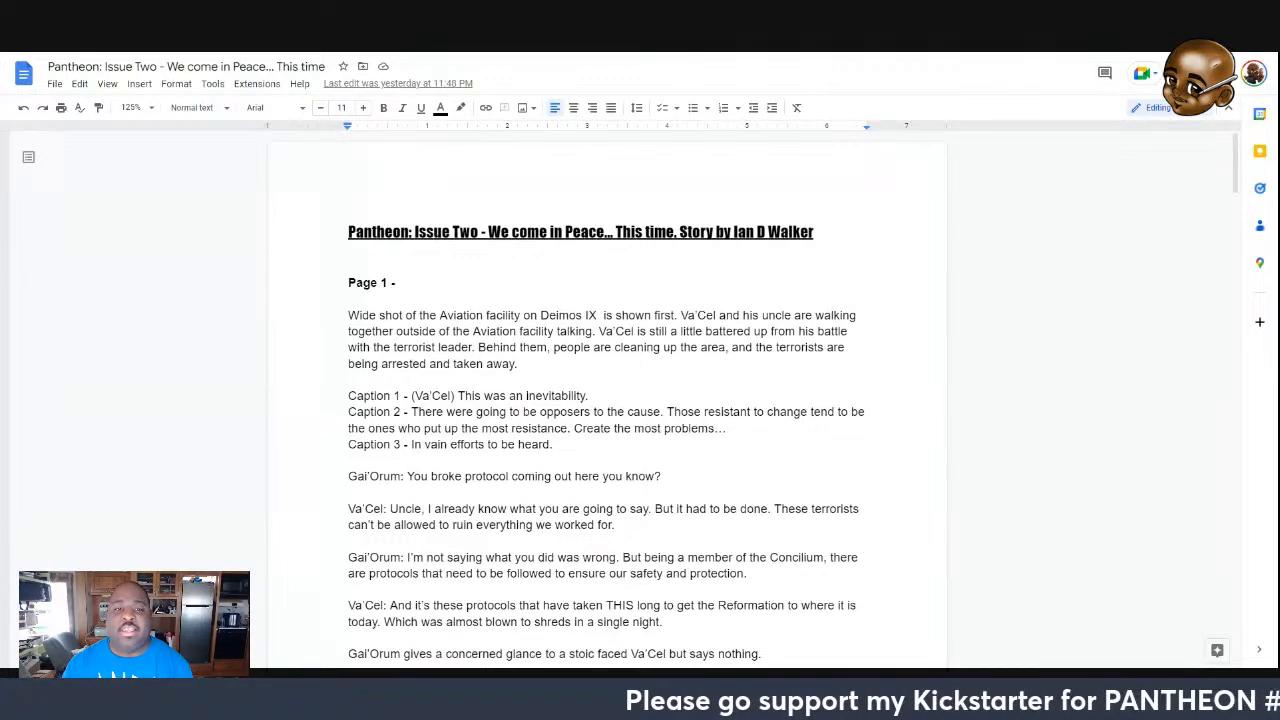
# Look over the Page 1 and Page 2 text at the start of the Issue Two script
pyautogui.scroll(-2, 1055, 437)
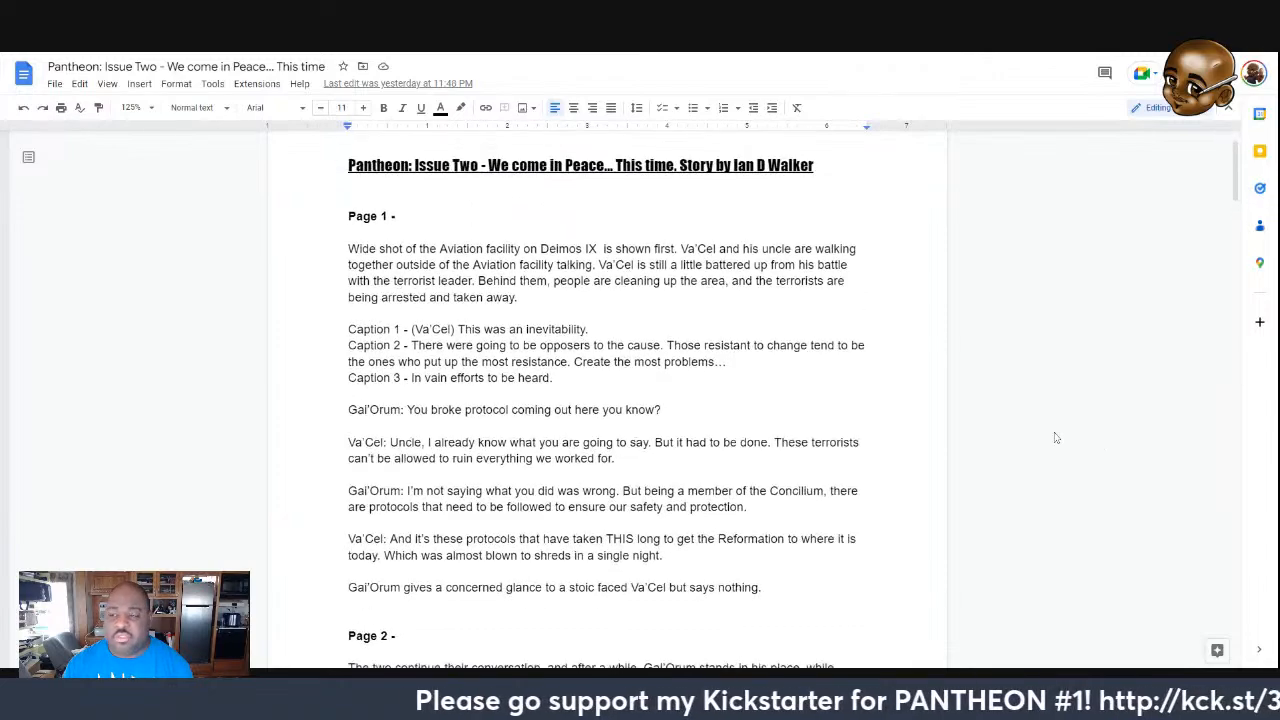
pyautogui.scroll(1, 1056, 438)
pyautogui.scroll(-2, 1056, 438)
pyautogui.scroll(1, 1056, 438)
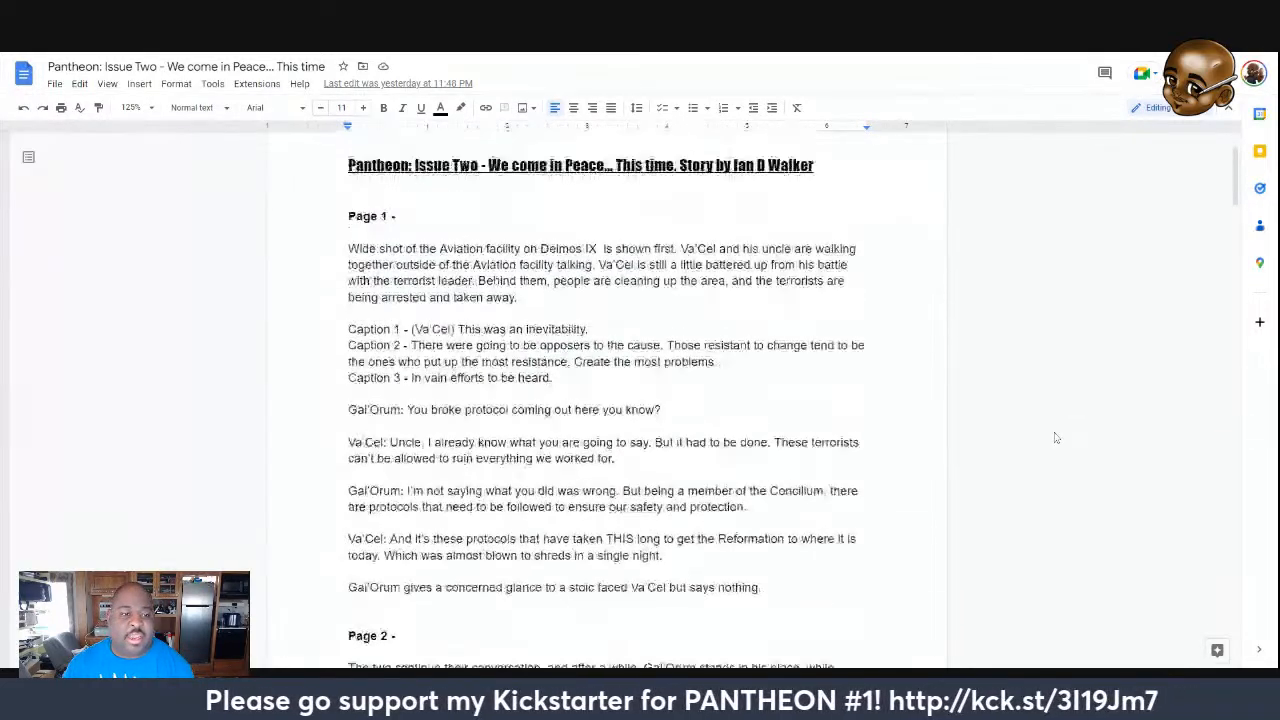
pyautogui.scroll(-4, 606, 400)
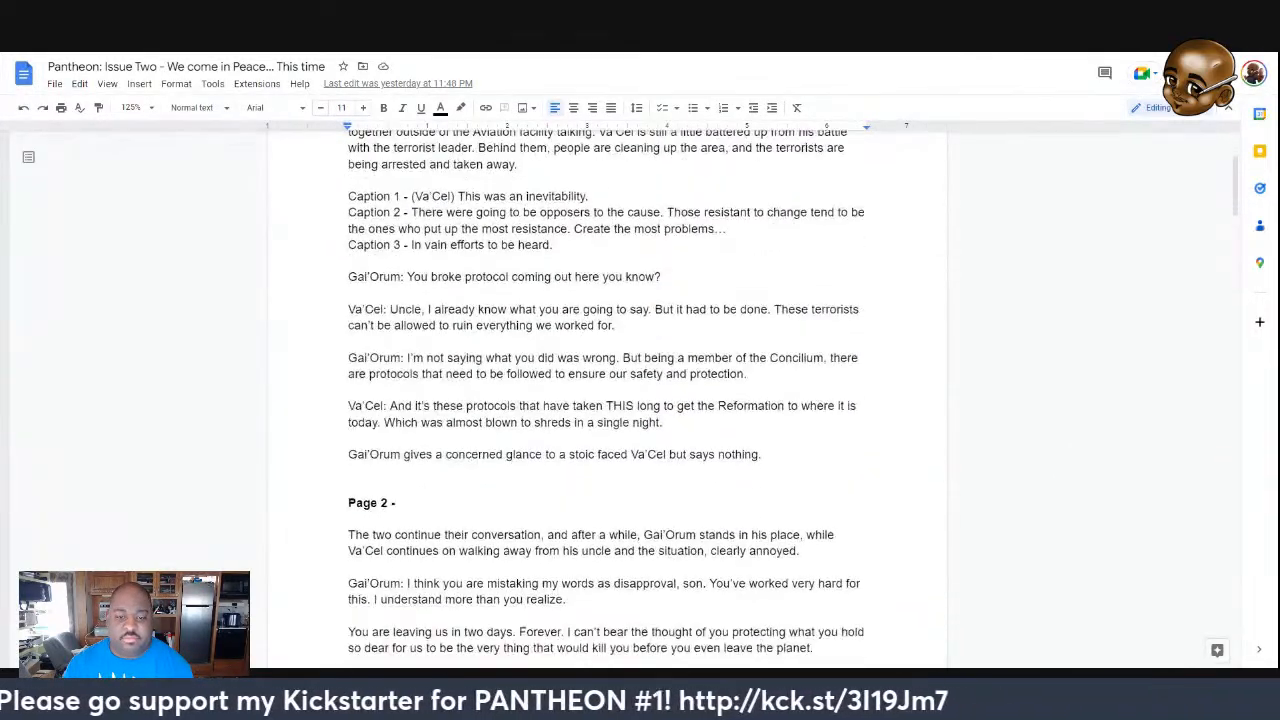
pyautogui.scroll(3, 606, 400)
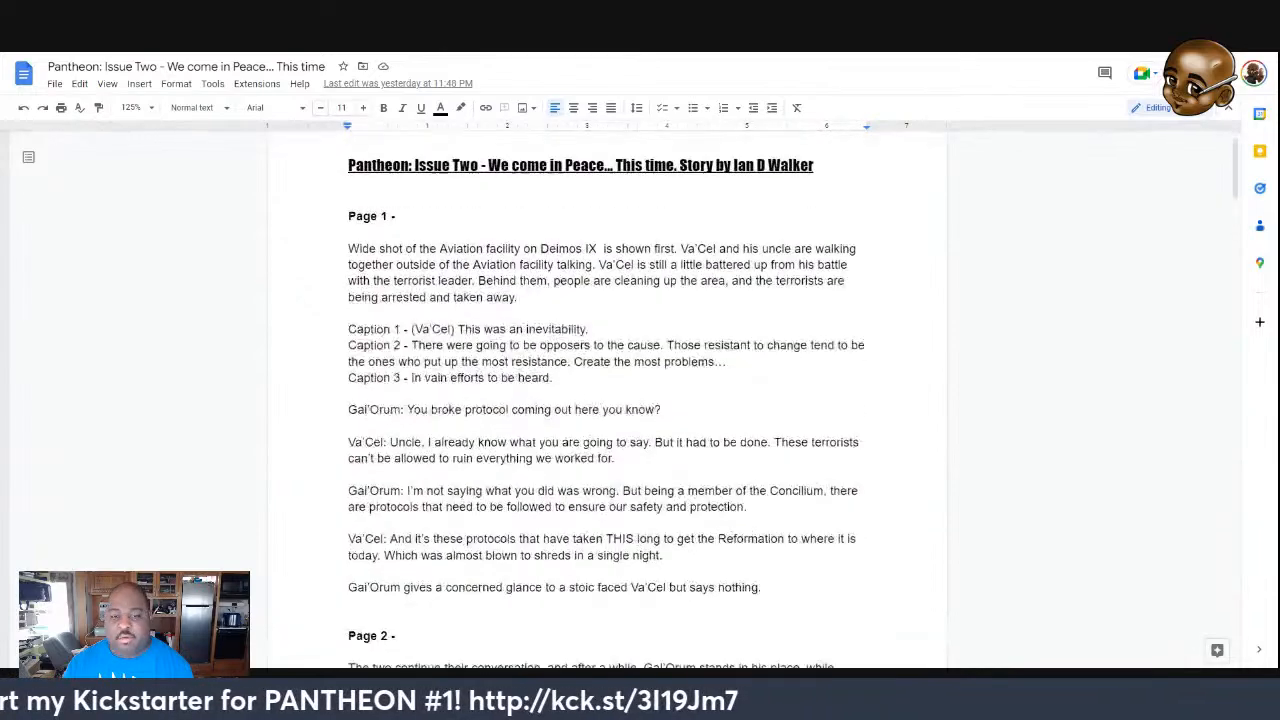
pyautogui.scroll(2, 606, 400)
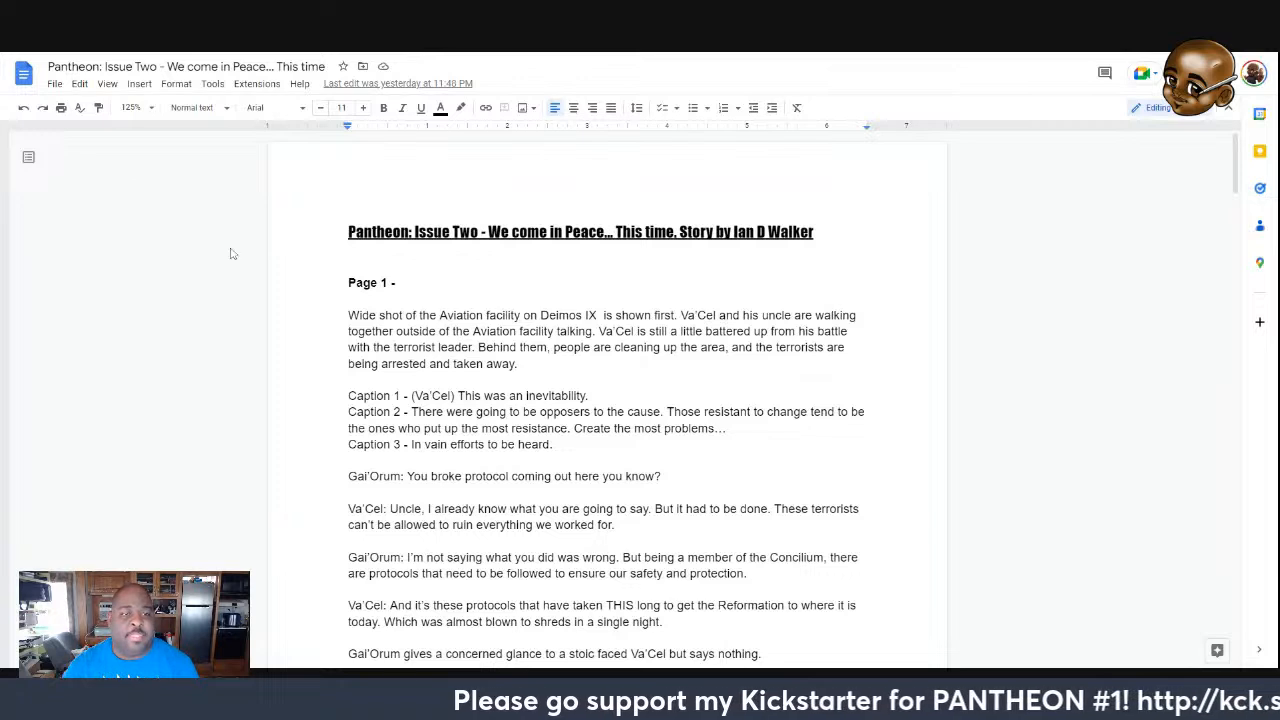
# Open the PANTHEON - False Gods graphic novel document from the recent documents on the Docs home page
pyautogui.click(47, 51)
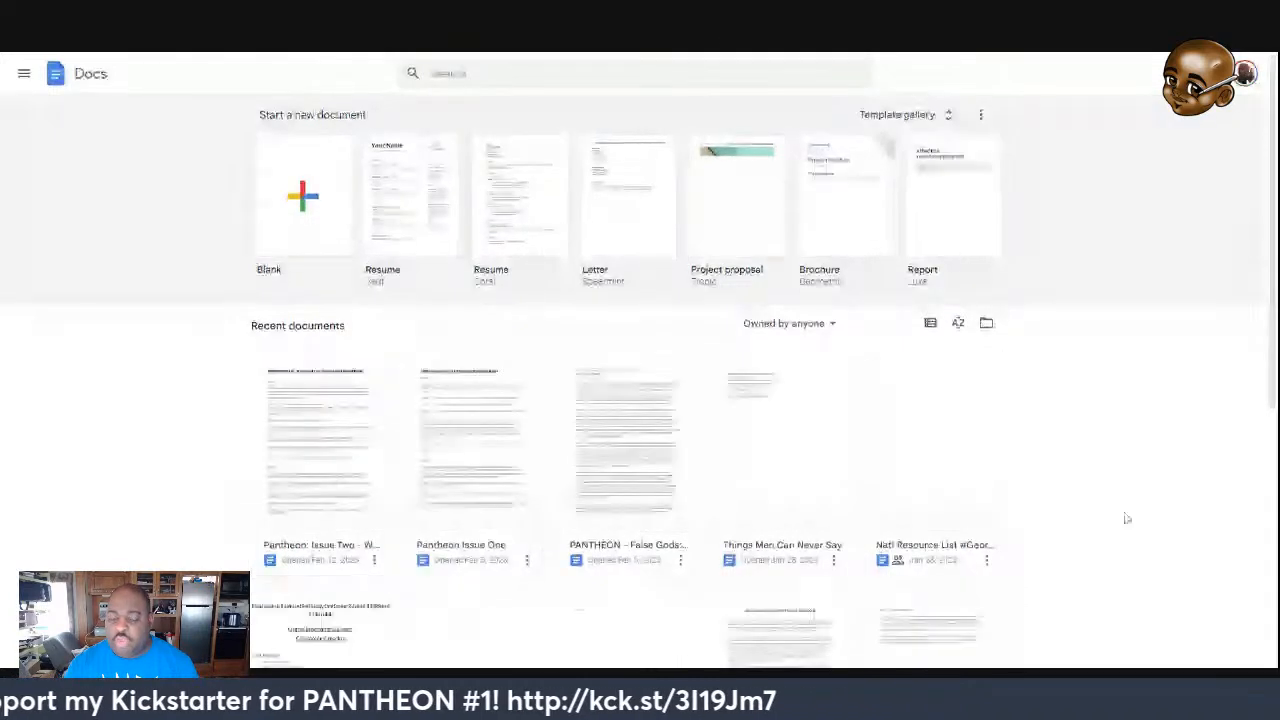
pyautogui.scroll(-2, 1127, 518)
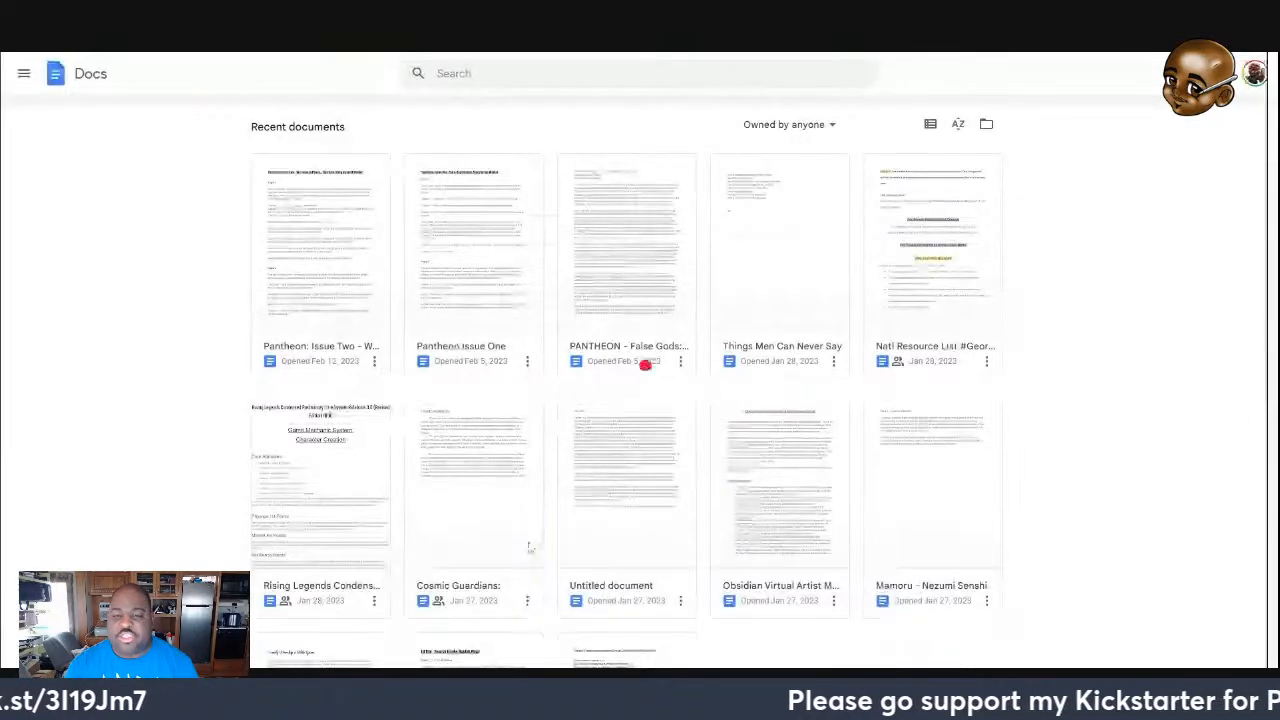
pyautogui.click(618, 360)
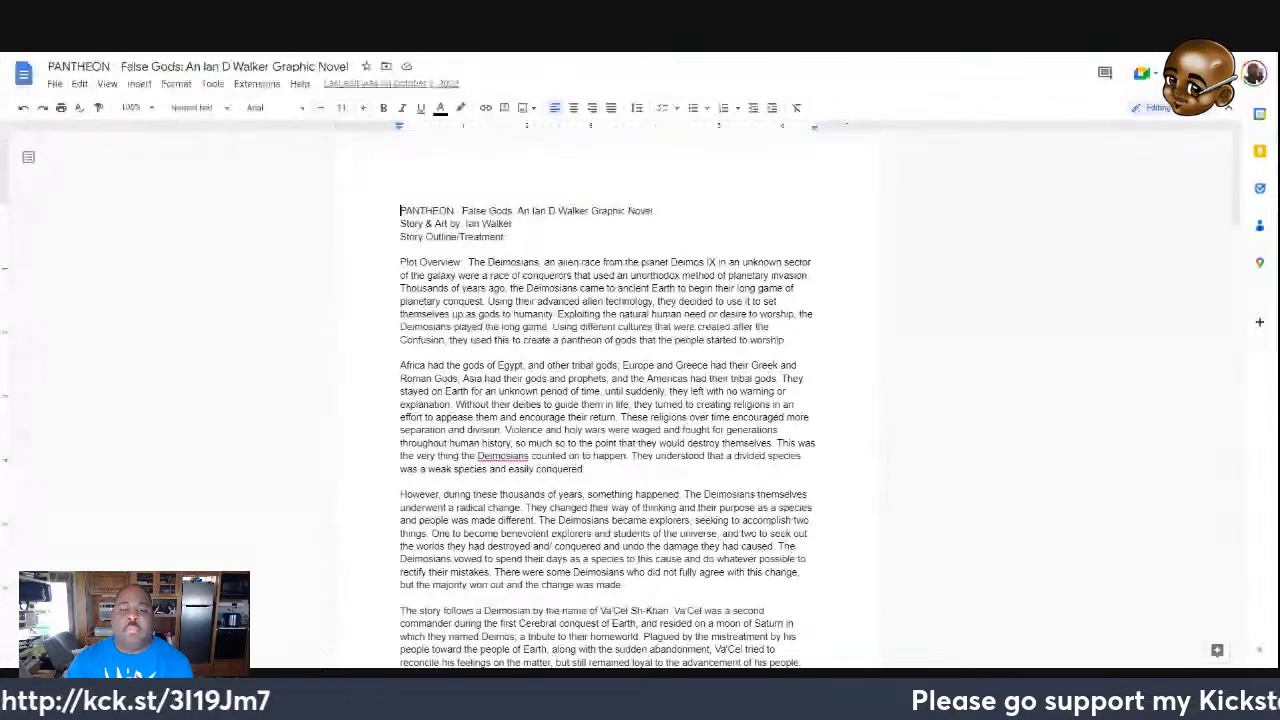
# Skim the story outline from the Plot Overview to the Issue Breakdown and return to the document's beginning
pyautogui.scroll(-1, 608, 400)
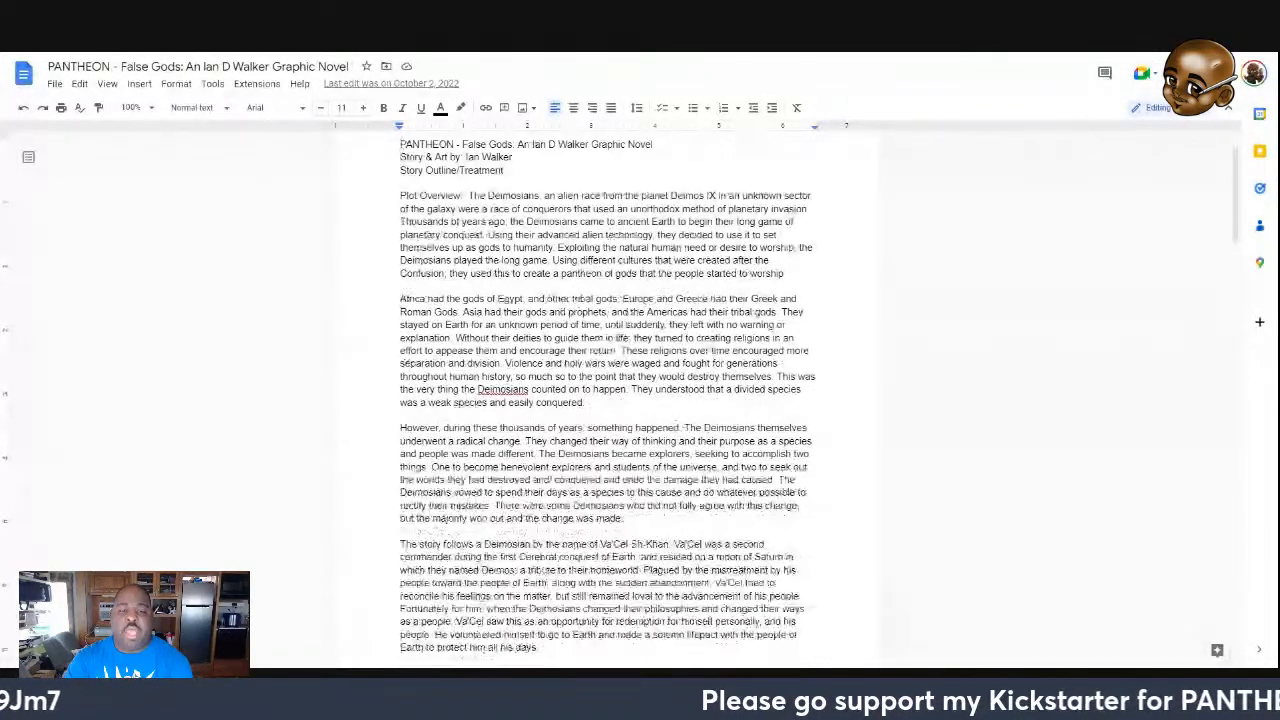
pyautogui.scroll(1, 608, 400)
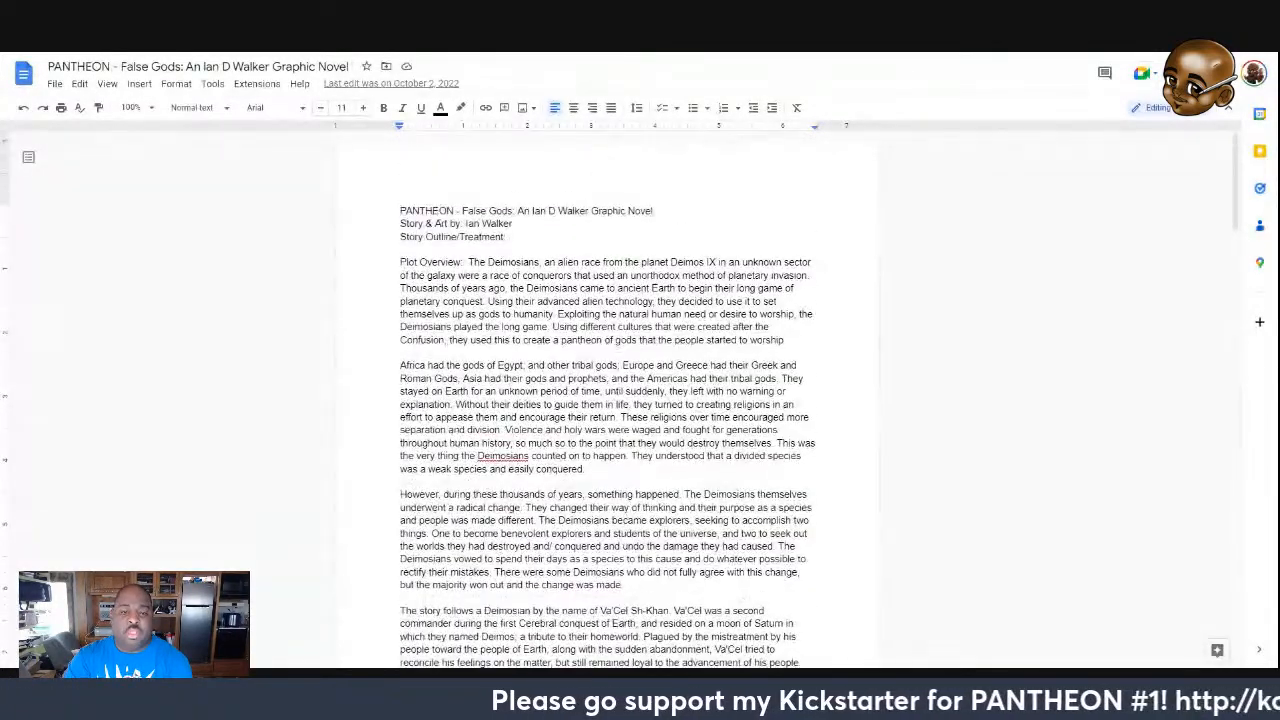
pyautogui.scroll(-1, 608, 400)
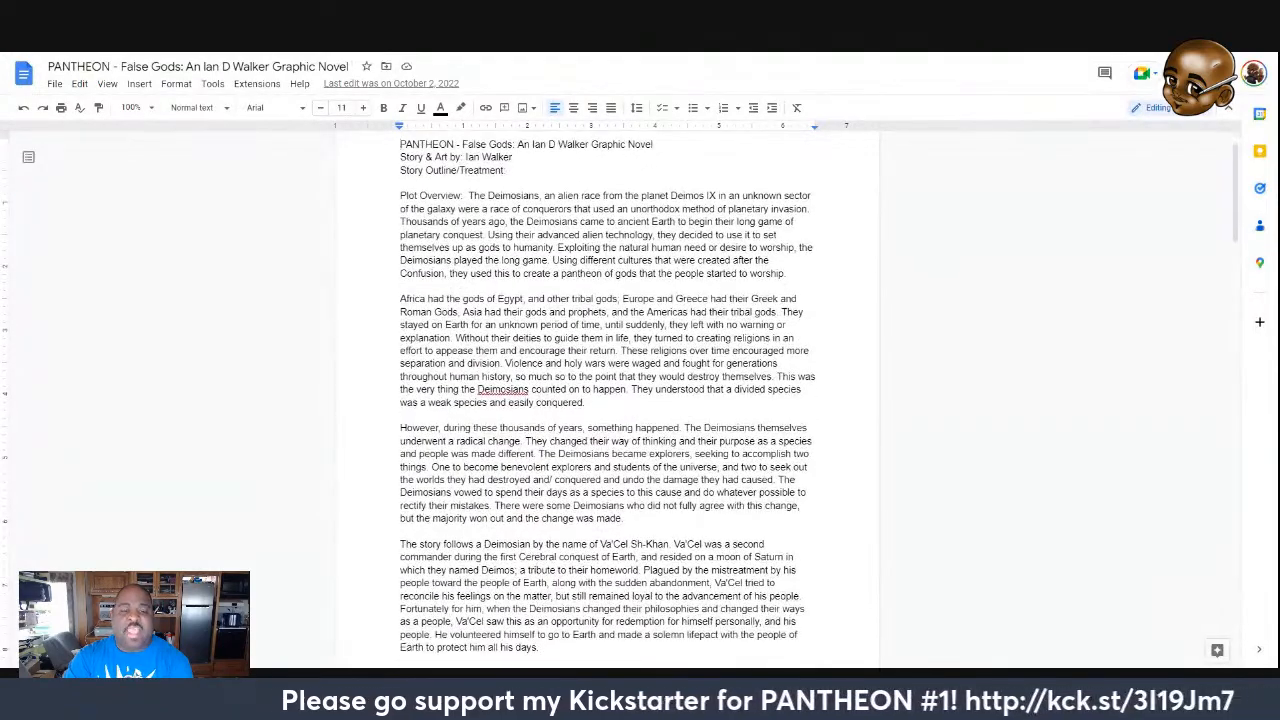
pyautogui.scroll(-1, 608, 400)
pyautogui.scroll(-8, 608, 400)
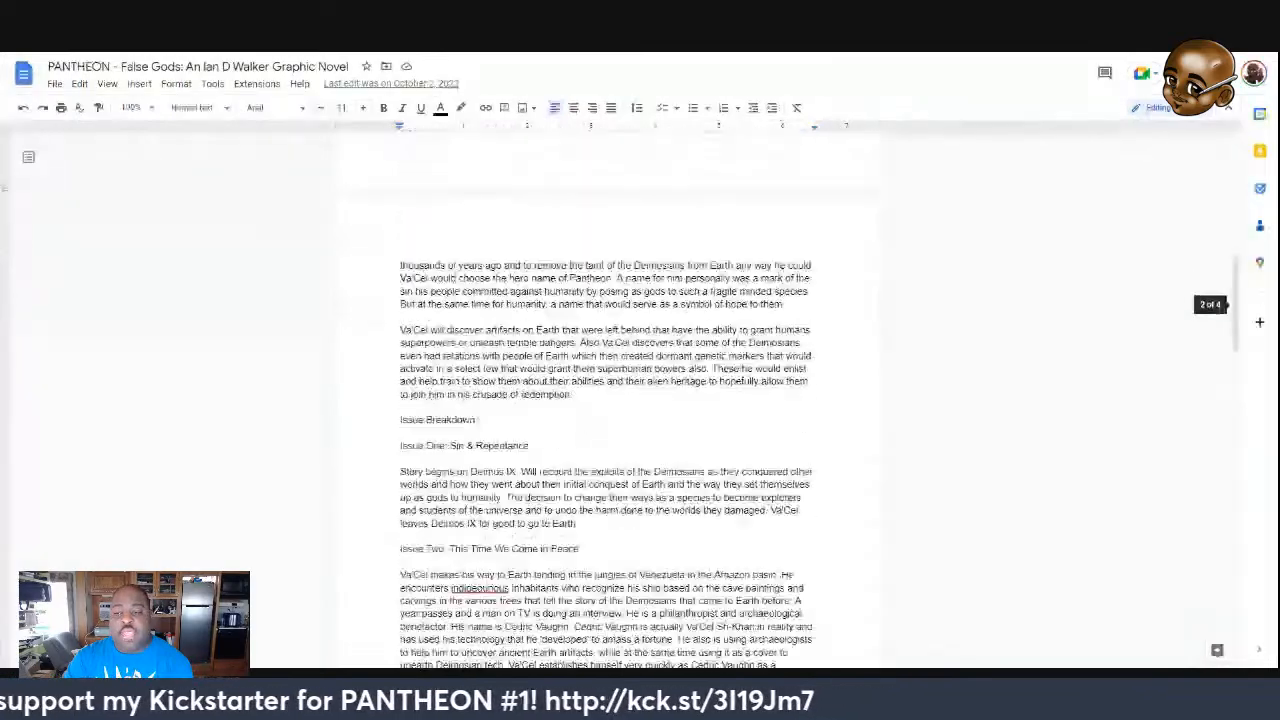
pyautogui.scroll(-2, 608, 400)
pyautogui.scroll(12, 608, 400)
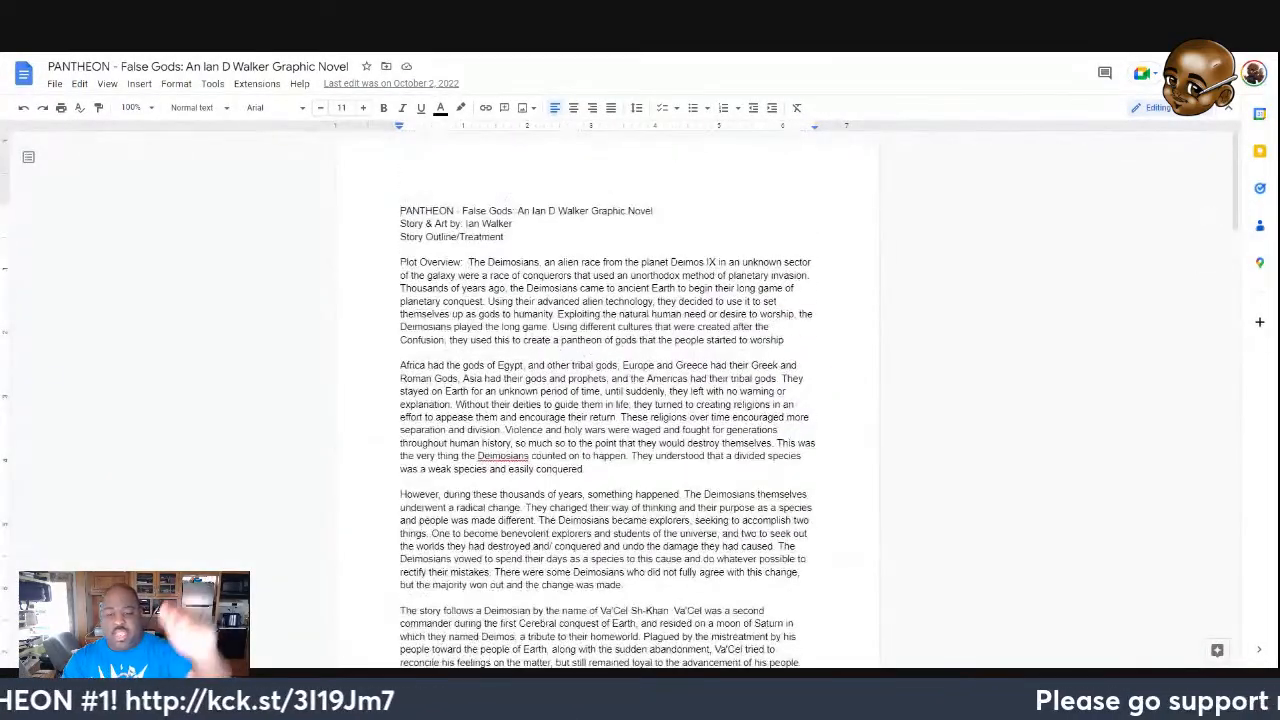
# In the Issue Two summary, correct the misspelled word before "inhabitants" to "indigenous" and insert a space after the slash in "Cedric/Va'Cel"
pyautogui.scroll(-12, 608, 400)
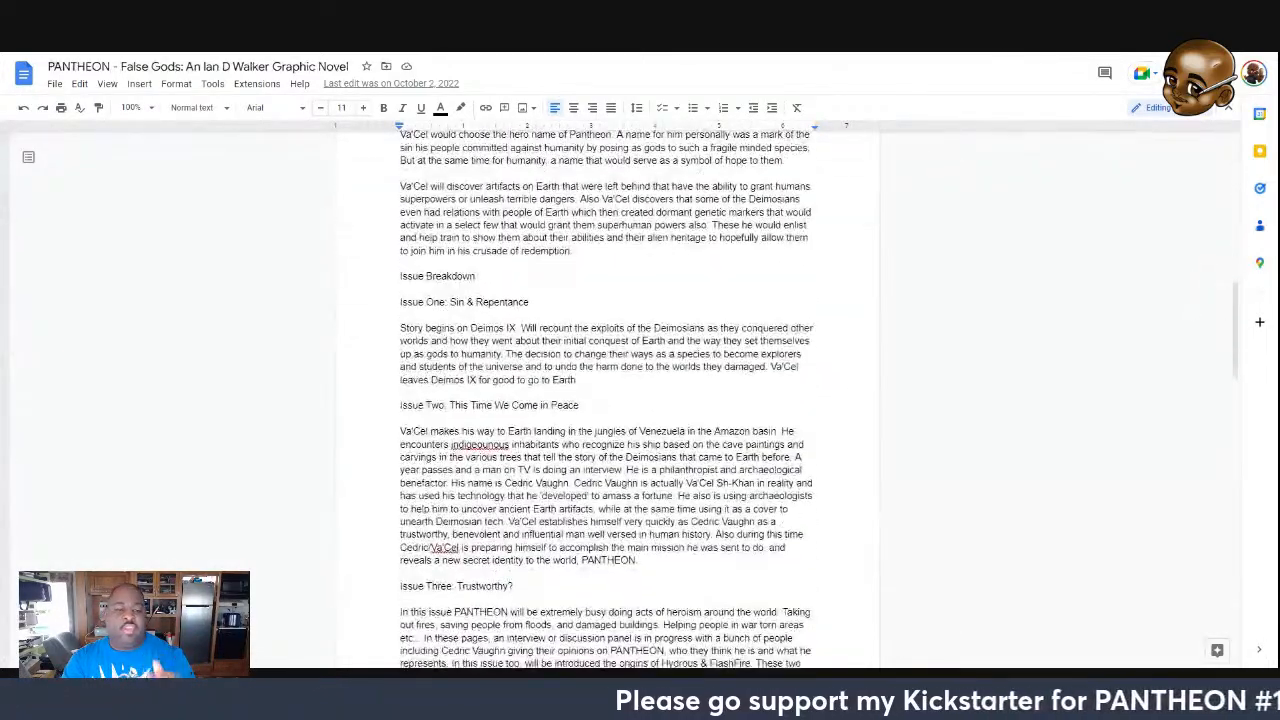
pyautogui.scroll(-2, 608, 400)
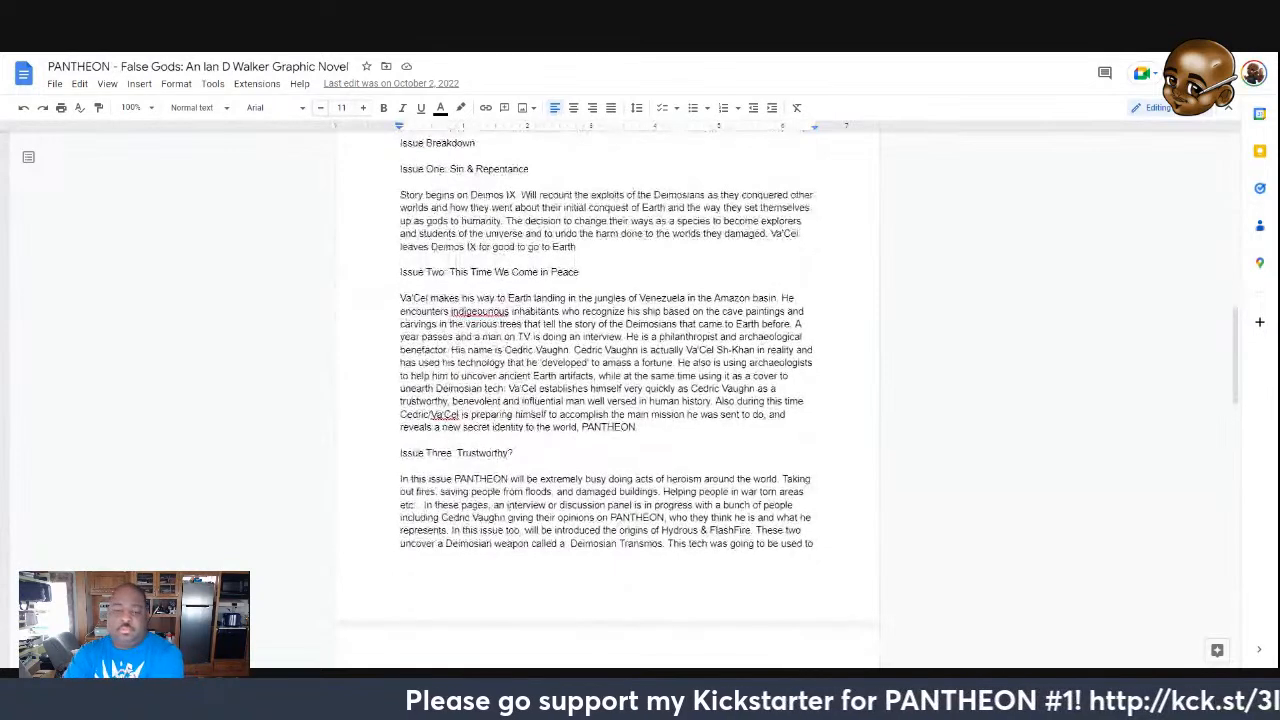
pyautogui.click(482, 324)
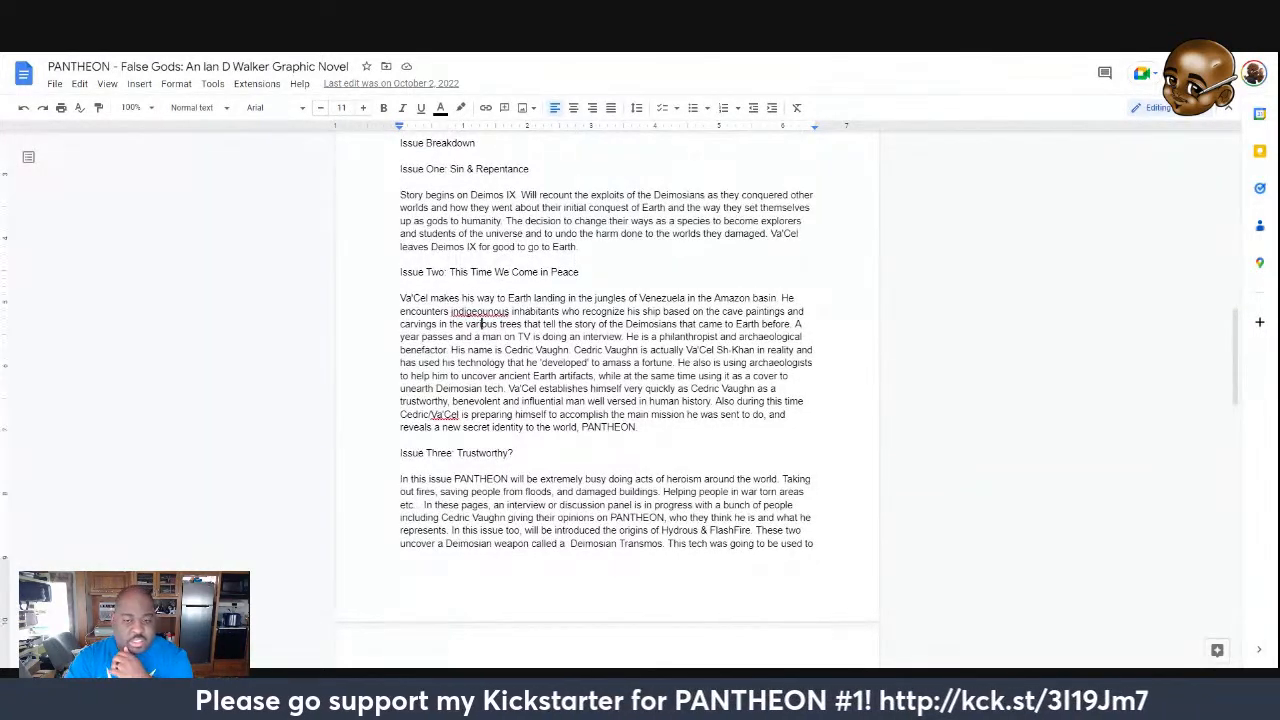
pyautogui.click(485, 311)
pyautogui.click(464, 285)
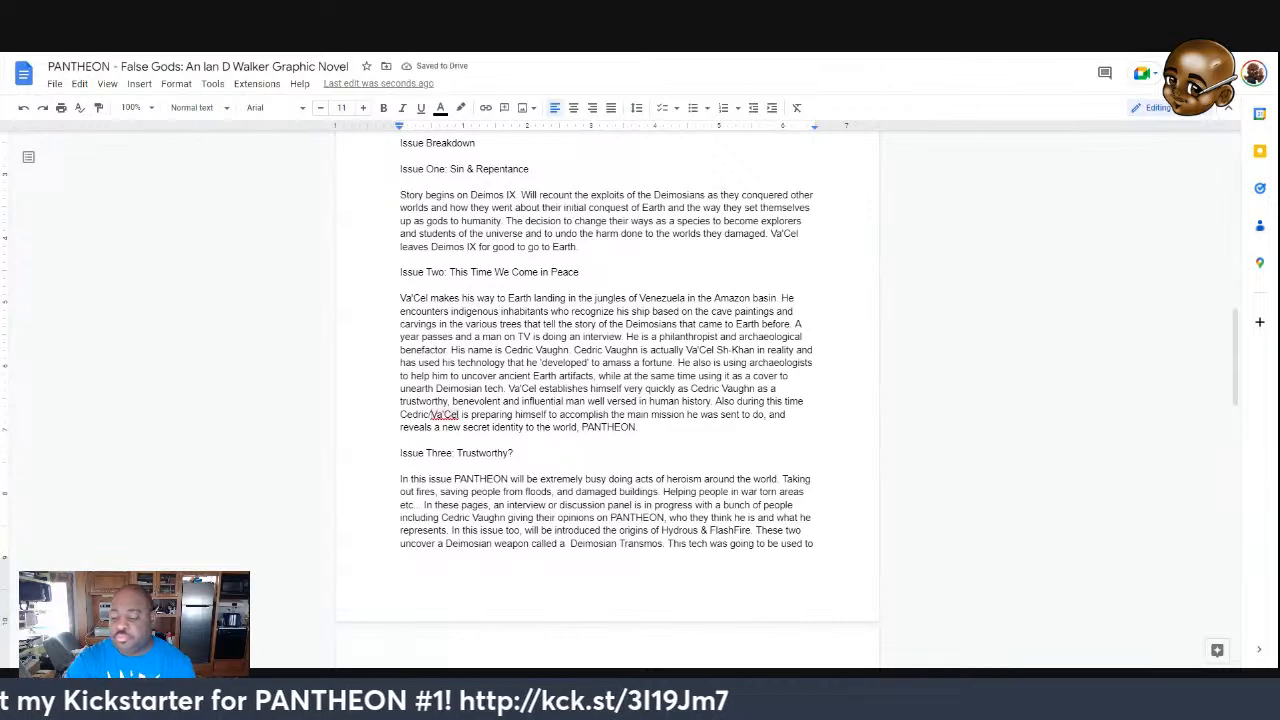
pyautogui.click(436, 414)
pyautogui.click(432, 414)
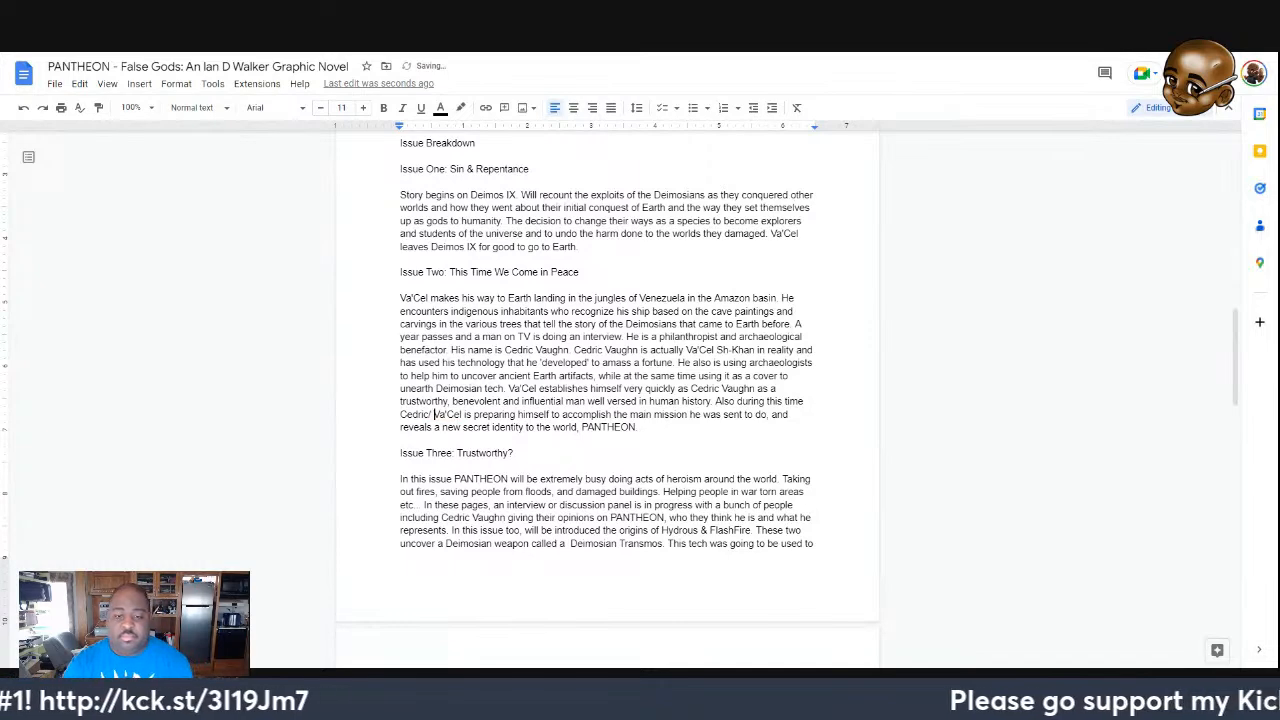
# Skim the summaries of Issues Three to Six and go back to the Plot Overview
pyautogui.scroll(-5, 608, 400)
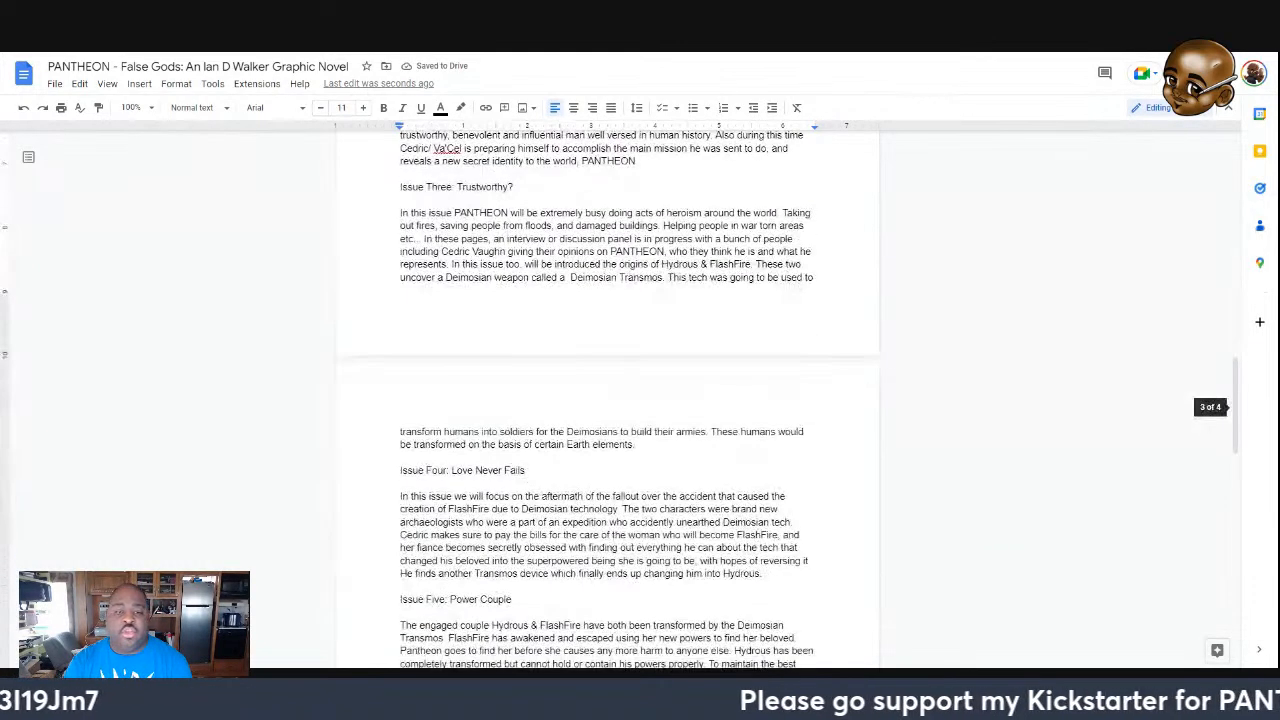
pyautogui.scroll(-5, 608, 400)
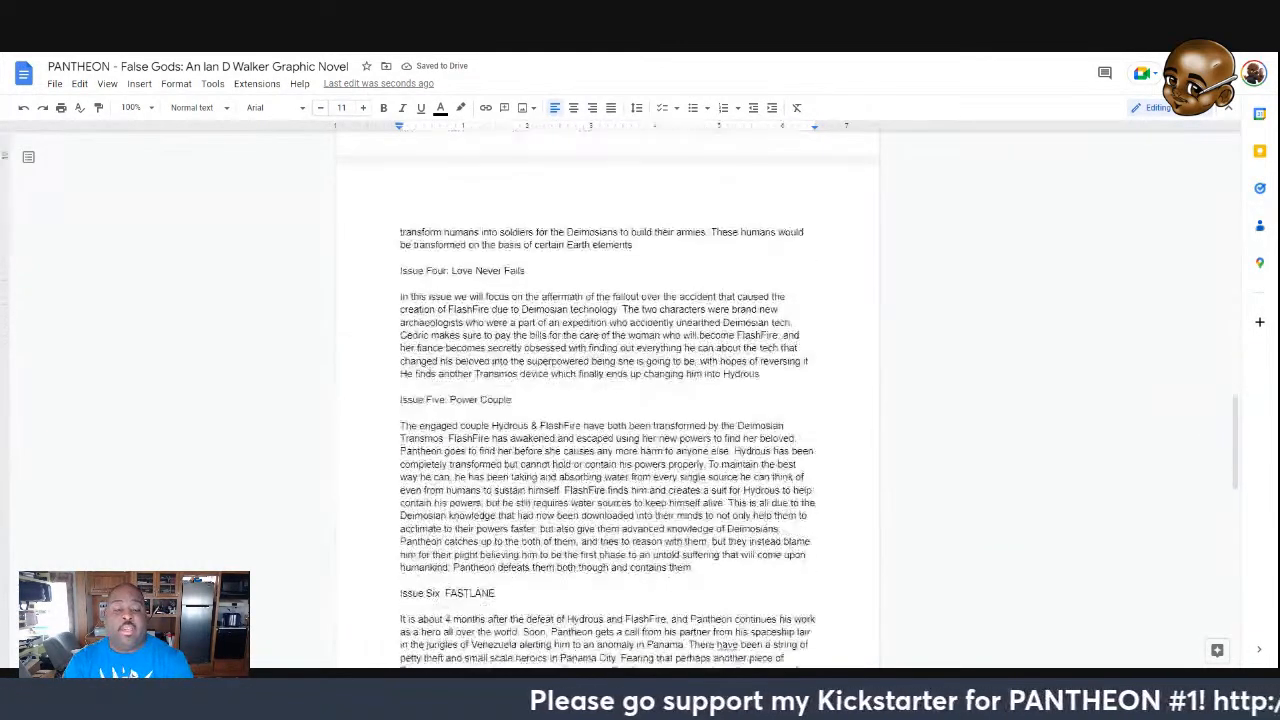
pyautogui.scroll(7, 608, 400)
pyautogui.scroll(20, 608, 400)
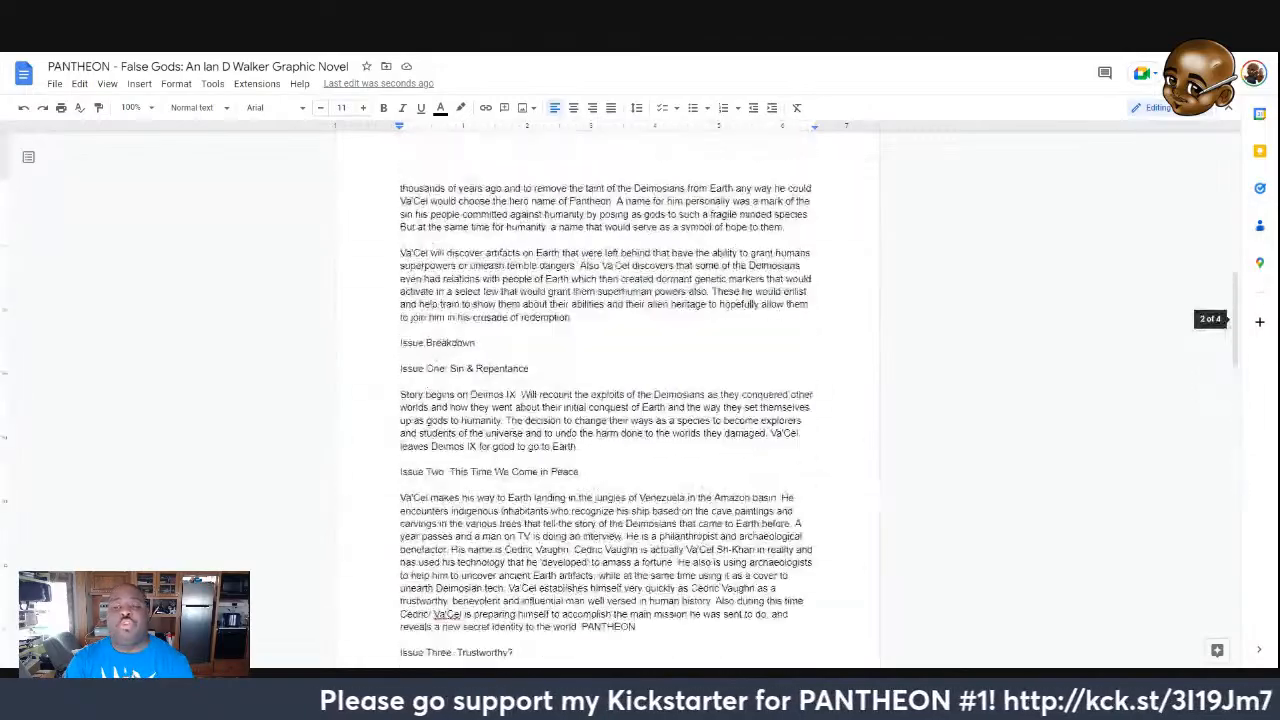
pyautogui.scroll(-15, 608, 400)
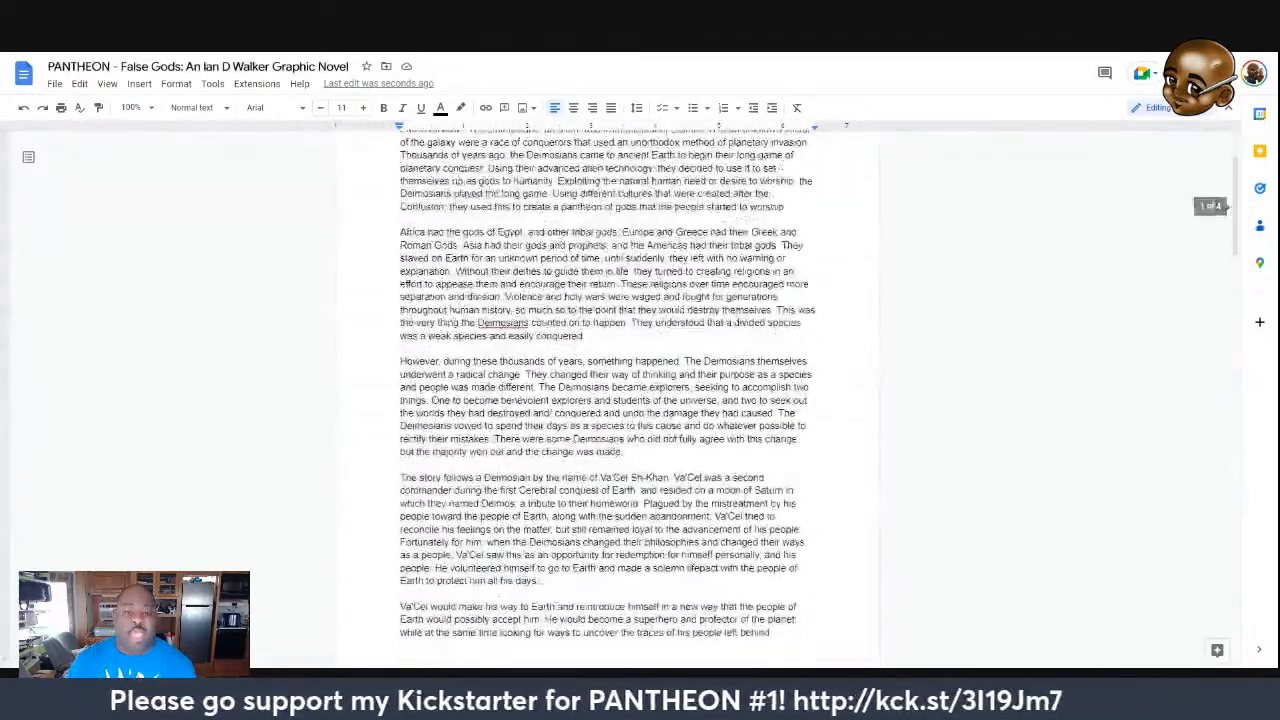
pyautogui.scroll(4, 608, 400)
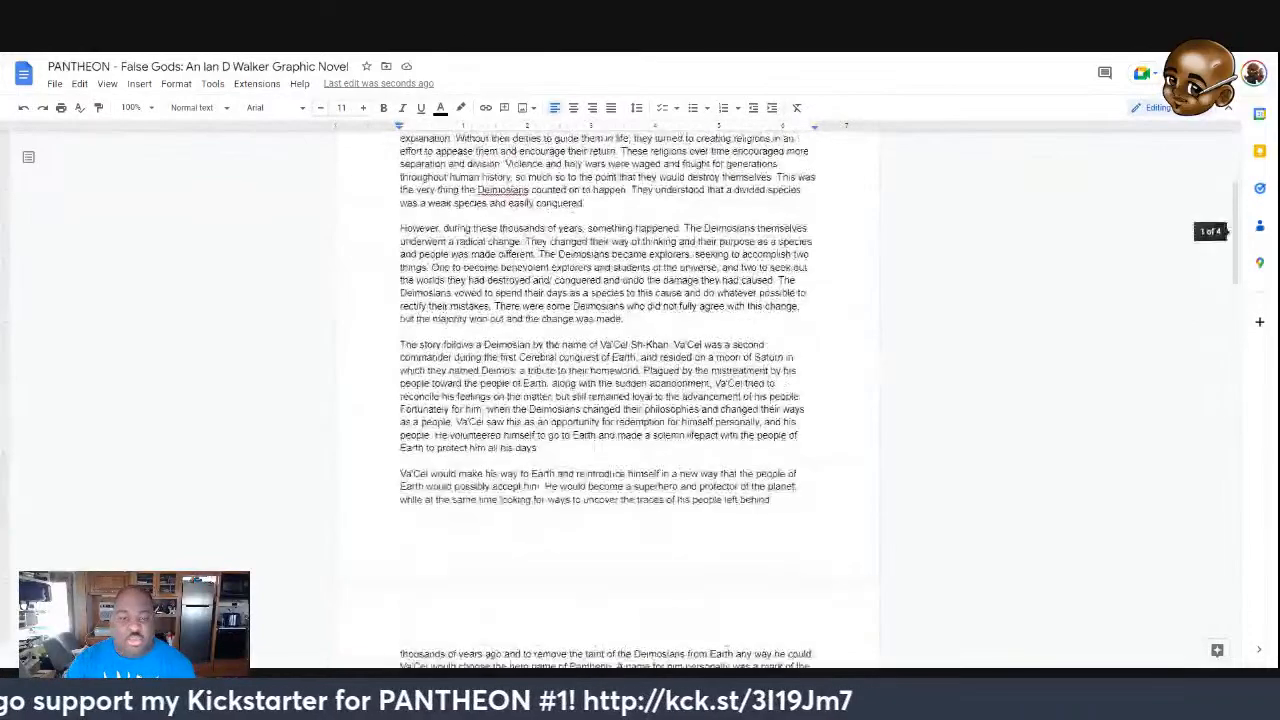
# Review the Issue Breakdown summaries from Issue One: Sin & Repentance to Issue Five: Power Couple
pyautogui.scroll(-5, 608, 400)
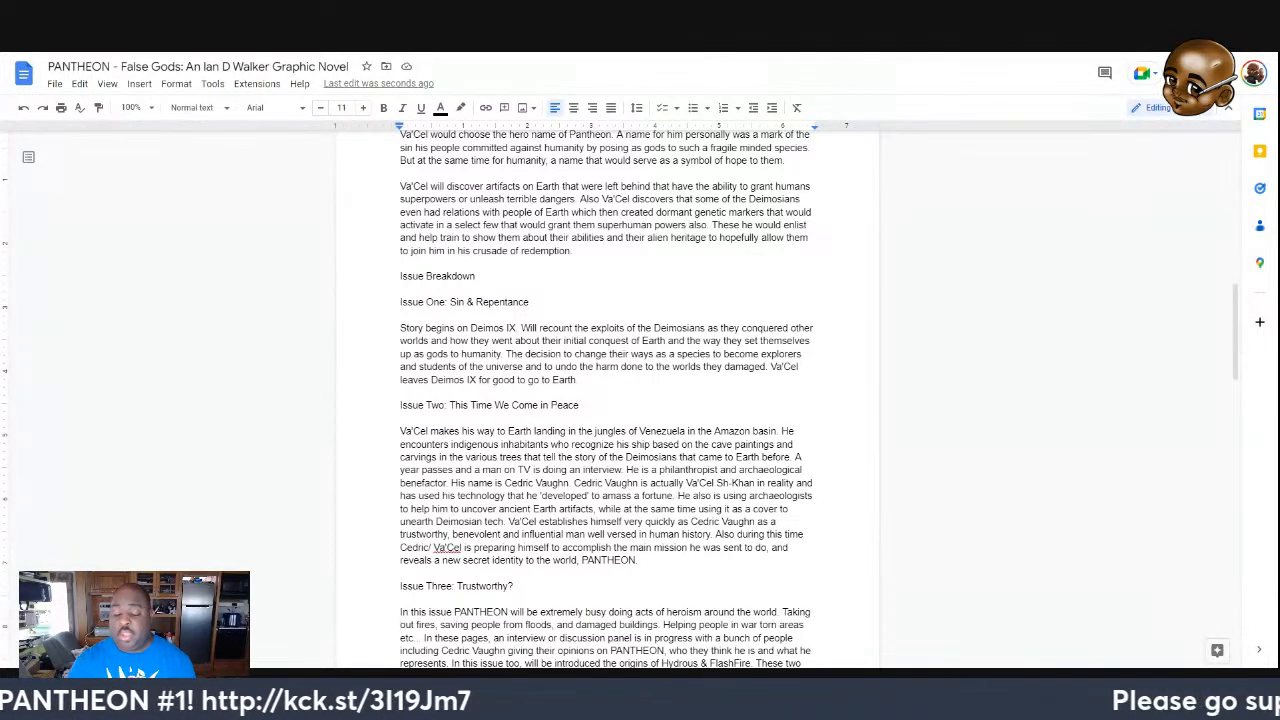
pyautogui.scroll(-1, 608, 400)
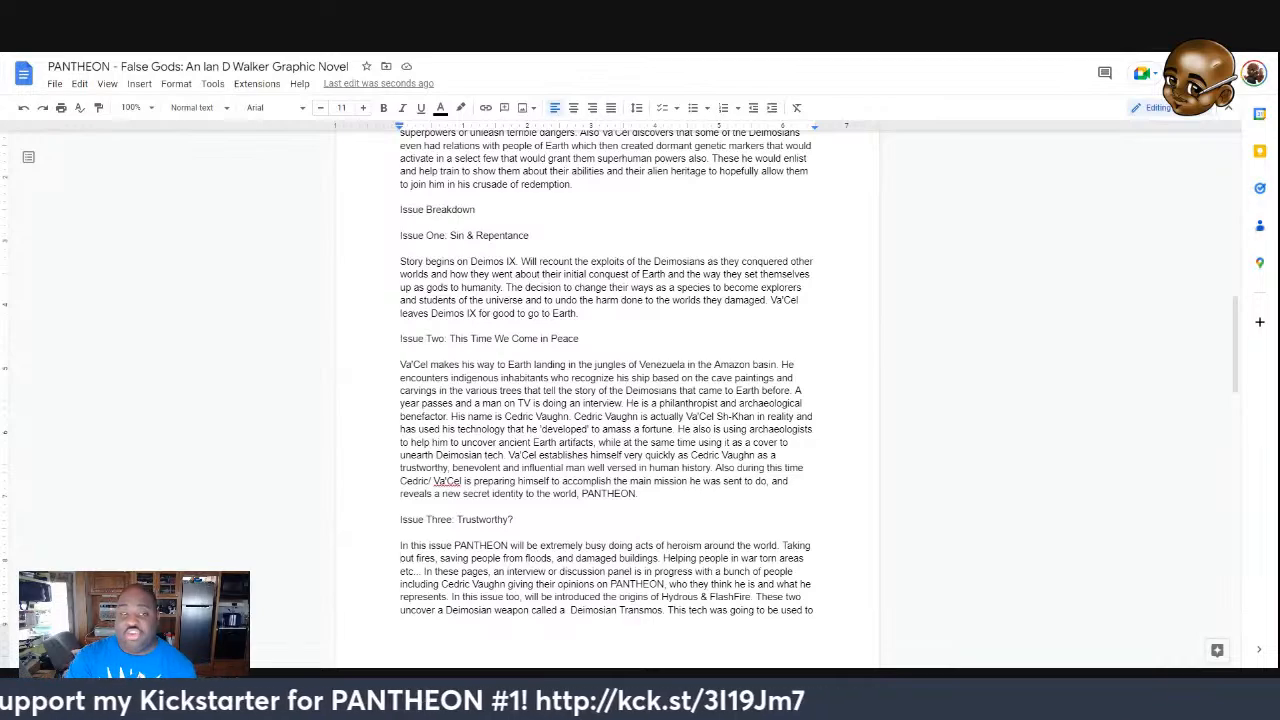
pyautogui.scroll(-4, 608, 400)
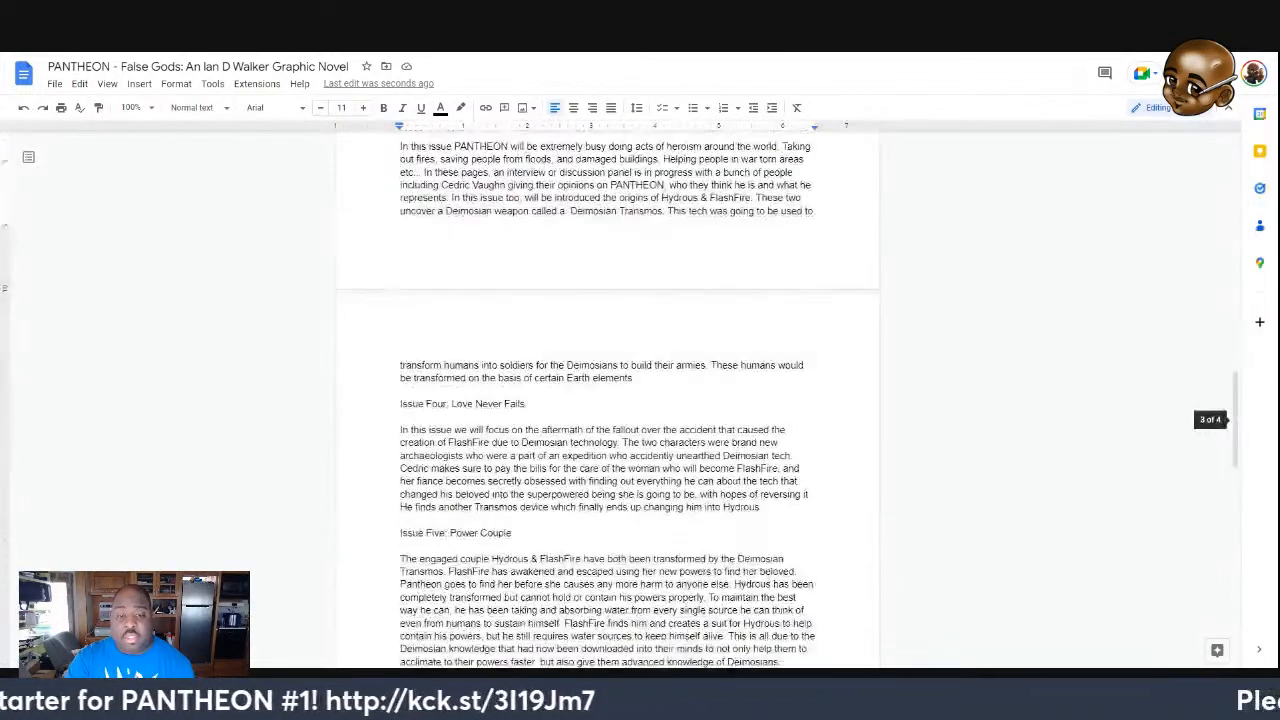
pyautogui.scroll(1, 608, 400)
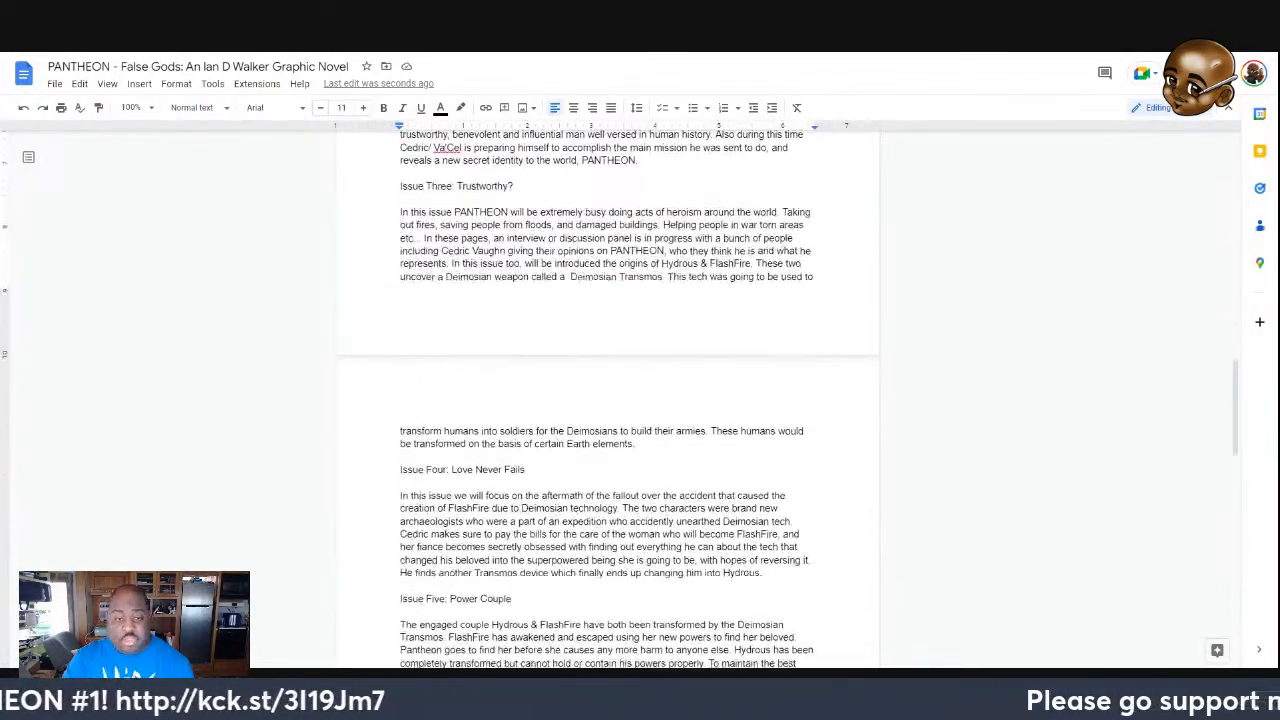
pyautogui.scroll(-1, 608, 400)
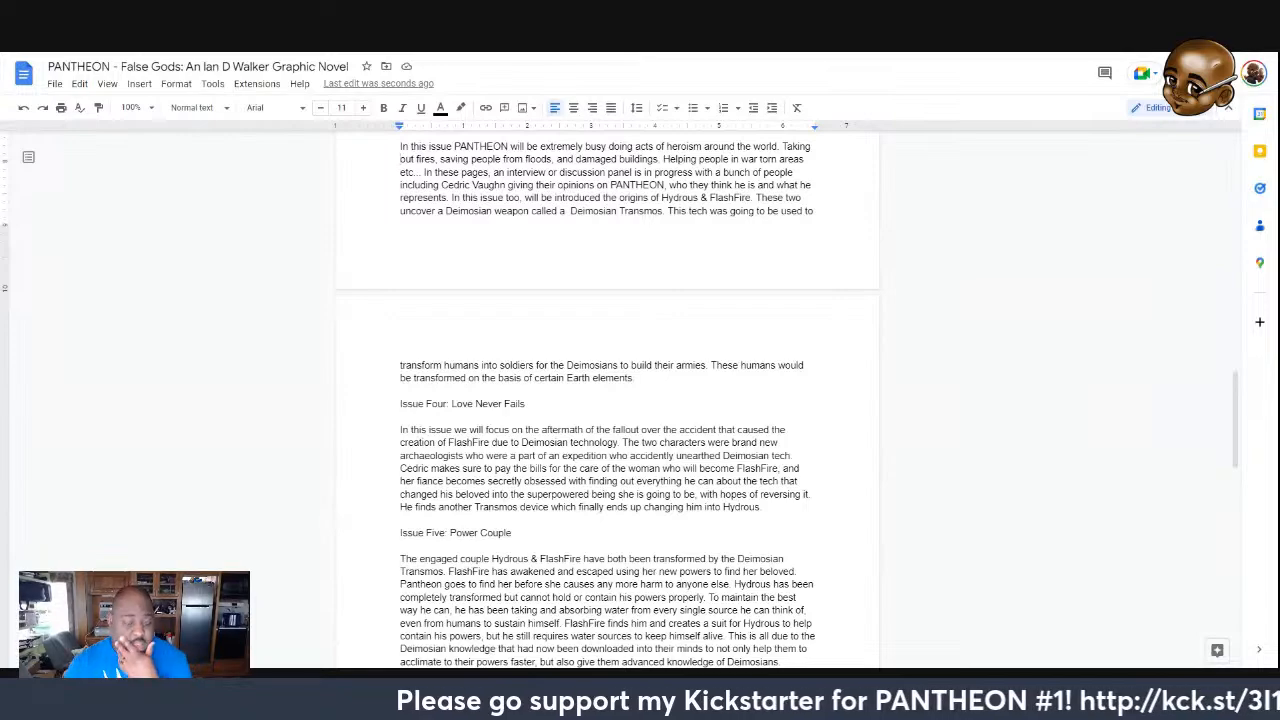
pyautogui.scroll(5, 608, 400)
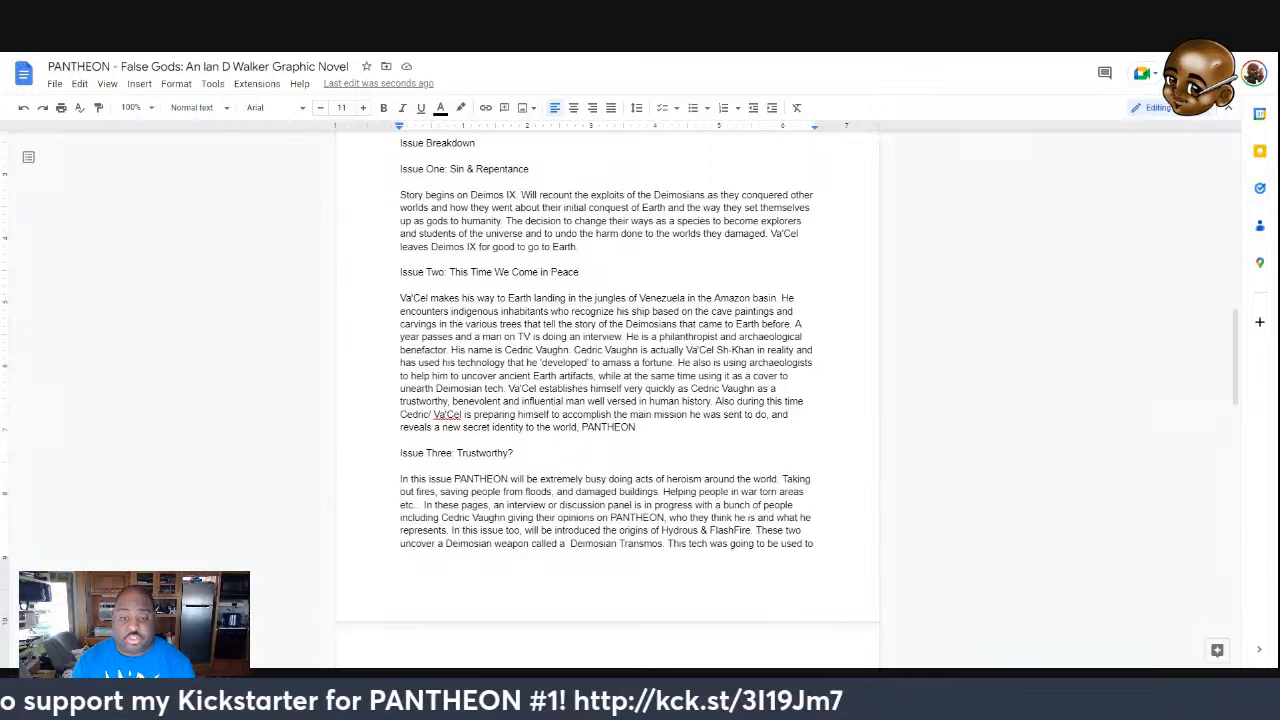
pyautogui.scroll(-3, 608, 390)
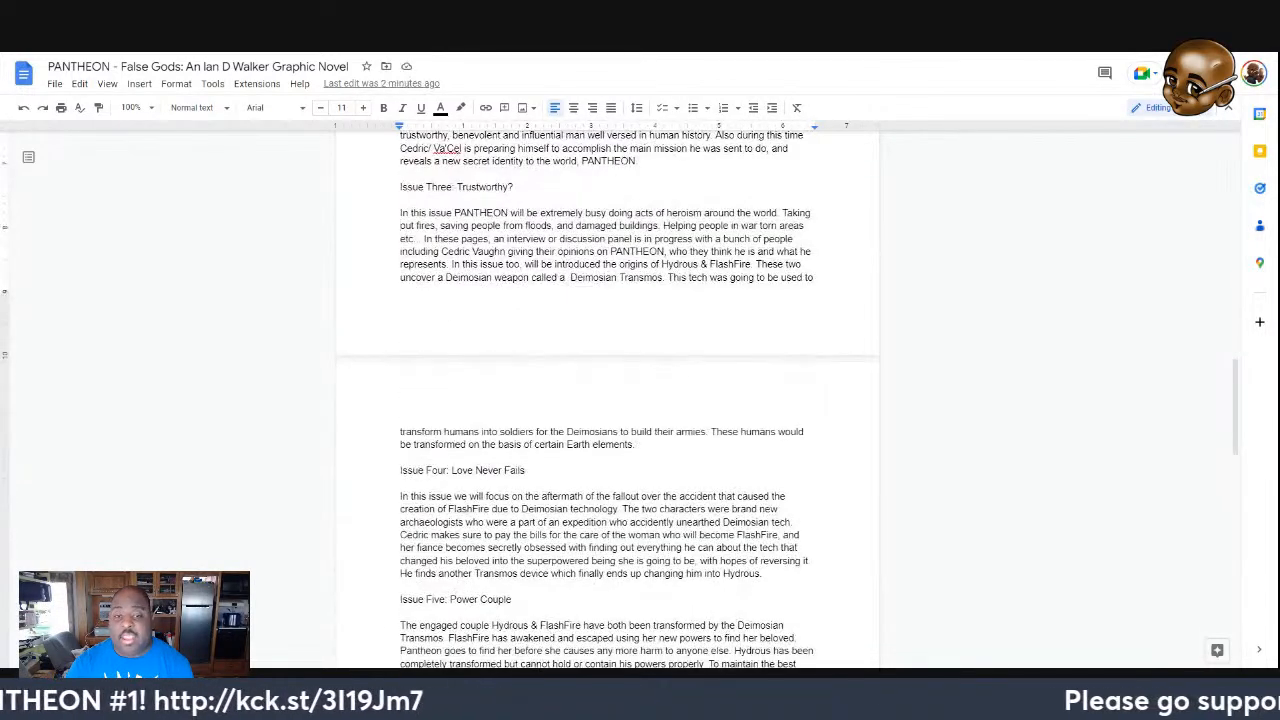
pyautogui.scroll(-1, 608, 390)
# Highlight the Issue One: Sin & Repentance heading with its summary paragraph, and clear the selection
pyautogui.scroll(4, 608, 390)
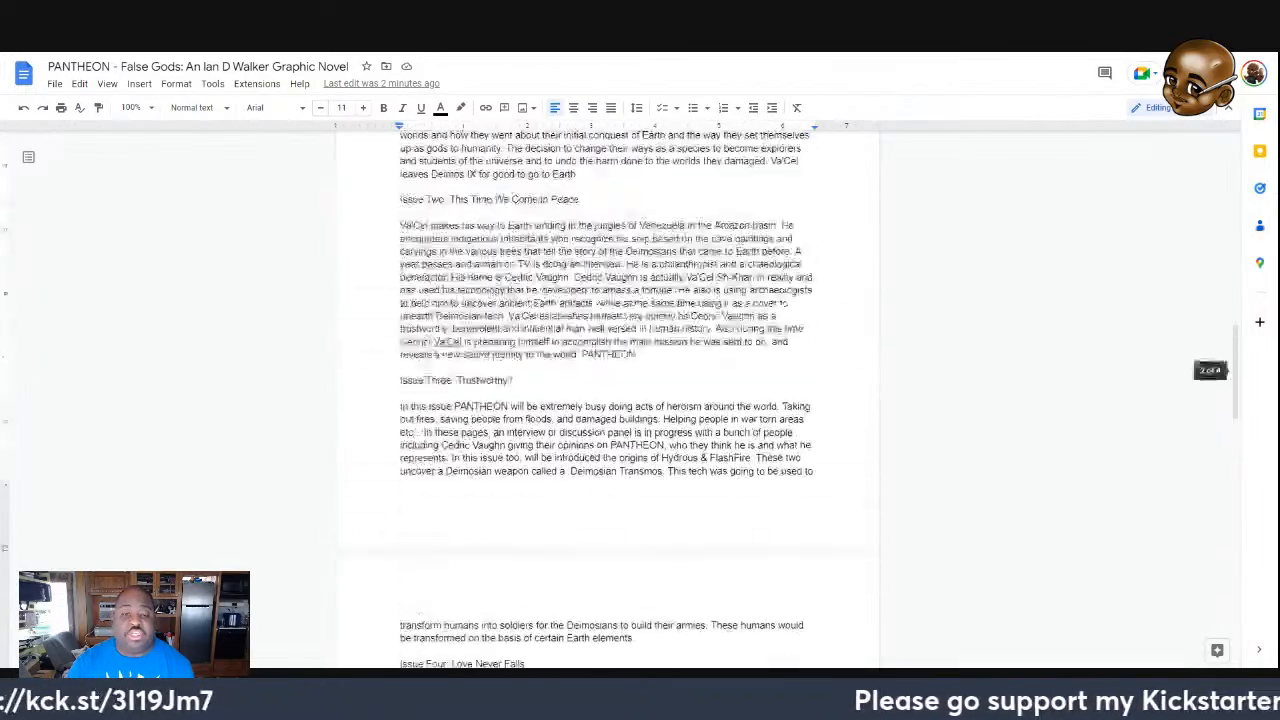
pyautogui.scroll(4, 608, 390)
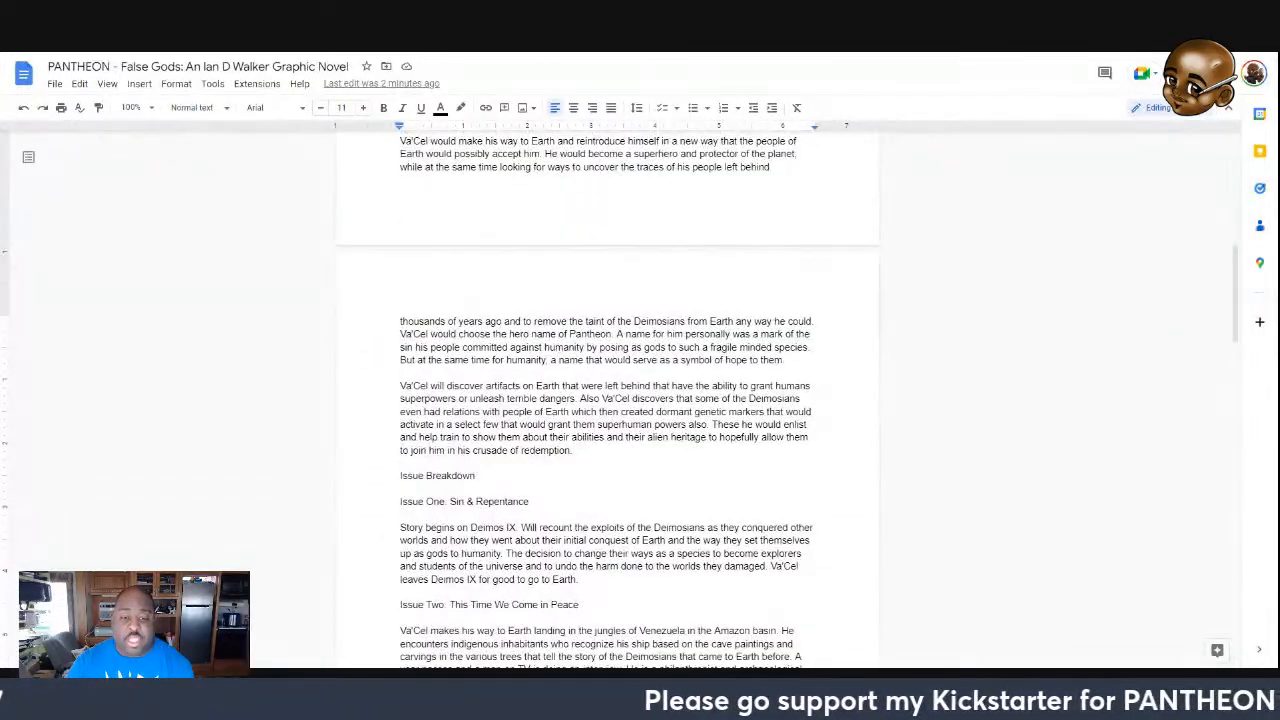
pyautogui.scroll(1, 608, 390)
pyautogui.scroll(-1, 608, 390)
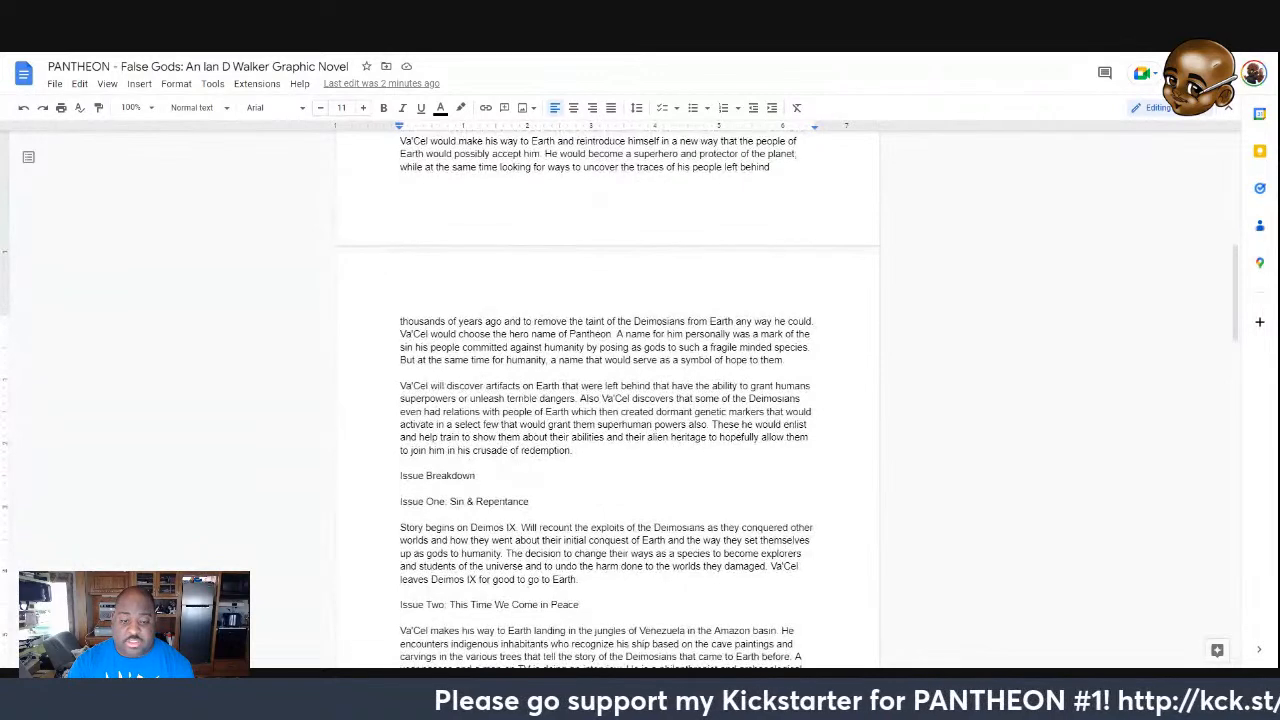
pyautogui.moveTo(400, 488); pyautogui.dragTo(580, 579)
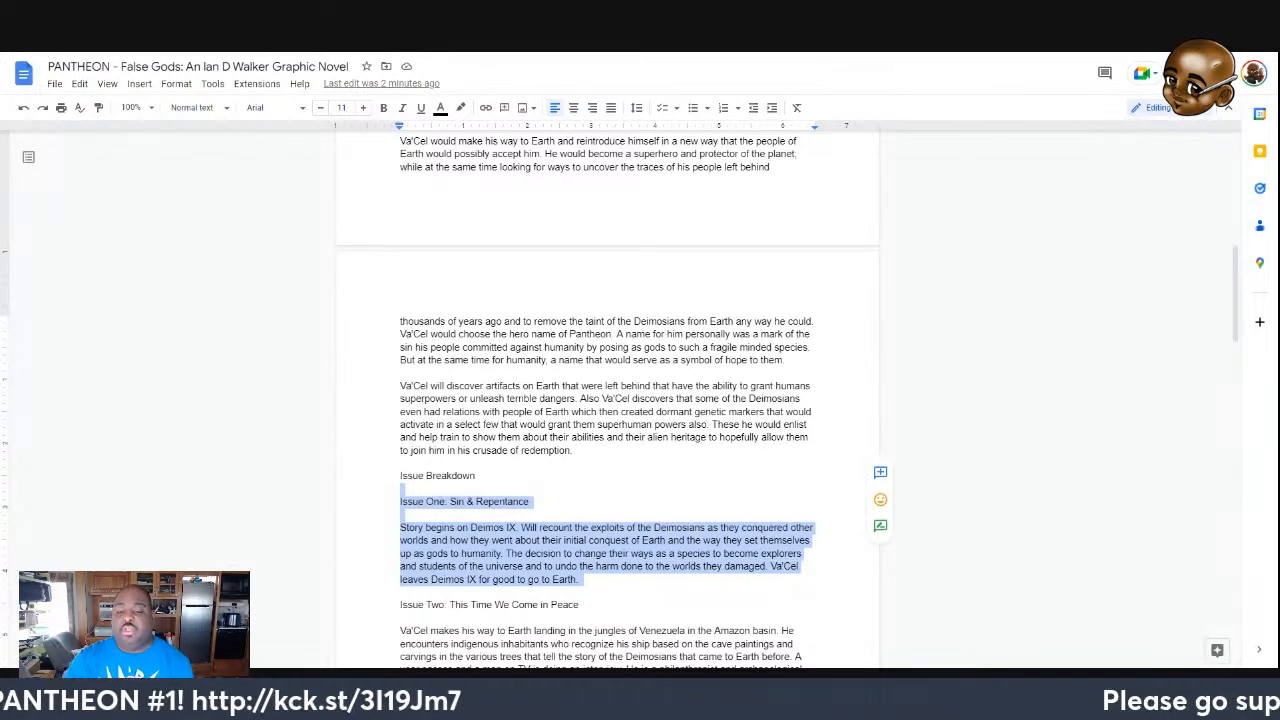
pyautogui.click(580, 580)
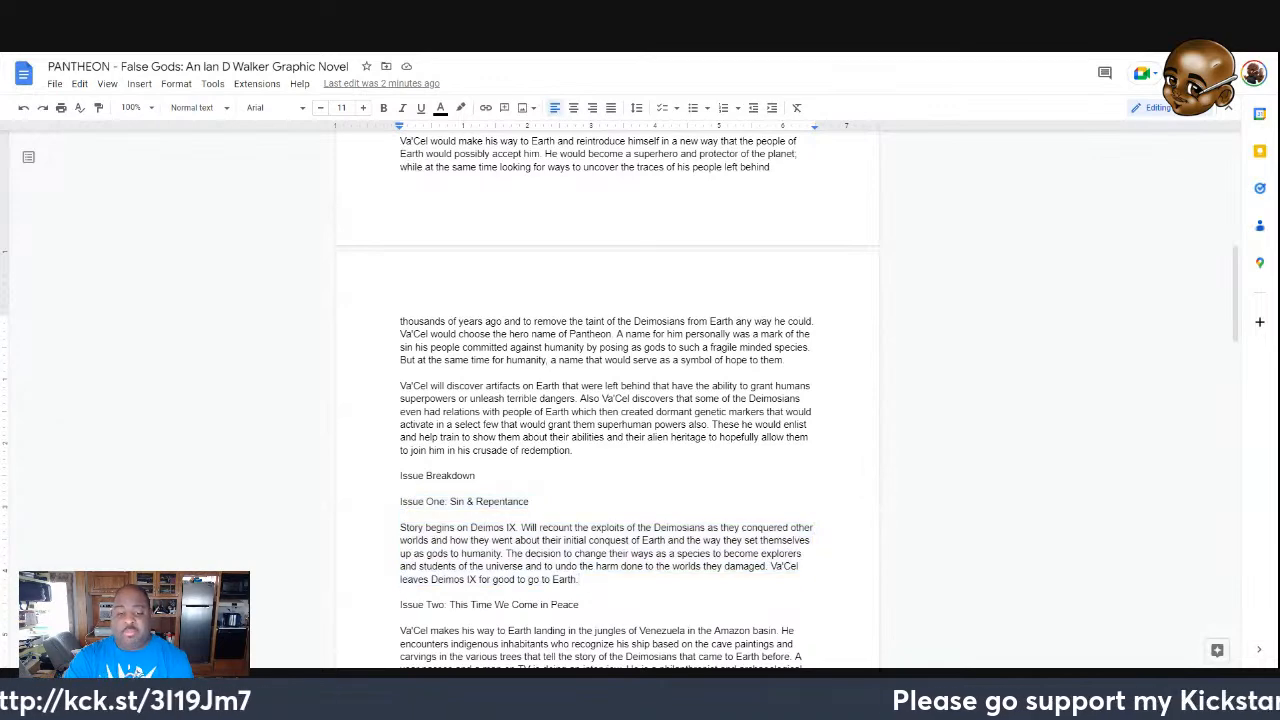
# Skim the outline around the Issue Breakdown, look back at the Plot Overview, and go to the Issue Two: This Time We Come in Peace summary
pyautogui.scroll(-1, 607, 400)
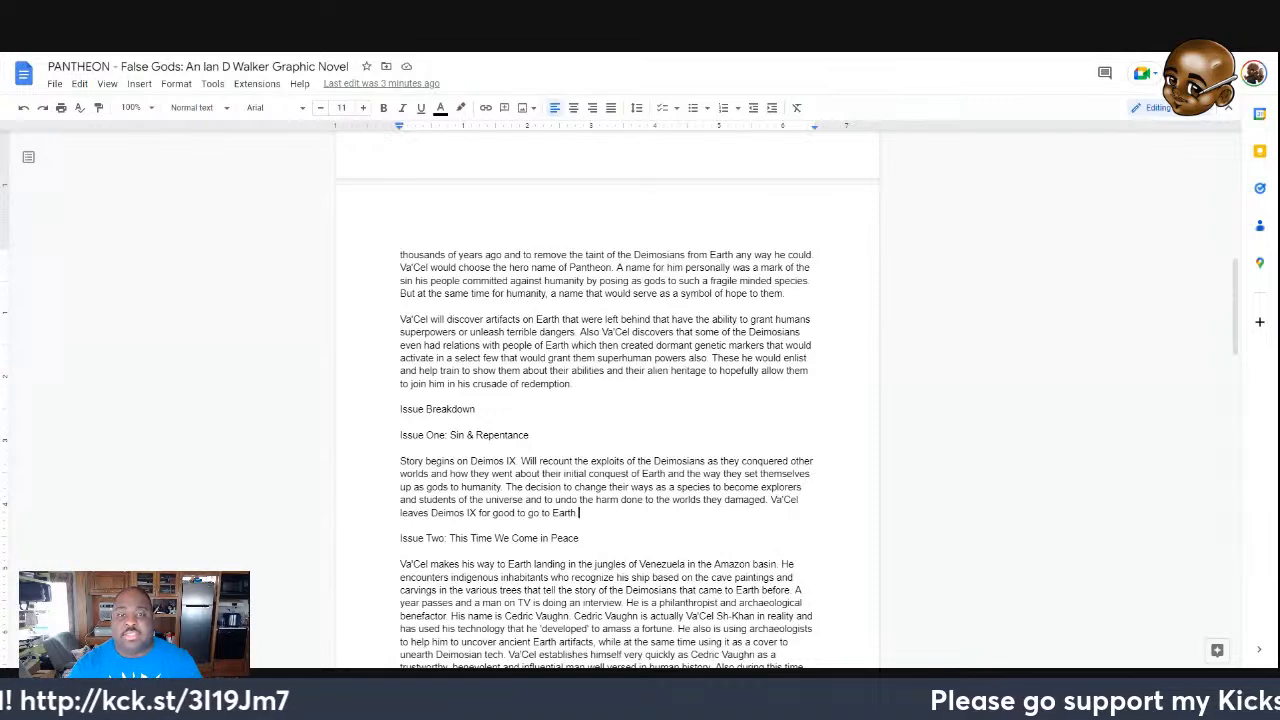
pyautogui.scroll(-5, 607, 400)
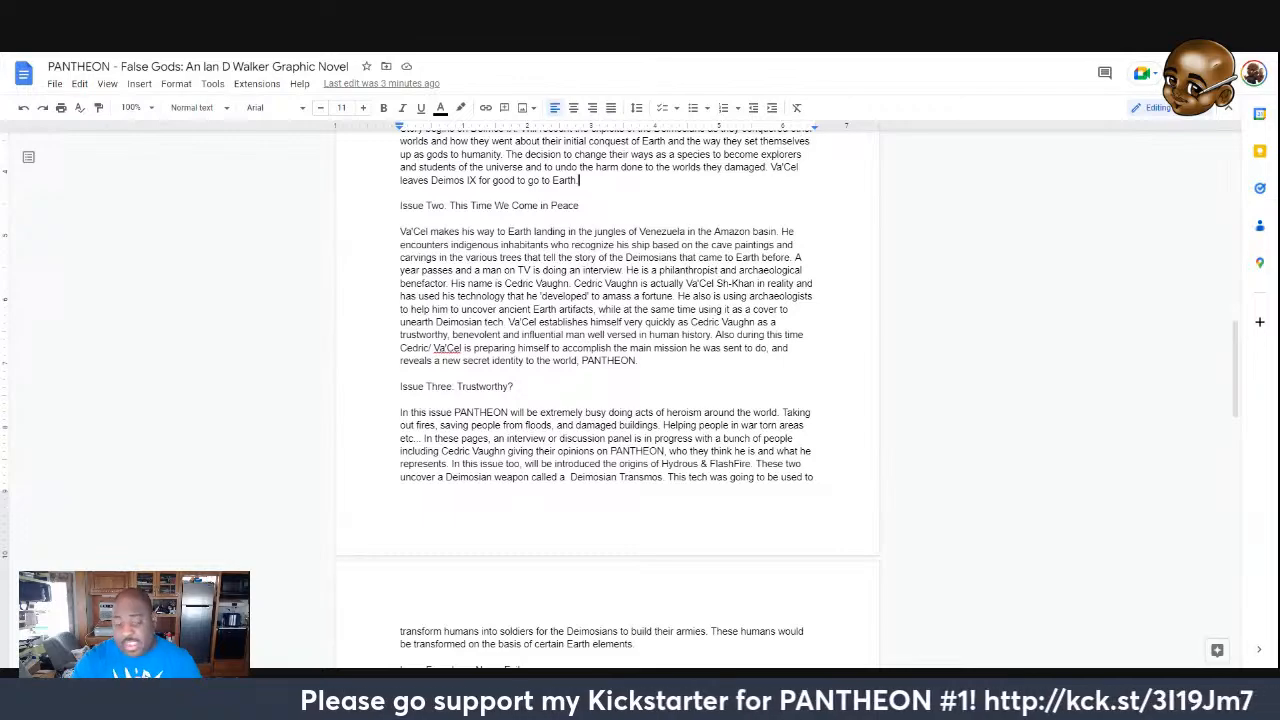
pyautogui.scroll(15, 607, 400)
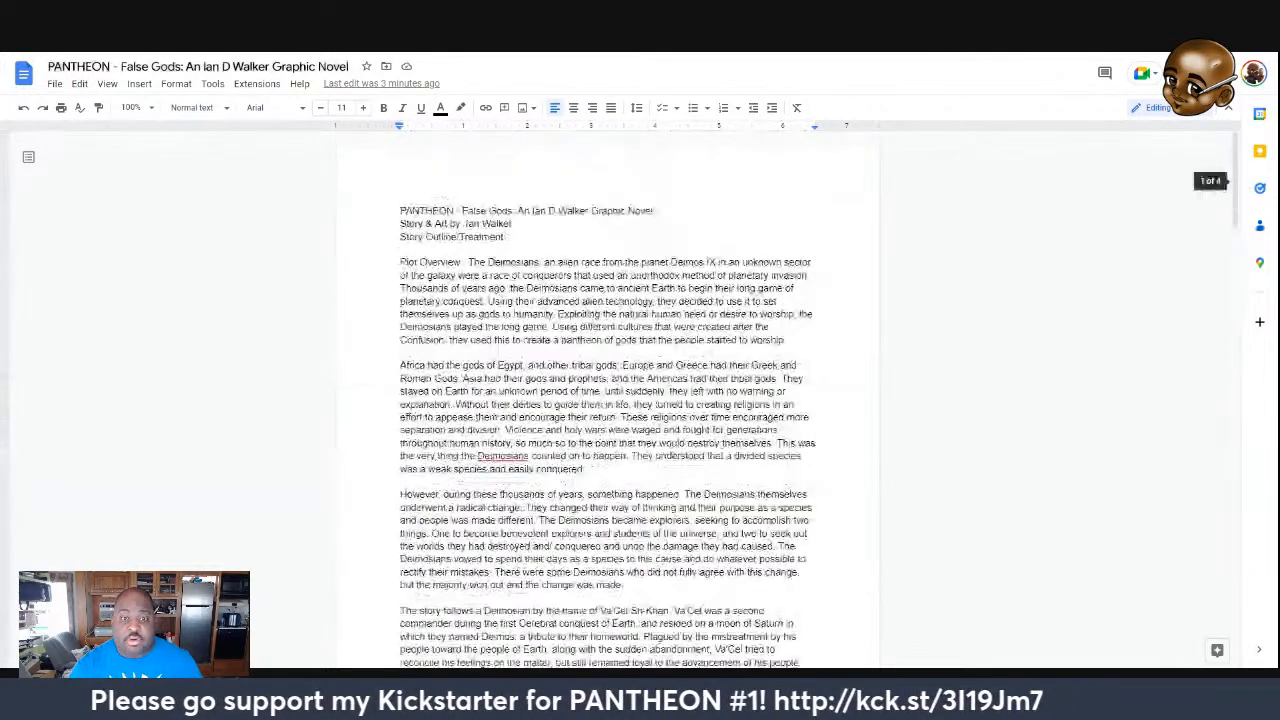
pyautogui.scroll(-6, 607, 400)
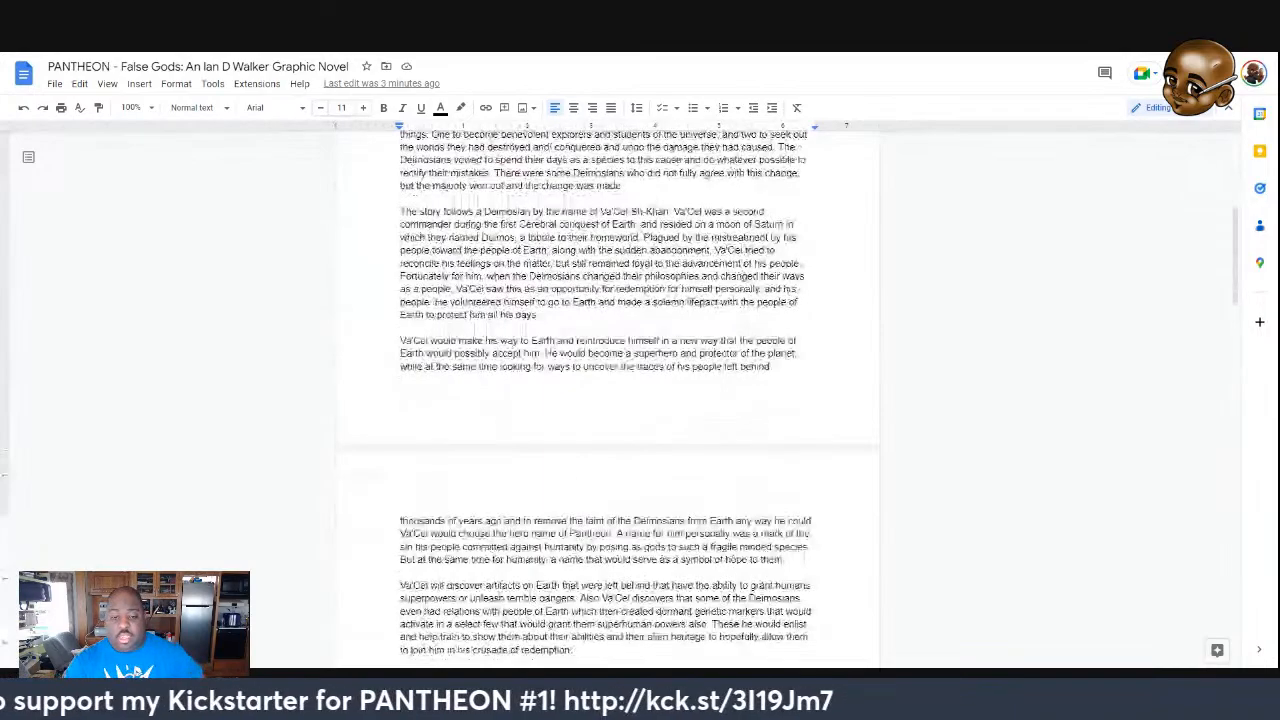
pyautogui.scroll(-5, 607, 400)
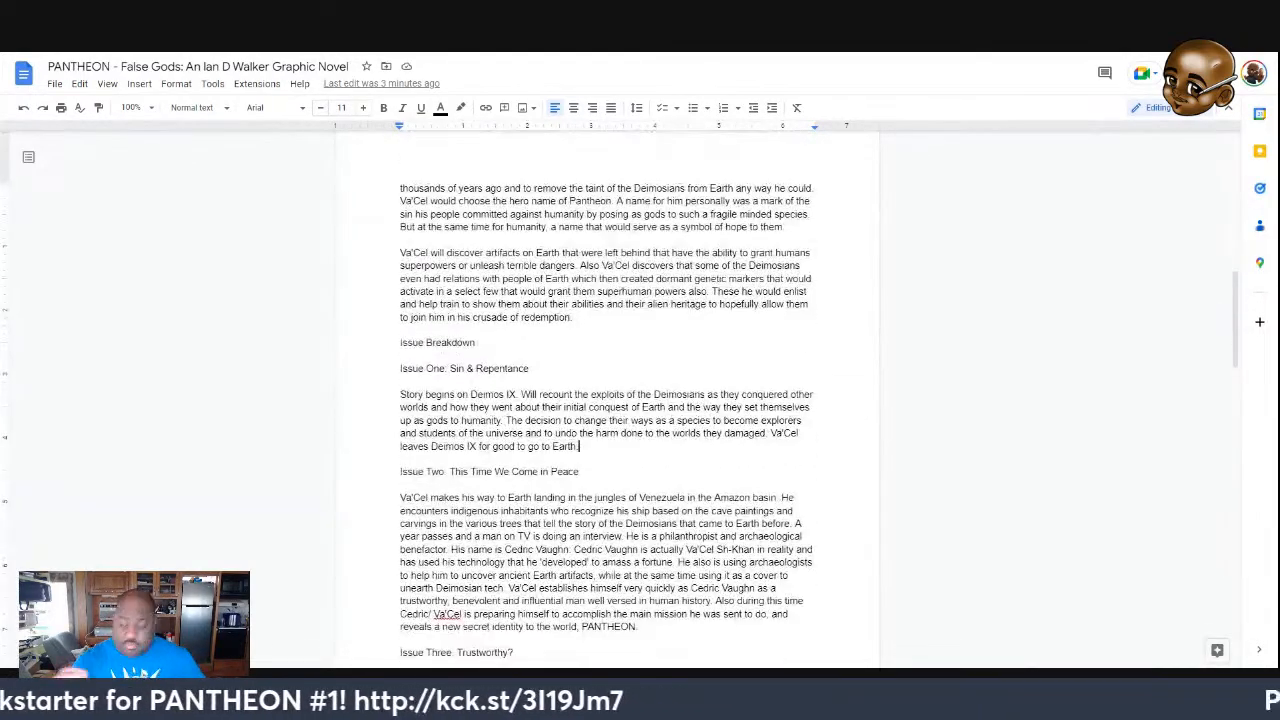
pyautogui.scroll(-2, 607, 400)
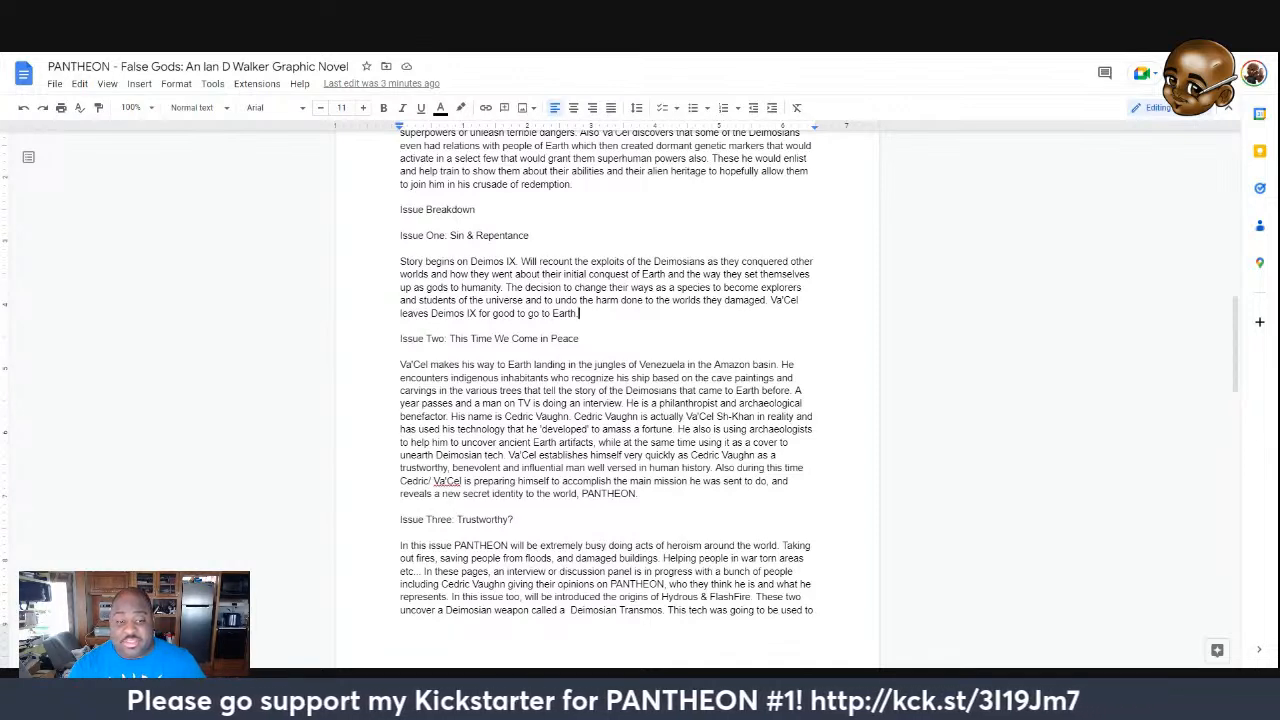
# Highlight the whole summary paragraph under Issue Two: This Time We Come in Peace, and clear the selection
pyautogui.hotkey('shift', 'Down')
pyautogui.hotkey('shift', 'Down')
pyautogui.hotkey('shift', 'Down')
pyautogui.hotkey('shift', 'Down')
pyautogui.hotkey('shift', 'Down')
pyautogui.hotkey('shift', 'Down')
pyautogui.hotkey('shift', 'Down')
pyautogui.hotkey('shift', 'Down')
pyautogui.hotkey('shift', 'Down')
pyautogui.hotkey('shift', 'Down')
pyautogui.hotkey('shift', 'Down')
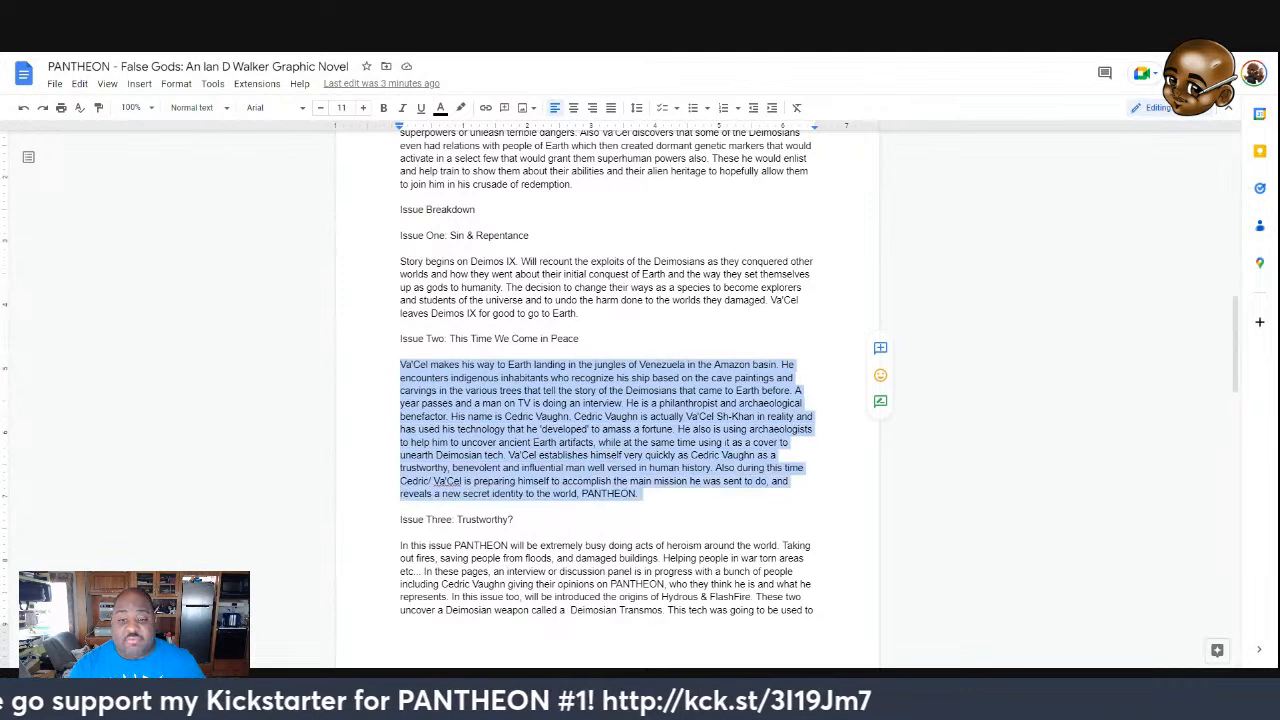
pyautogui.click(400, 442)
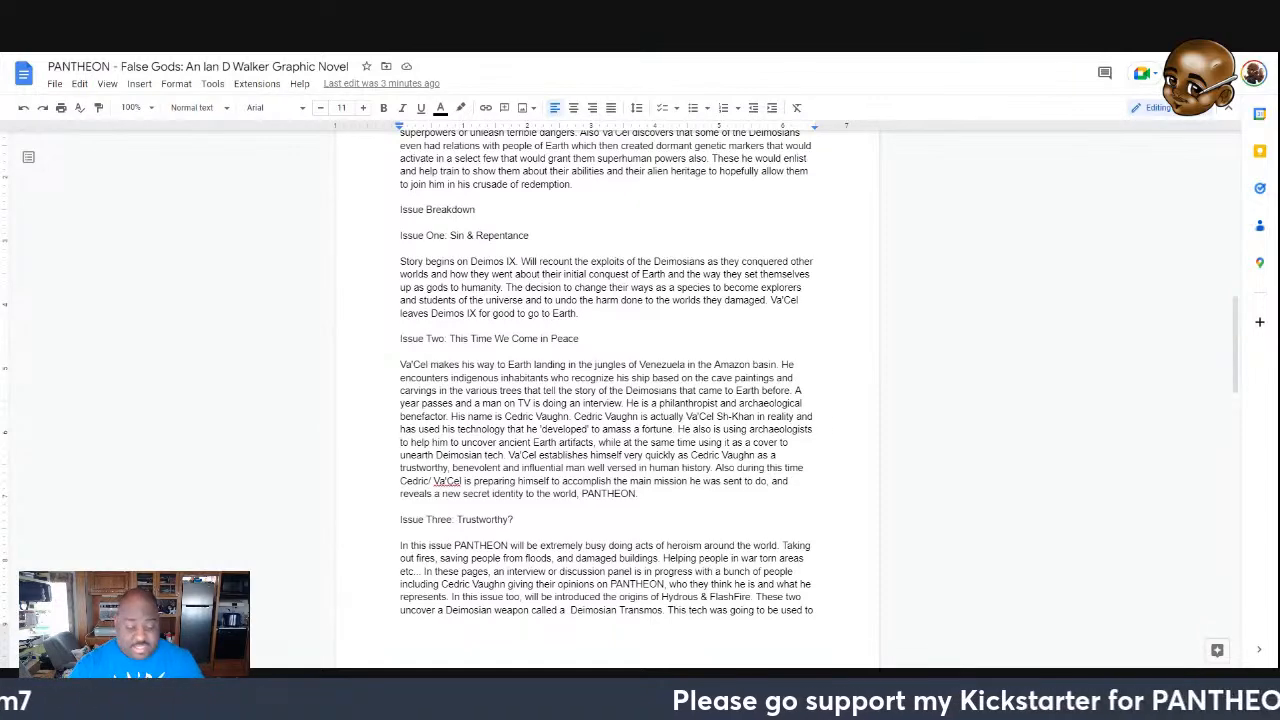
# Open the Pantheon Issue One document from the recent documents
pyautogui.scroll(-2, 607, 380)
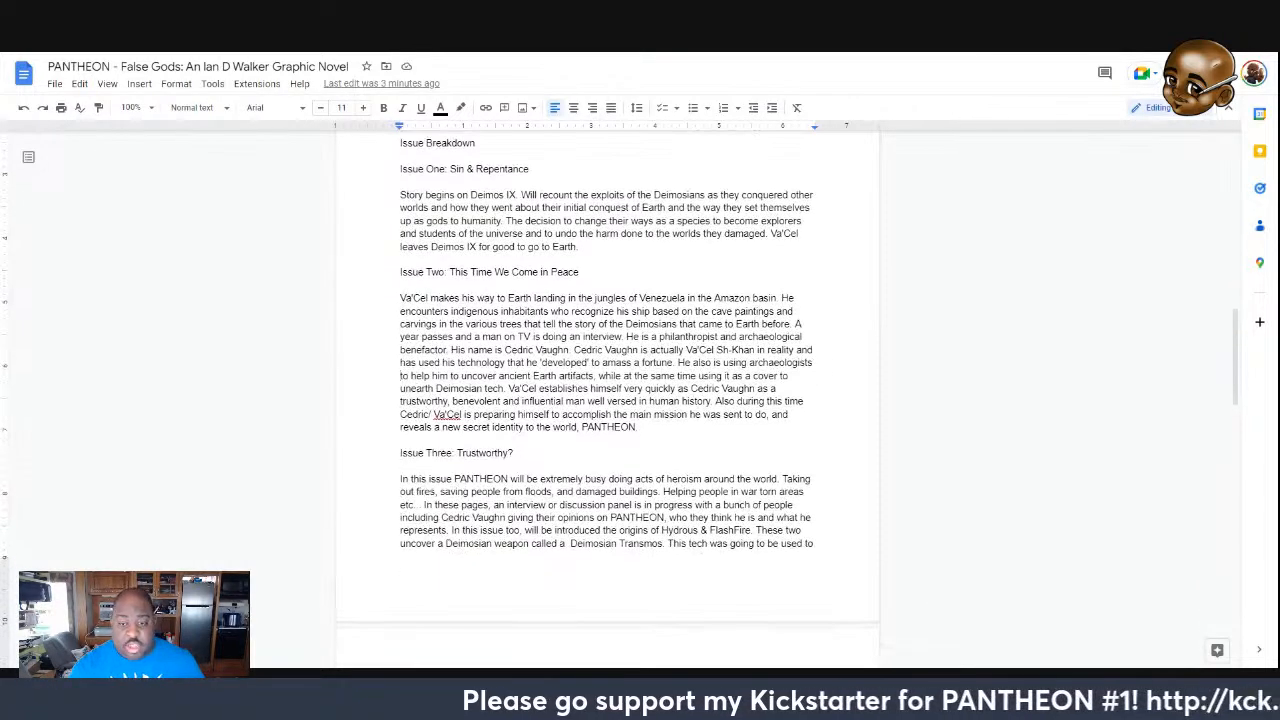
pyautogui.scroll(2, 607, 380)
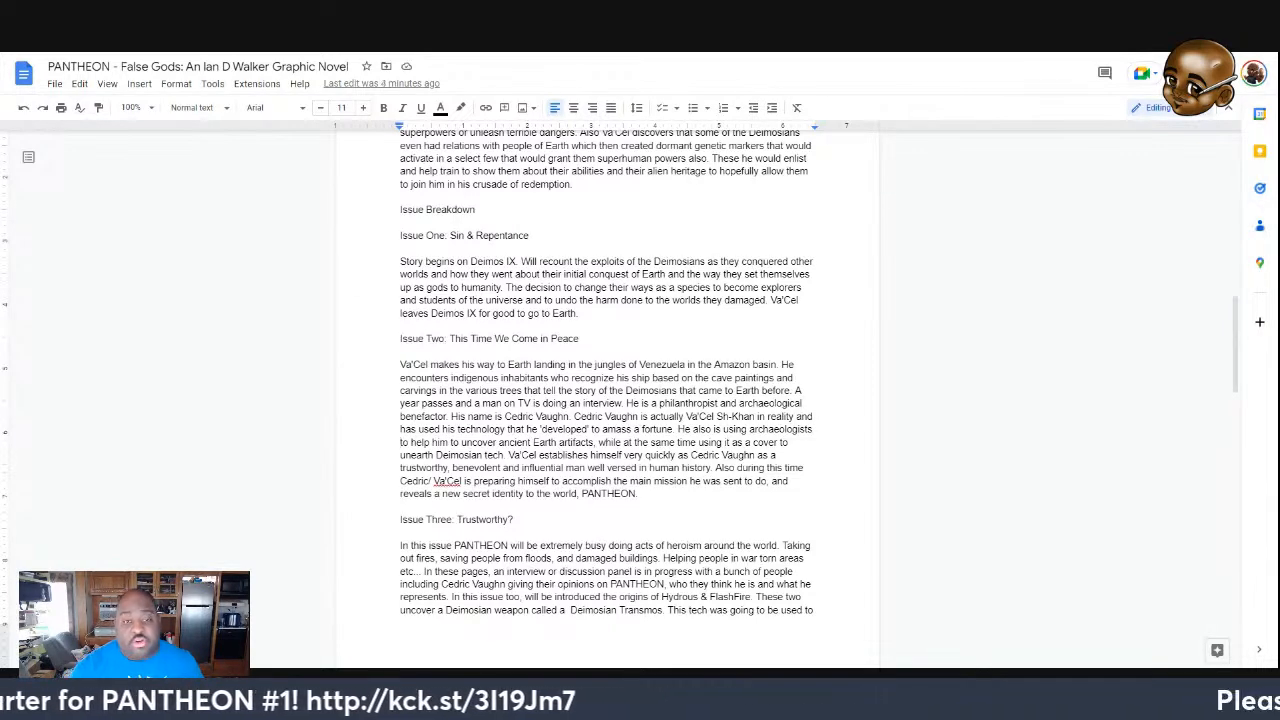
pyautogui.scroll(-4, 607, 400)
pyautogui.scroll(6, 607, 400)
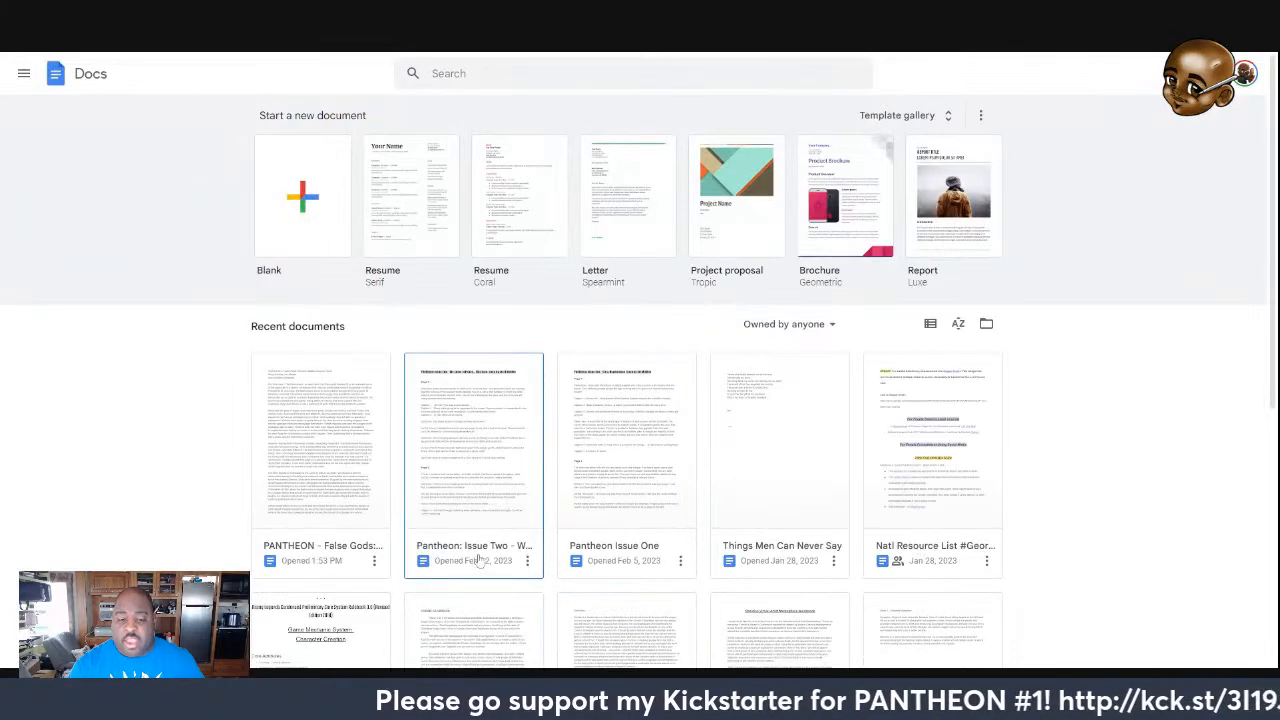
pyautogui.scroll(-2, 330, 515)
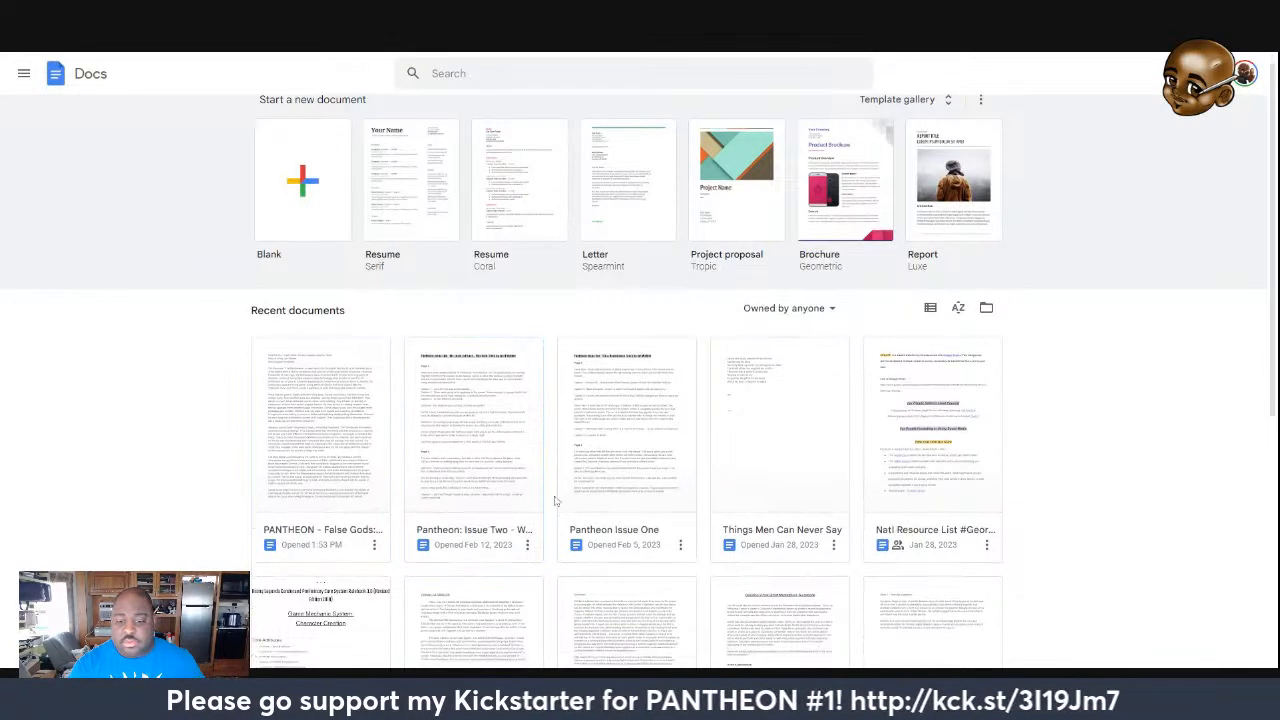
pyautogui.click(645, 367)
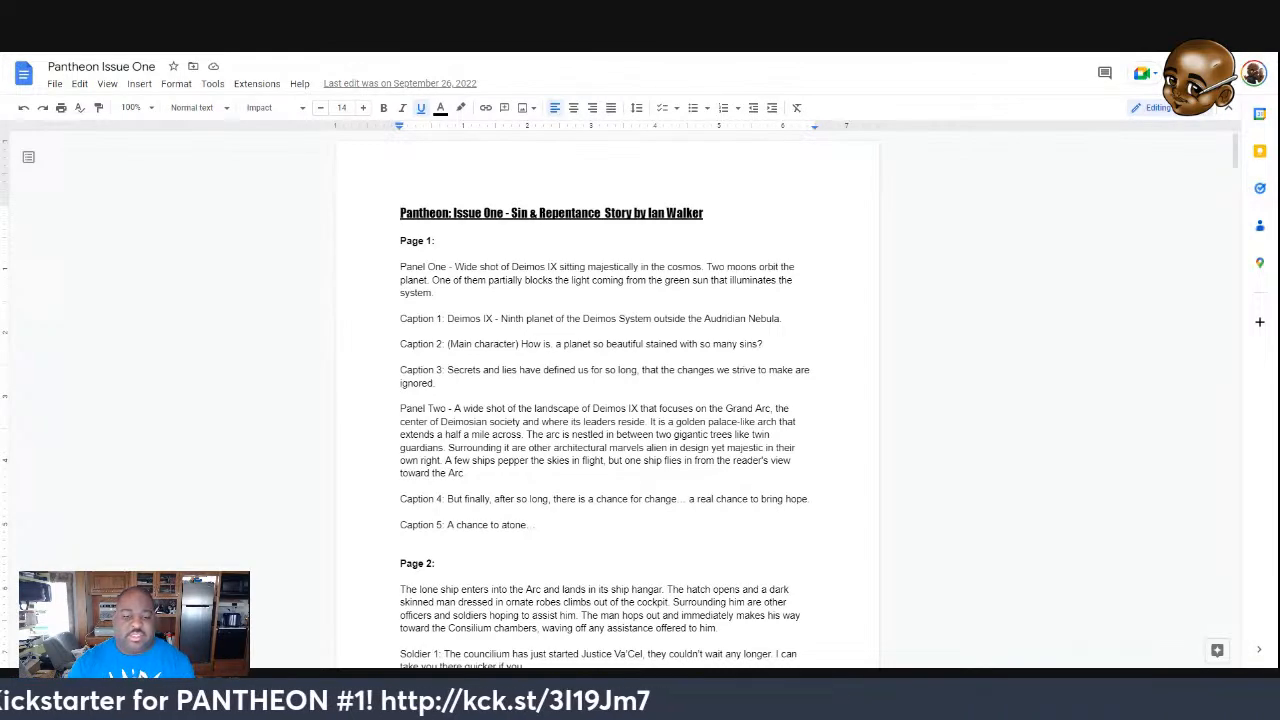
# Skim the Page 1 and Page 2 script of Issue One and return to the title
pyautogui.scroll(-1, 607, 400)
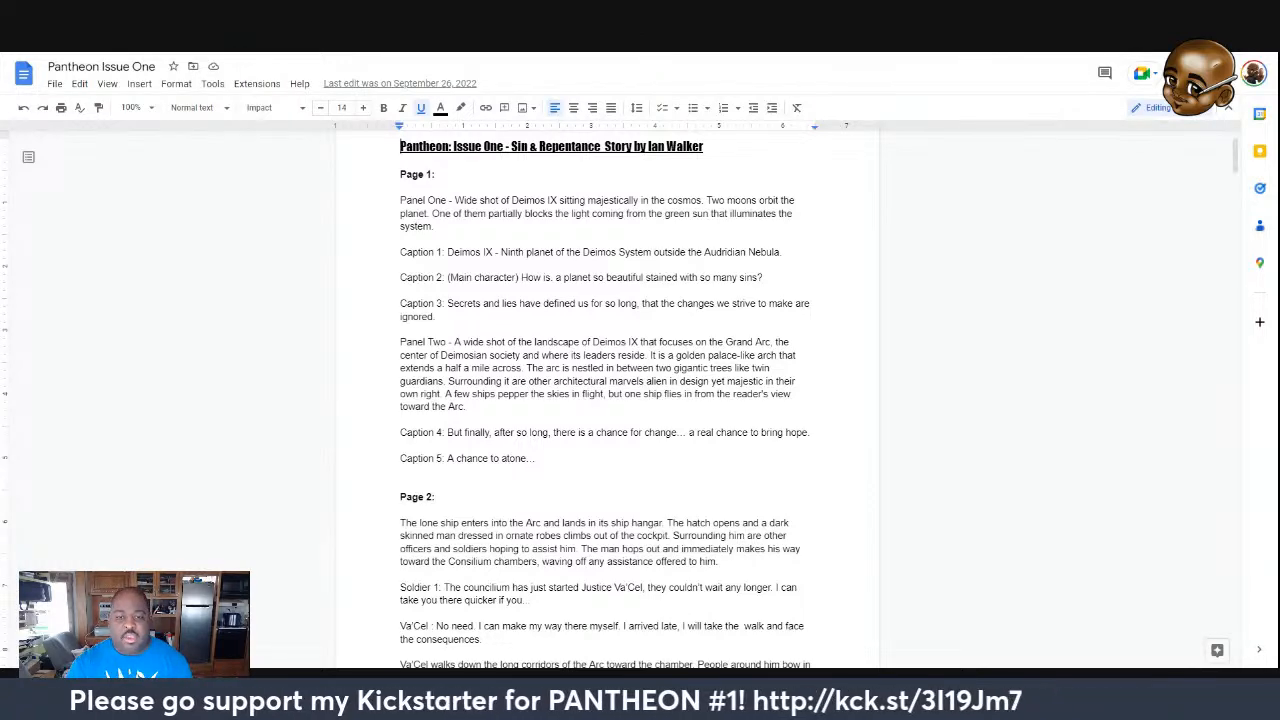
pyautogui.scroll(-3, 281, 454)
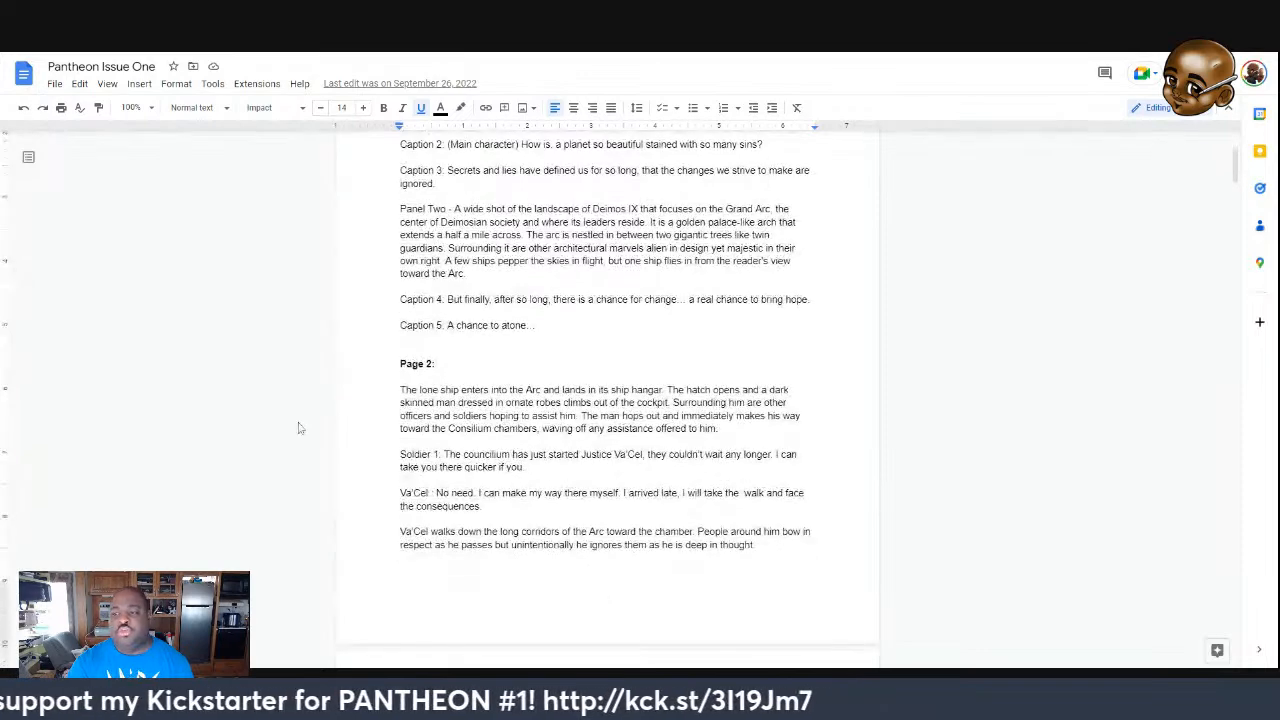
pyautogui.scroll(4, 303, 428)
pyautogui.scroll(-2, 304, 428)
pyautogui.scroll(2, 306, 428)
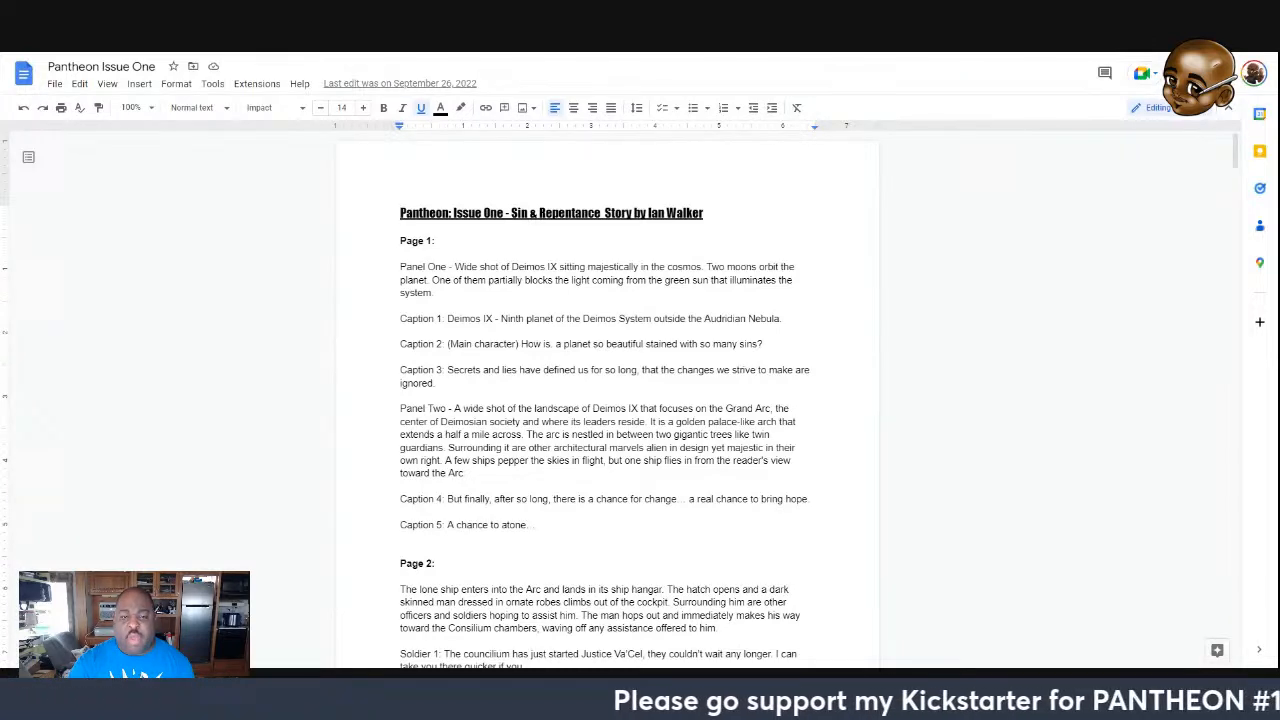
# Highlight the opening words of Page 1's Panel One description, clear the selection, and put the cursor at the Panel Two description
pyautogui.moveTo(454, 267); pyautogui.dragTo(663, 267)
pyautogui.click(455, 267)
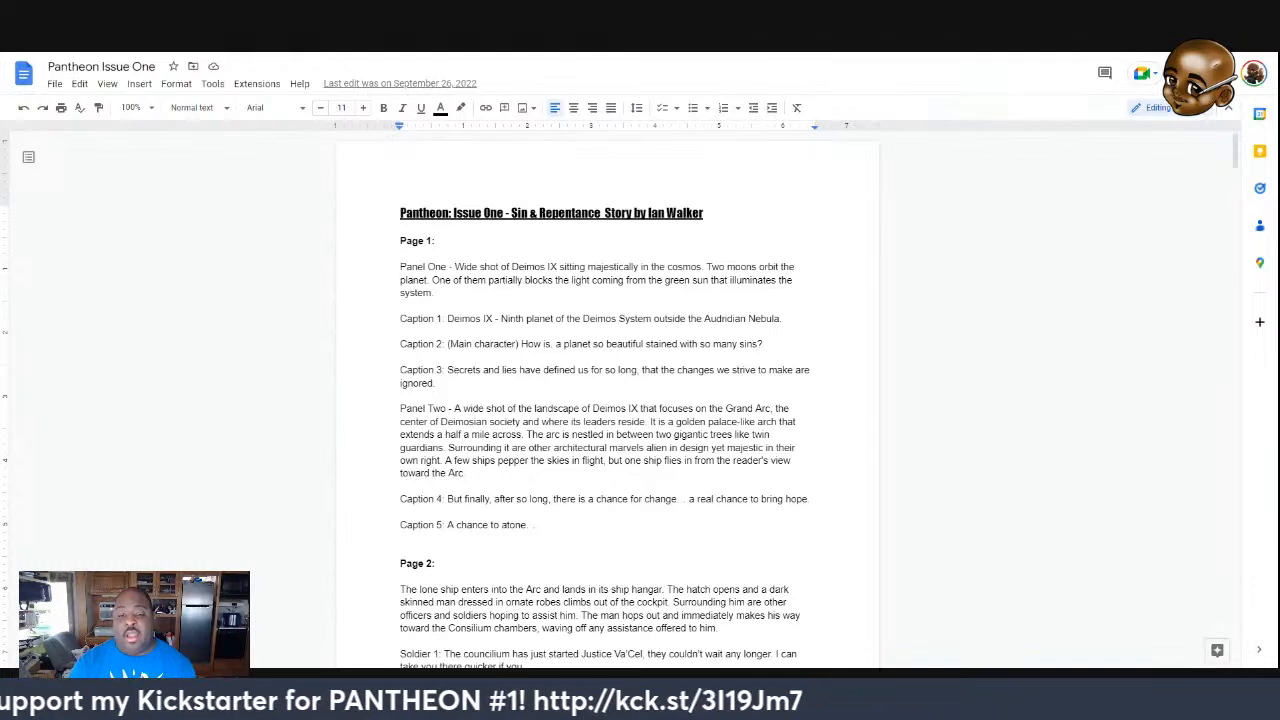
pyautogui.scroll(-2, 608, 400)
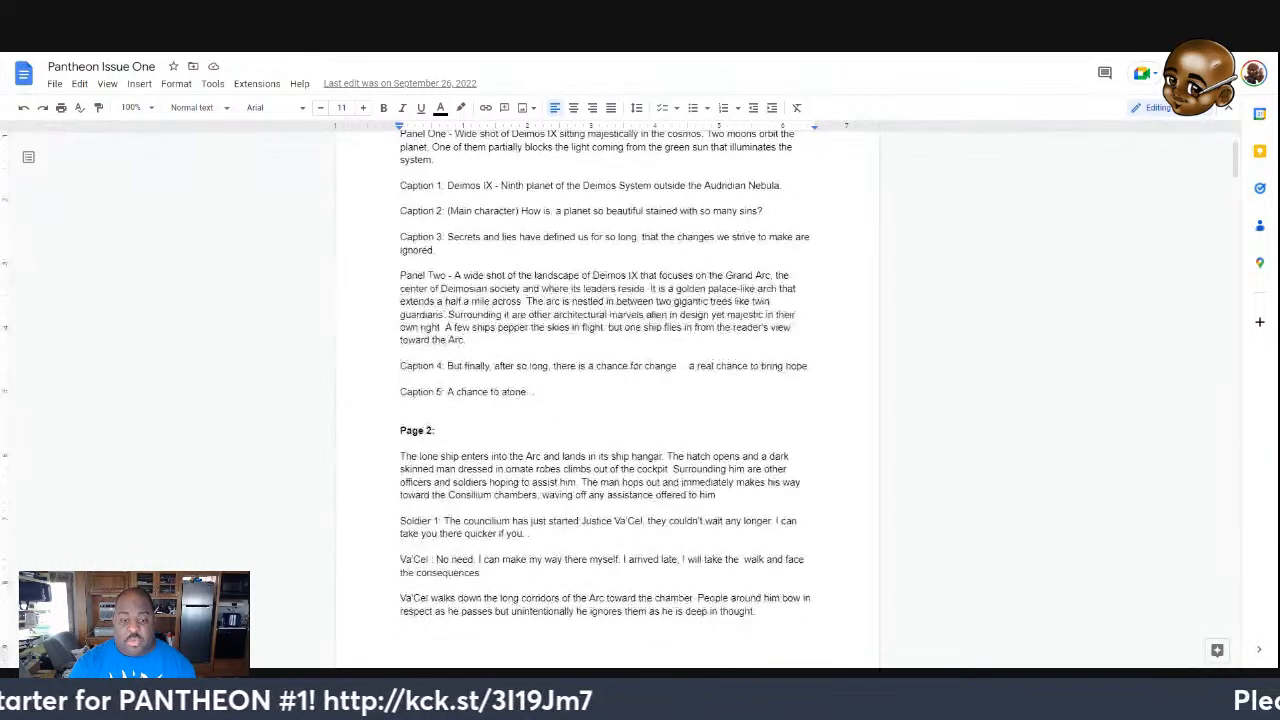
pyautogui.scroll(1, 608, 400)
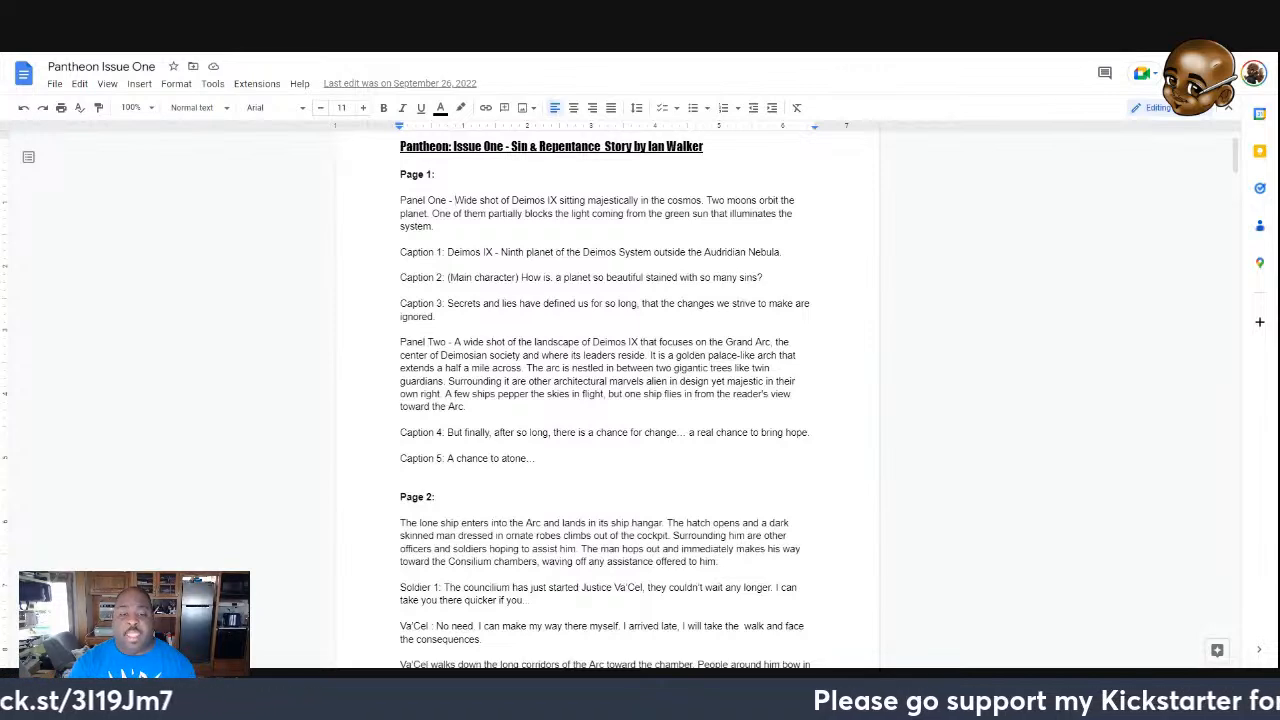
pyautogui.click(453, 342)
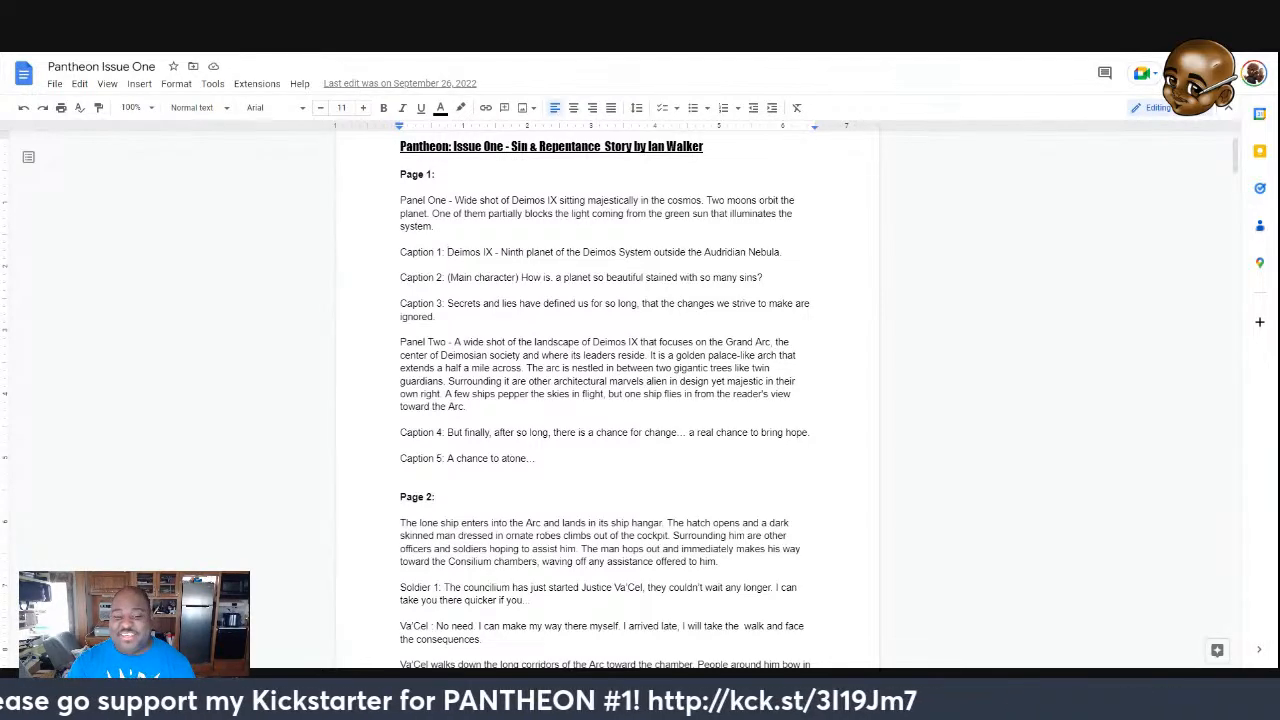
# Look ahead to the Page 3 Councilium Chamber splash and return to the Page 1 script
pyautogui.scroll(-2, 607, 400)
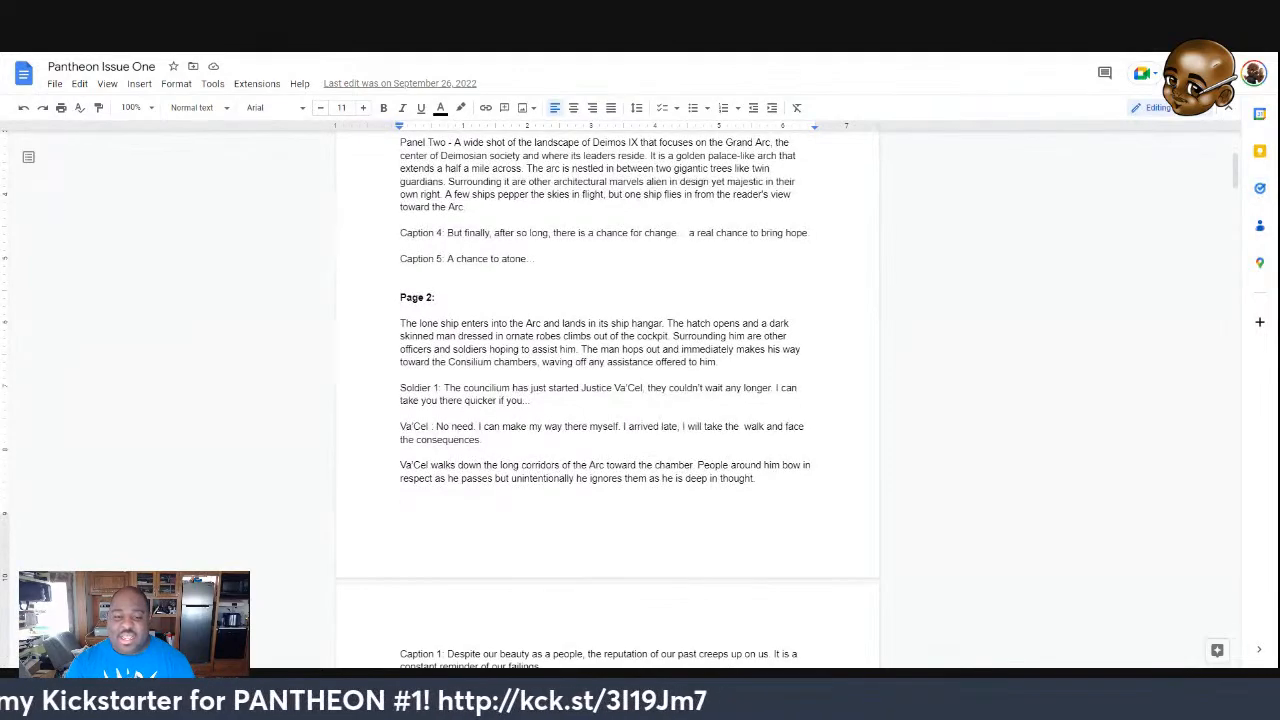
pyautogui.scroll(-5, 607, 400)
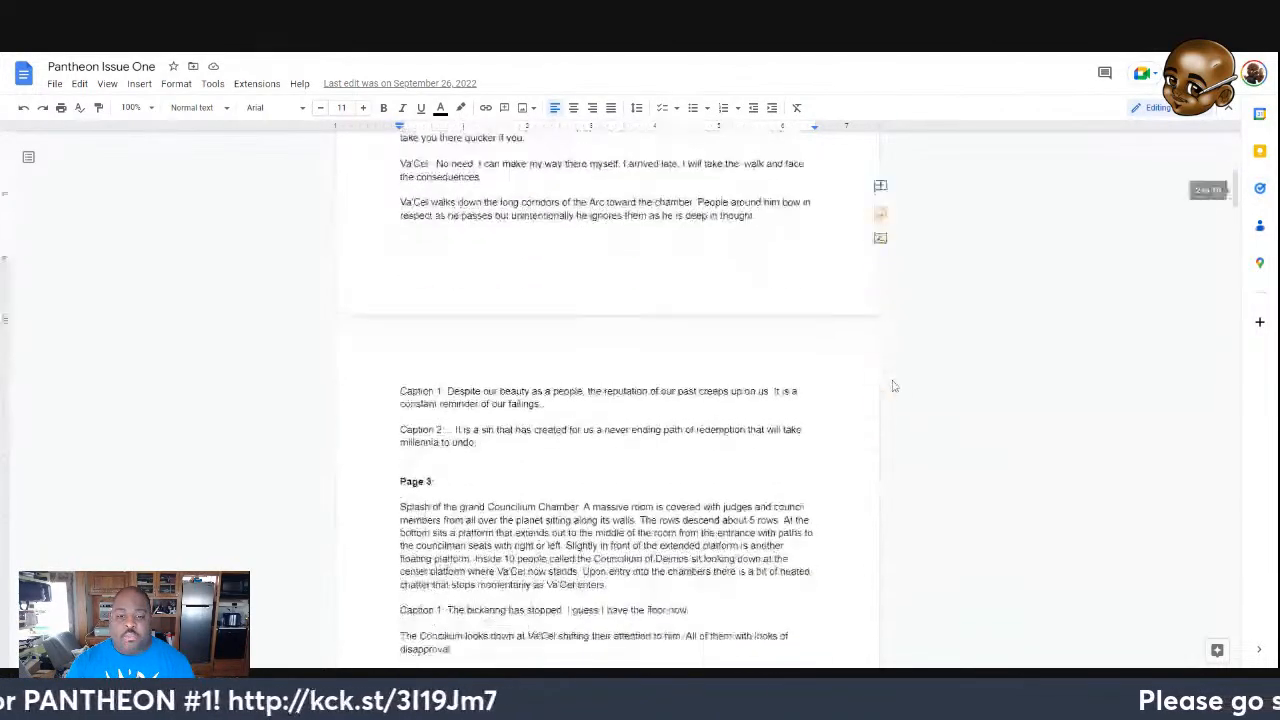
pyautogui.scroll(10, 607, 400)
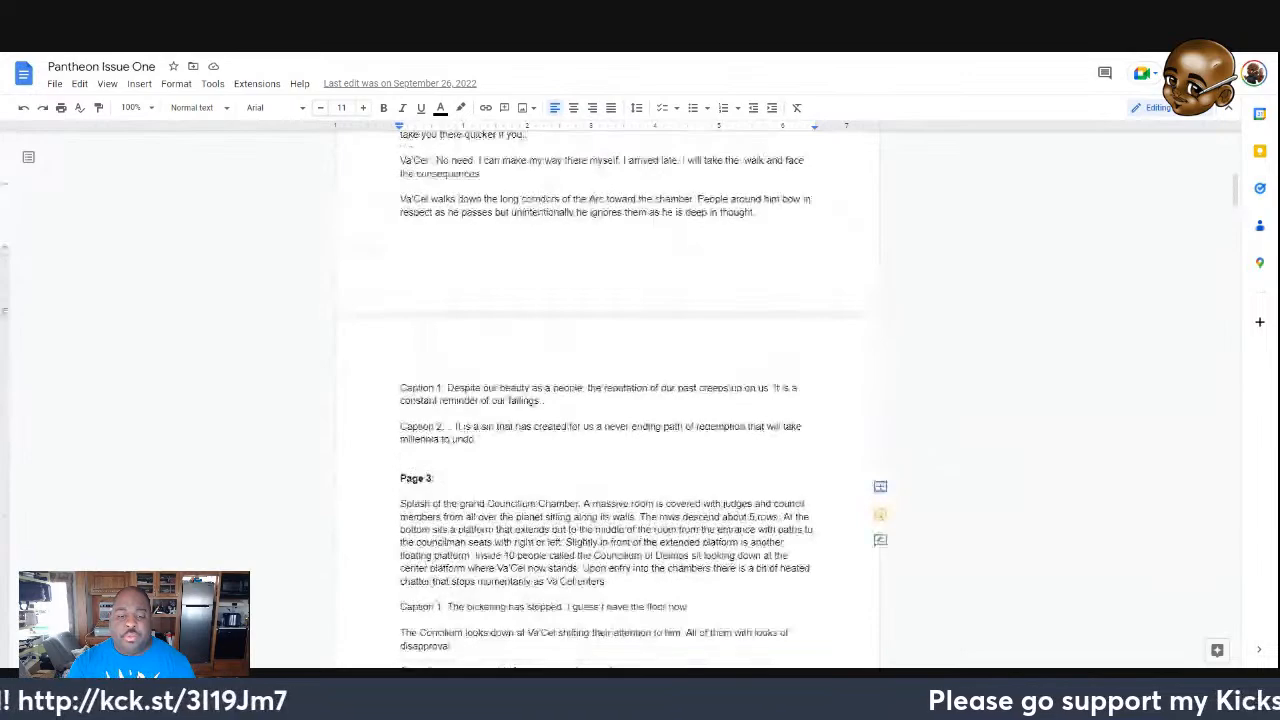
pyautogui.scroll(-2, 607, 400)
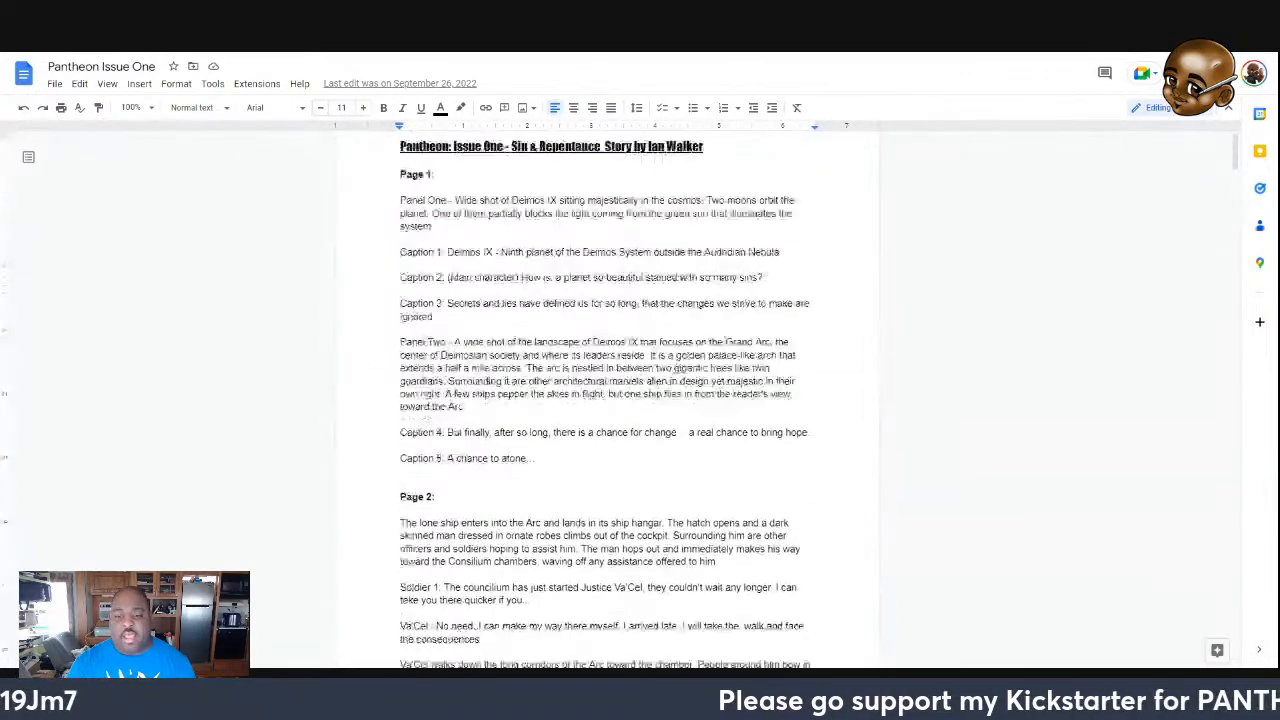
pyautogui.scroll(1, 607, 400)
pyautogui.scroll(1, 607, 400)
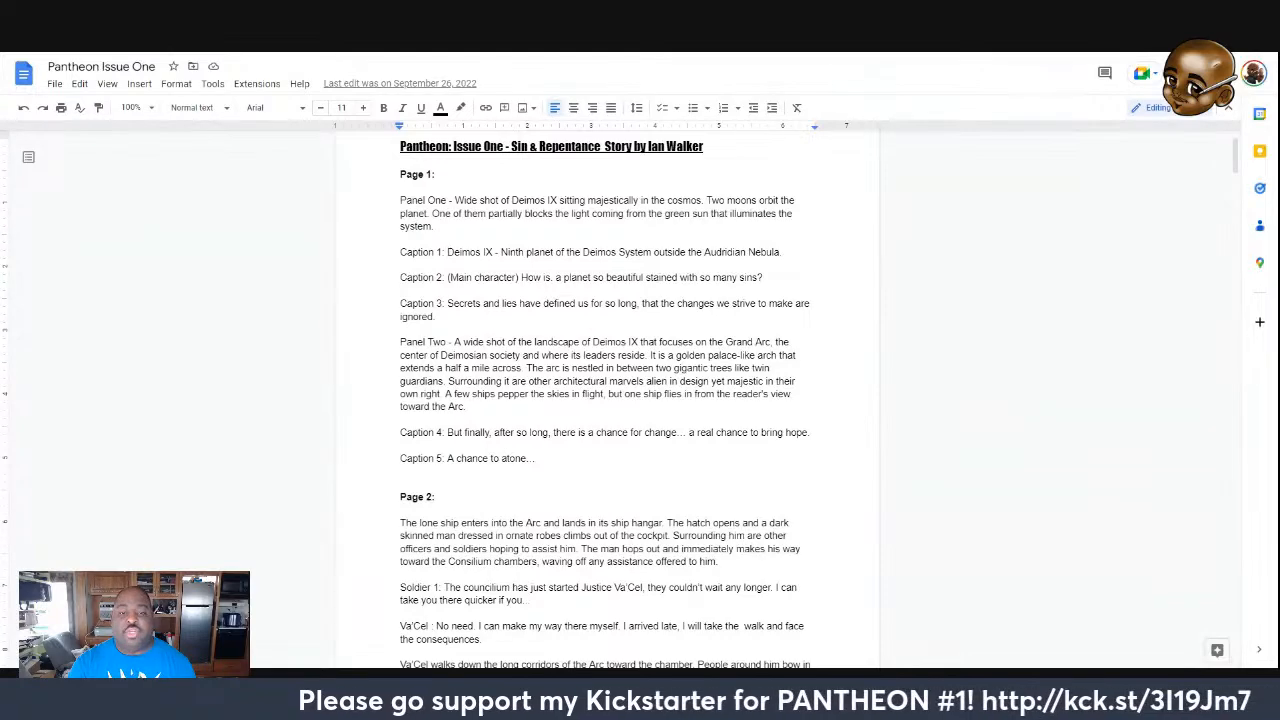
# Examine the Page 2 script, from the lone ship's landing to Va'Cel's walk and the two captions that follow
pyautogui.scroll(-3, 607, 400)
pyautogui.scroll(1, 607, 400)
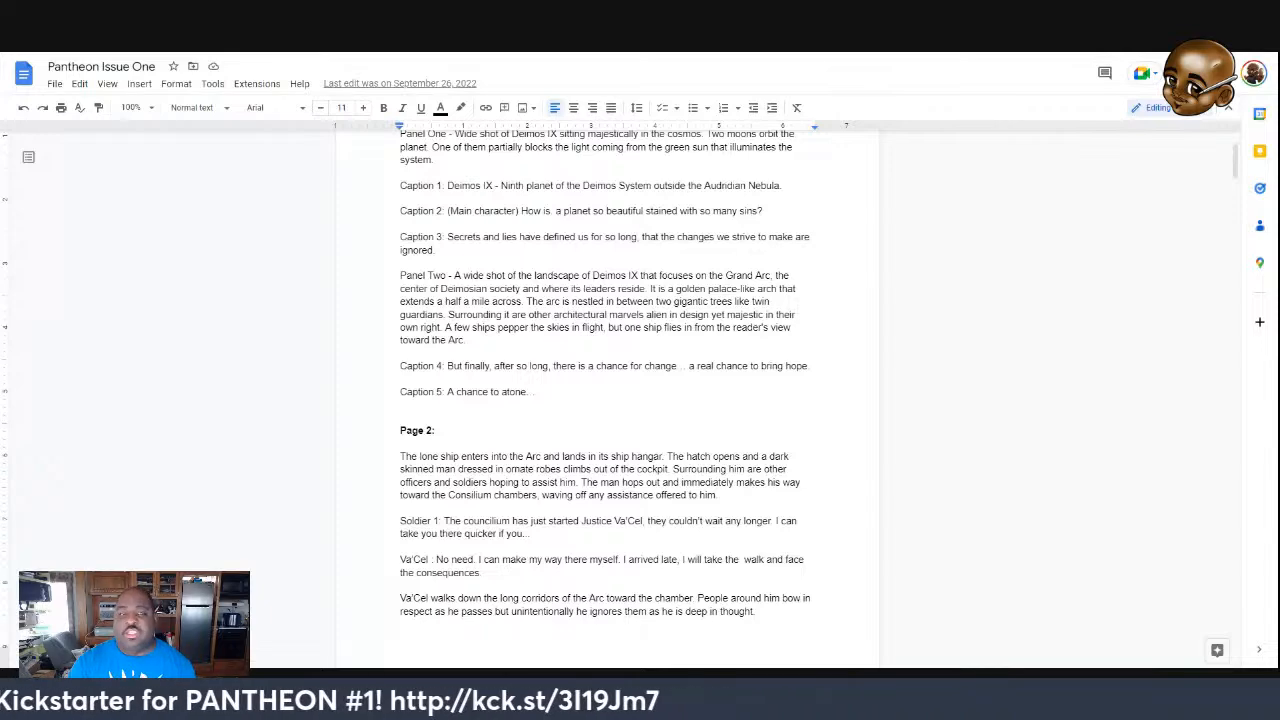
pyautogui.scroll(-3, 607, 400)
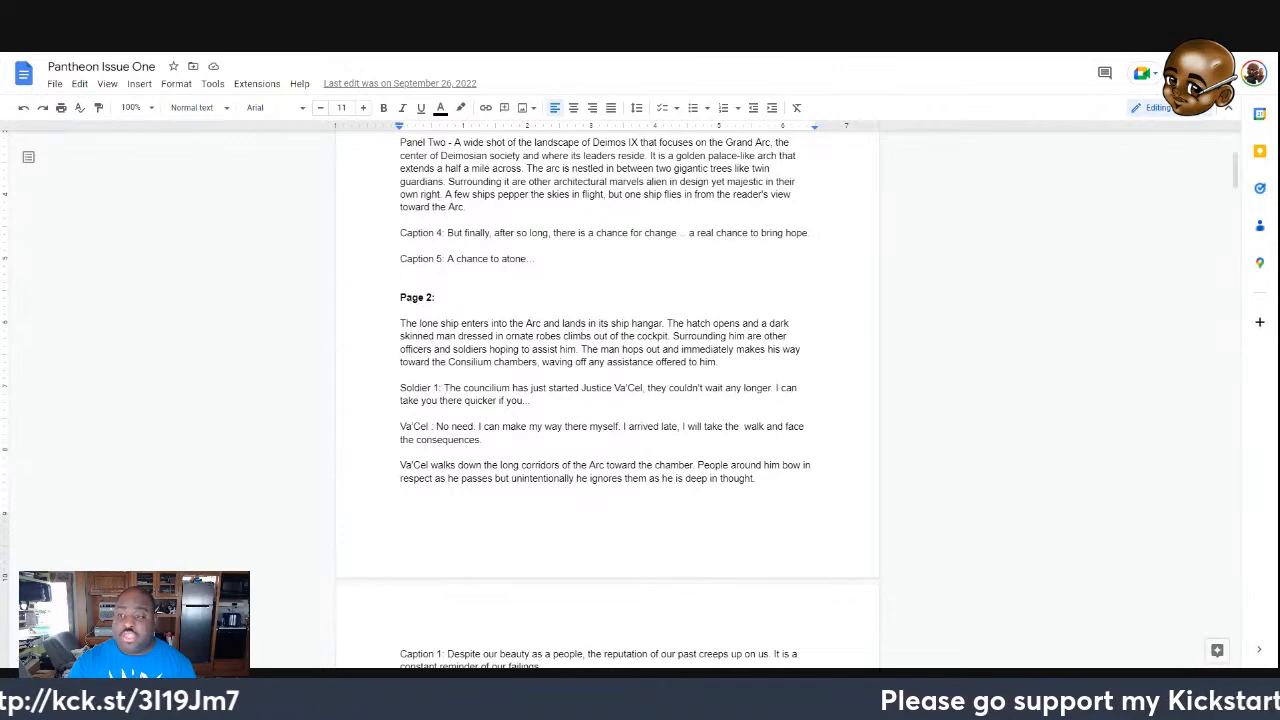
pyautogui.scroll(-1, 607, 400)
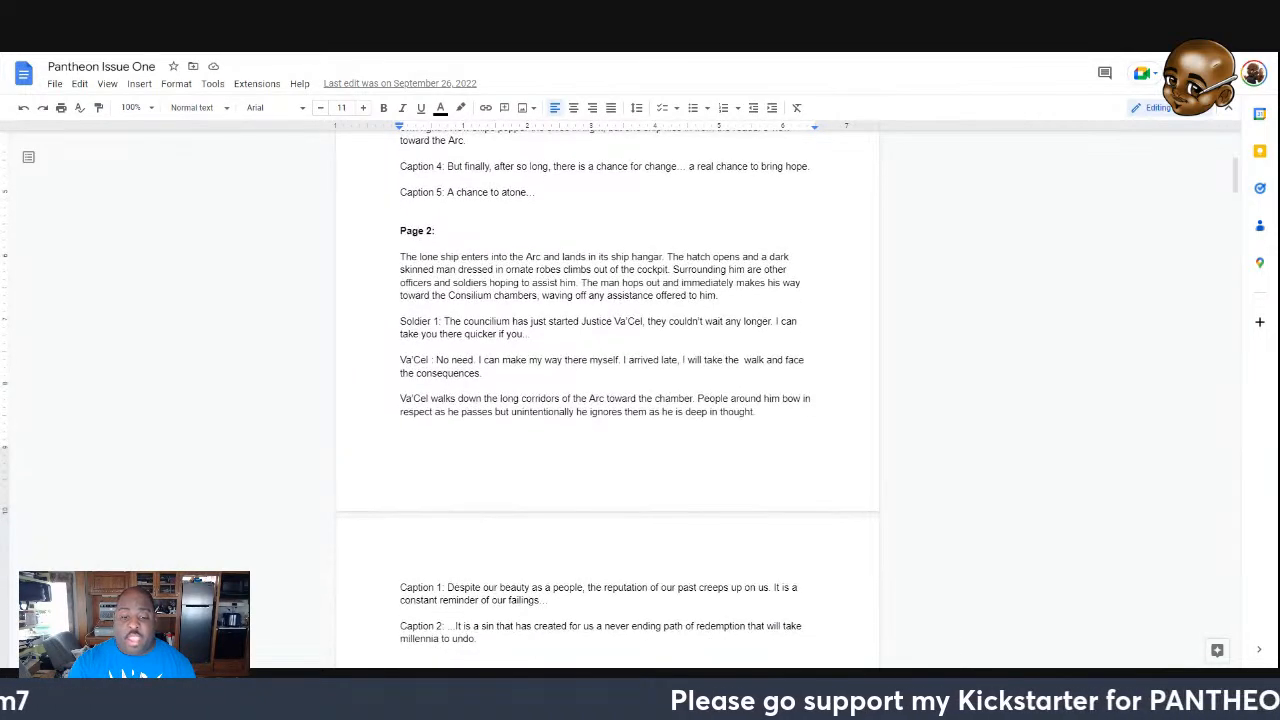
pyautogui.scroll(-2, 607, 400)
pyautogui.scroll(1, 607, 400)
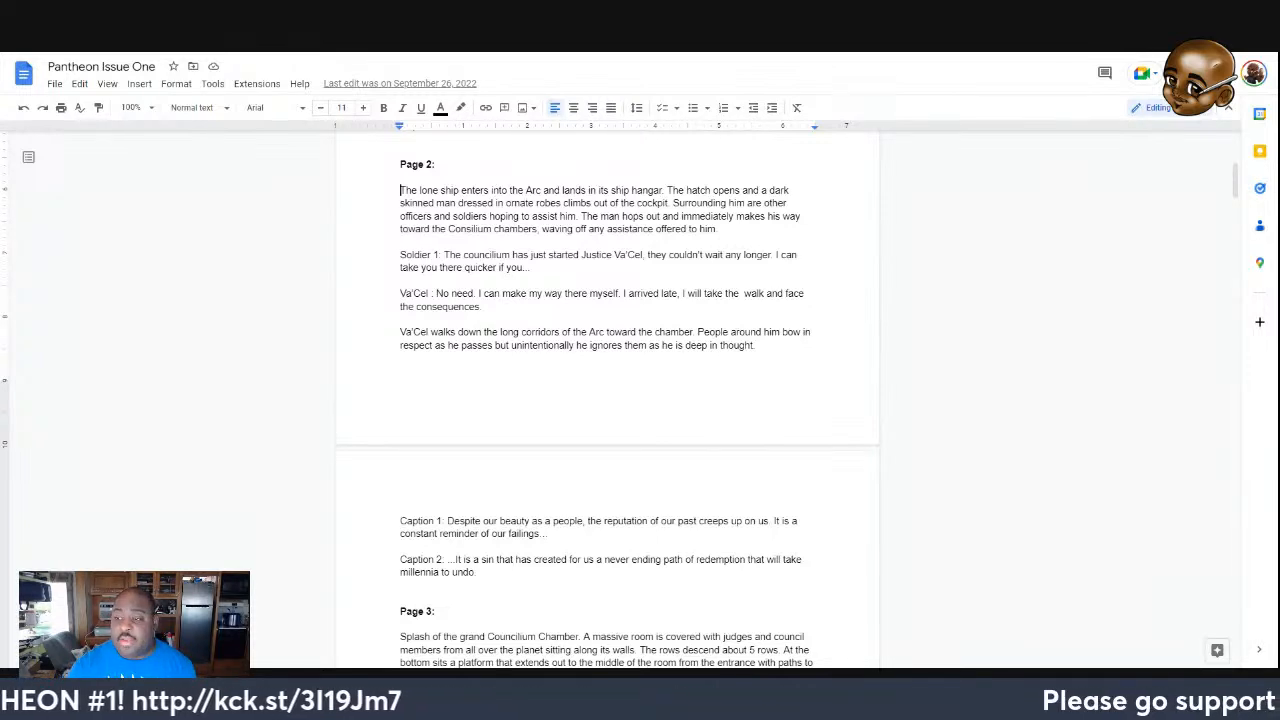
pyautogui.scroll(1, 607, 400)
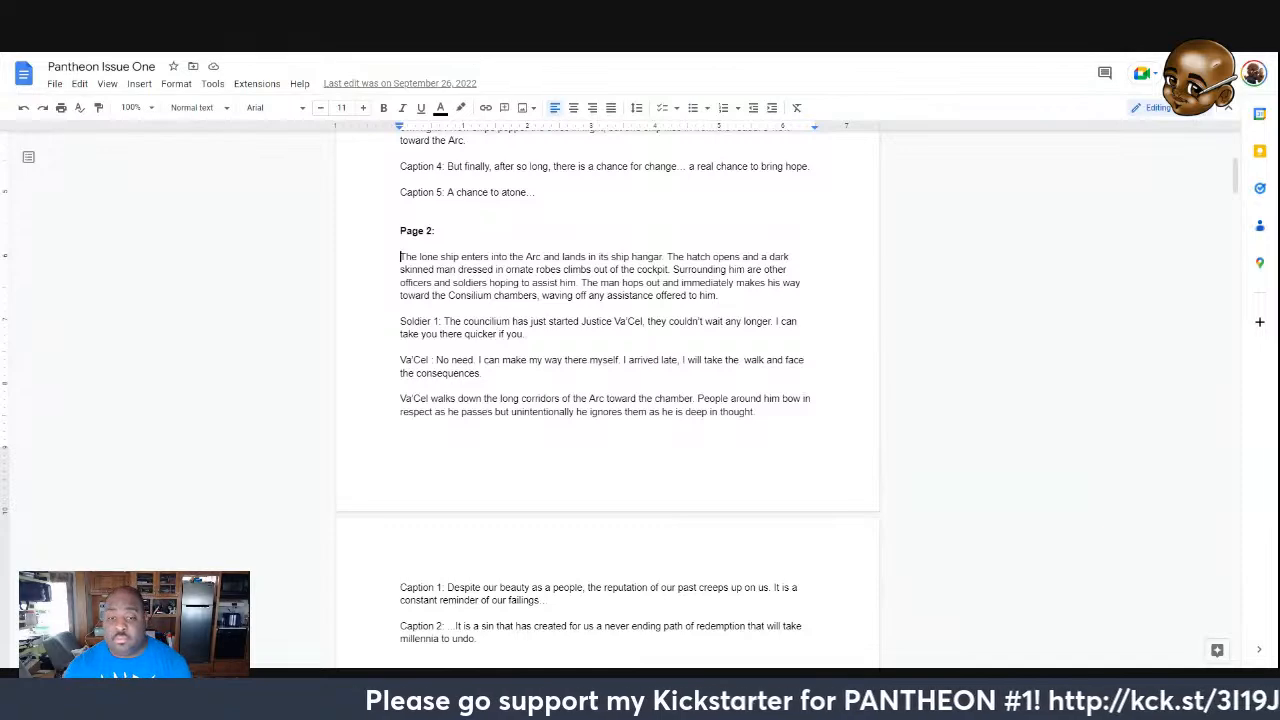
pyautogui.scroll(-2, 607, 400)
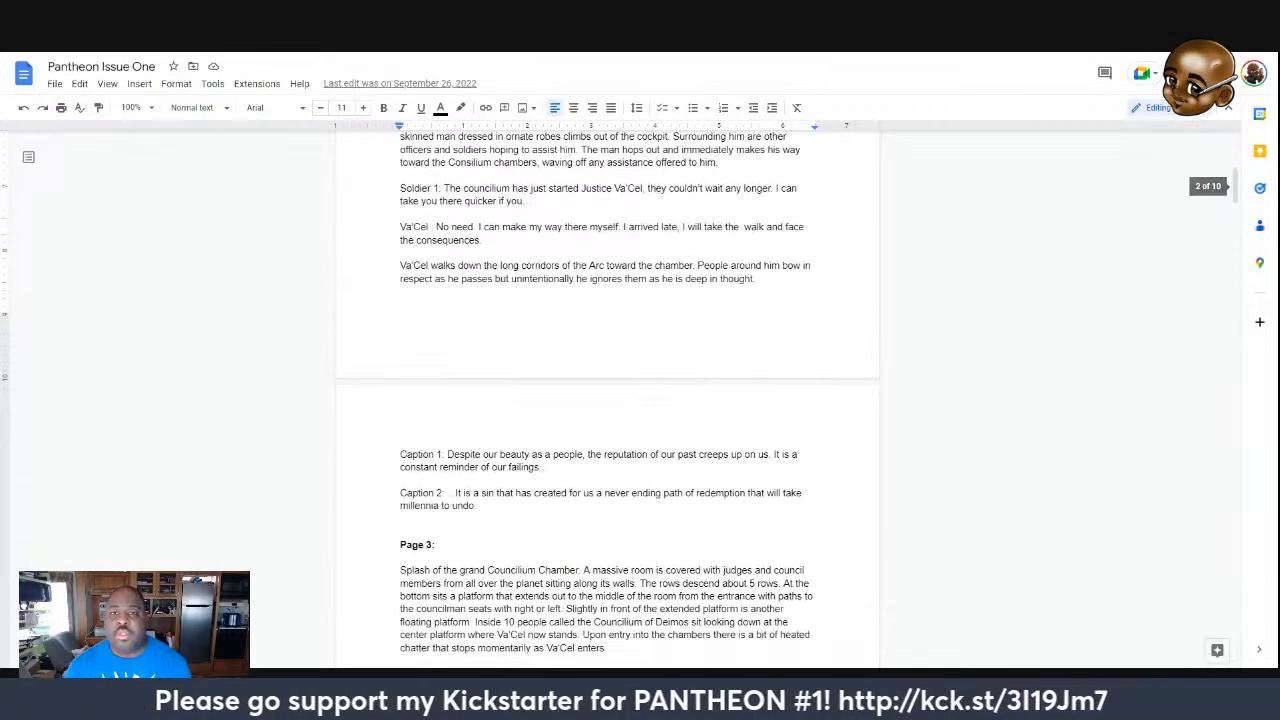
pyautogui.scroll(2, 607, 400)
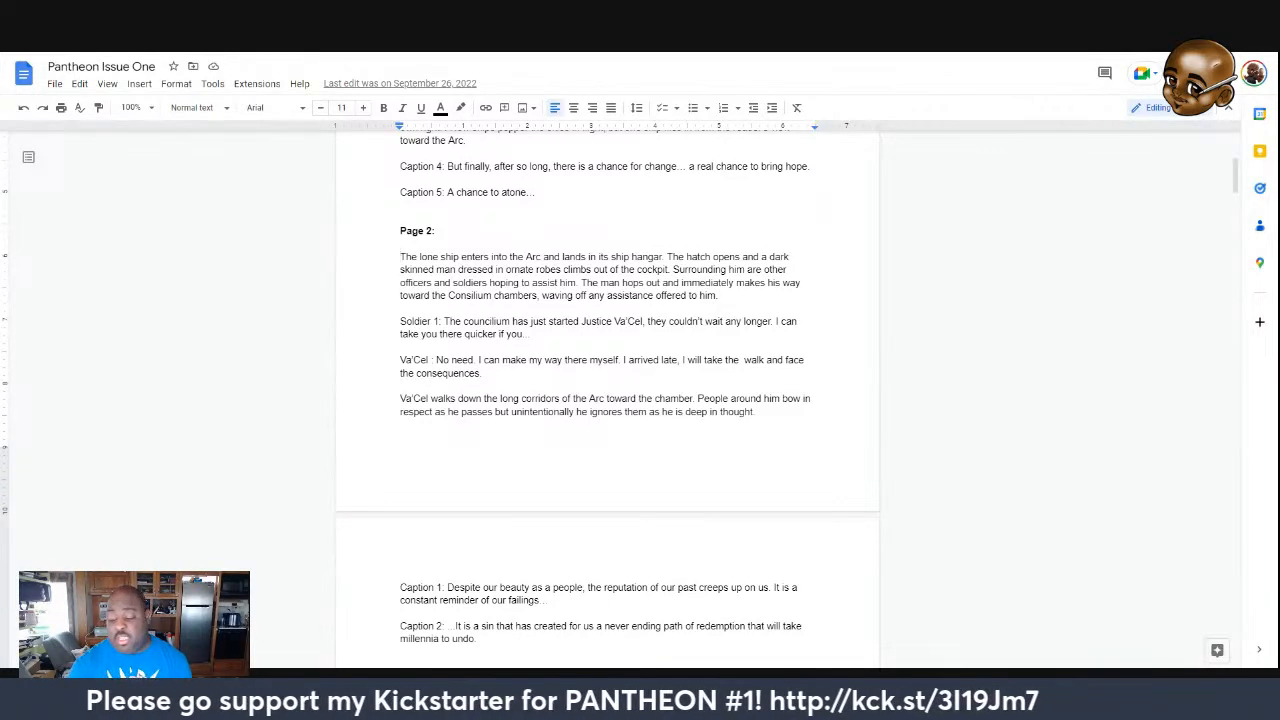
# Recheck the Page 1 script and read on through Page 3 to the Page 4 & 5 description
pyautogui.scroll(5, 996, 500)
pyautogui.scroll(-3, 876, 512)
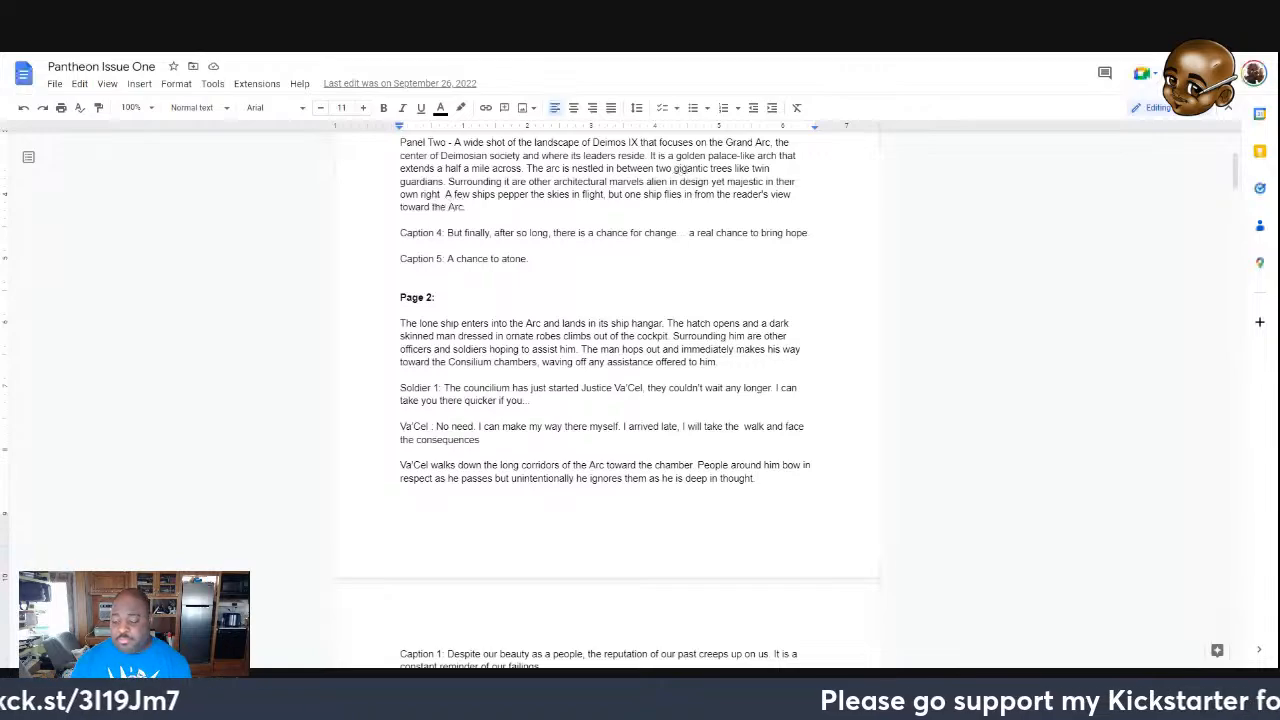
pyautogui.scroll(-6, 608, 400)
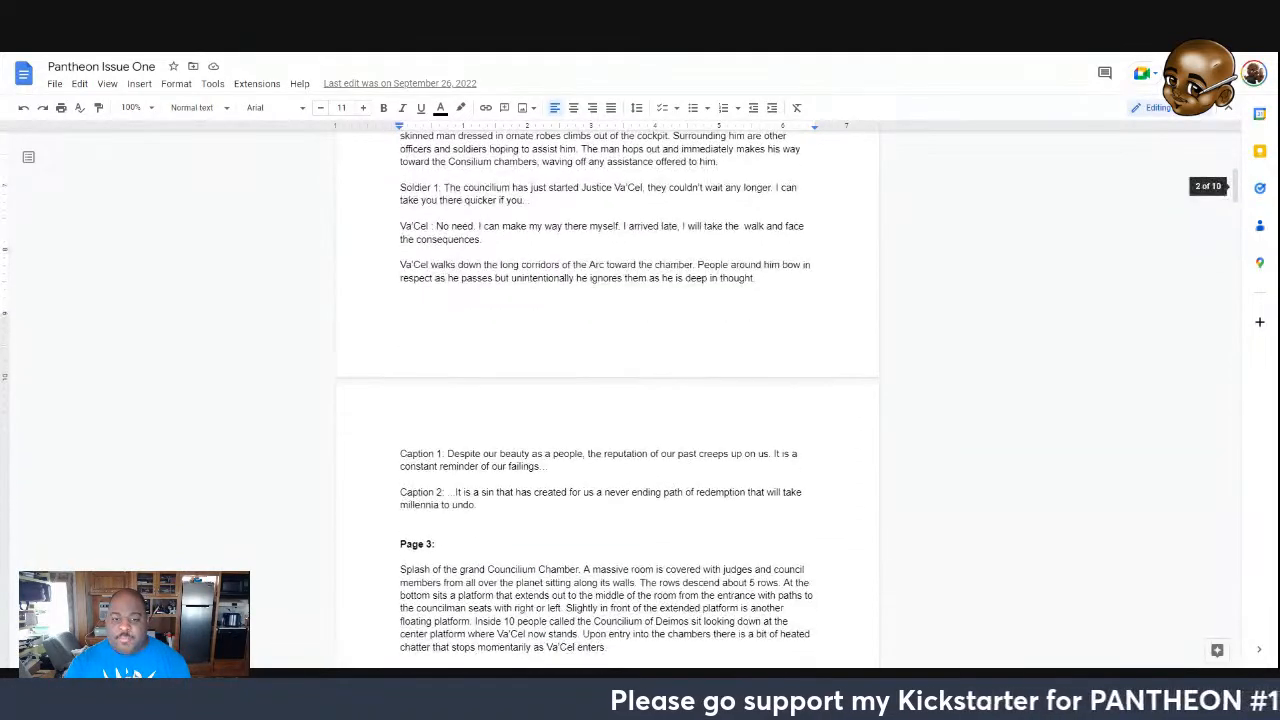
pyautogui.scroll(-5, 608, 400)
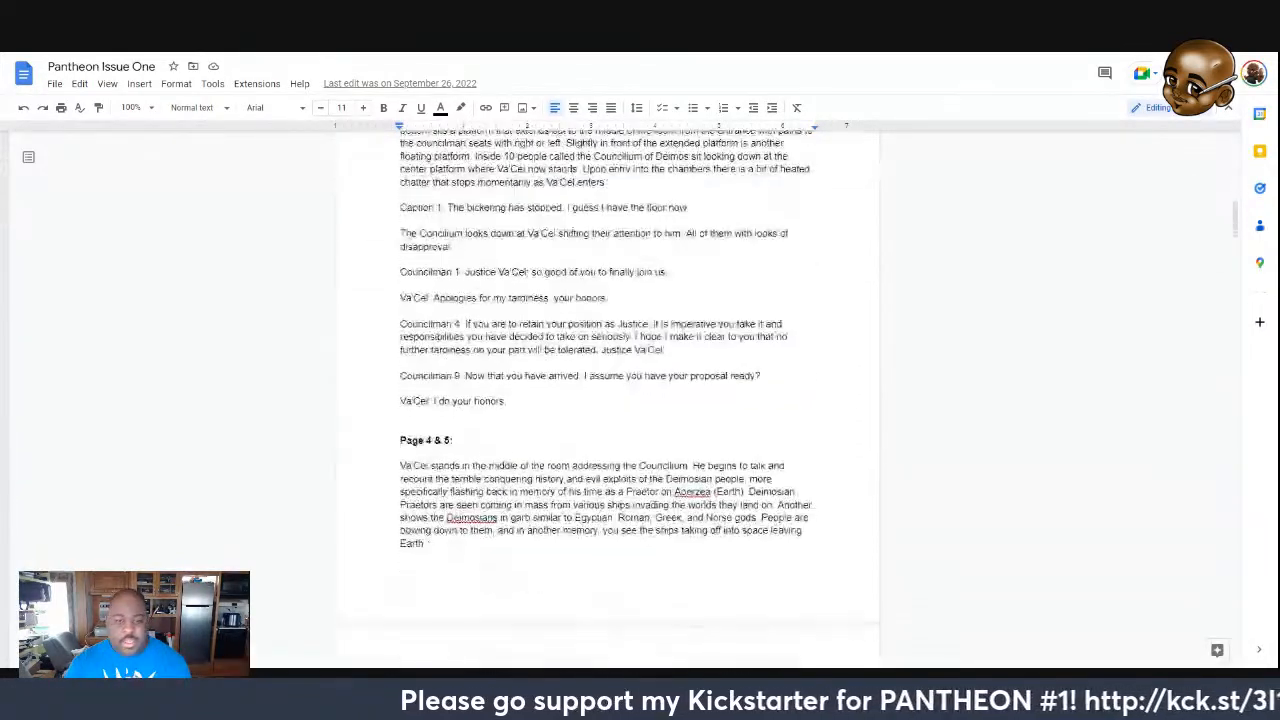
# Review the Page 3 council scene in Issue One, and recheck the Page 1 and Page 2 script from the document's start
pyautogui.scroll(1, 608, 400)
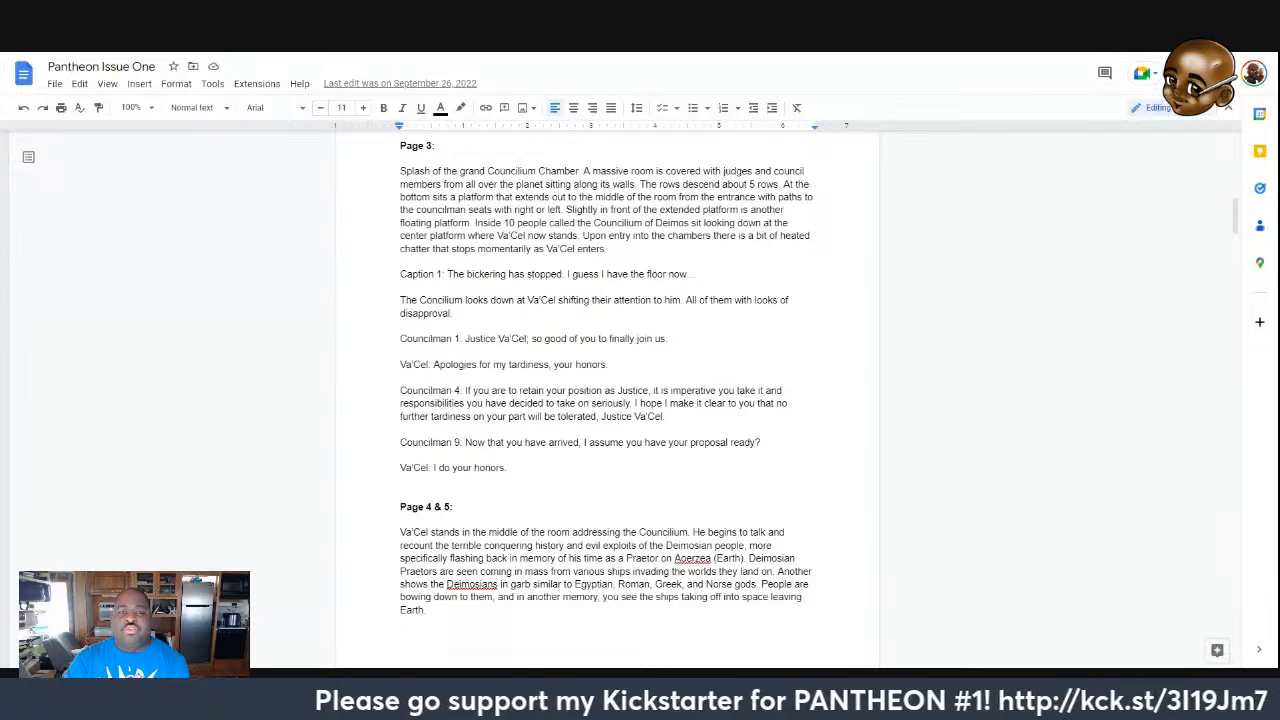
pyautogui.scroll(15, 192, 437)
pyautogui.scroll(2, 192, 437)
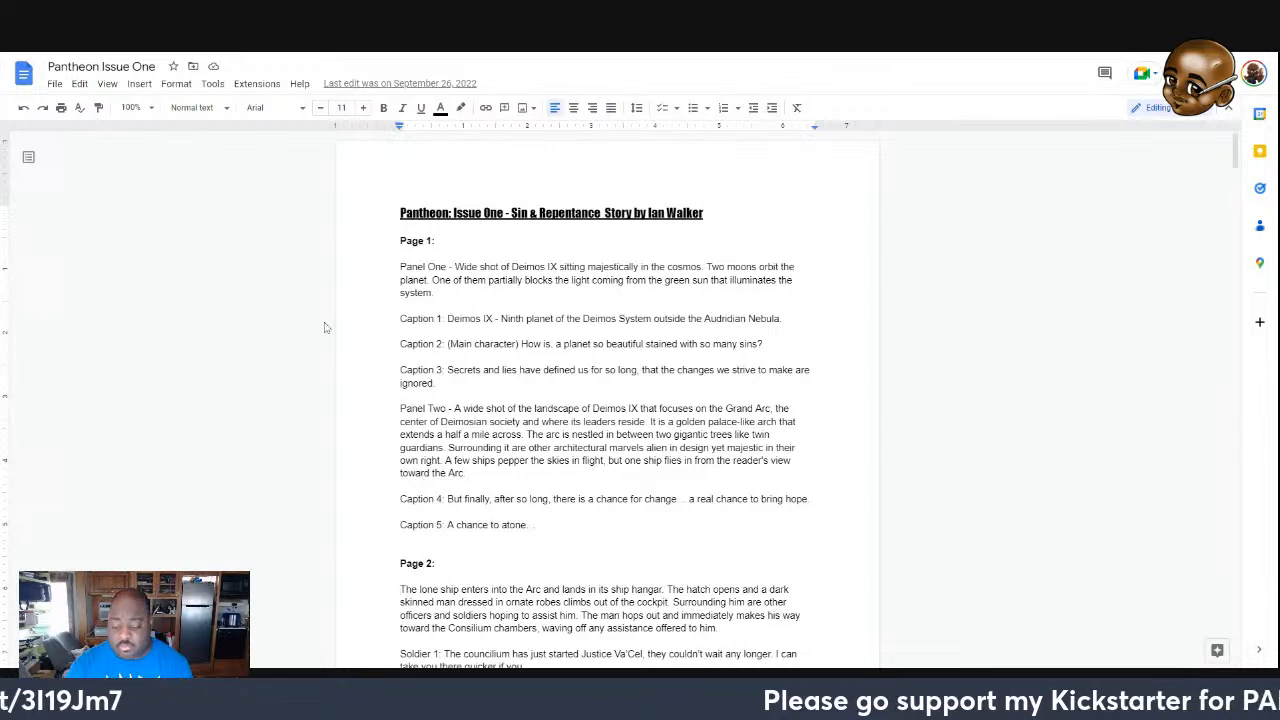
pyautogui.scroll(-3, 324, 327)
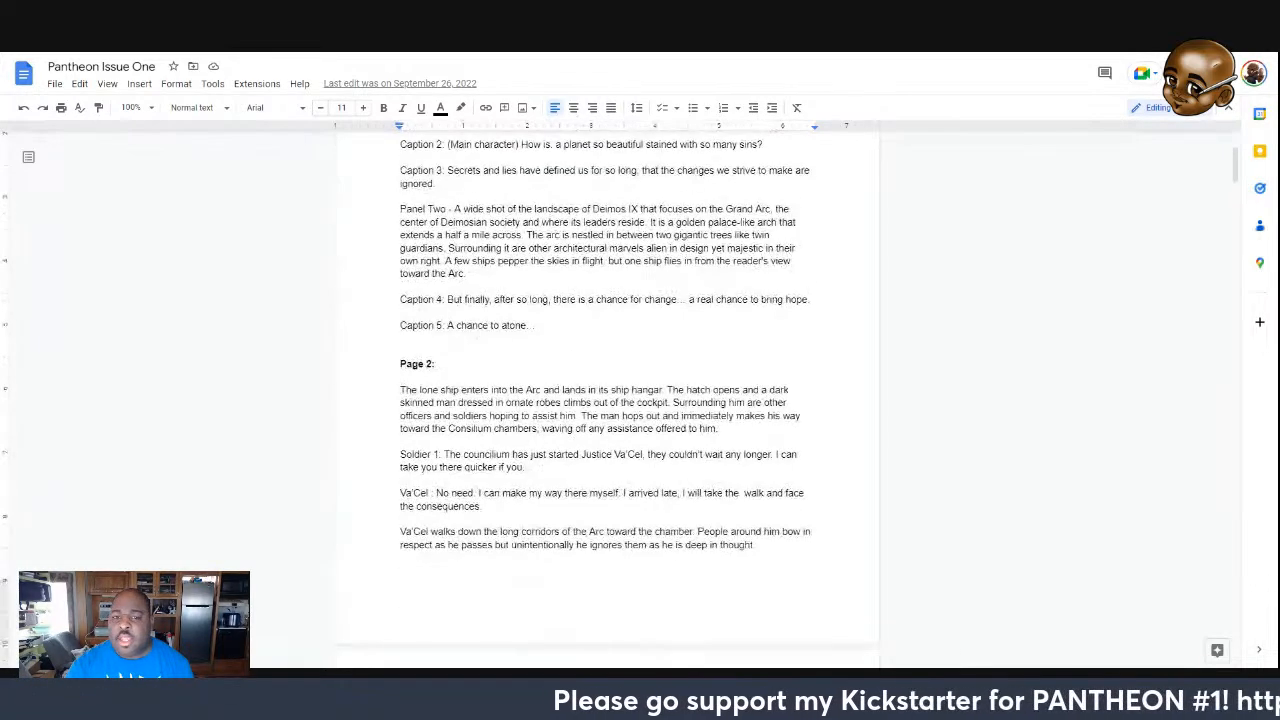
pyautogui.scroll(3, 607, 400)
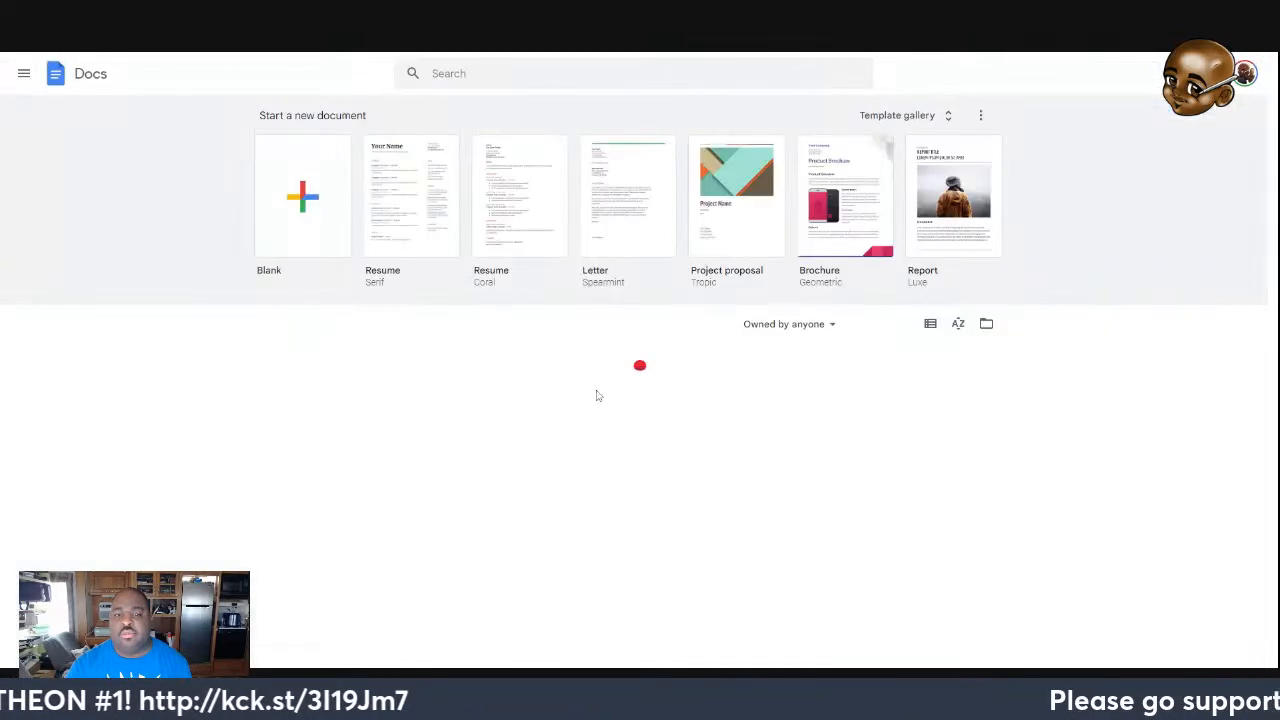
# Open the "Pantheon: Issue Two" document and put the cursor in the blank area below its Page 13 heading
pyautogui.scroll(-3, 594, 394)
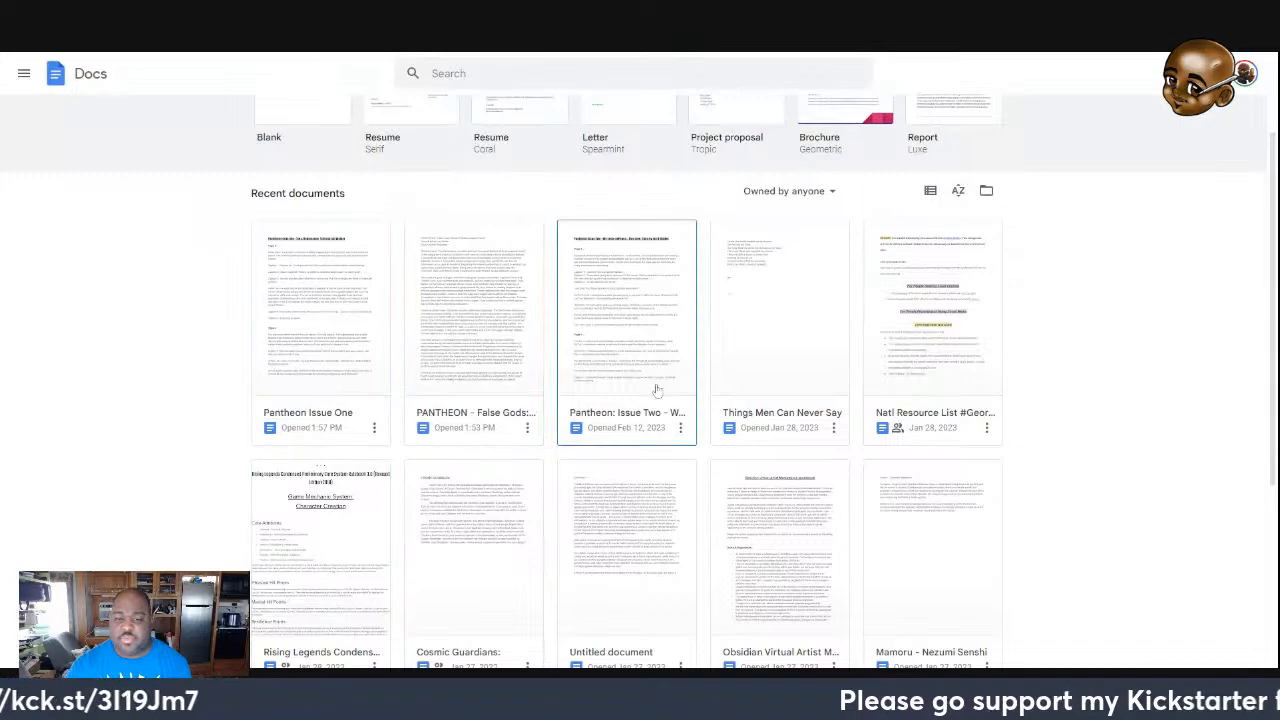
pyautogui.click(570, 425)
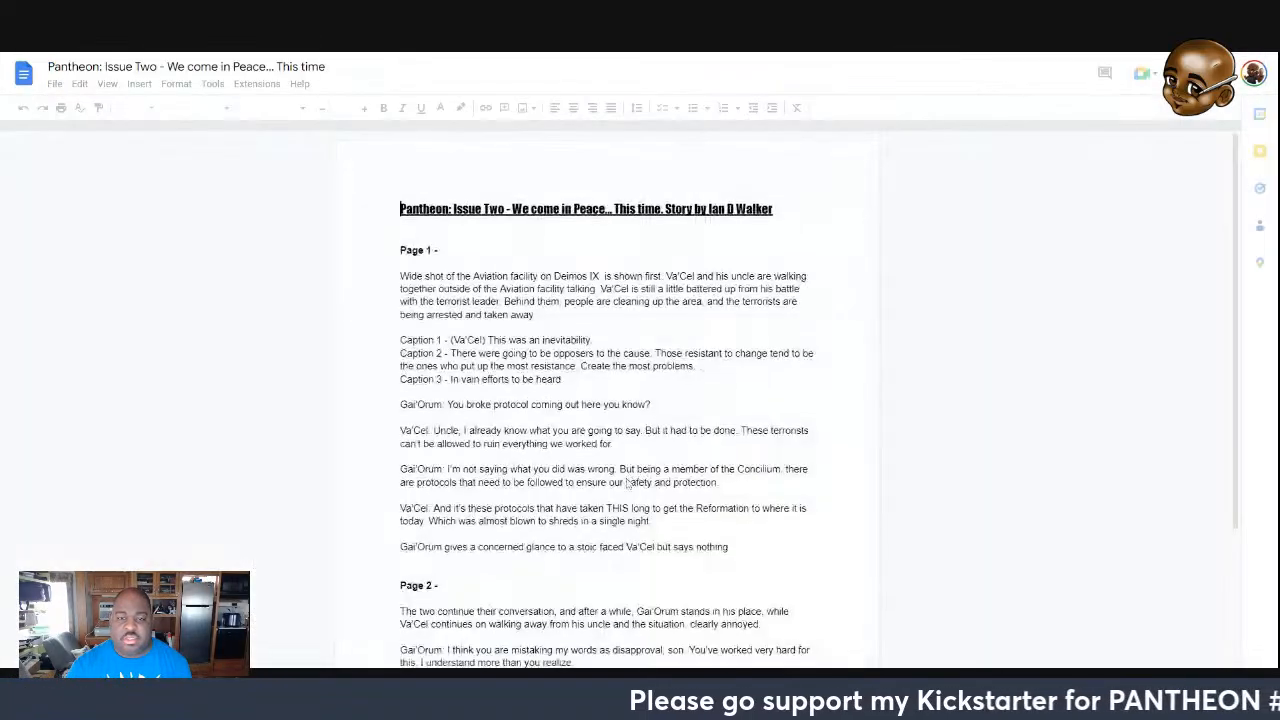
pyautogui.scroll(-5, 428, 443)
pyautogui.scroll(-20, 428, 443)
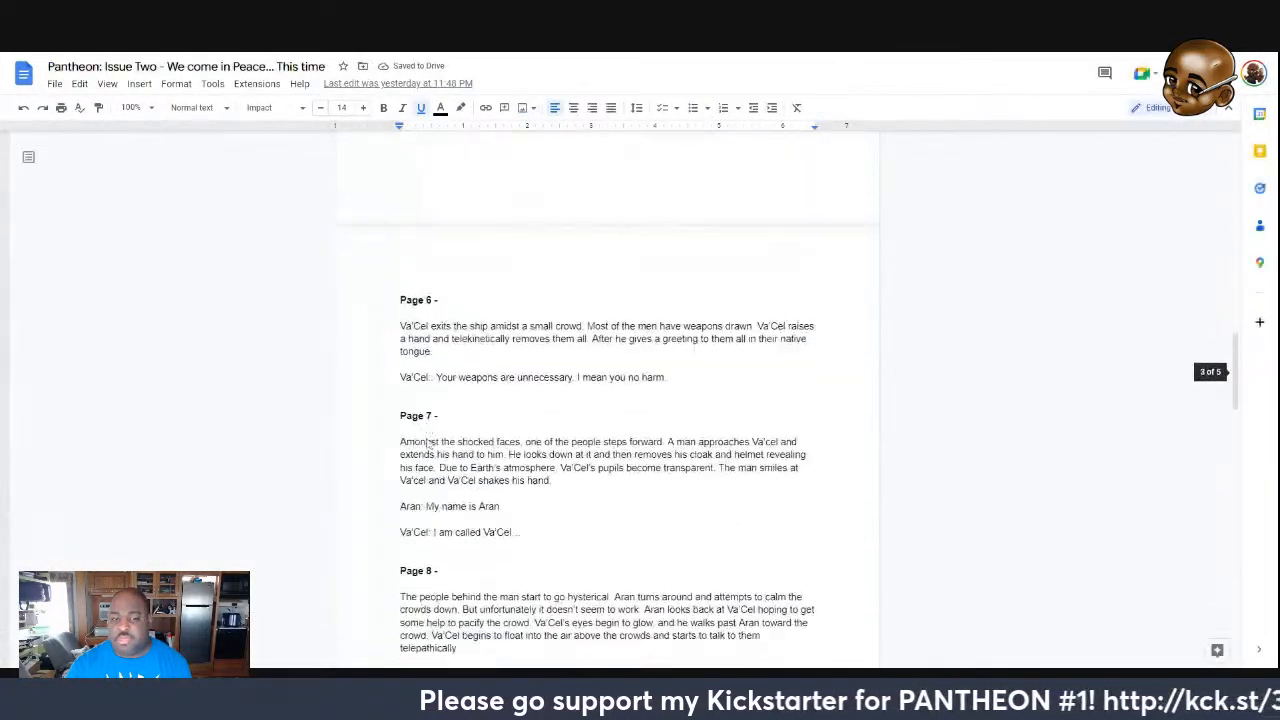
pyautogui.scroll(-10, 426, 443)
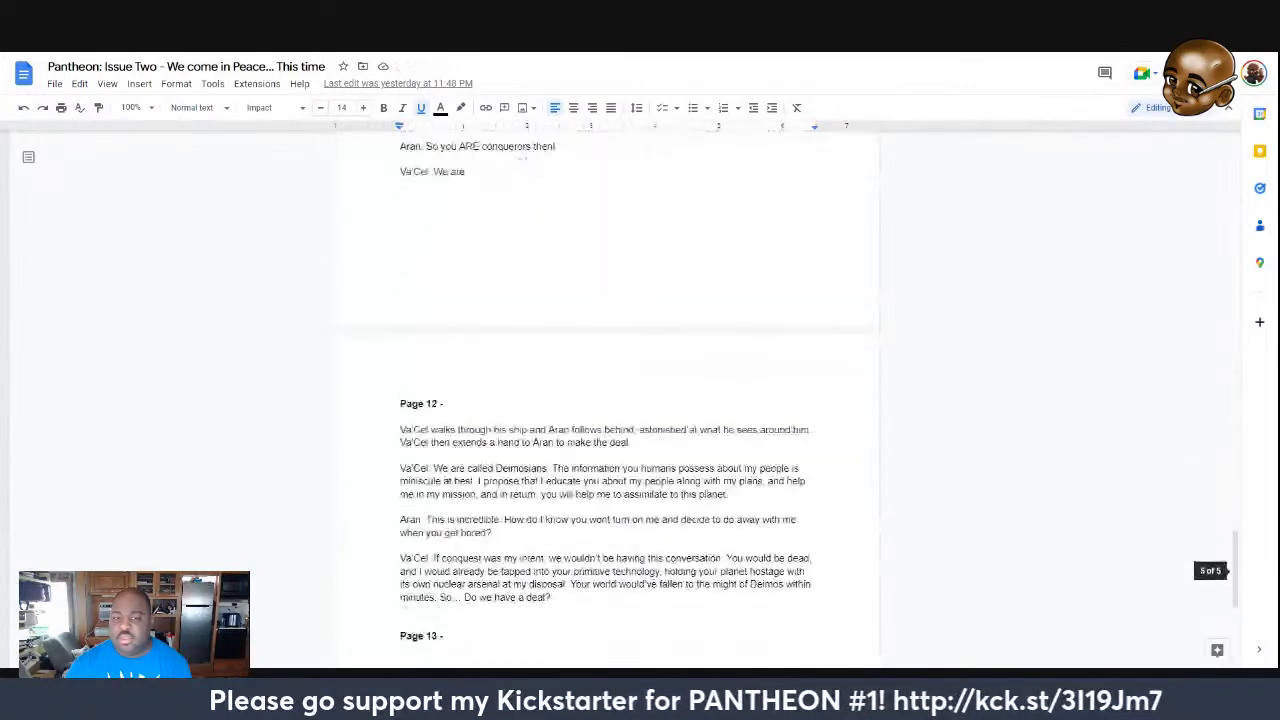
pyautogui.scroll(-3, 426, 443)
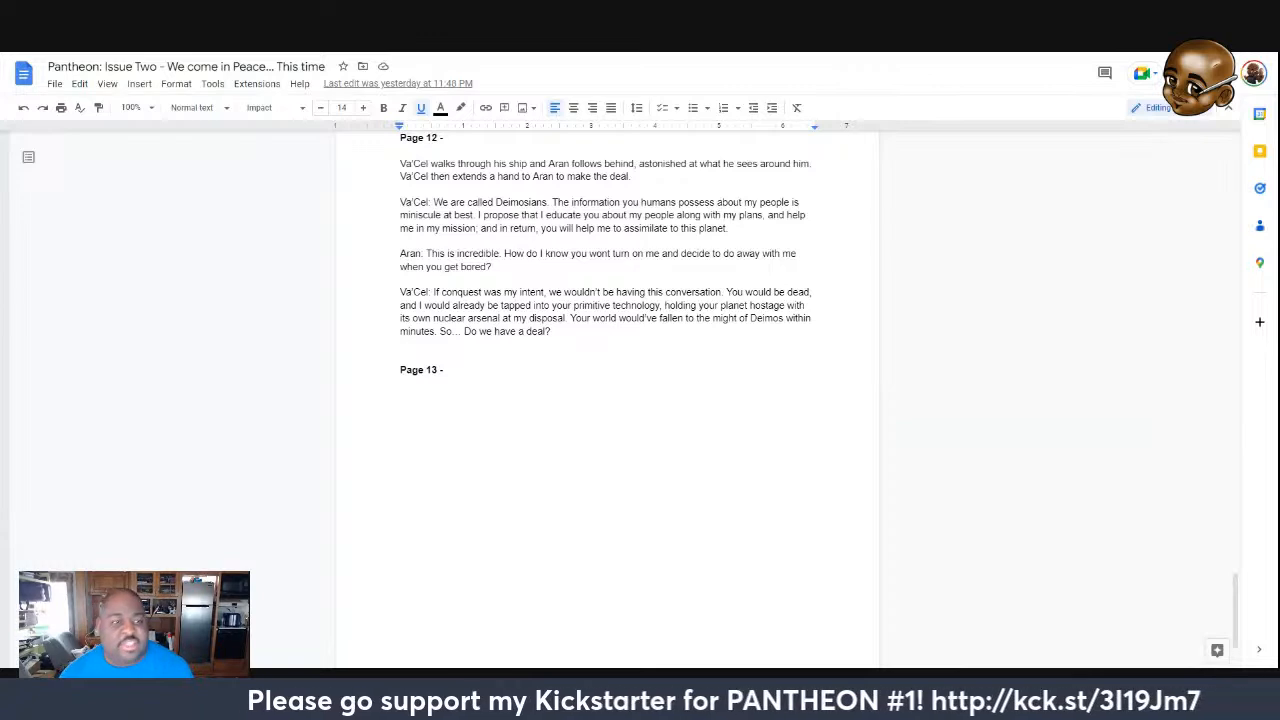
pyautogui.click(278, 463)
pyautogui.scroll(-1, 334, 434)
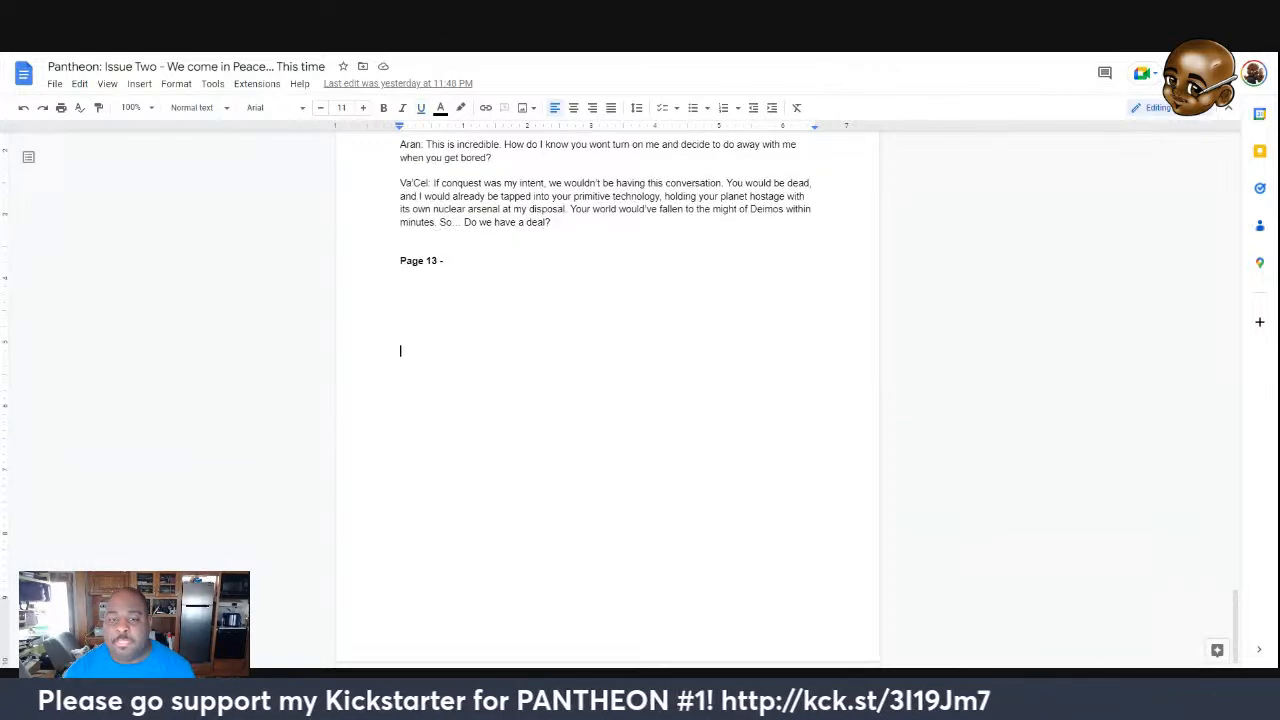
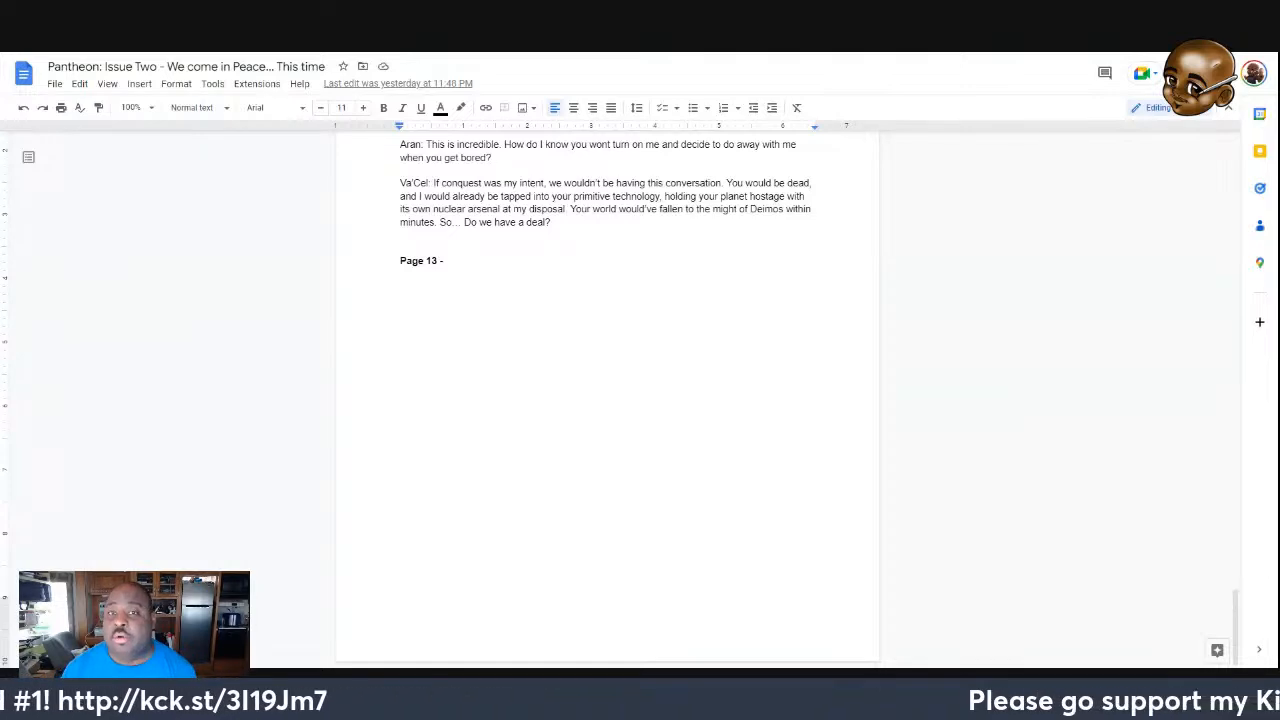
# Recheck the Page 12 dialogue and ready the empty line directly below the Page 13 heading for writing
pyautogui.scroll(2, 607, 400)
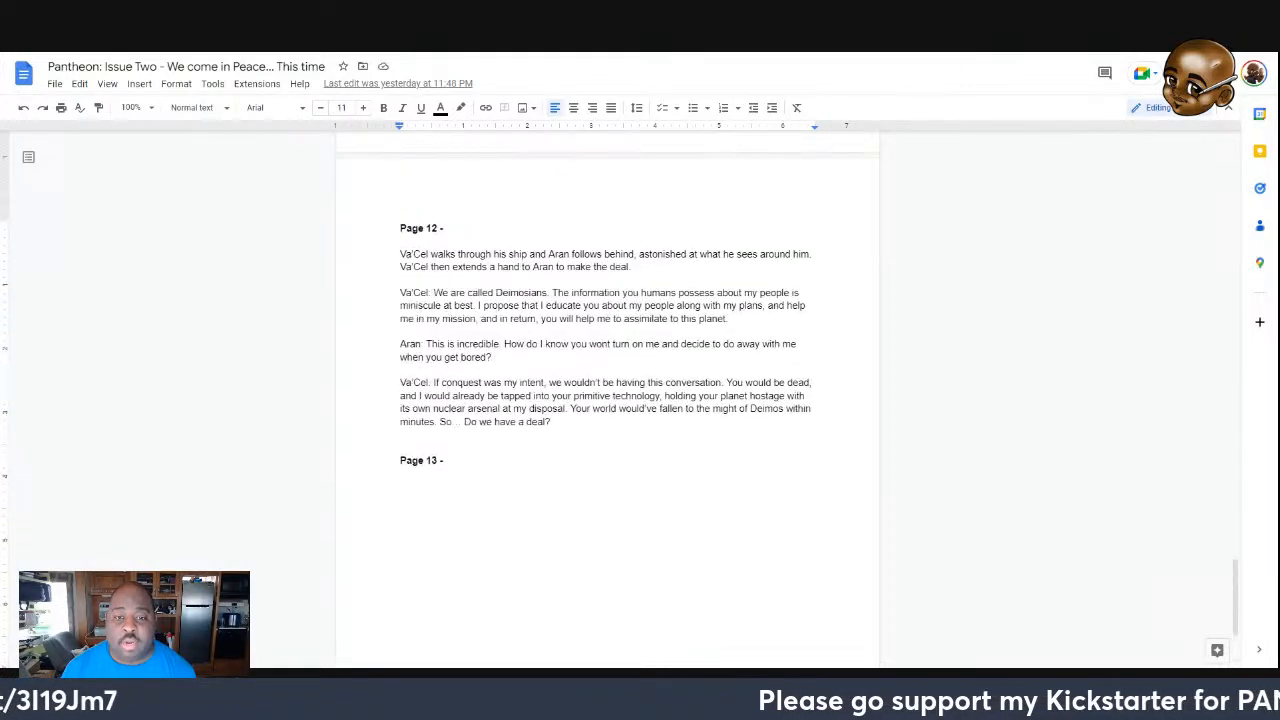
pyautogui.scroll(-2, 330, 355)
pyautogui.scroll(-1, 334, 360)
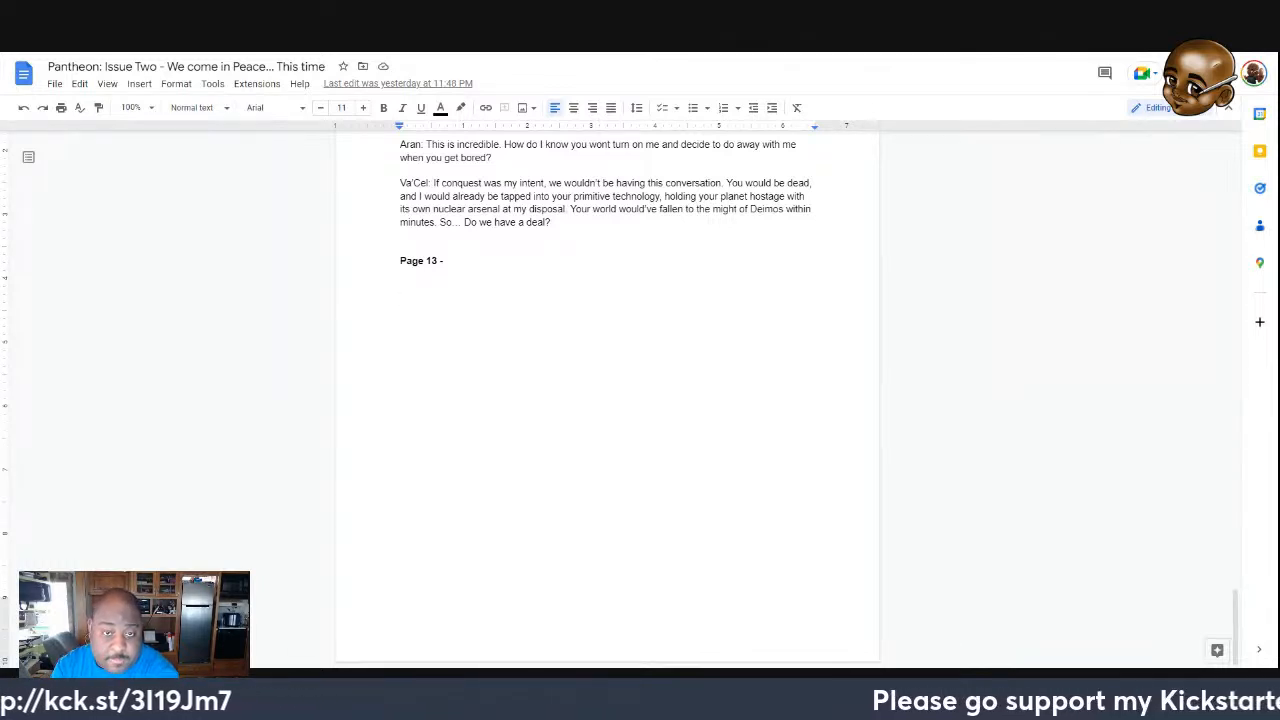
pyautogui.write('a')
pyautogui.press('BackSpace')
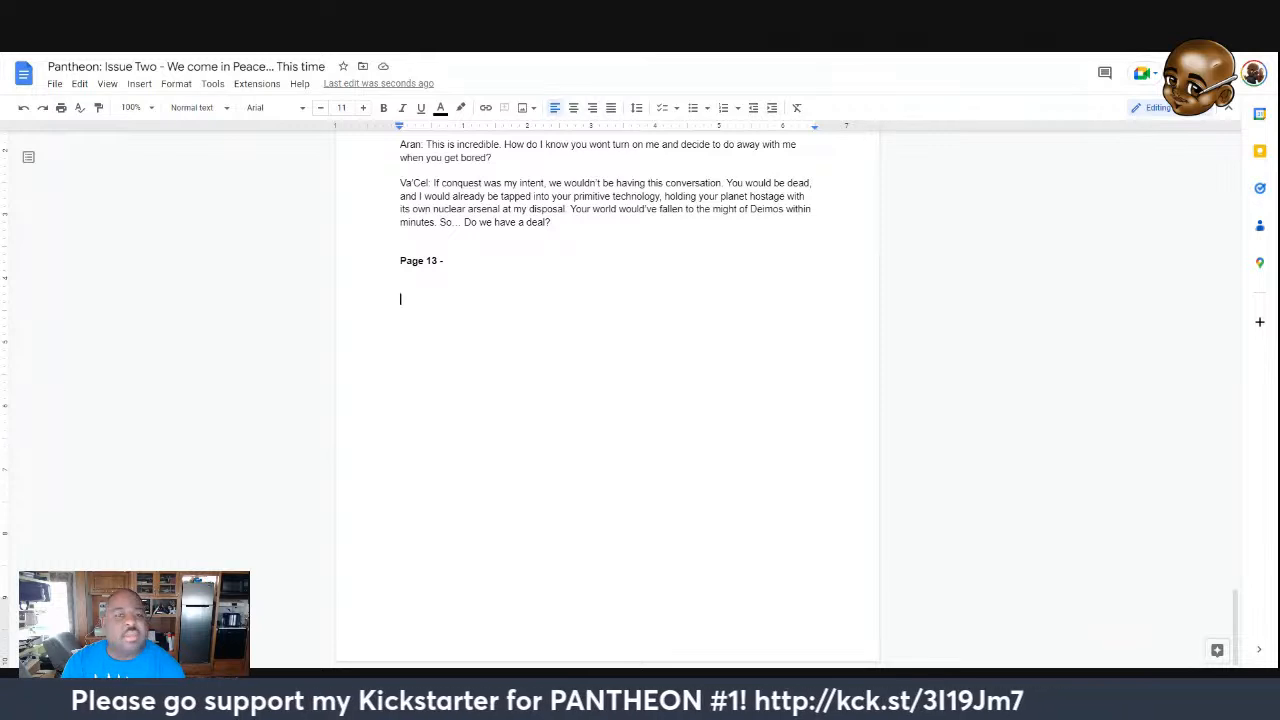
# Begin the Page 13 description with "Va'Cel and Aran begin their partnership though hesitantly."
pyautogui.scroll(1, 606, 400)
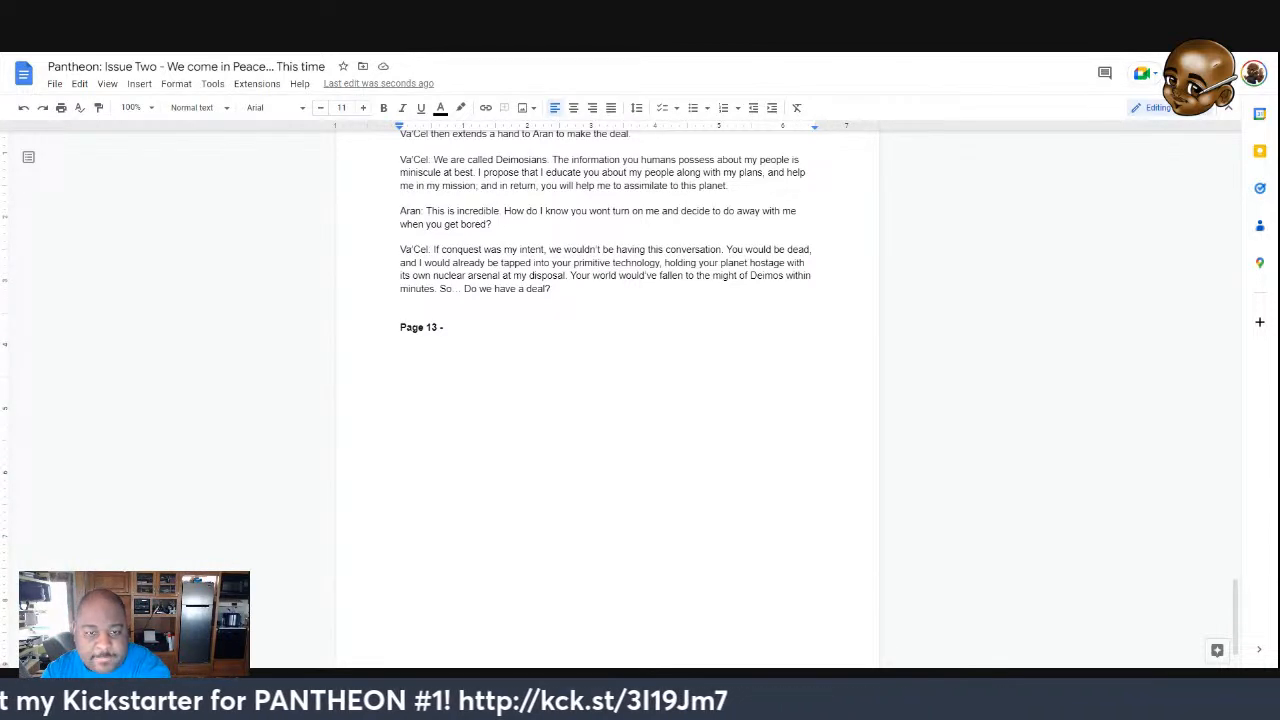
pyautogui.press('Return')
pyautogui.press('Return')
pyautogui.write("Va'C")
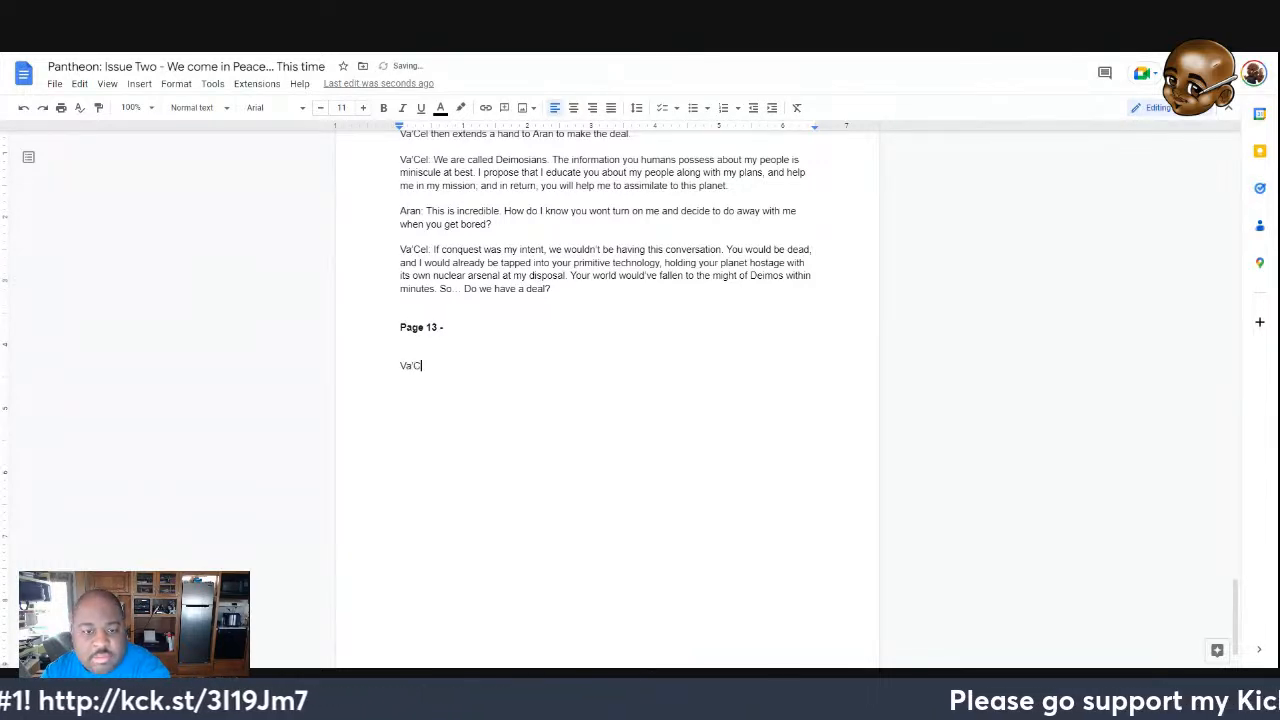
pyautogui.write('el')
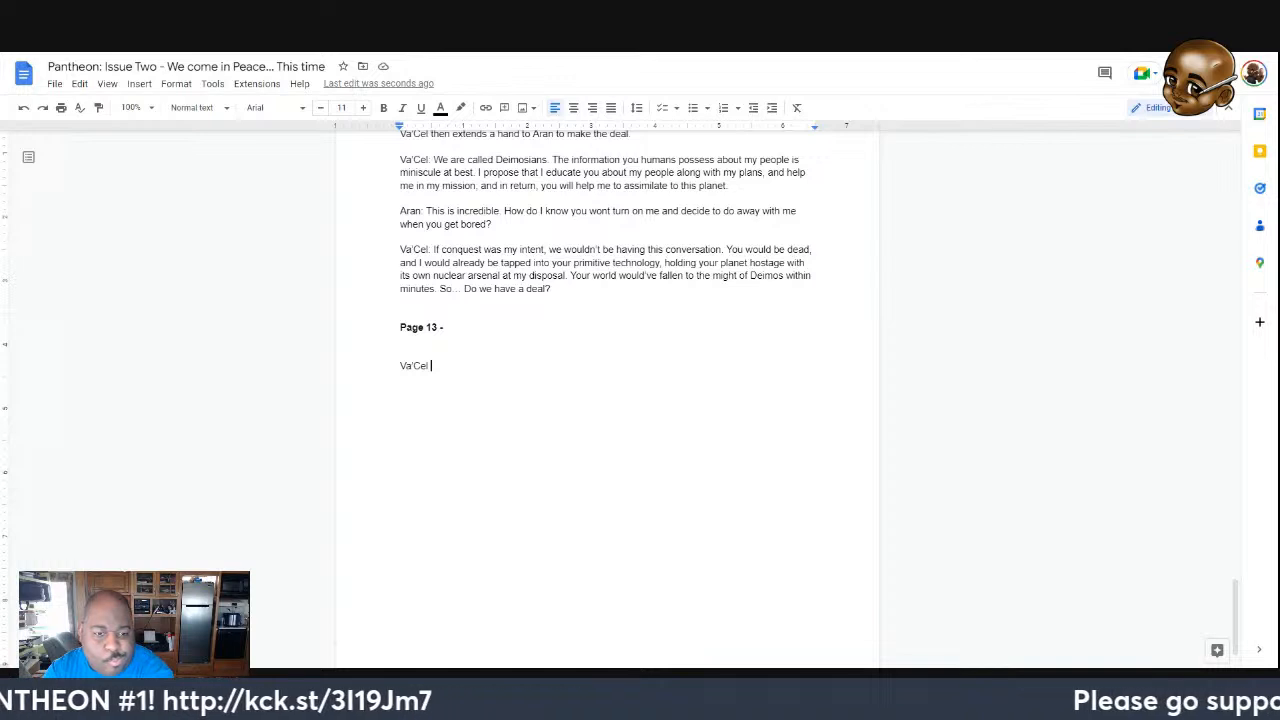
pyautogui.write('and ')
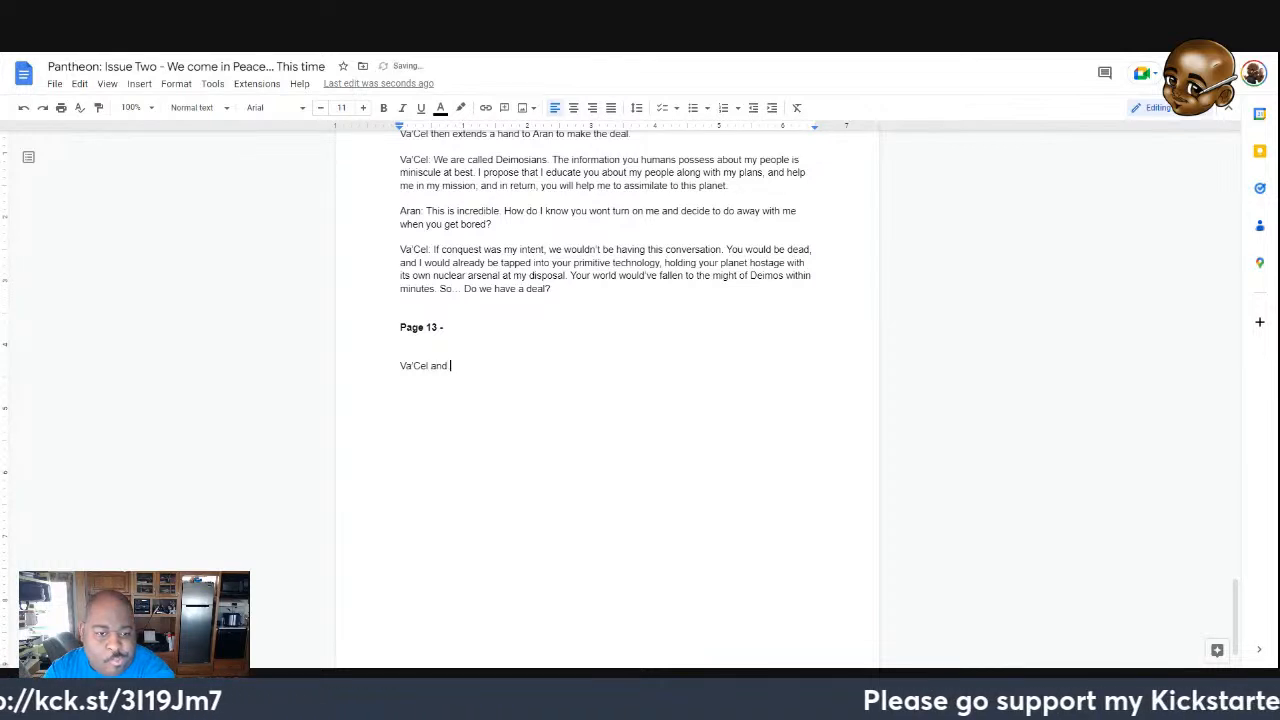
pyautogui.write('Aran being')
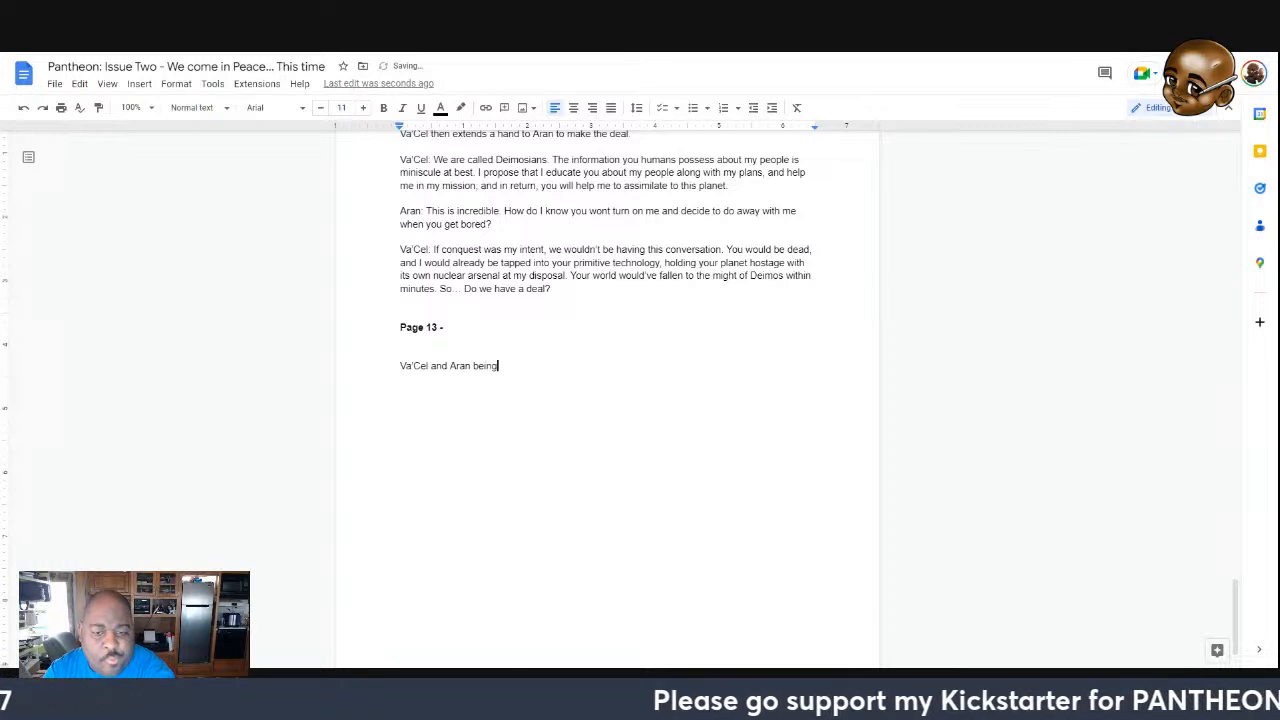
pyautogui.press('BackSpace')
pyautogui.press('BackSpace')
pyautogui.press('BackSpace')
pyautogui.write('gin the')
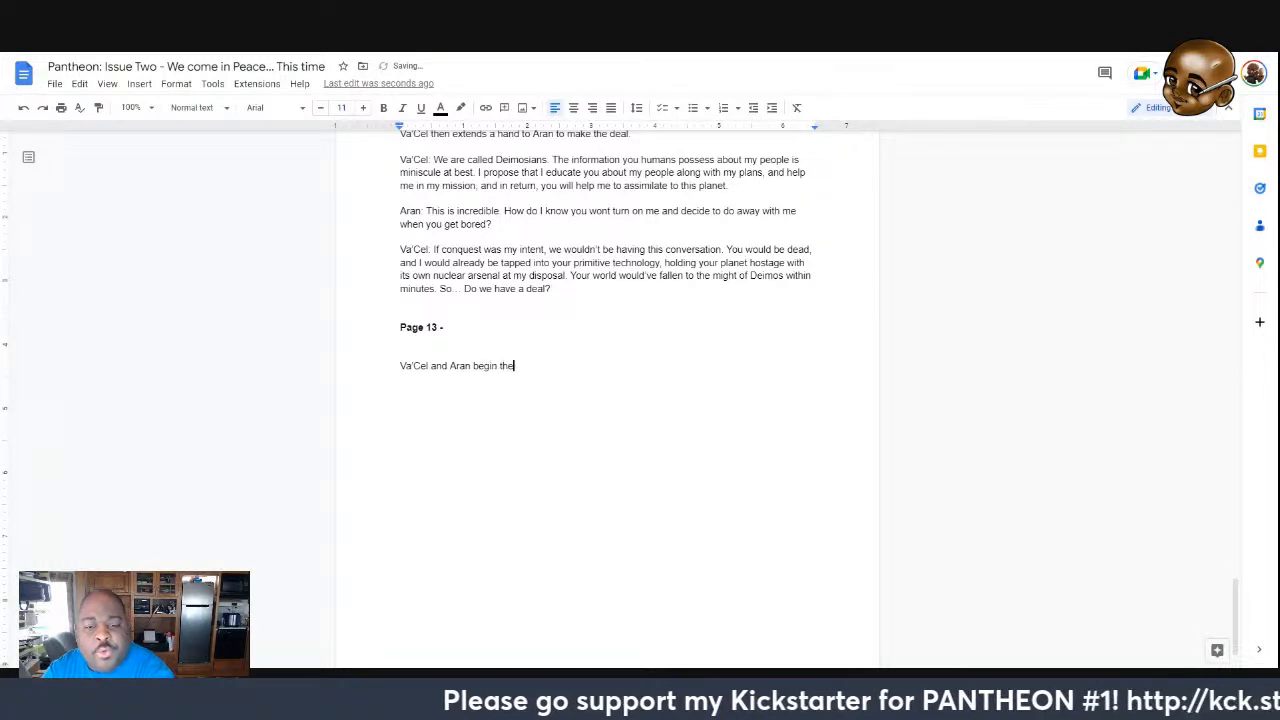
pyautogui.write('ir partner')
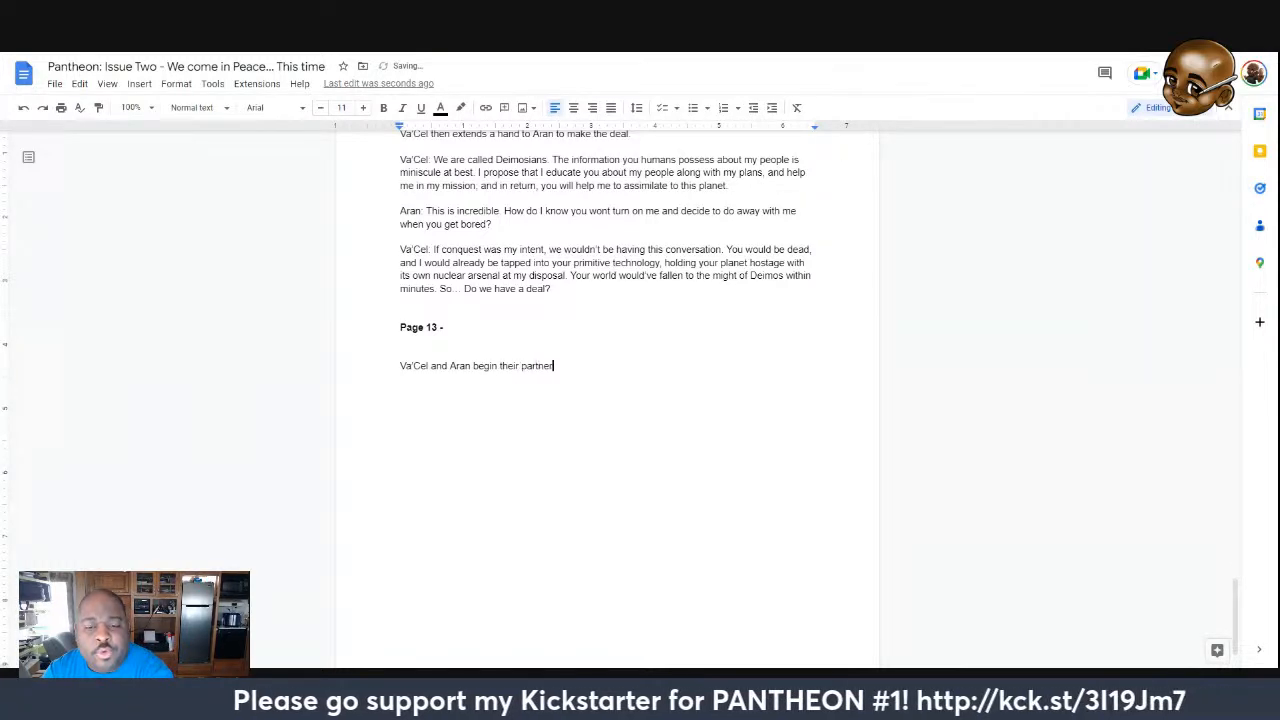
pyautogui.write('ship though ')
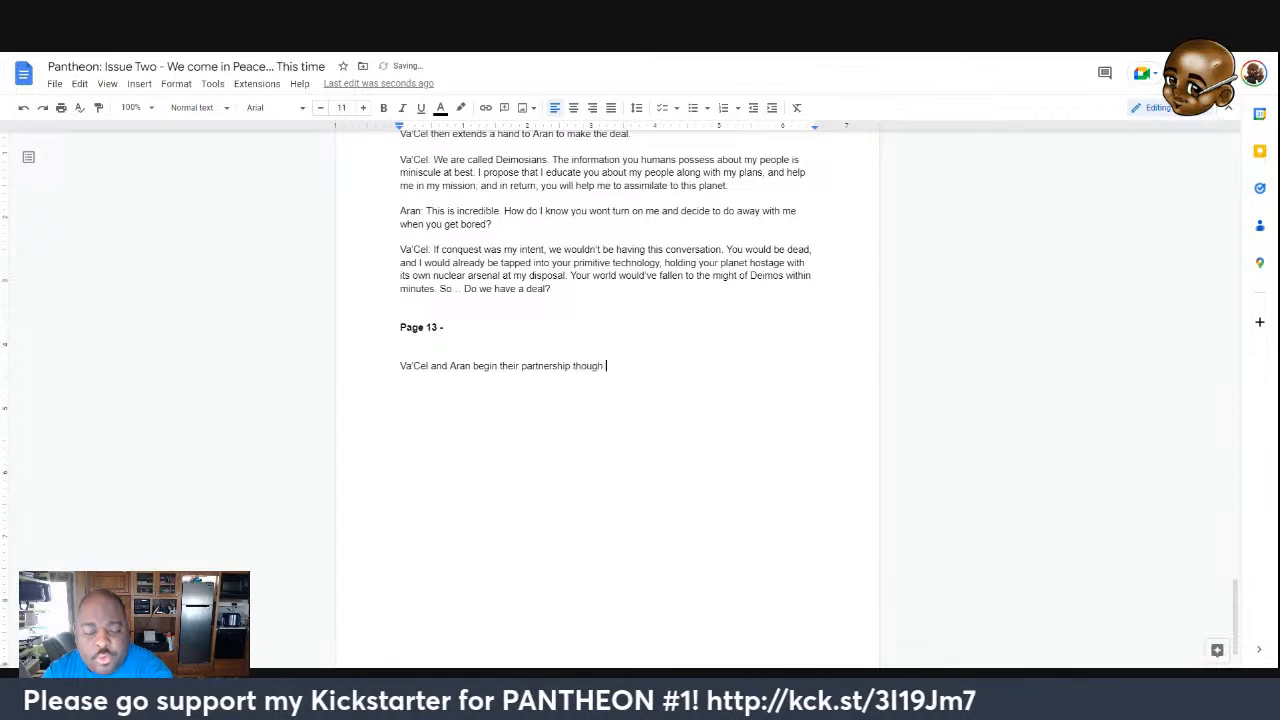
pyautogui.write('hesitantly. ')
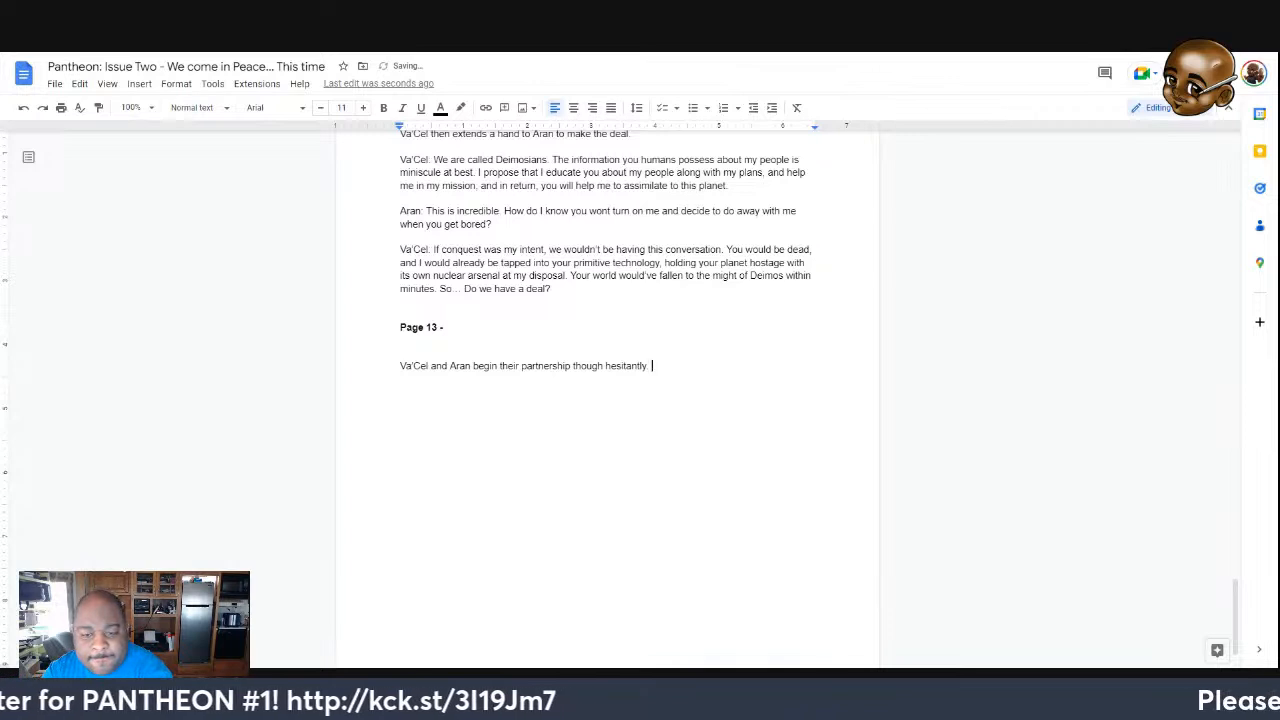
# Add the sentence "Va'Cel discovers that Earth has garnered him a few weaknesses that he needs to adapt to." to the Page 13 description
pyautogui.write("Va'Cel discovers that")
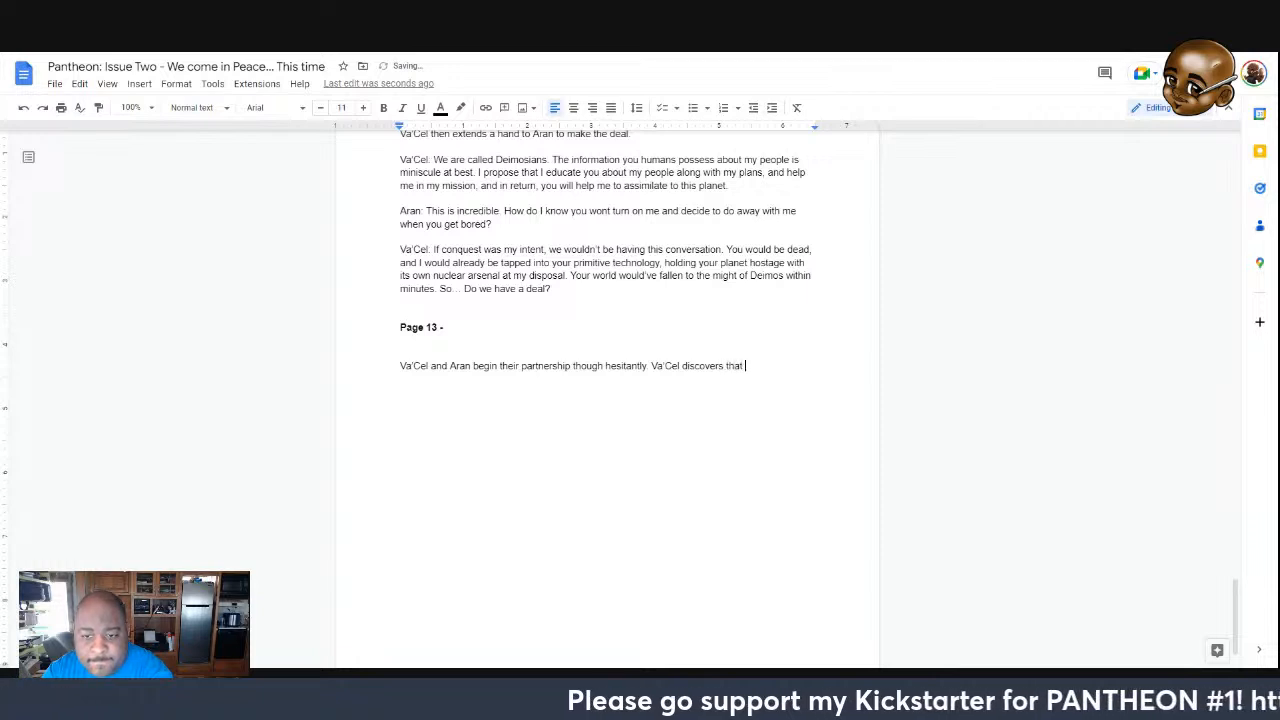
pyautogui.write(' Earth has ')
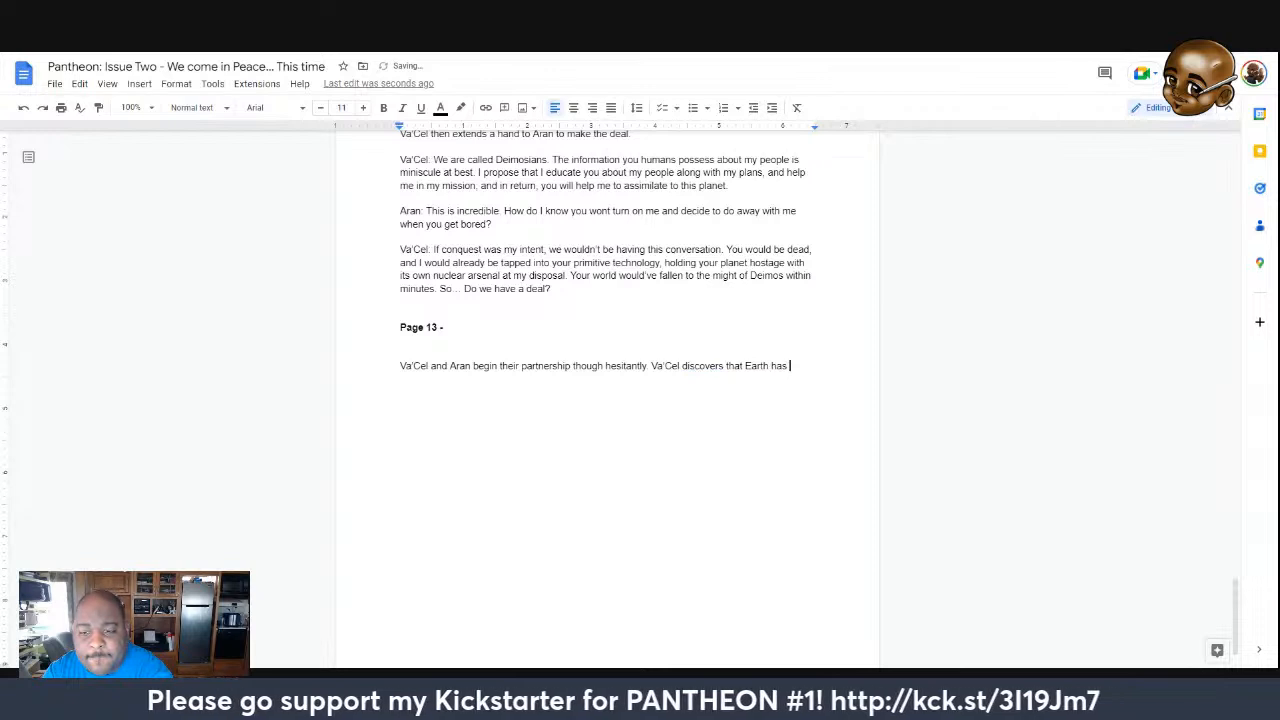
pyautogui.write('ga')
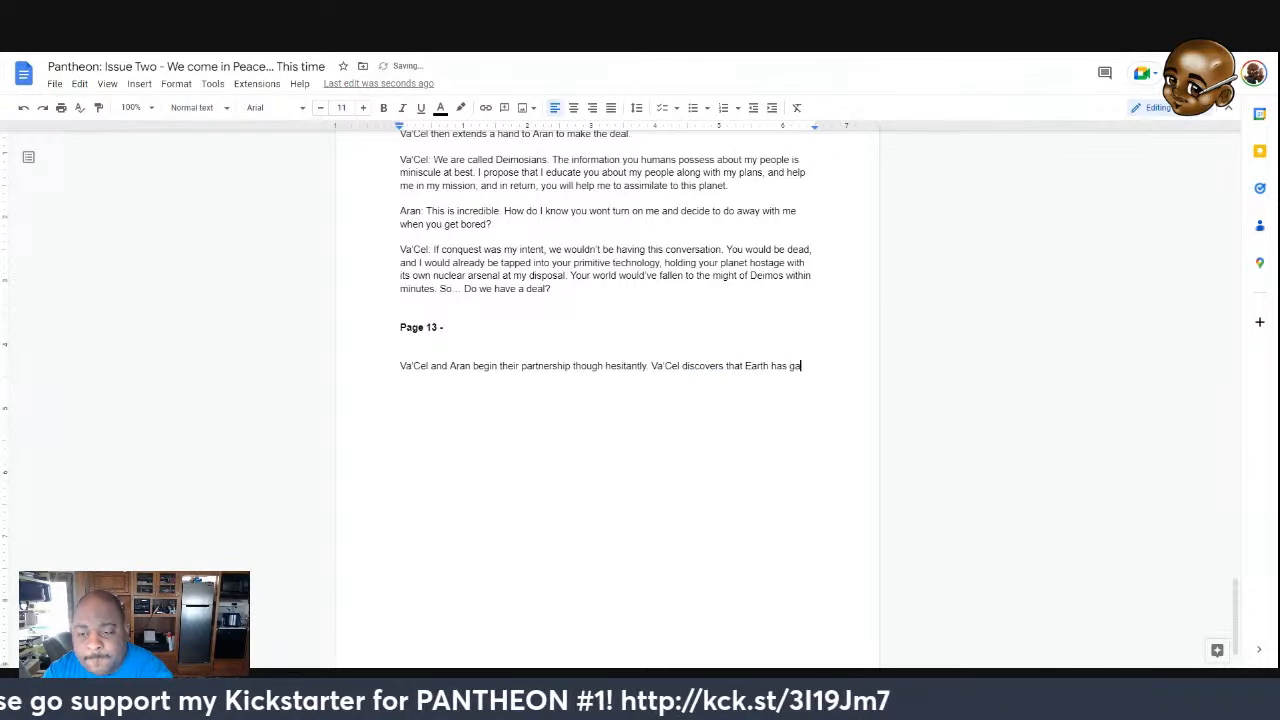
pyautogui.write('rnered him')
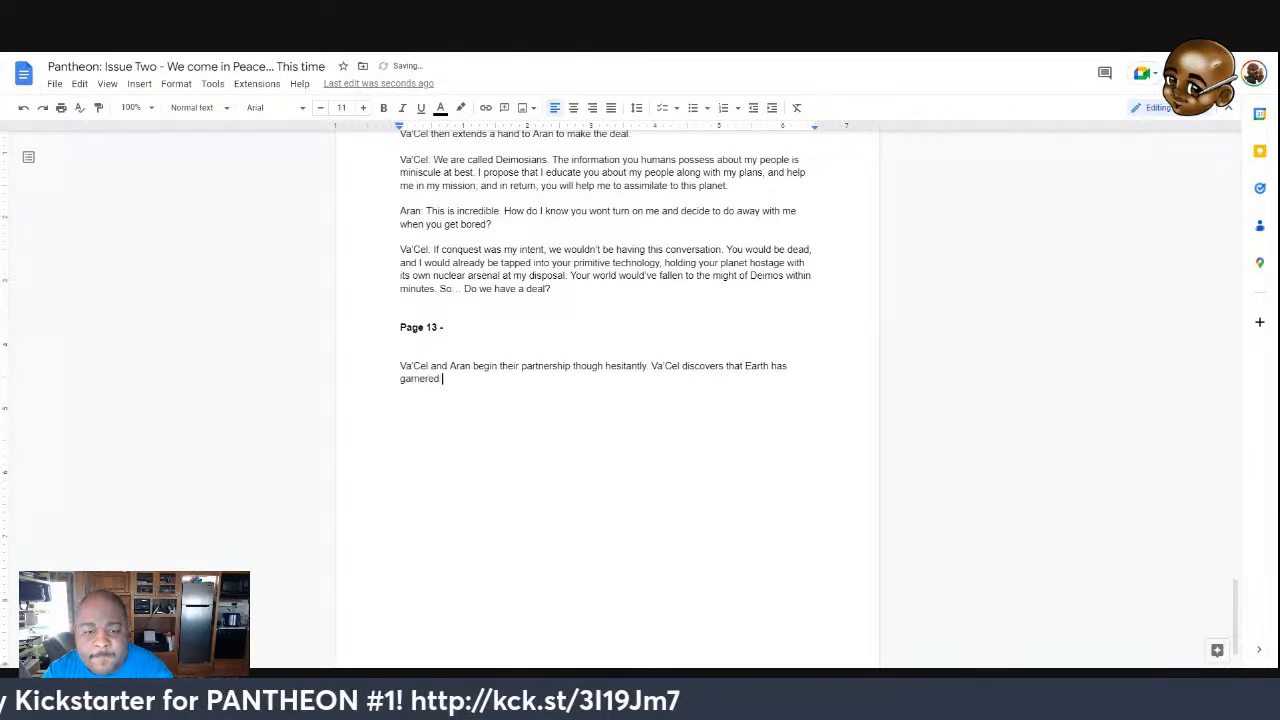
pyautogui.write('w ')
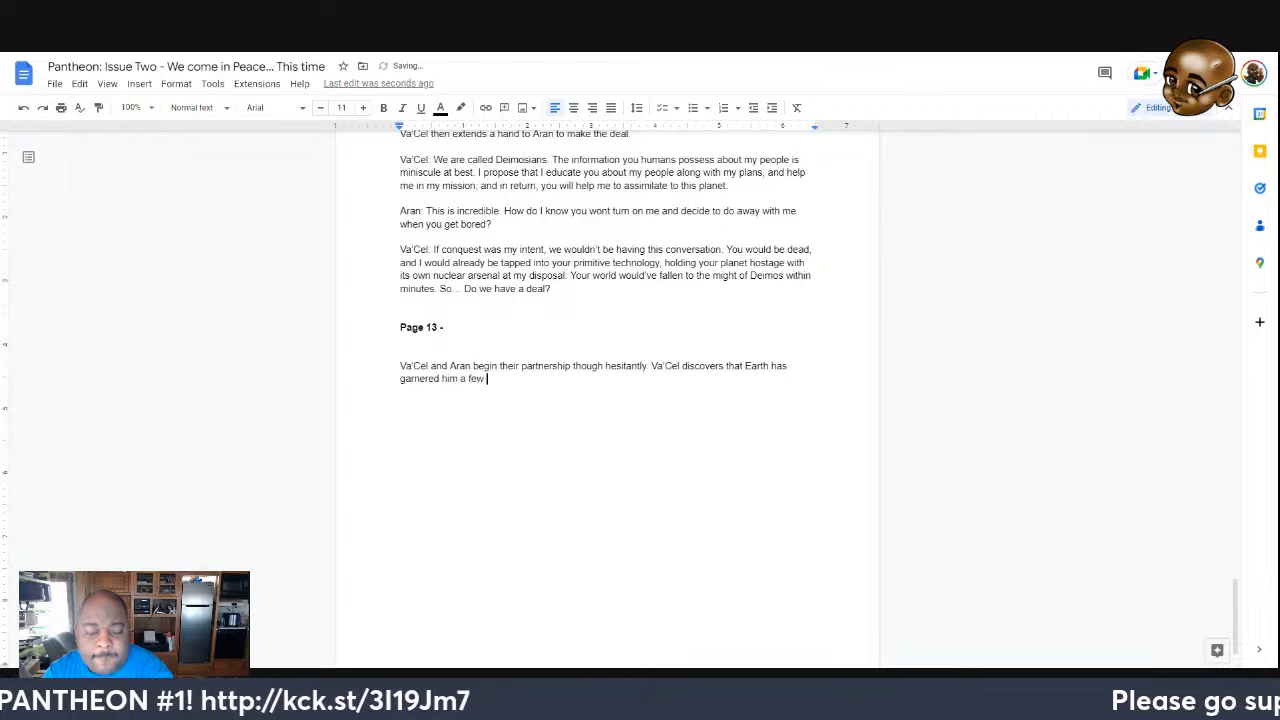
pyautogui.write('weaknesses that he nee')
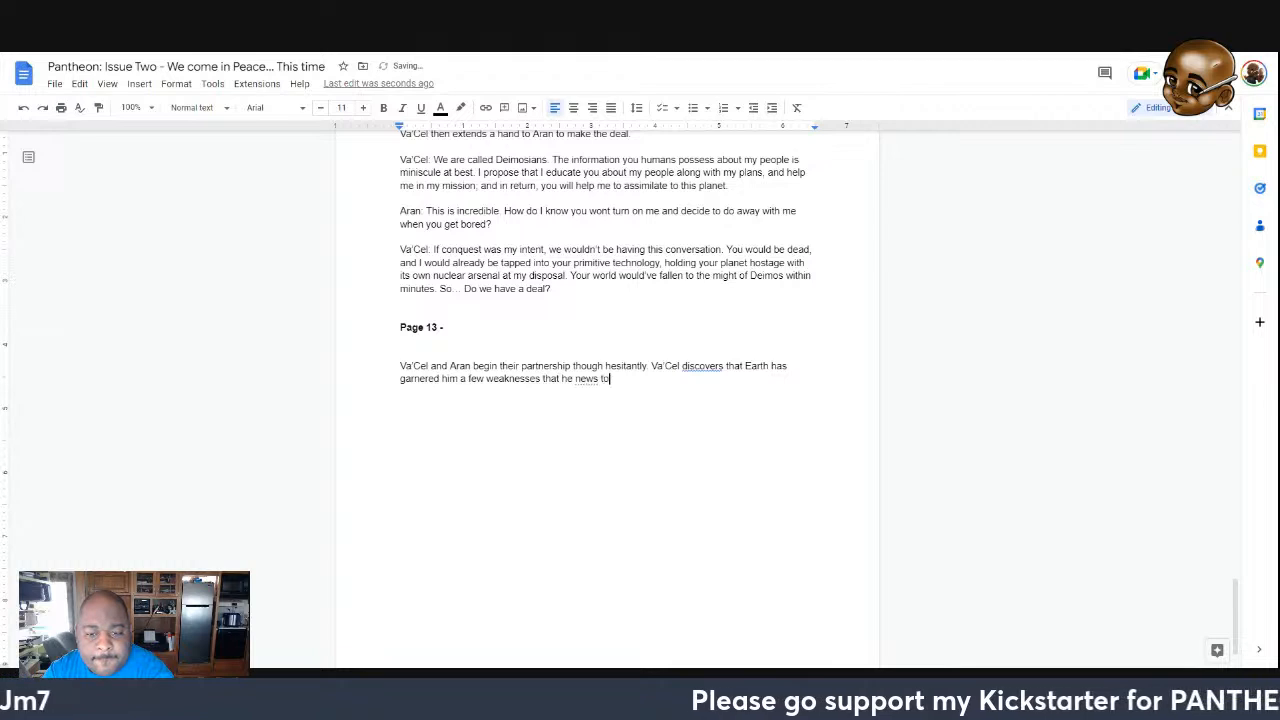
pyautogui.write('ds ')
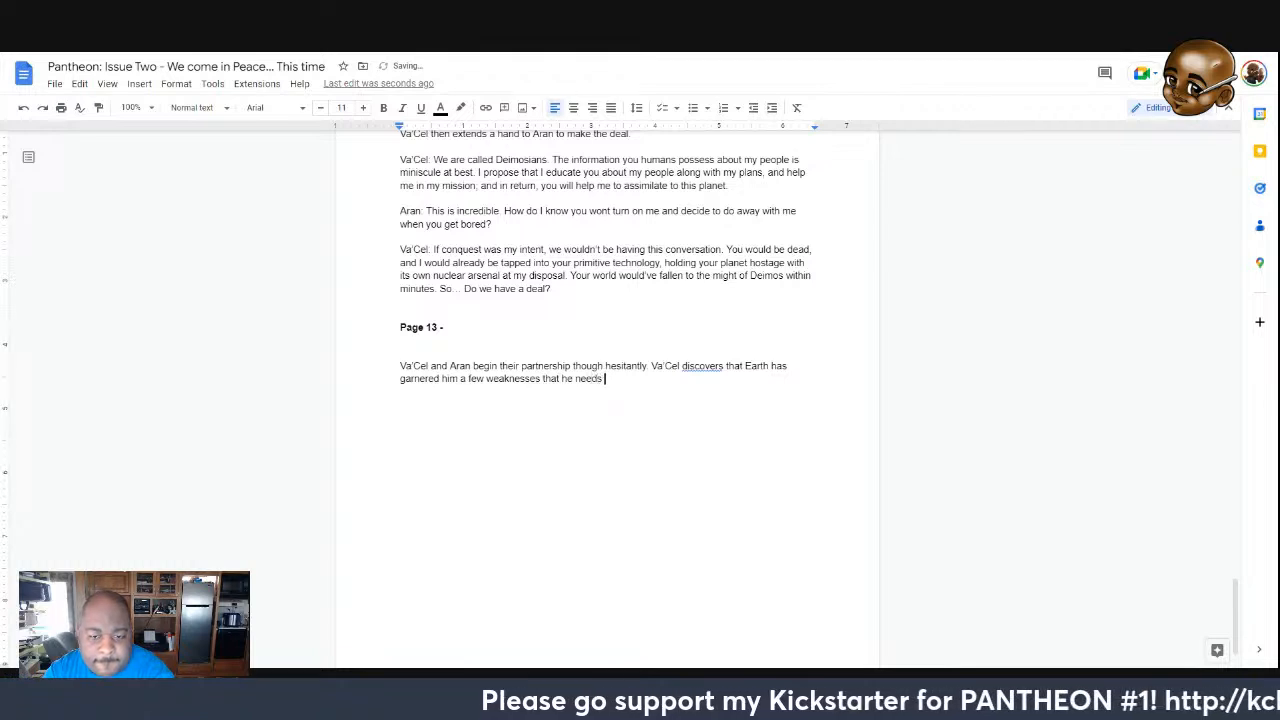
pyautogui.write('to get used to')
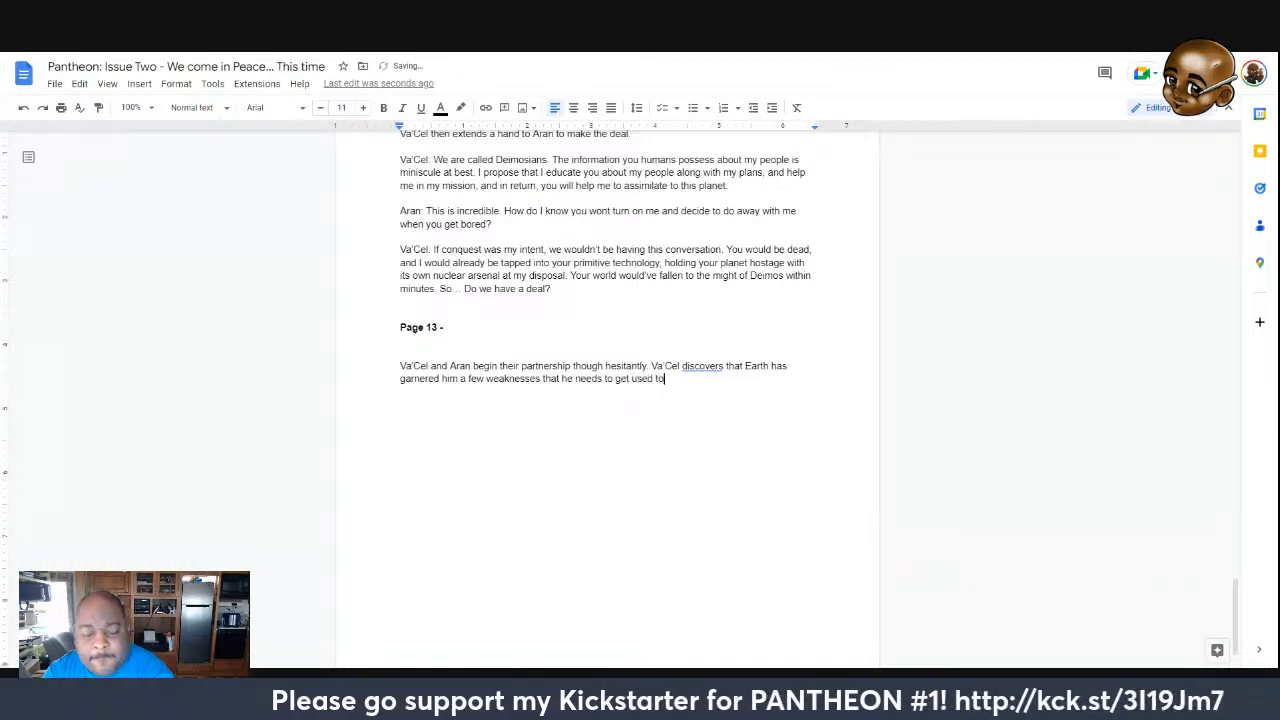
pyautogui.press('BackSpace')
pyautogui.press('BackSpace')
pyautogui.press('BackSpace')
pyautogui.press('BackSpace')
pyautogui.press('BackSpace')
pyautogui.press('BackSpace')
pyautogui.press('BackSpace')
pyautogui.press('BackSpace')
pyautogui.press('BackSpace')
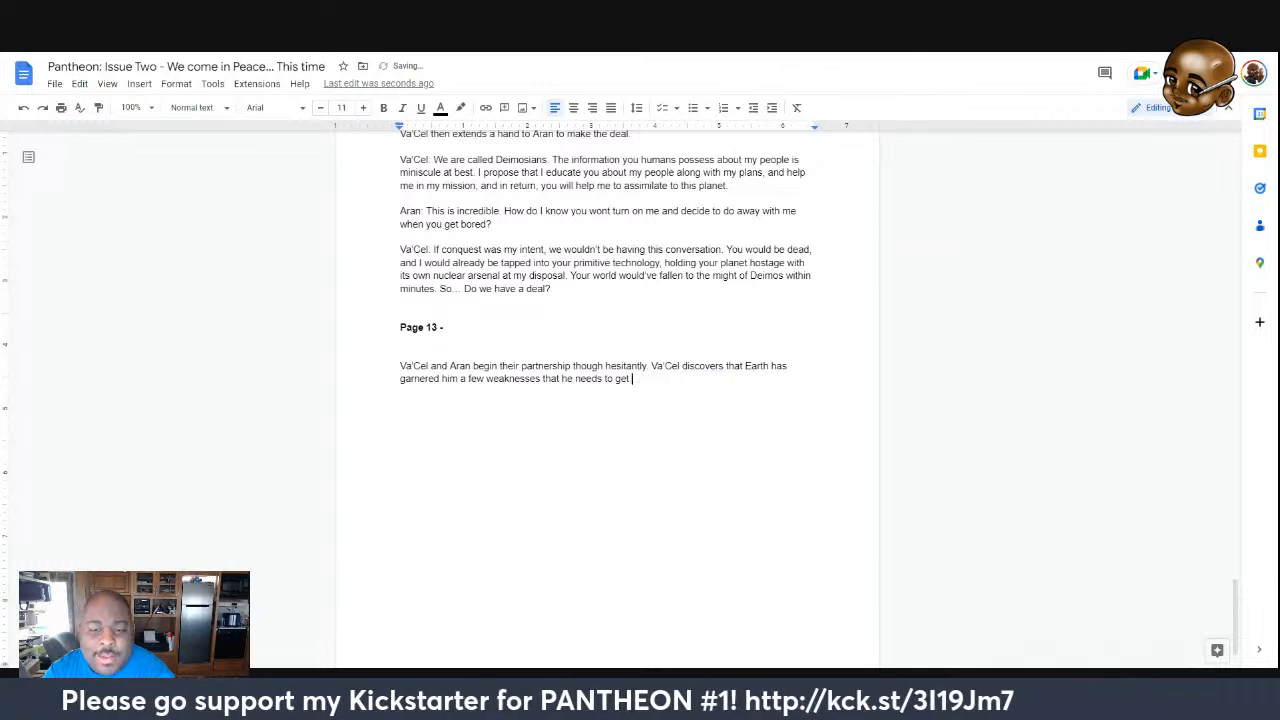
pyautogui.press('BackSpace')
pyautogui.press('BackSpace')
pyautogui.write('adapt')
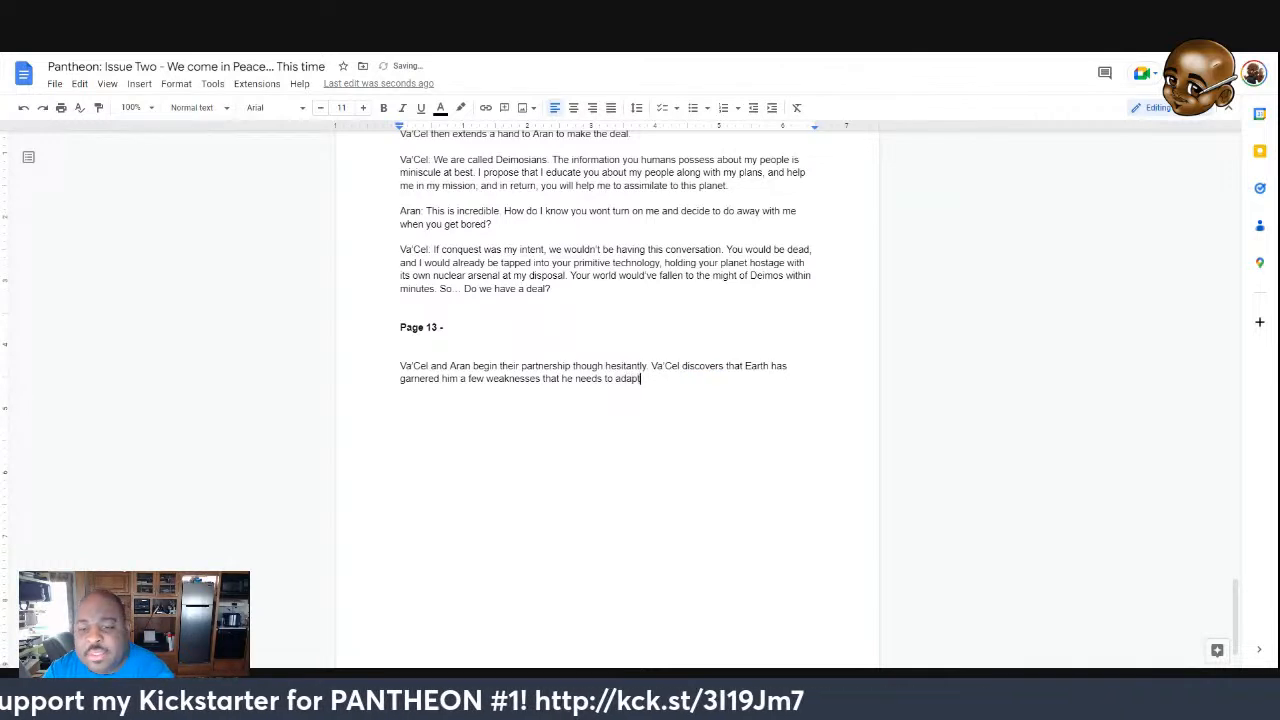
pyautogui.write(' to. ')
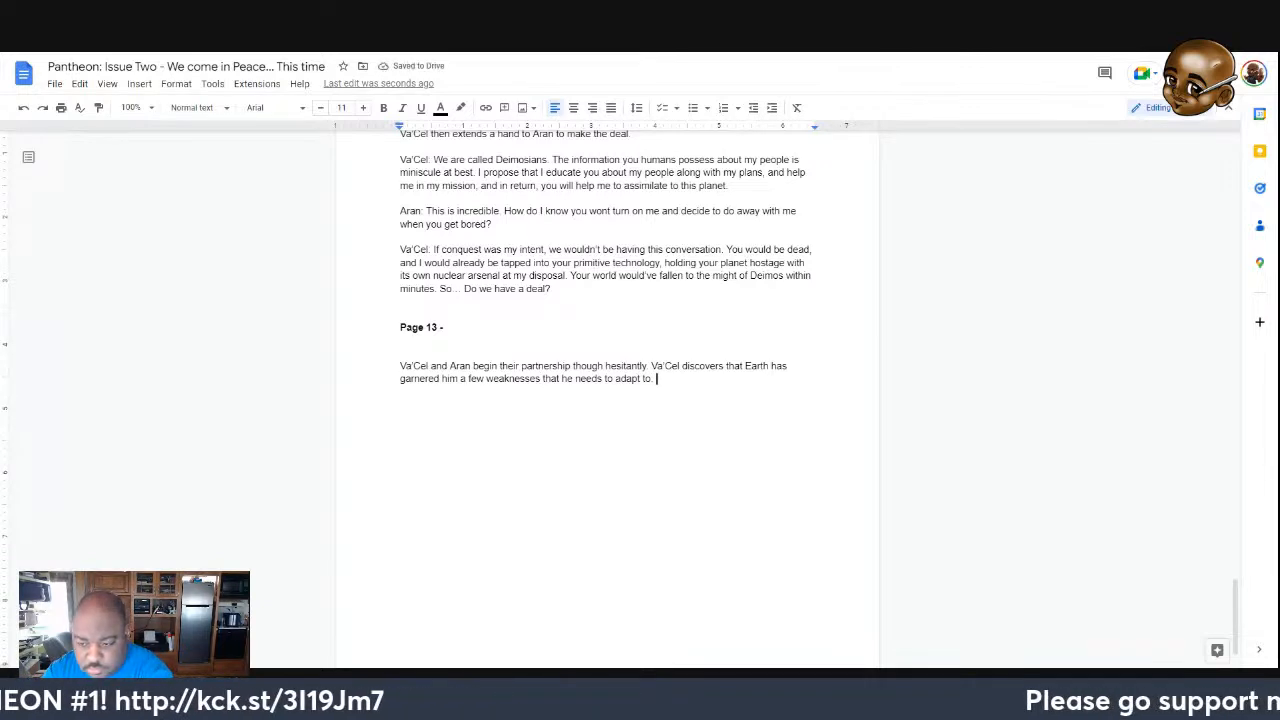
# Continue the Page 13 description with "He trains his physical body and senses to adapt to the planet"
pyautogui.write('He trains')
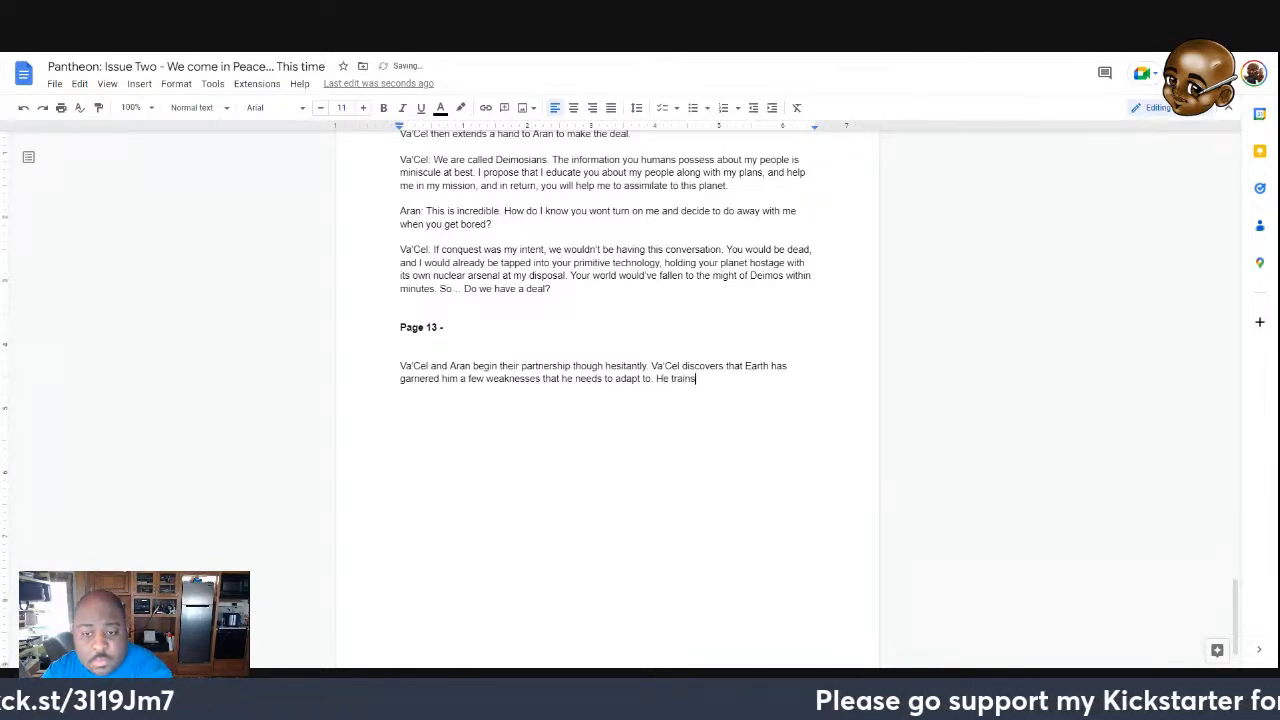
pyautogui.write(' his phy')
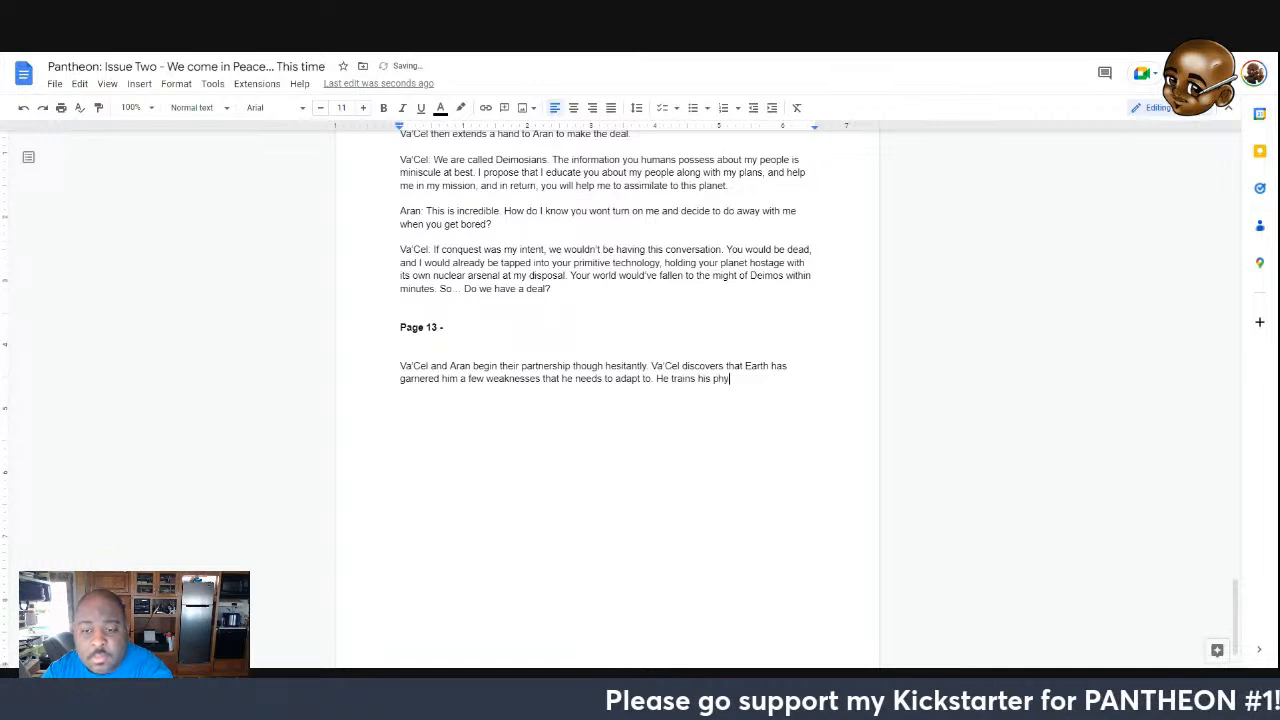
pyautogui.write('sical body')
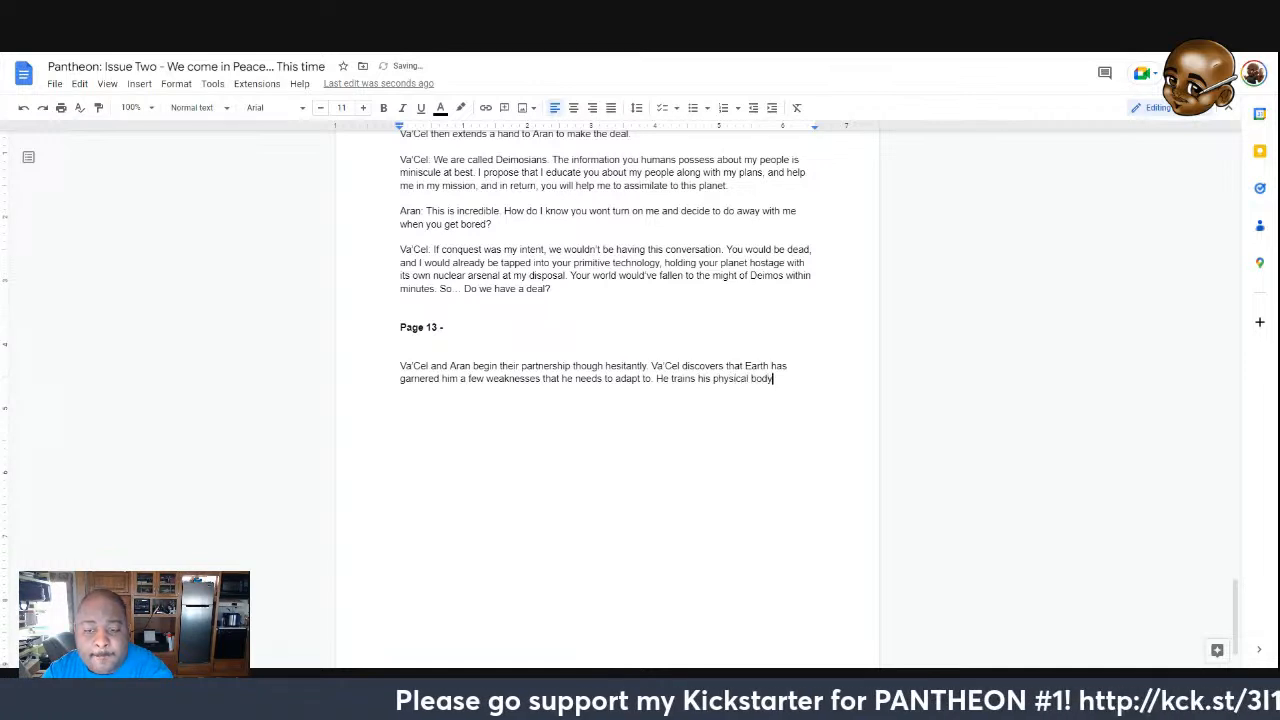
pyautogui.write(' and sen')
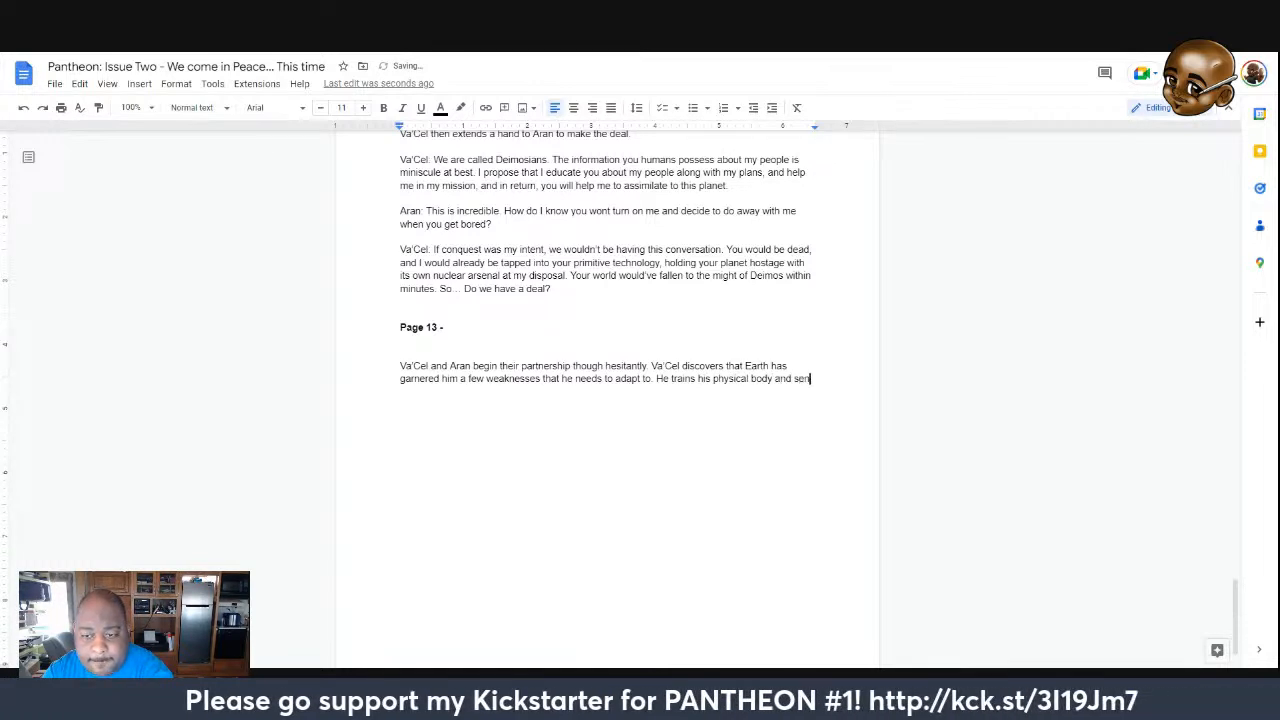
pyautogui.write('ses to adapt to e')
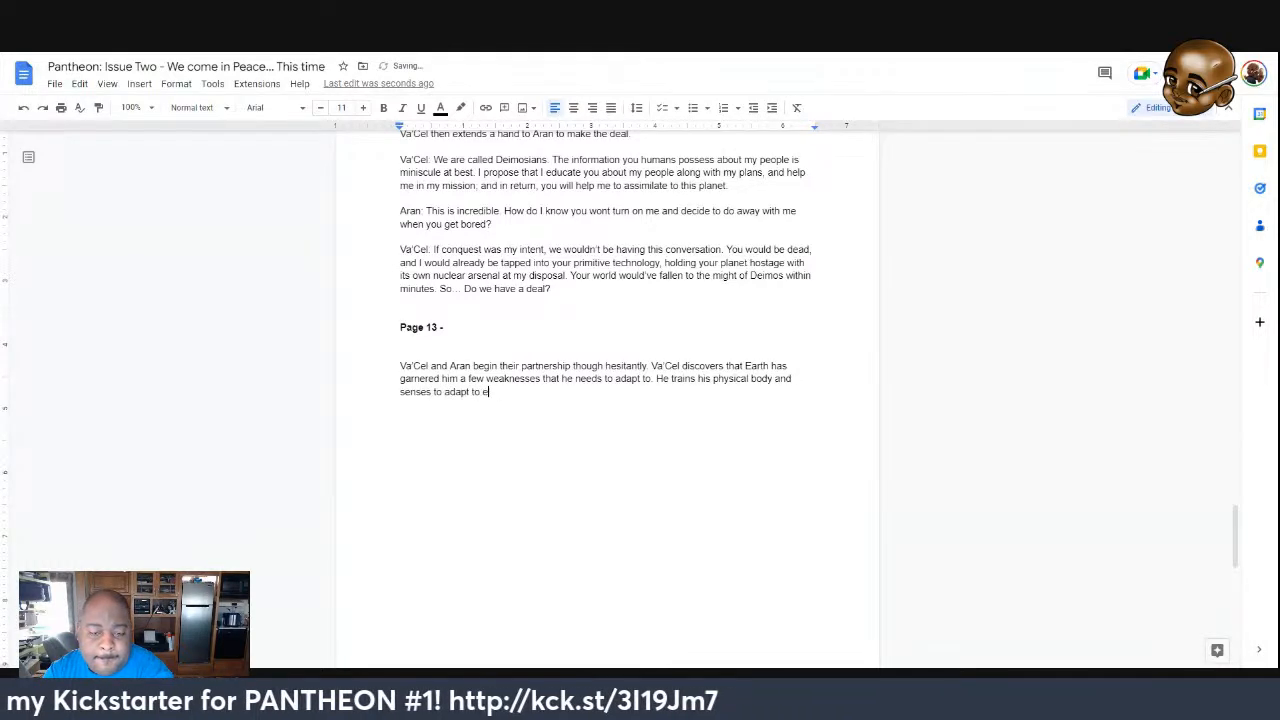
pyautogui.press('BackSpace')
pyautogui.write('the pla')
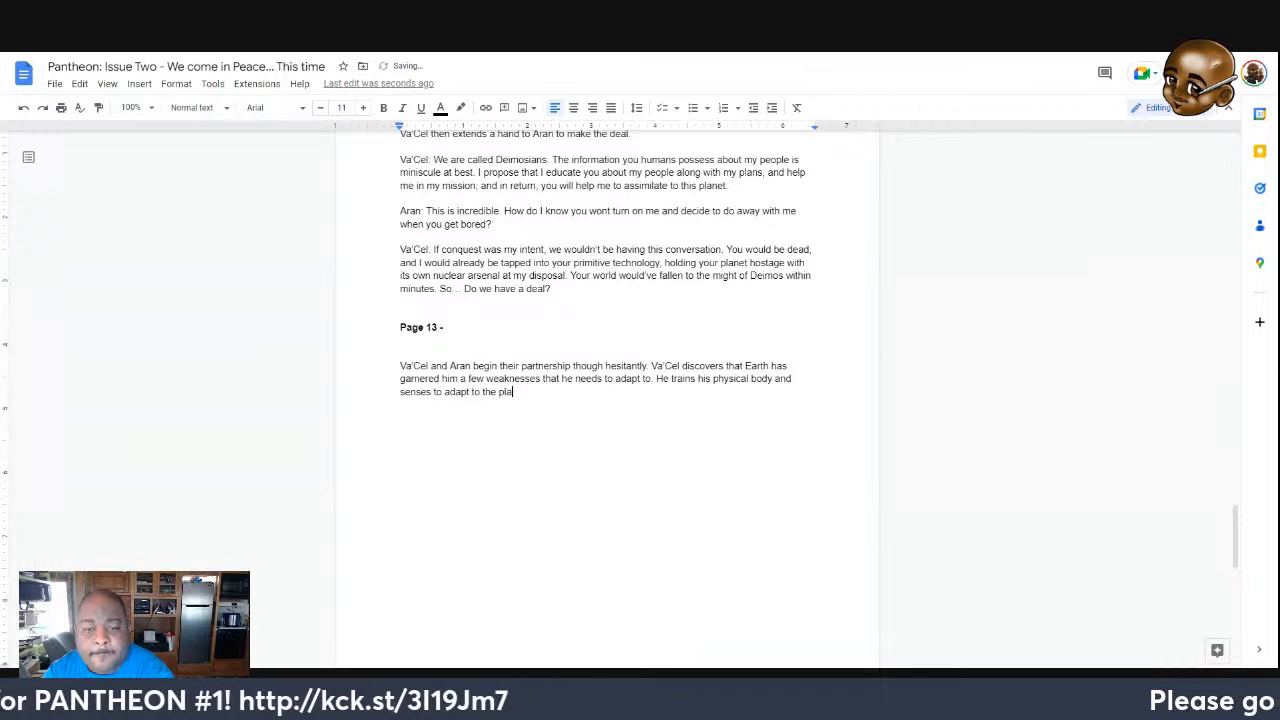
pyautogui.write('net')
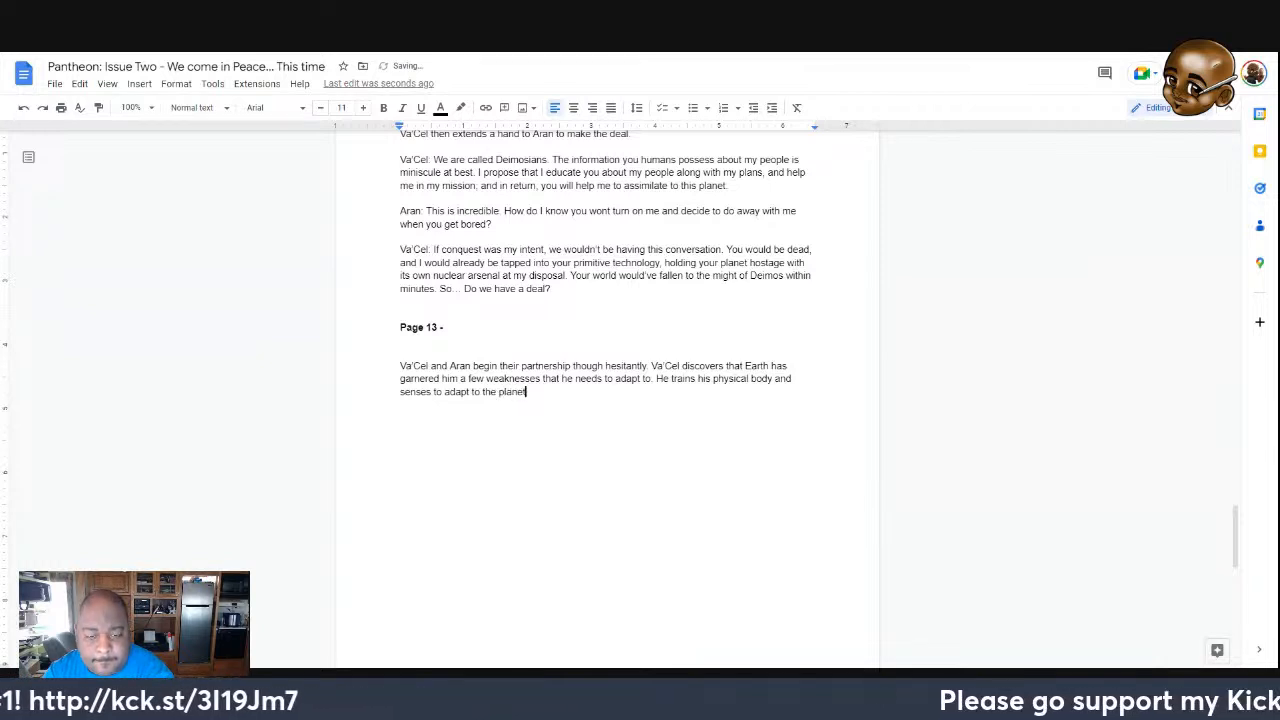
# Extend the training sentence with ", and you see him working on his physical form, and exercising his senses"
pyautogui.write(', and you ')
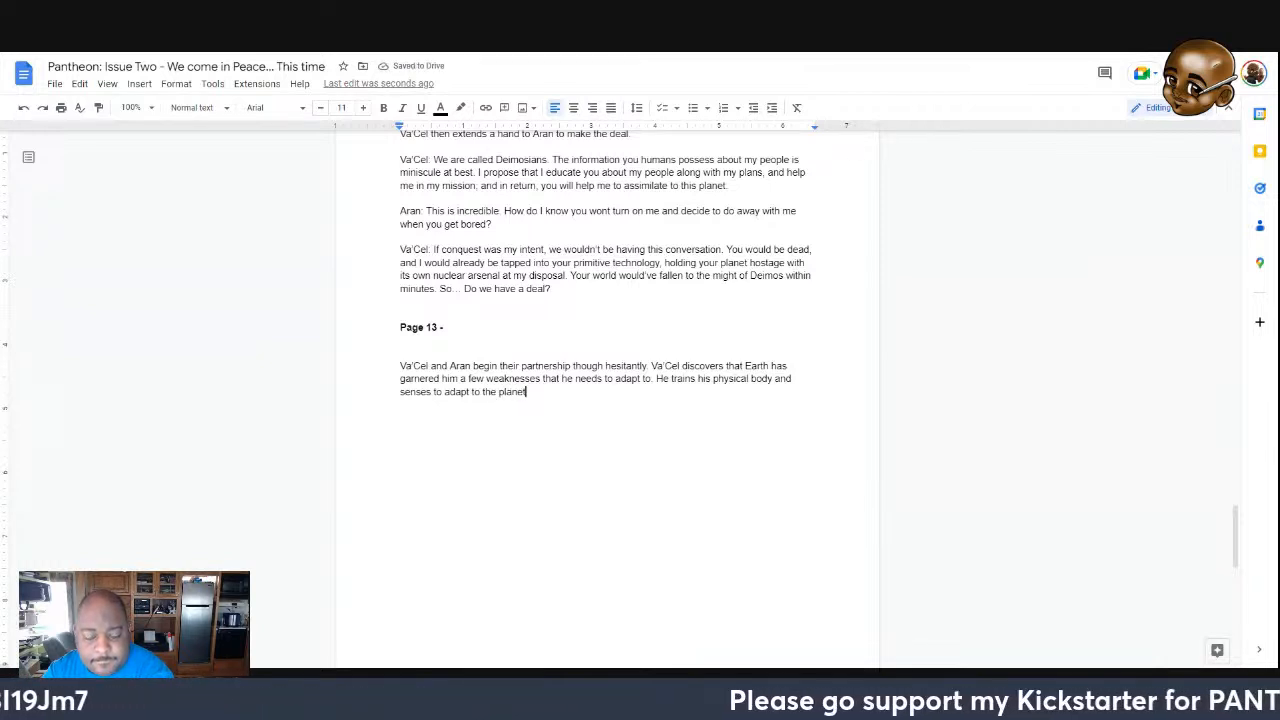
pyautogui.write('se')
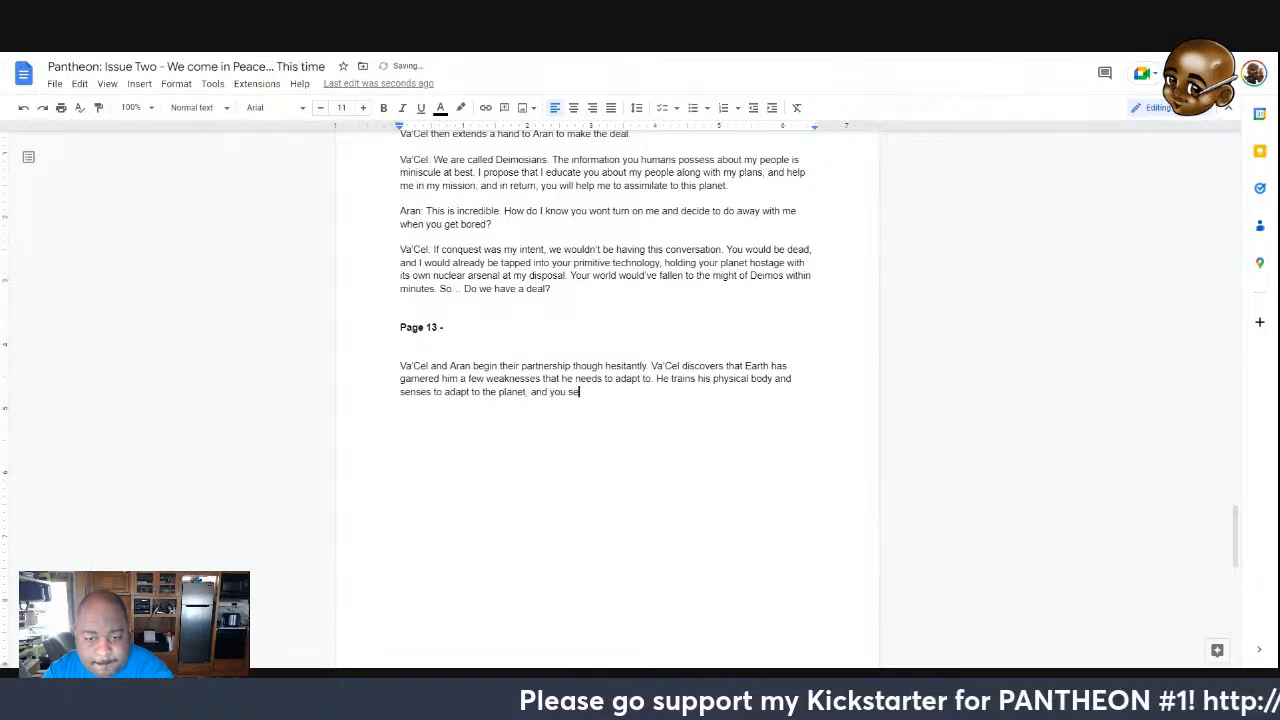
pyautogui.write('e him work')
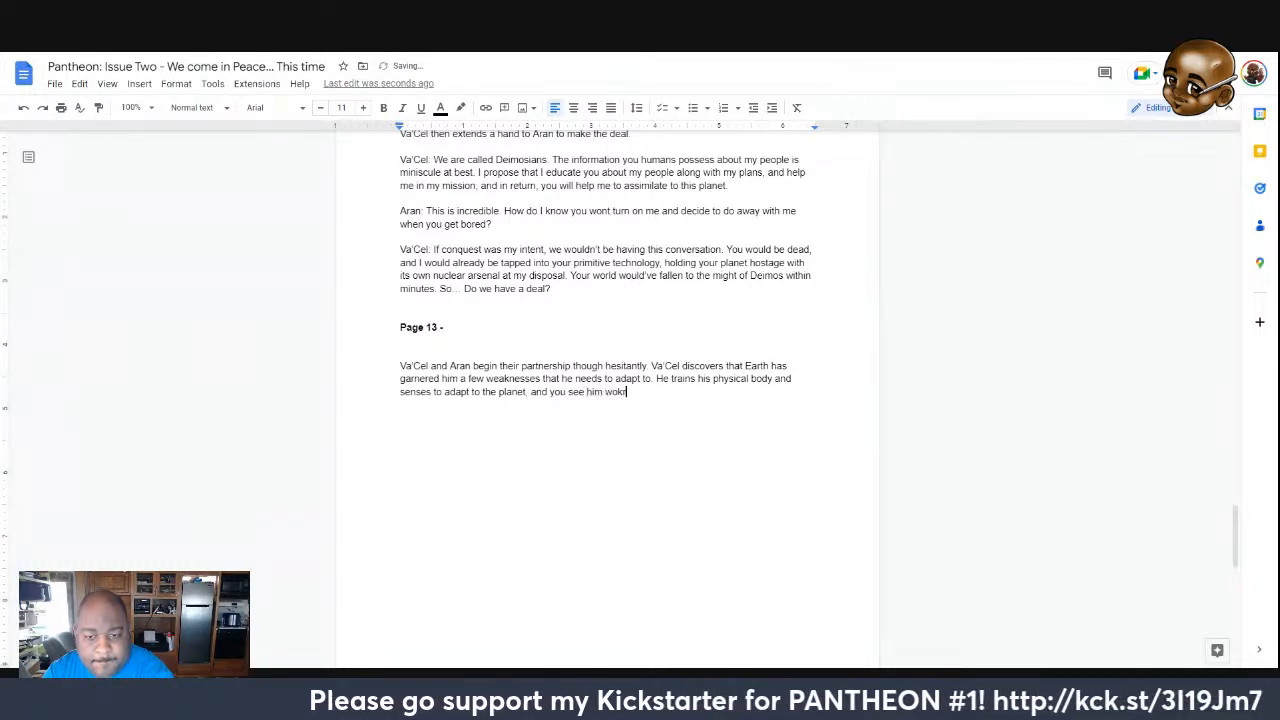
pyautogui.write('ing on his ph')
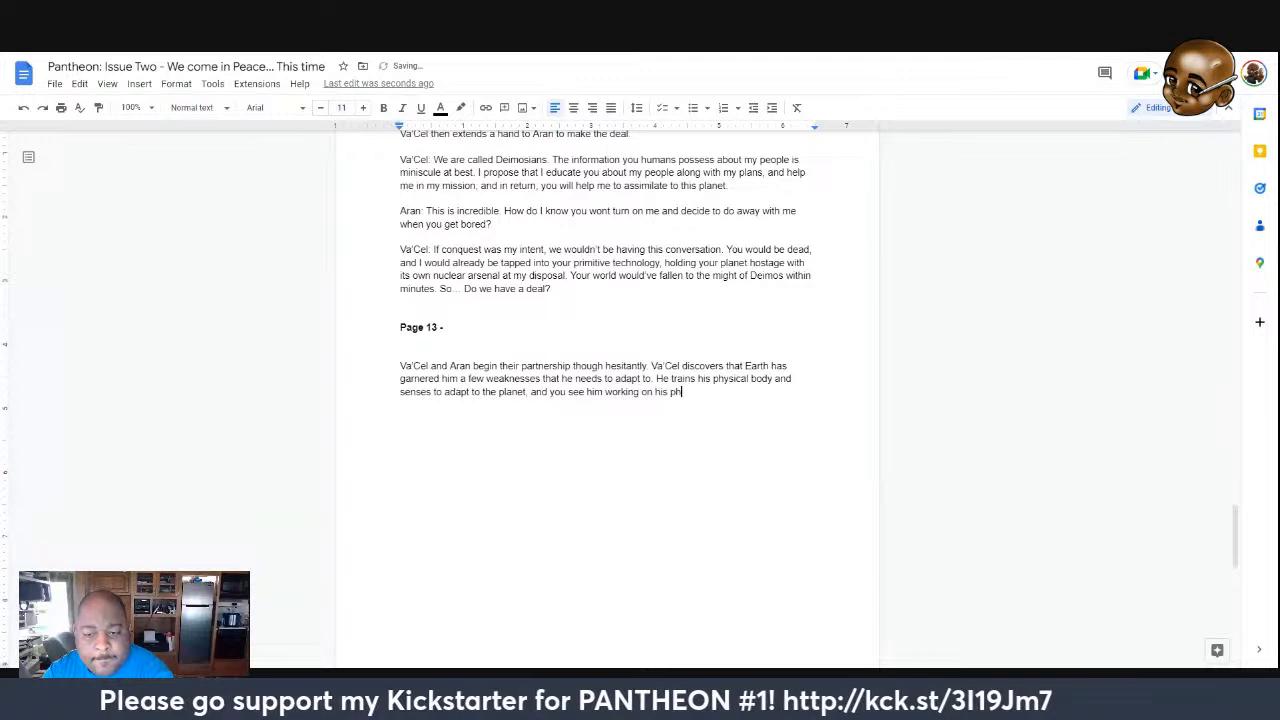
pyautogui.write('ysical form, al')
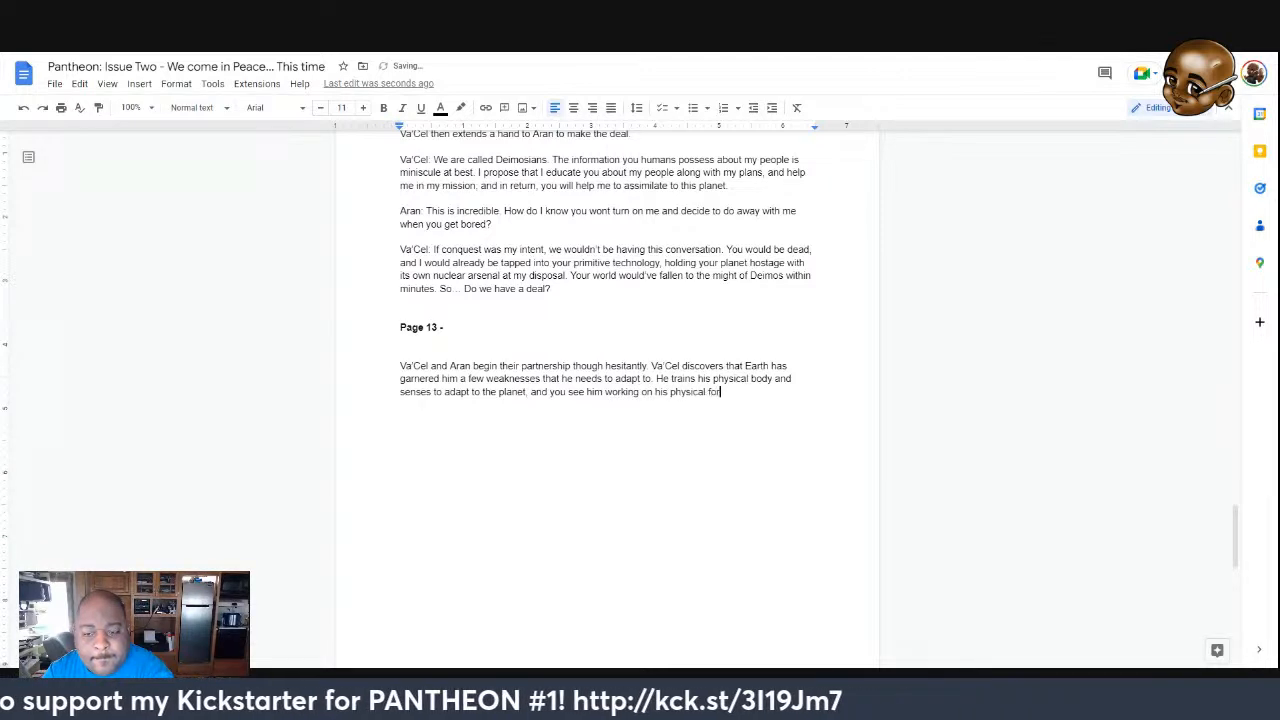
pyautogui.press('BackSpace')
pyautogui.write('swe')
pyautogui.press('BackSpace')
pyautogui.press('BackSpace')
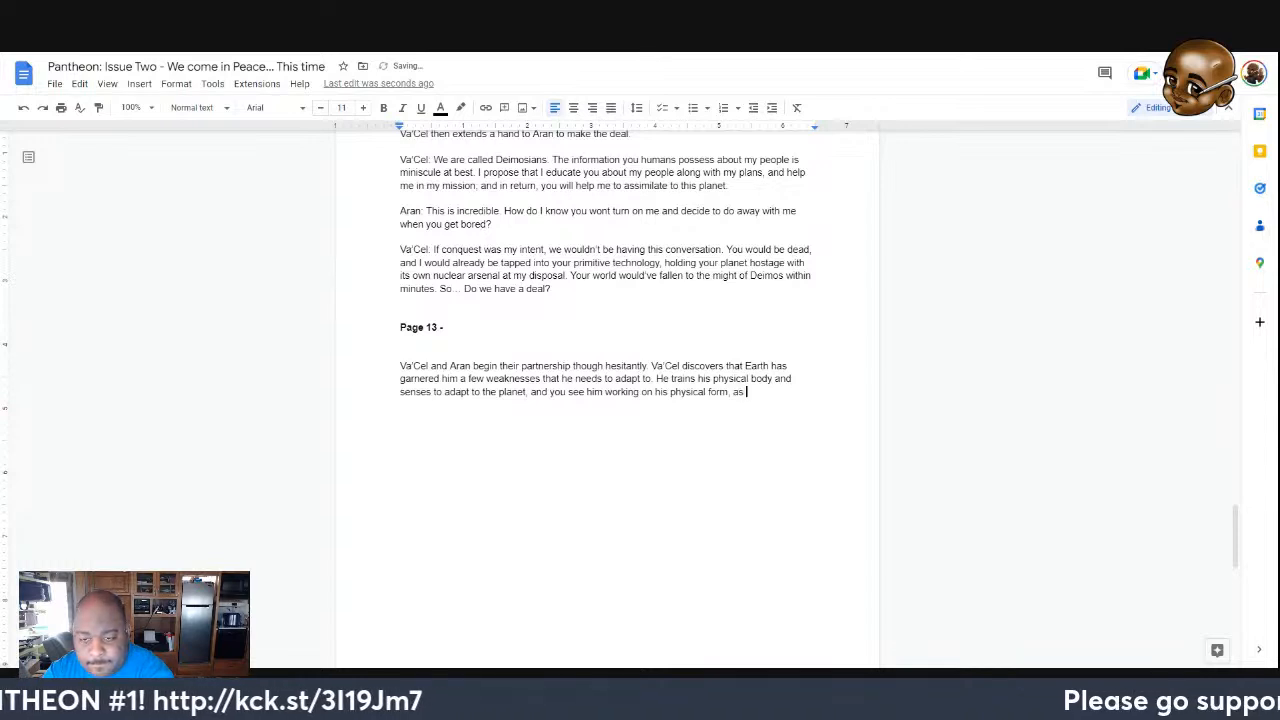
pyautogui.write('nd')
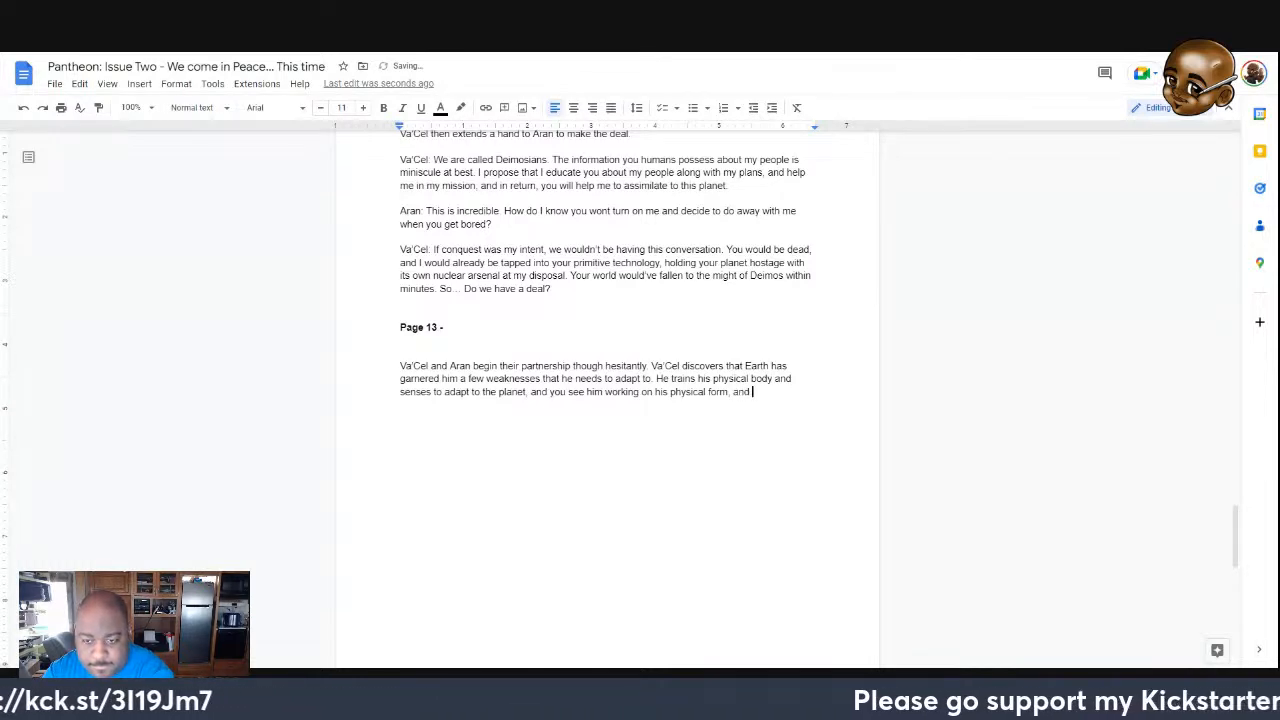
pyautogui.write(' edercis')
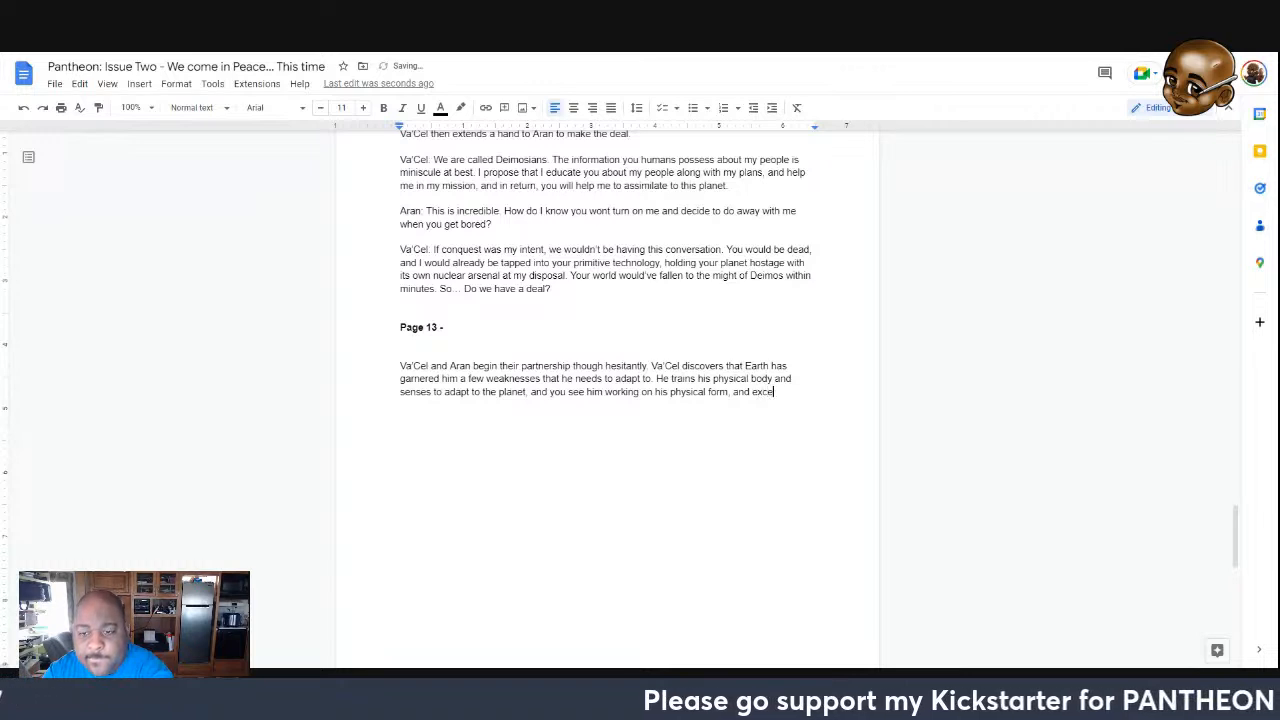
pyautogui.write('ing')
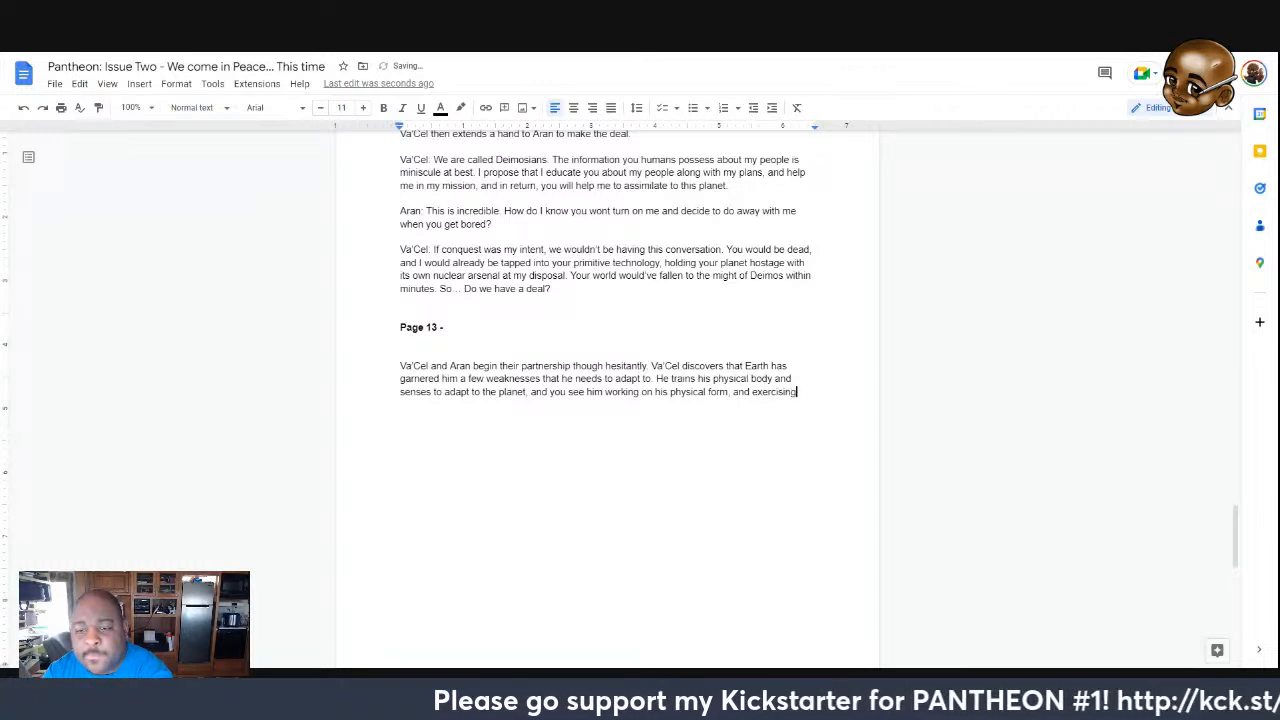
pyautogui.write(' his sene')
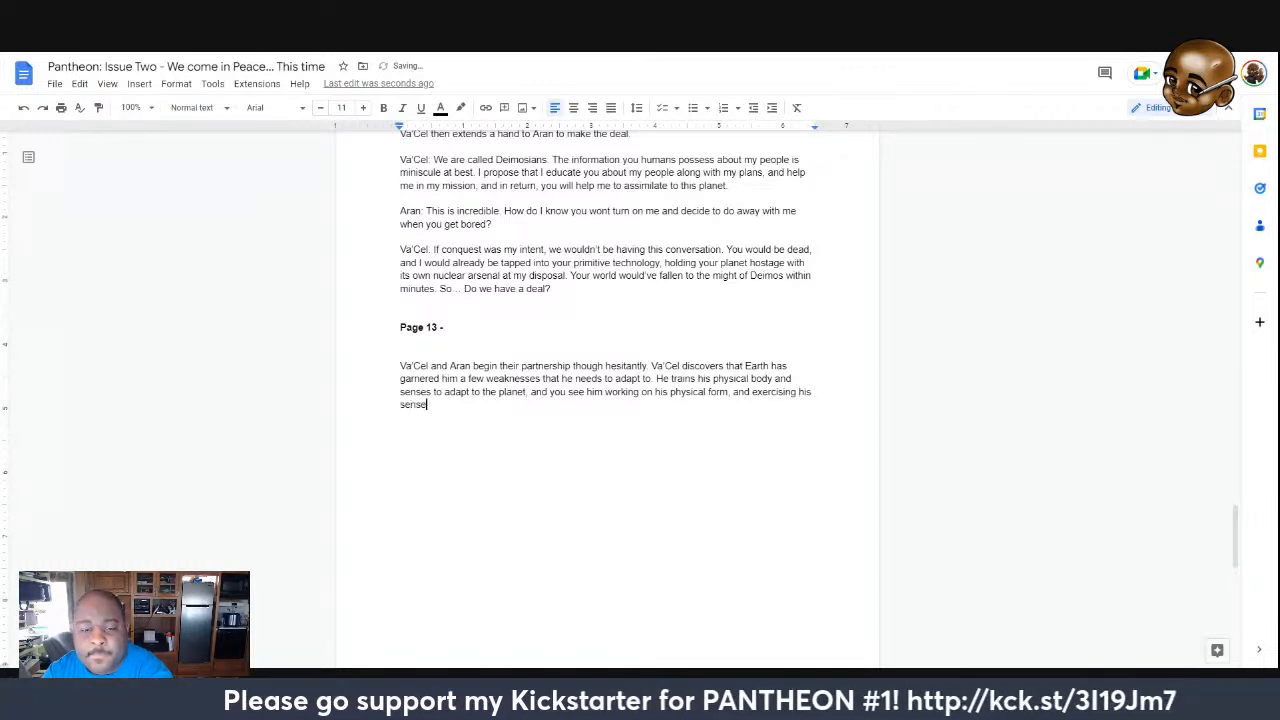
# Finish the training sentence with ", his sight in particular as he has a disadvantage in that arena on the planet."
pyautogui.write('s, his ss')
pyautogui.press('BackSpace')
pyautogui.write('ight in pai')
pyautogui.write('ticular as he ')
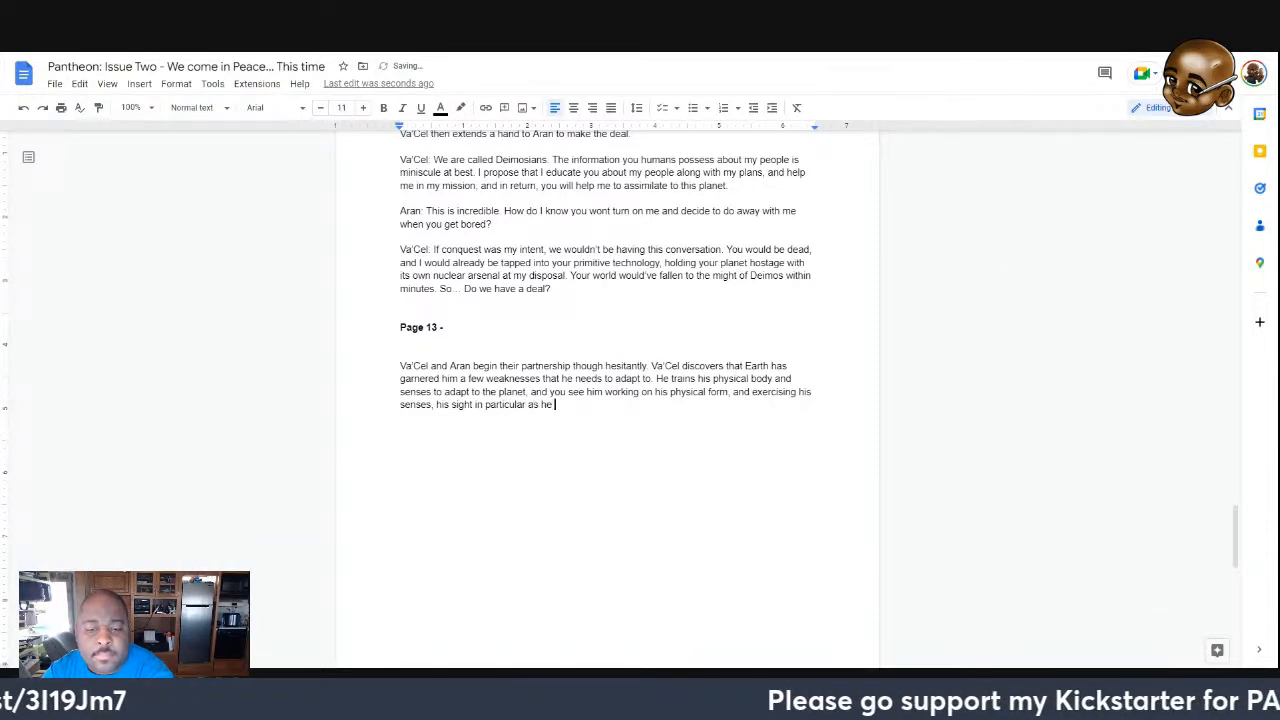
pyautogui.write('has a ')
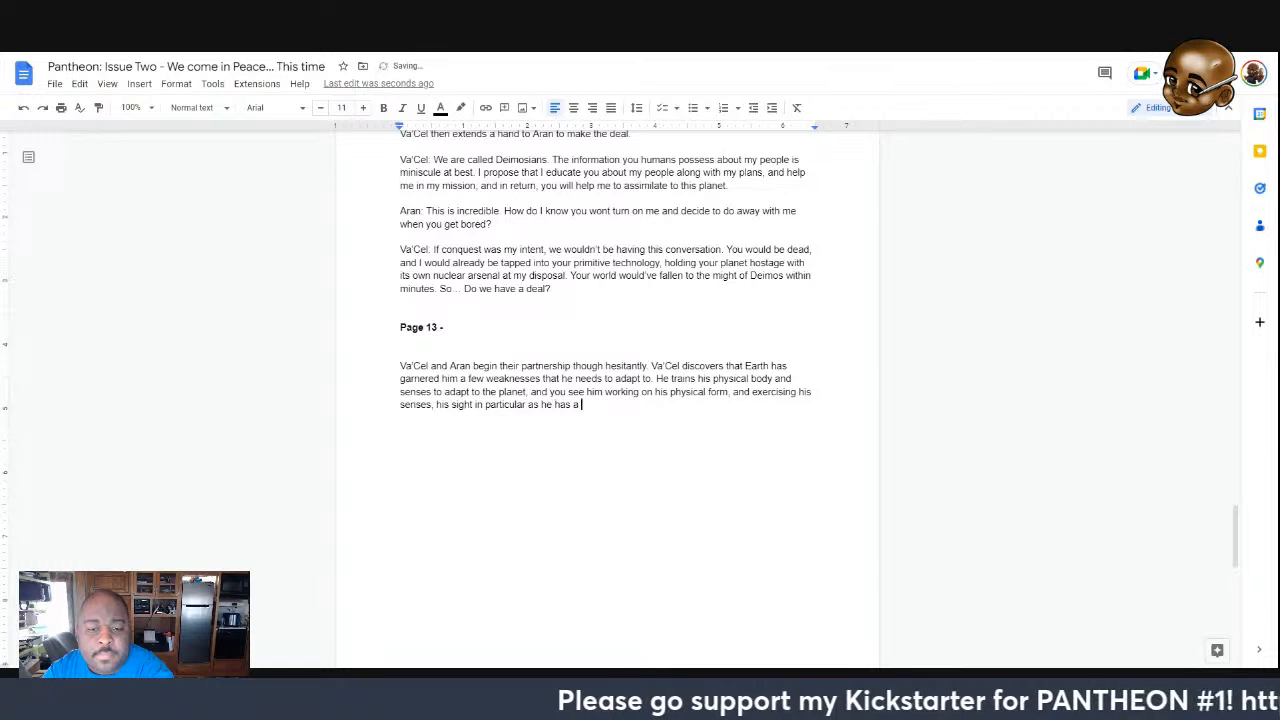
pyautogui.write('disadvan')
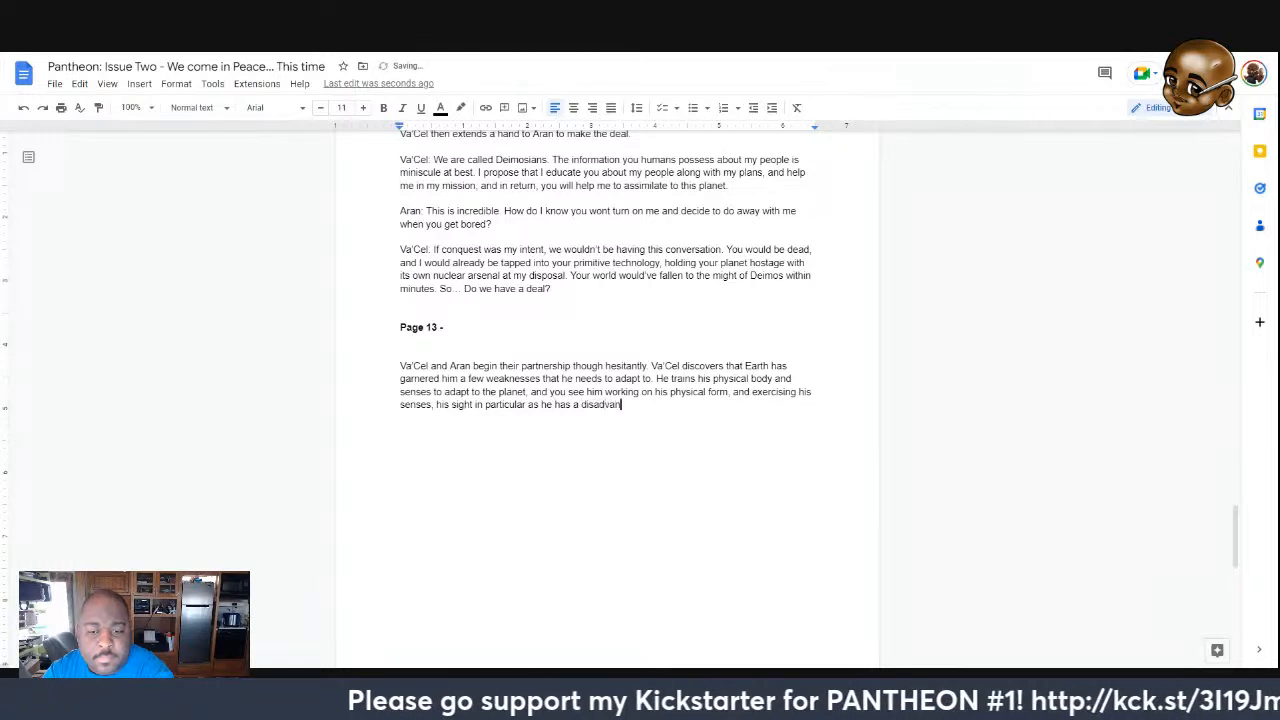
pyautogui.write('tage')
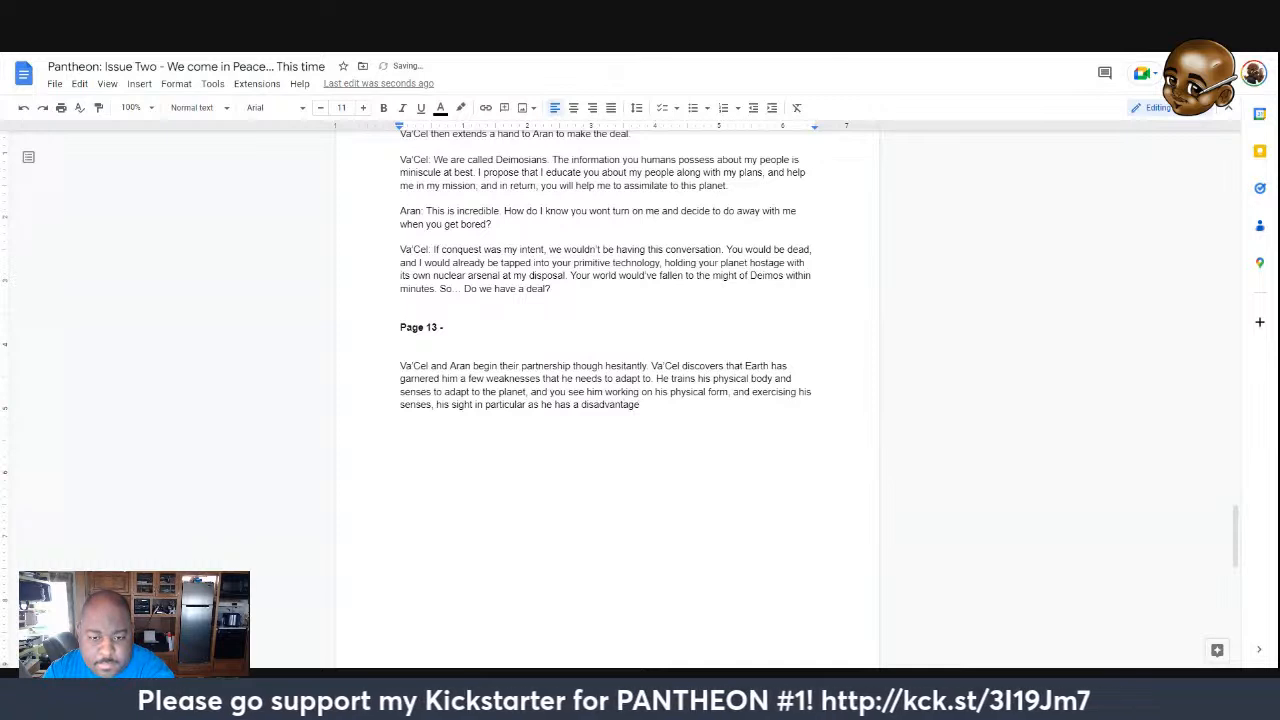
pyautogui.write(' in that ar')
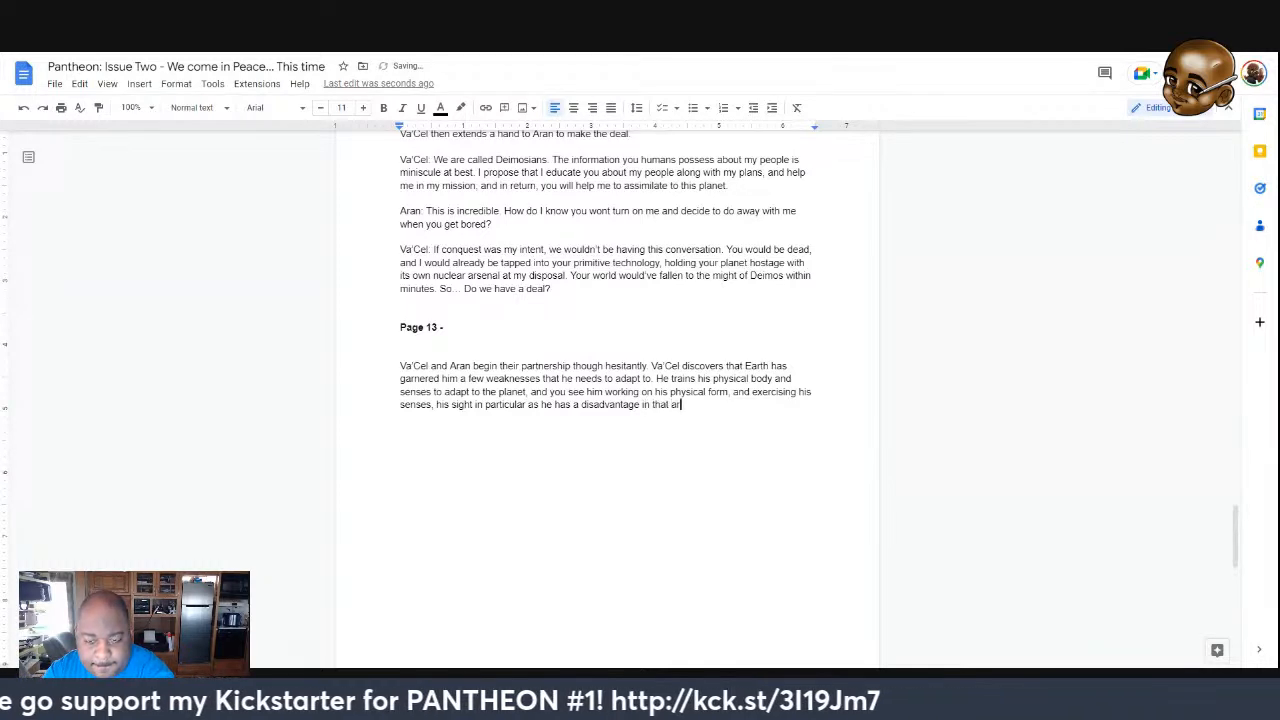
pyautogui.write('ena on the p')
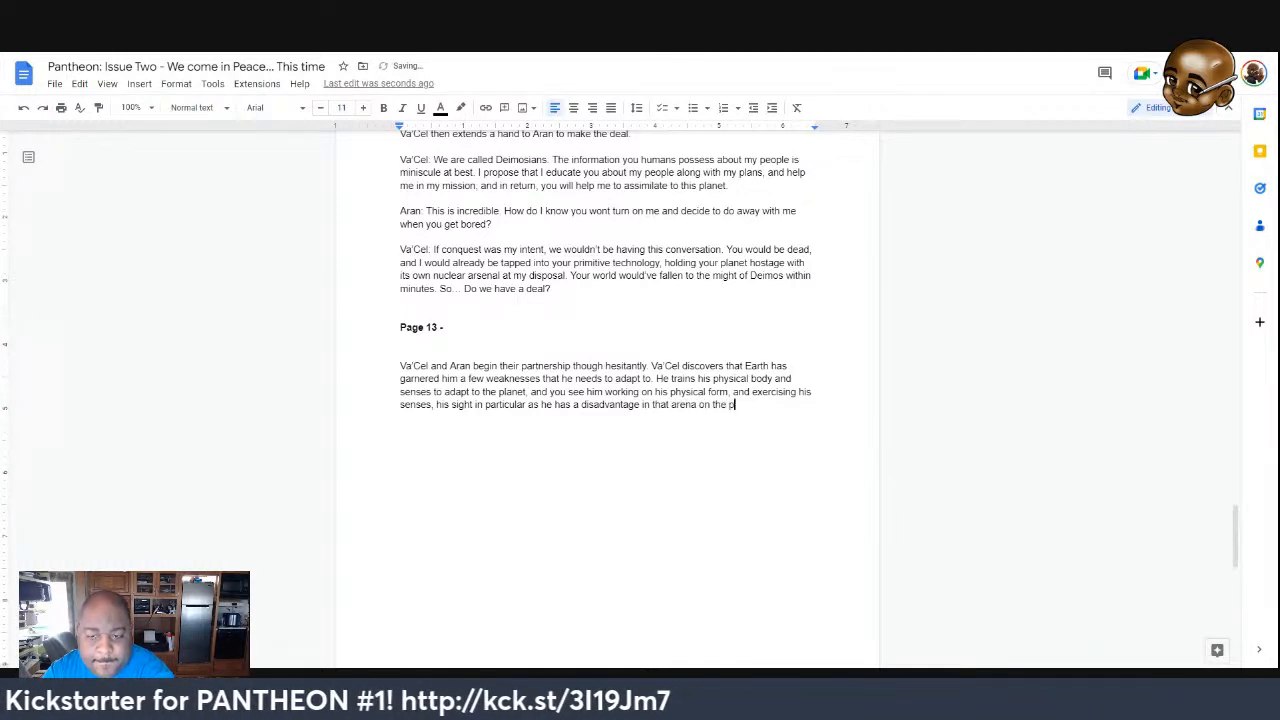
pyautogui.write('lanet. The su')
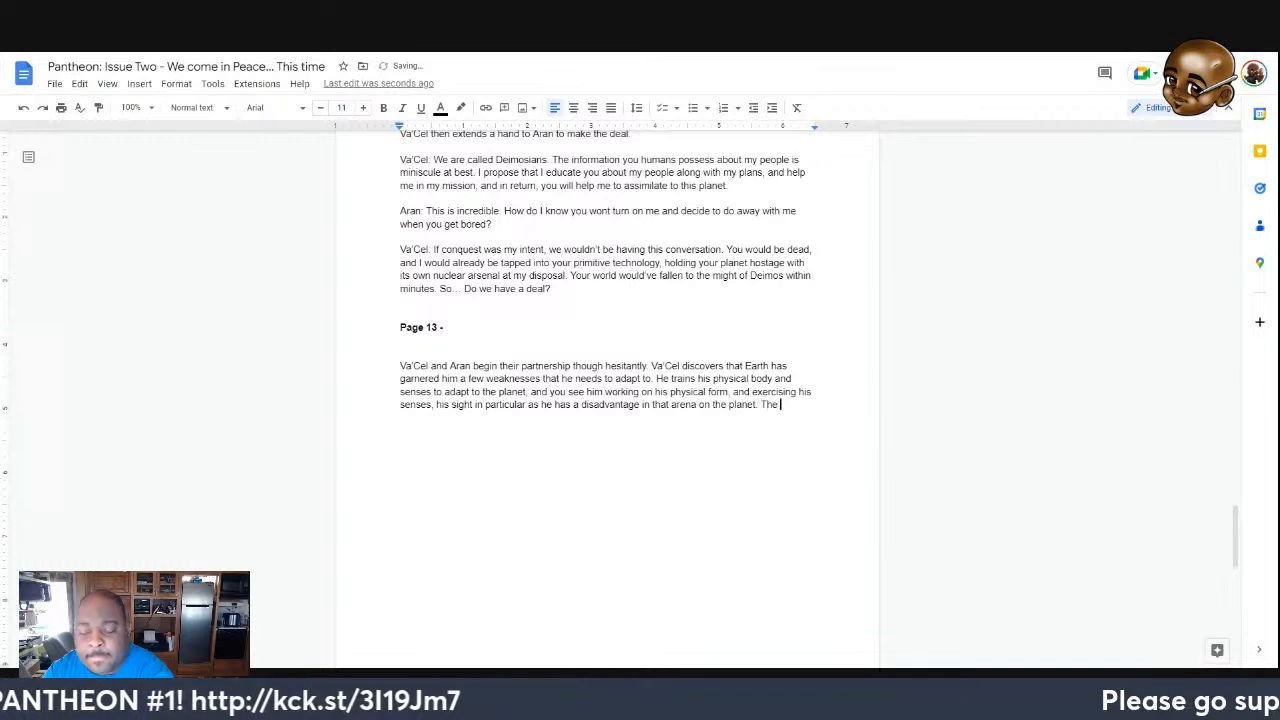
# Add "The yellow sun's radiation and light waves make his pupils transparent and cause a nagging pain behind his eyes." to the Page 13 description
pyautogui.press('BackSpace')
pyautogui.press('BackSpace')
pyautogui.write('yellow son')
pyautogui.press('BackSpace')
pyautogui.press('BackSpace')
pyautogui.write("un's")
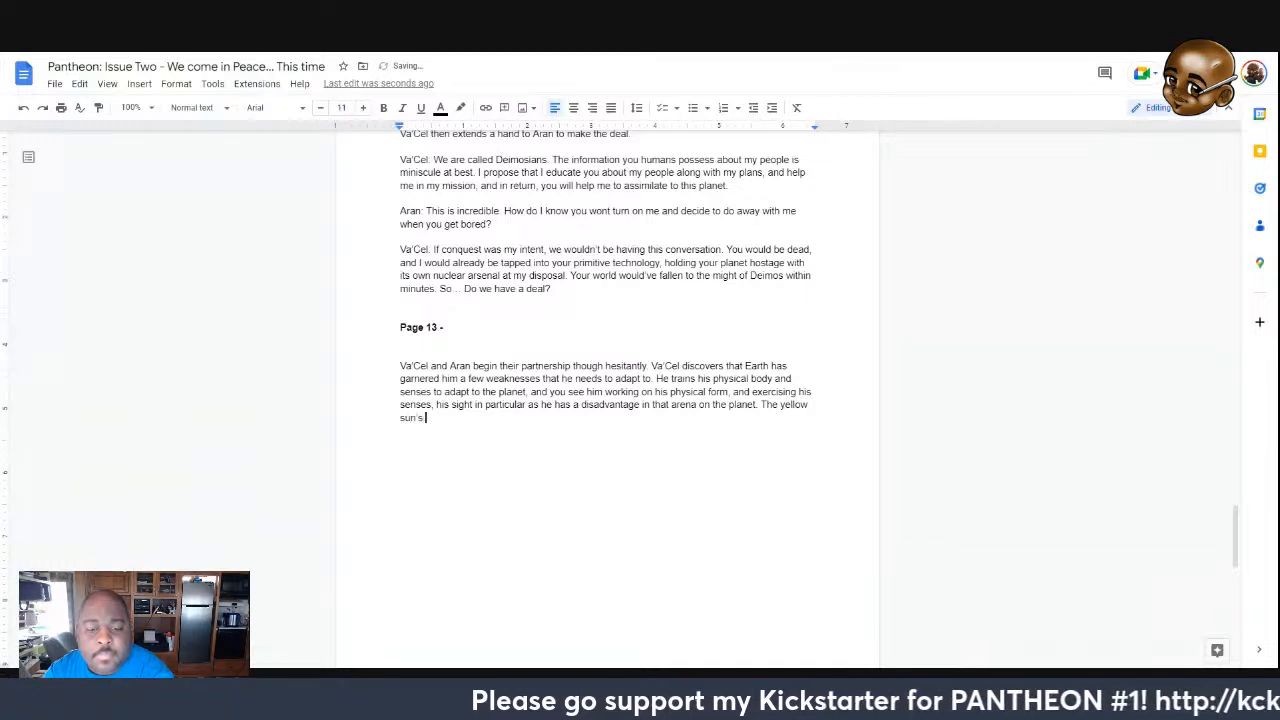
pyautogui.write(' rad')
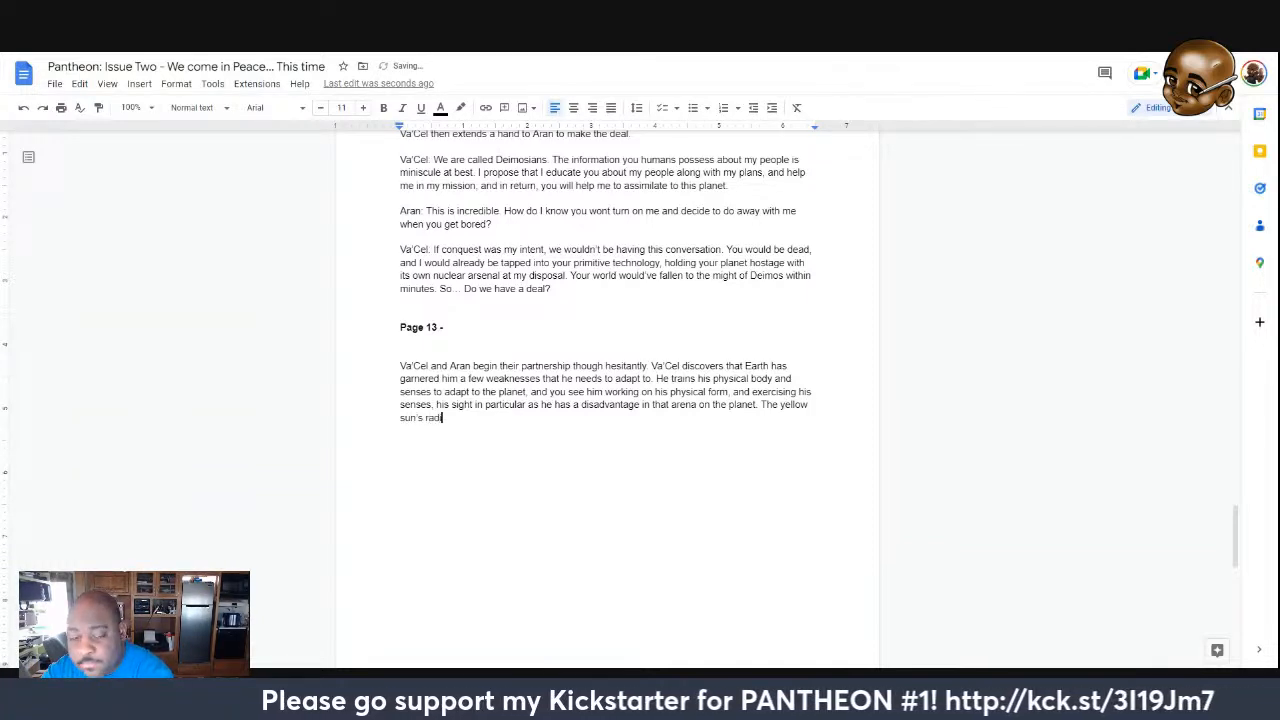
pyautogui.write('iation and ')
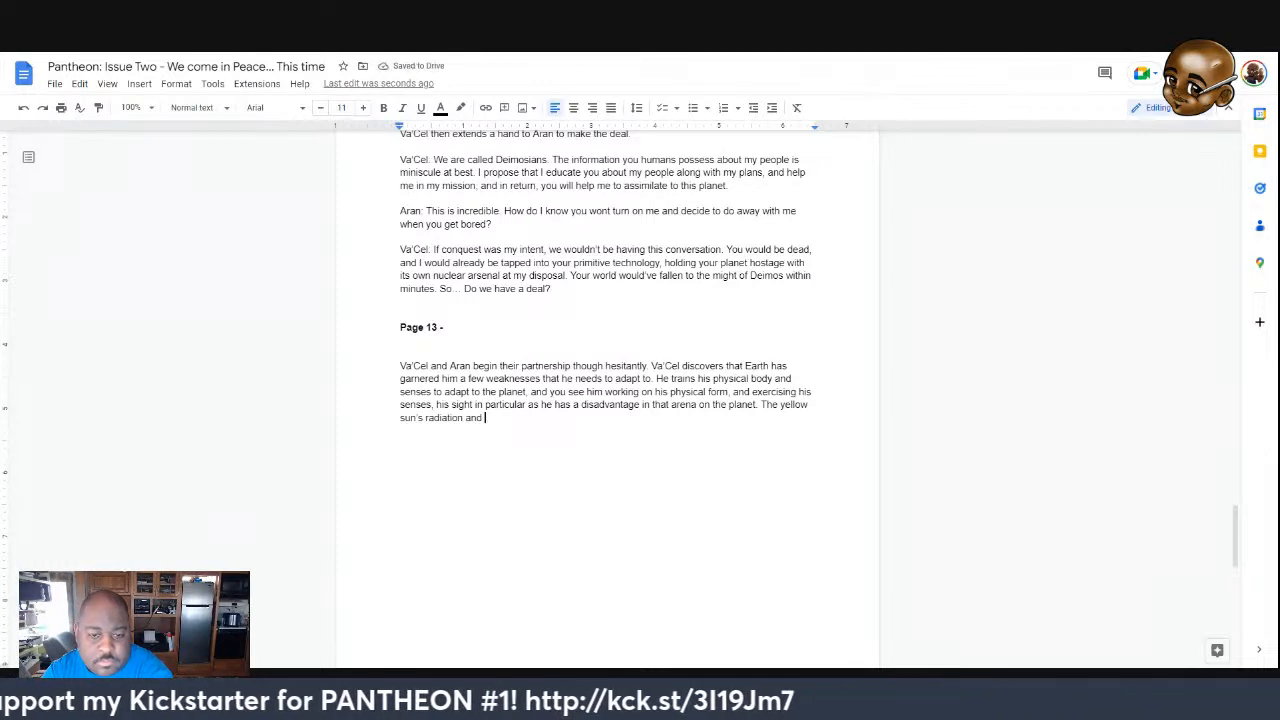
pyautogui.write('light waves')
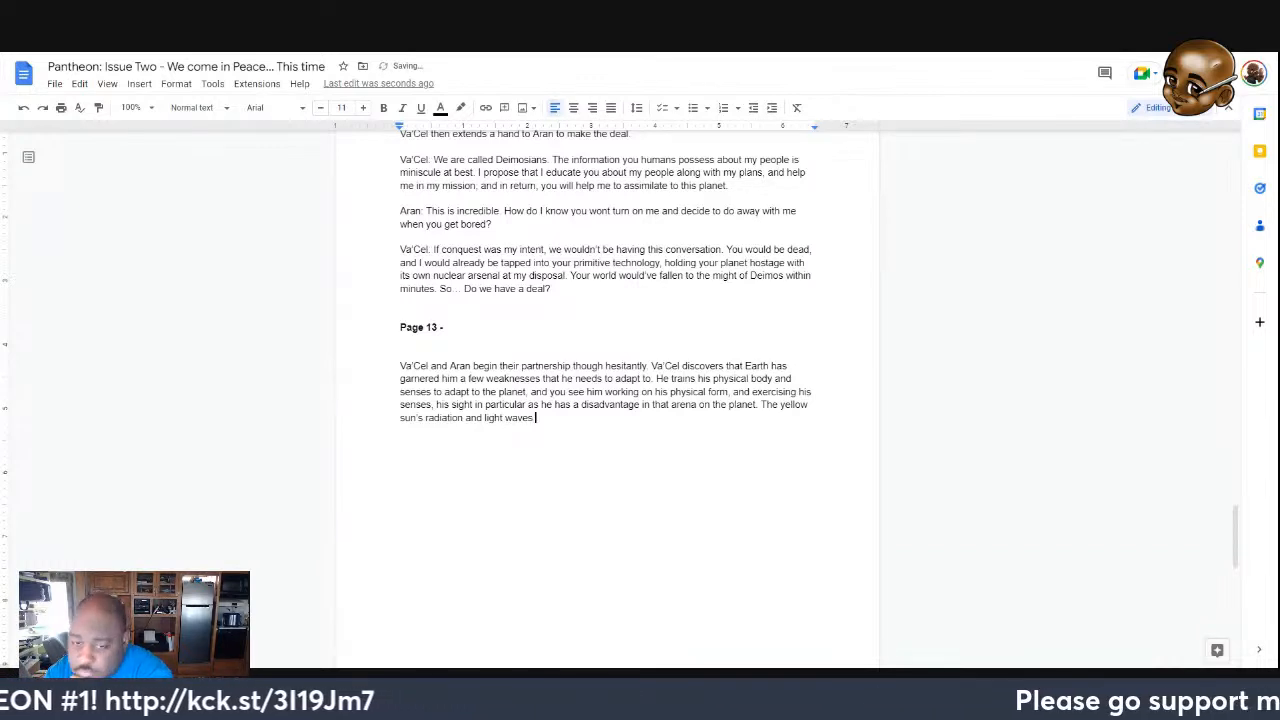
pyautogui.write(' make his pupils transparent and cause a')
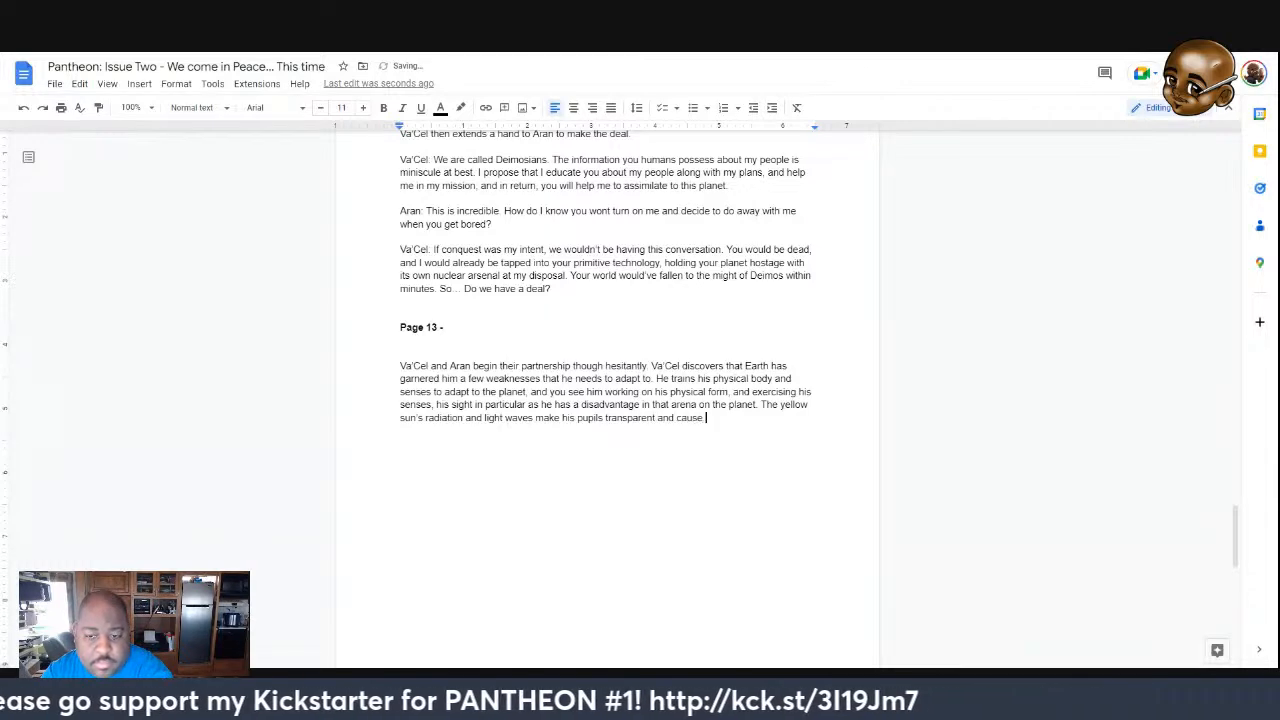
pyautogui.write(' nagging pain')
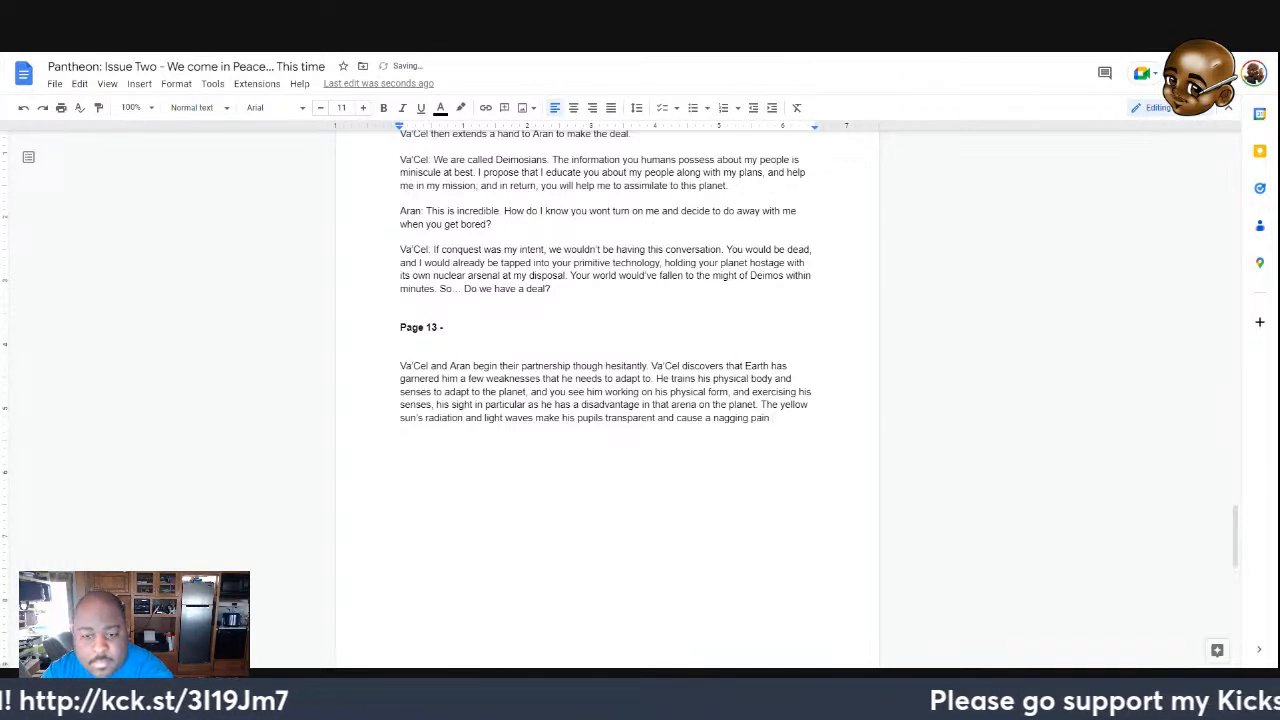
pyautogui.write('behind his')
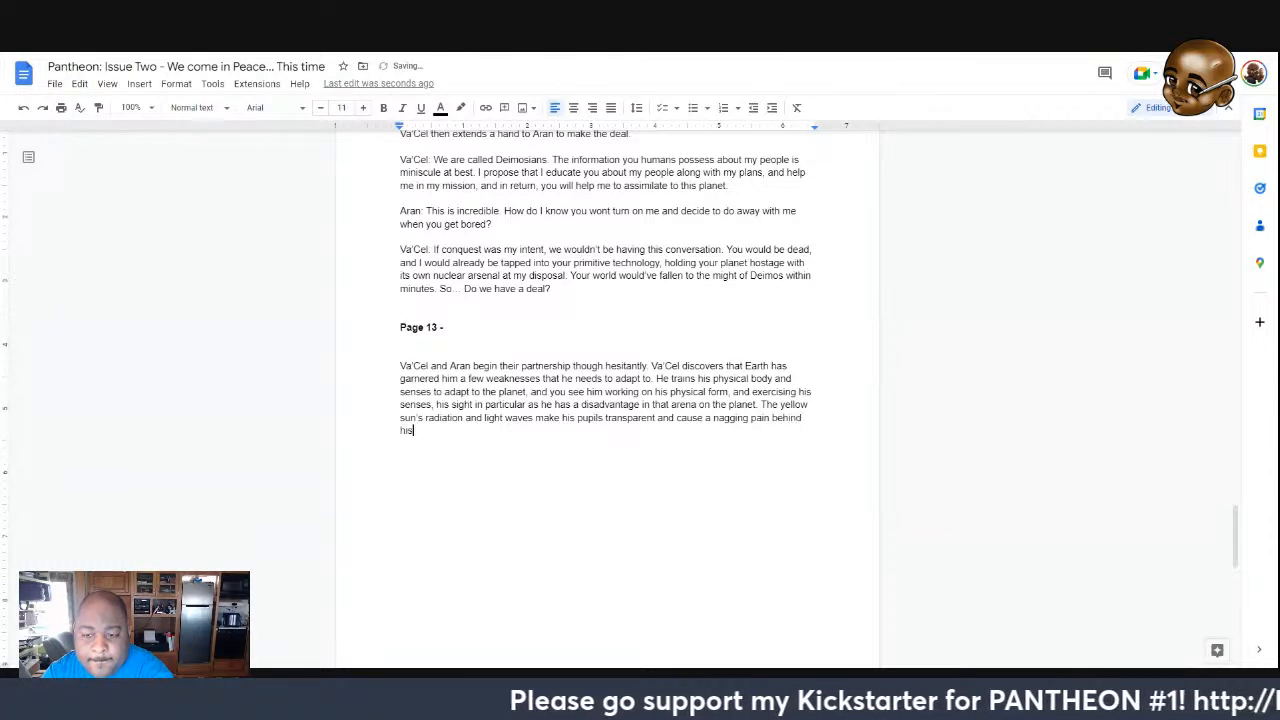
pyautogui.write(' eyes. He w')
# Continue the Page 13 description with "He wears shades which allow him to handle the suns rays"
pyautogui.press('BackSpace')
pyautogui.write('wwea')
pyautogui.press('BackSpace')
pyautogui.press('BackSpace')
pyautogui.press('BackSpace')
pyautogui.write('ears shades')
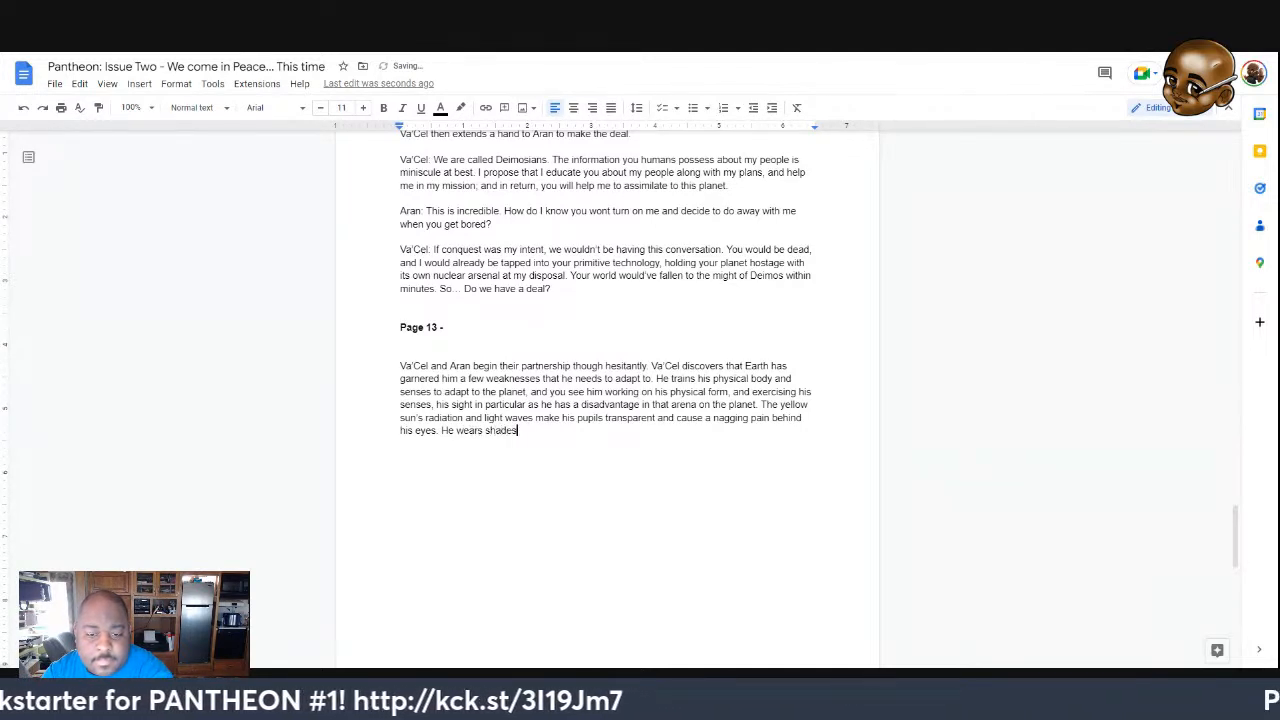
pyautogui.write(' which allow him to ')
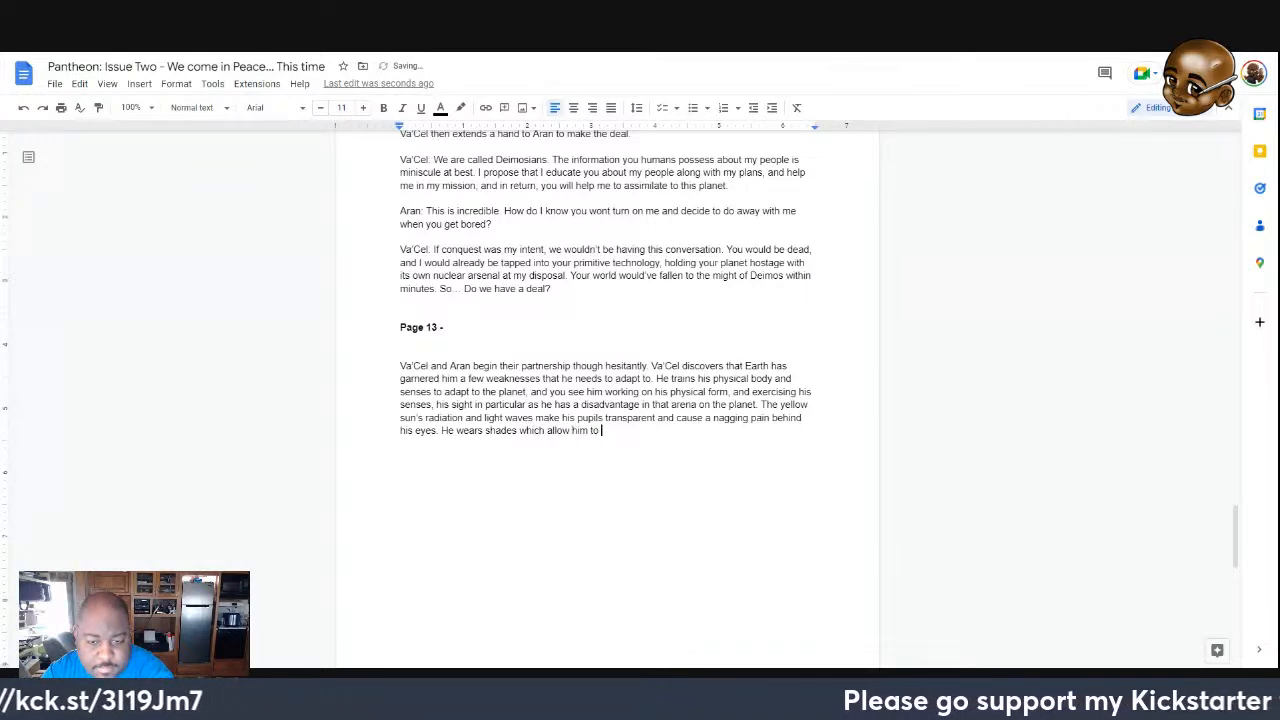
pyautogui.write('handle the ')
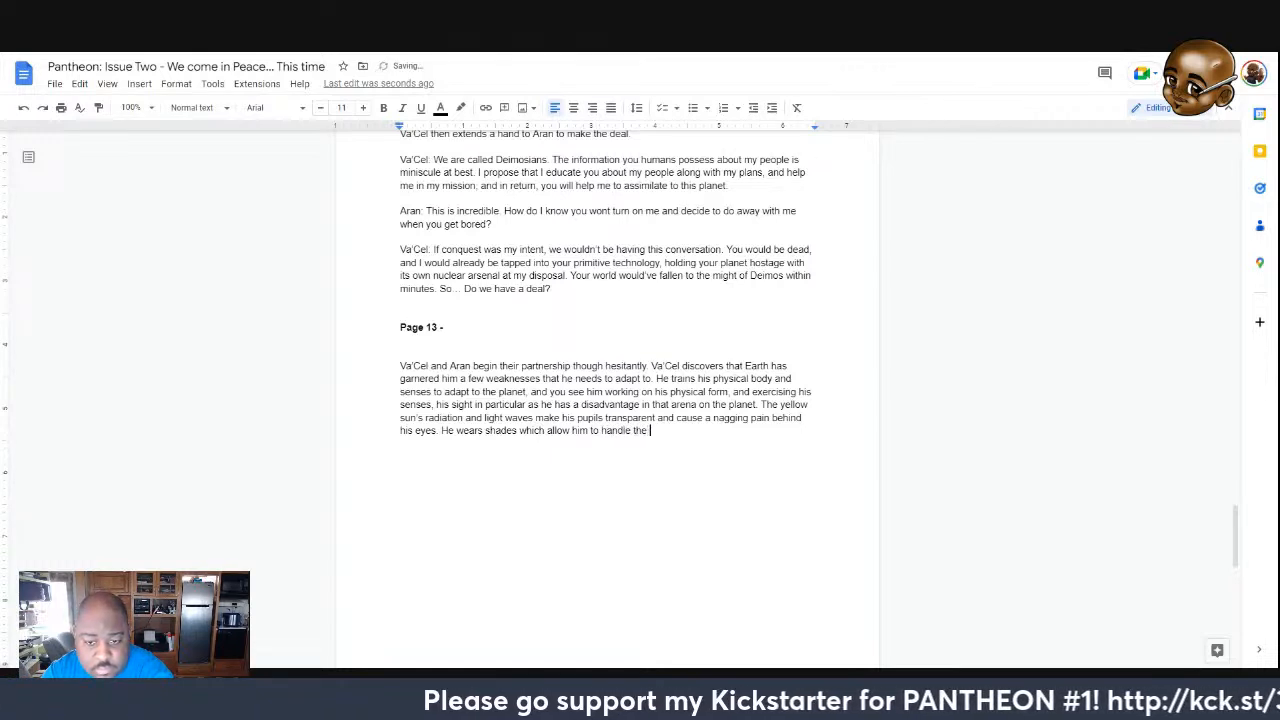
pyautogui.write('suns rays')
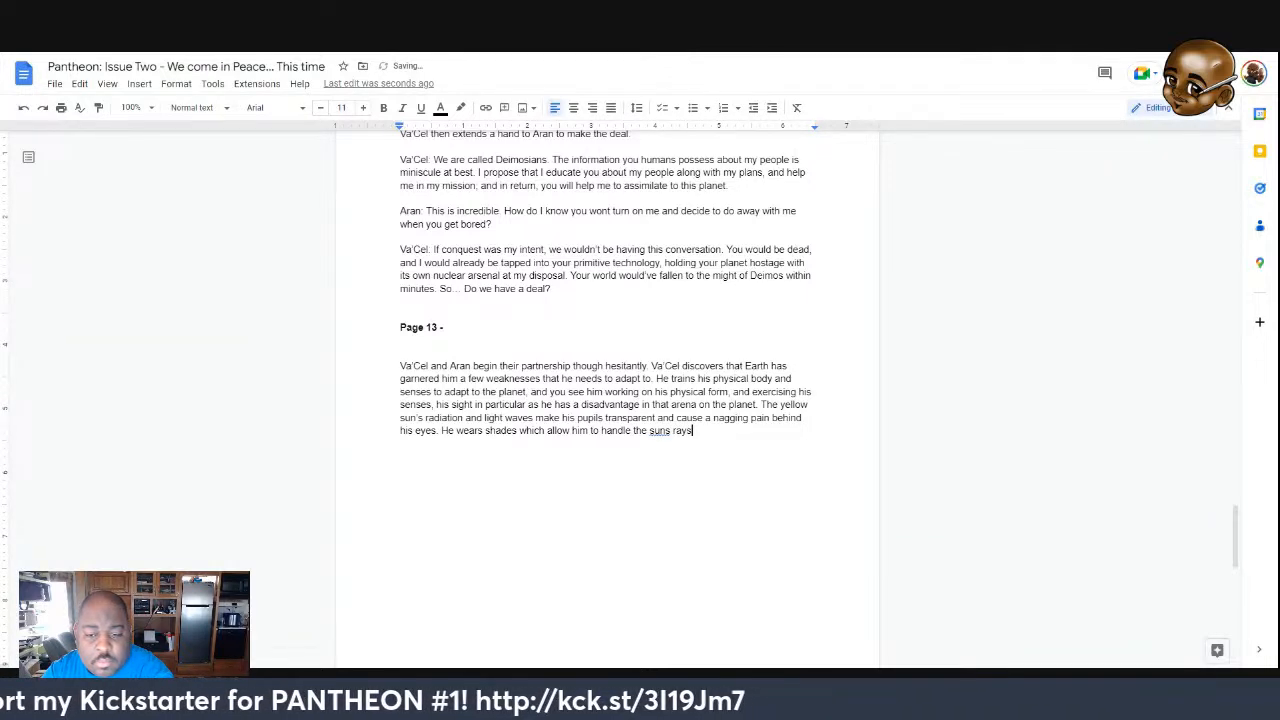
# Change "suns rays" to "sunlight" and finish the shades sentence with "and see correctly."
pyautogui.press('BackSpace')
pyautogui.press('BackSpace')
pyautogui.press('BackSpace')
pyautogui.press('BackSpace')
pyautogui.press('BackSpace')
pyautogui.press('BackSpace')
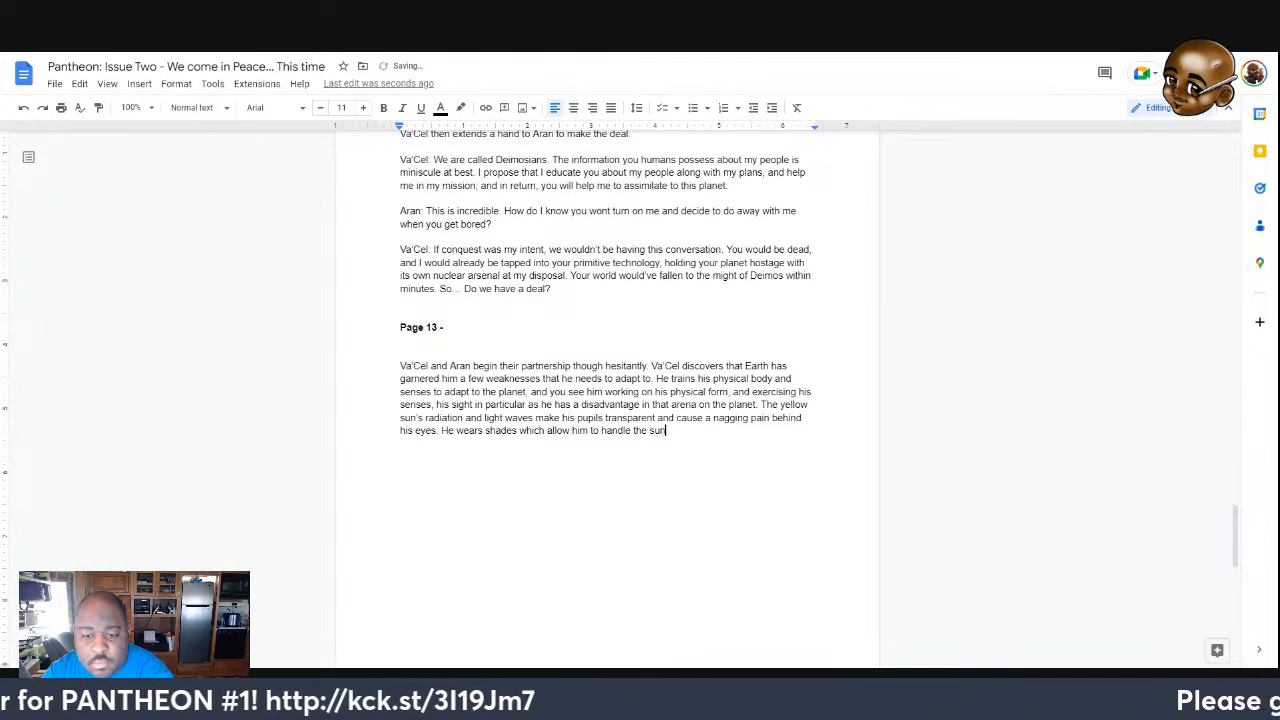
pyautogui.write('light and ')
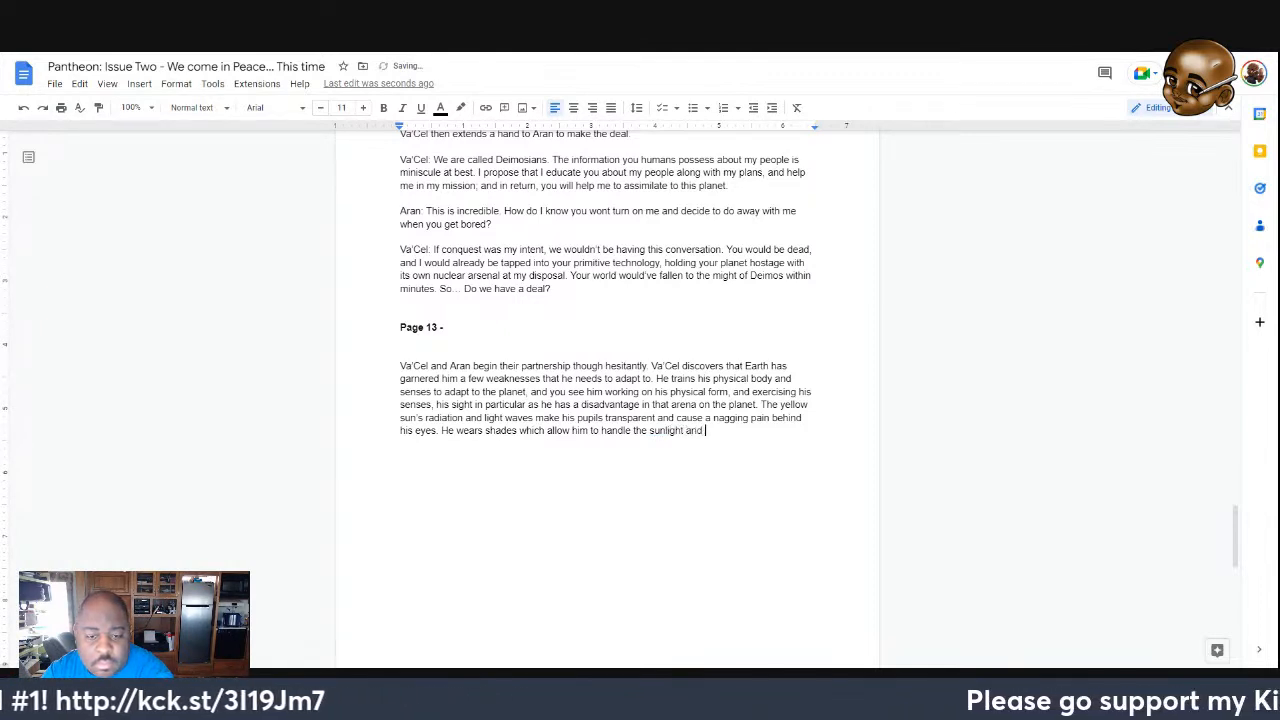
pyautogui.write('see correctly.')
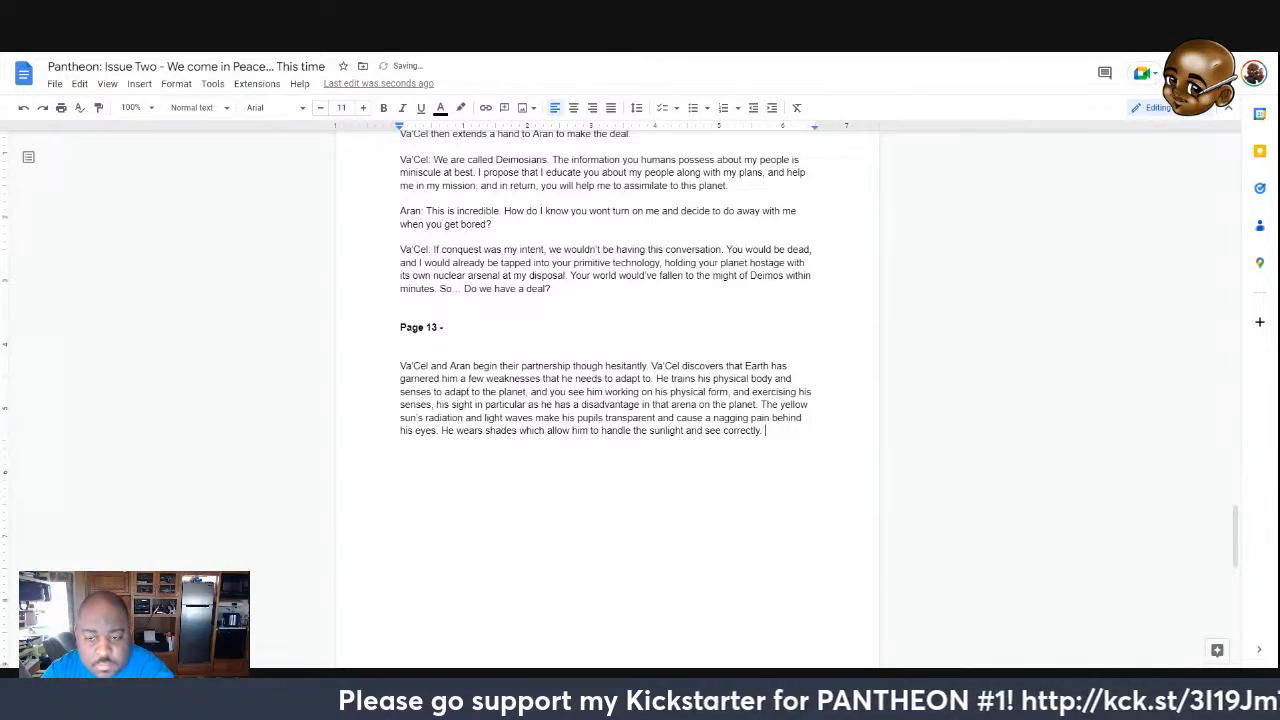
# Add "Aran shows Va'Cel information about Earth and what he has learned." to the Page 13 description
pyautogui.write(' Aran d')
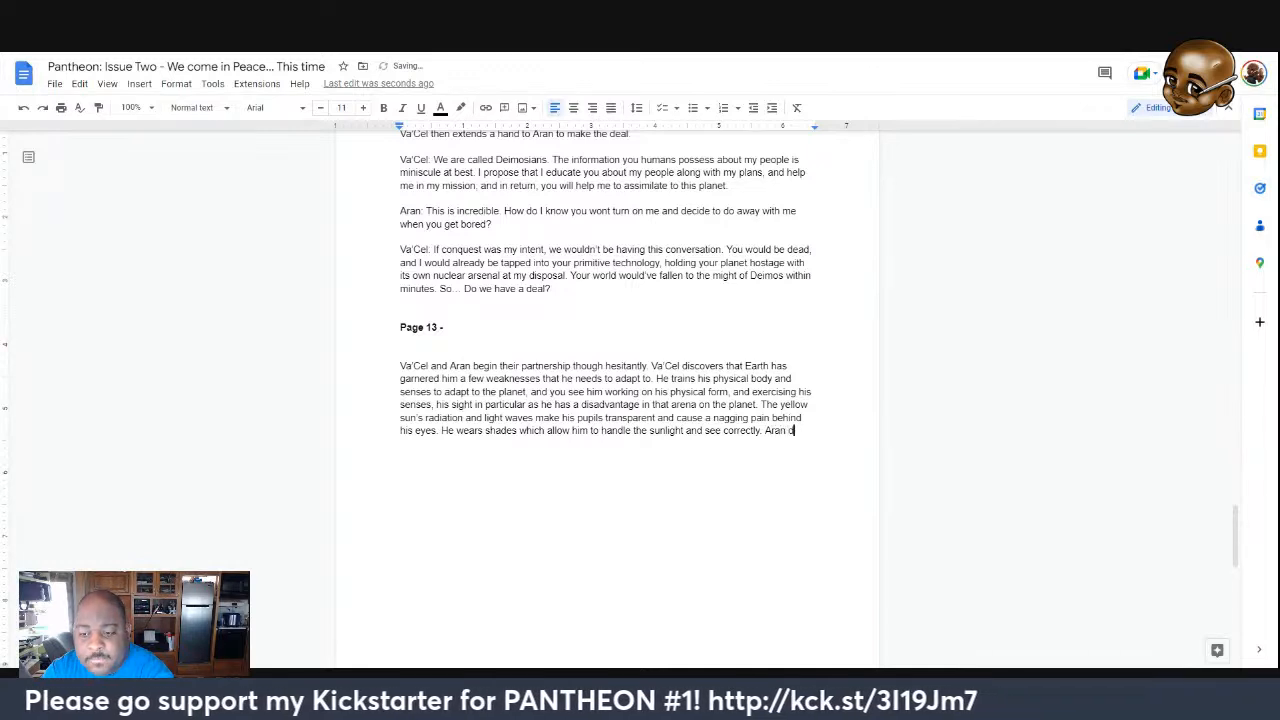
pyautogui.press('BackSpace')
pyautogui.write('show')
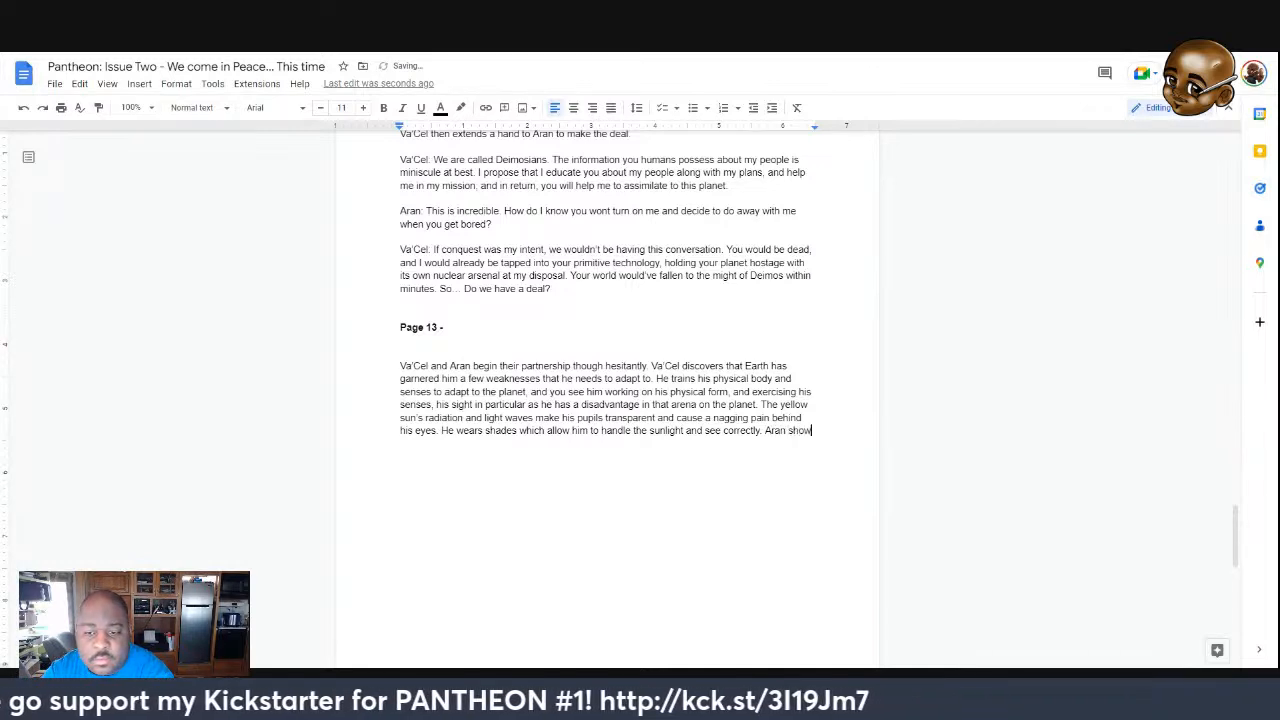
pyautogui.write('s V')
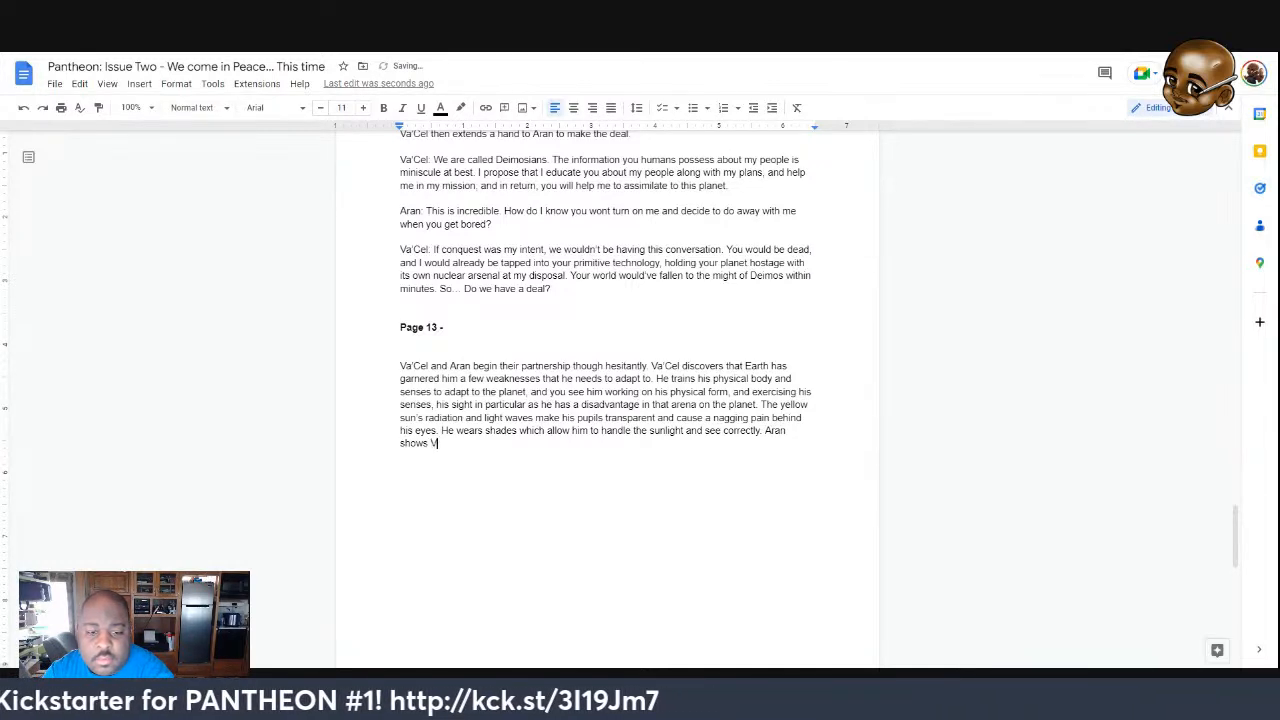
pyautogui.write("a'Cel information about Earth and")
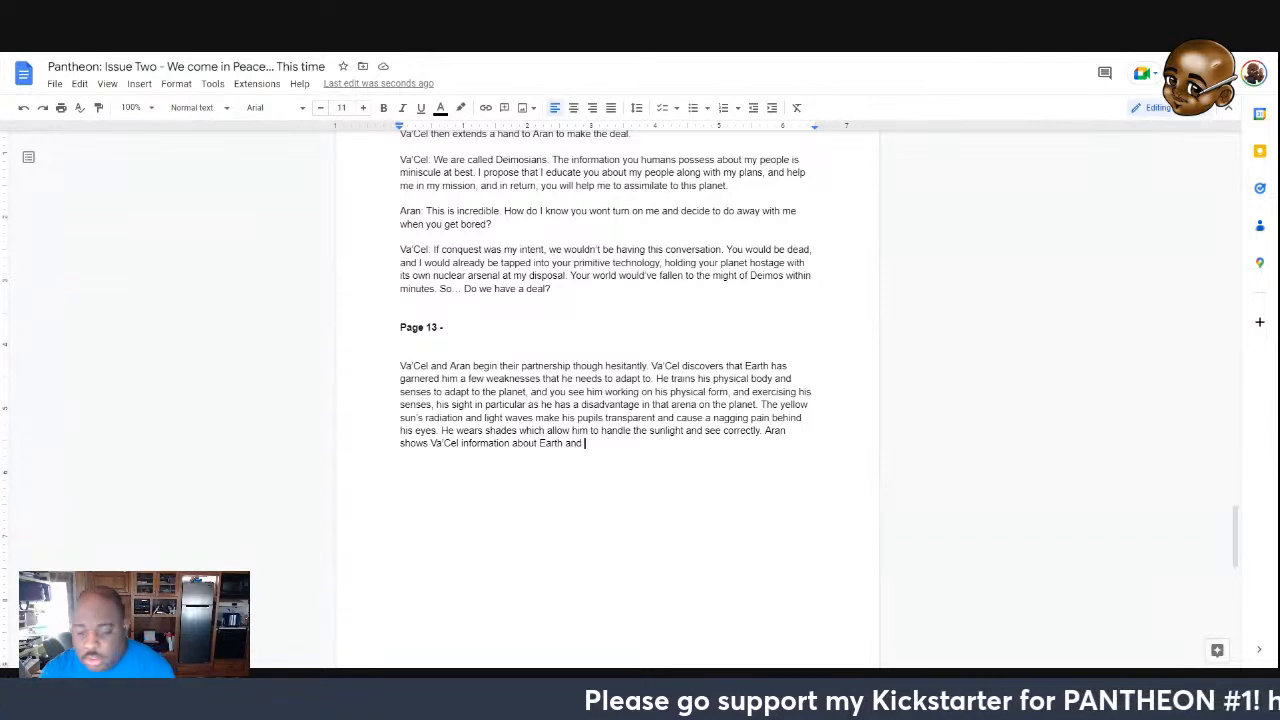
pyautogui.write('what ')
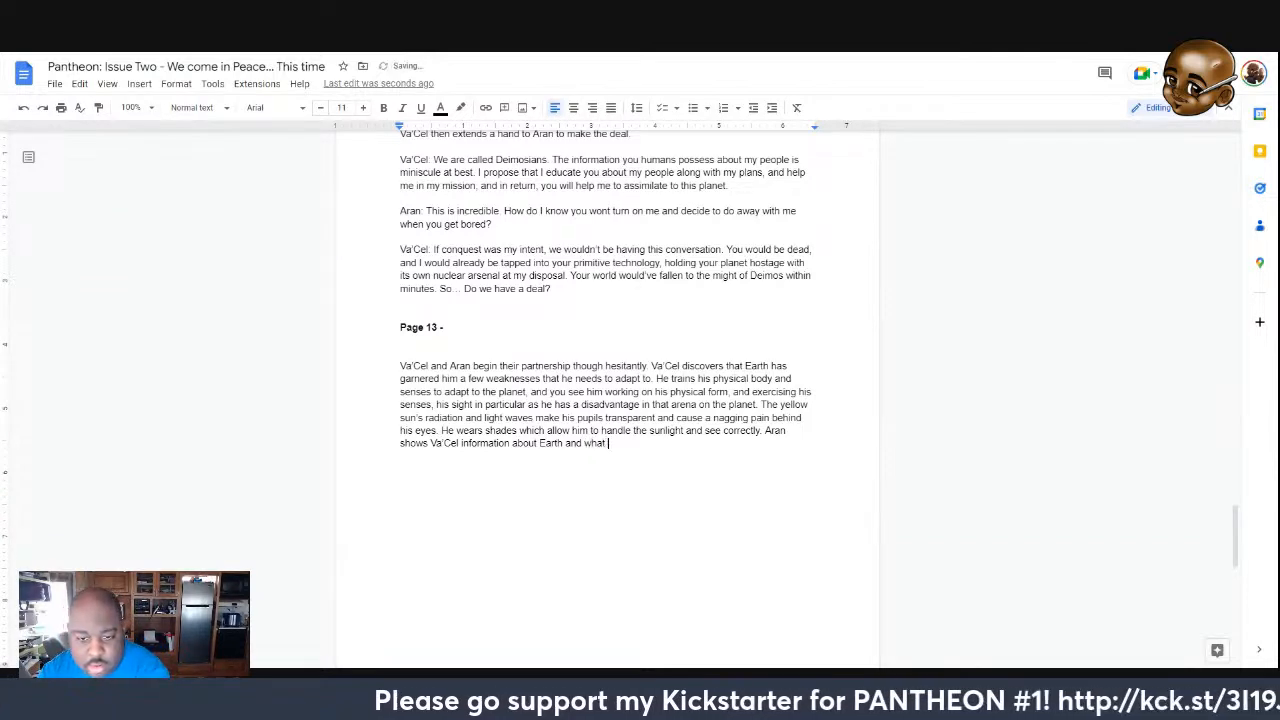
pyautogui.write('he has le')
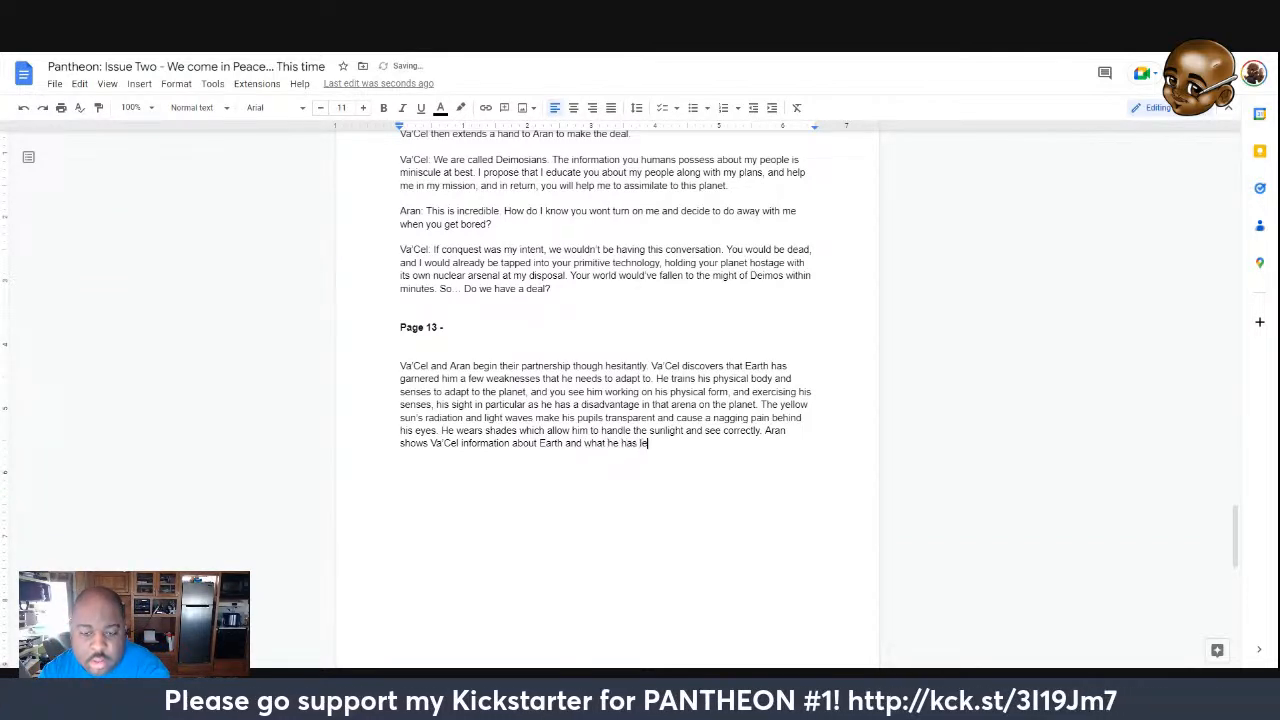
pyautogui.write('arned')
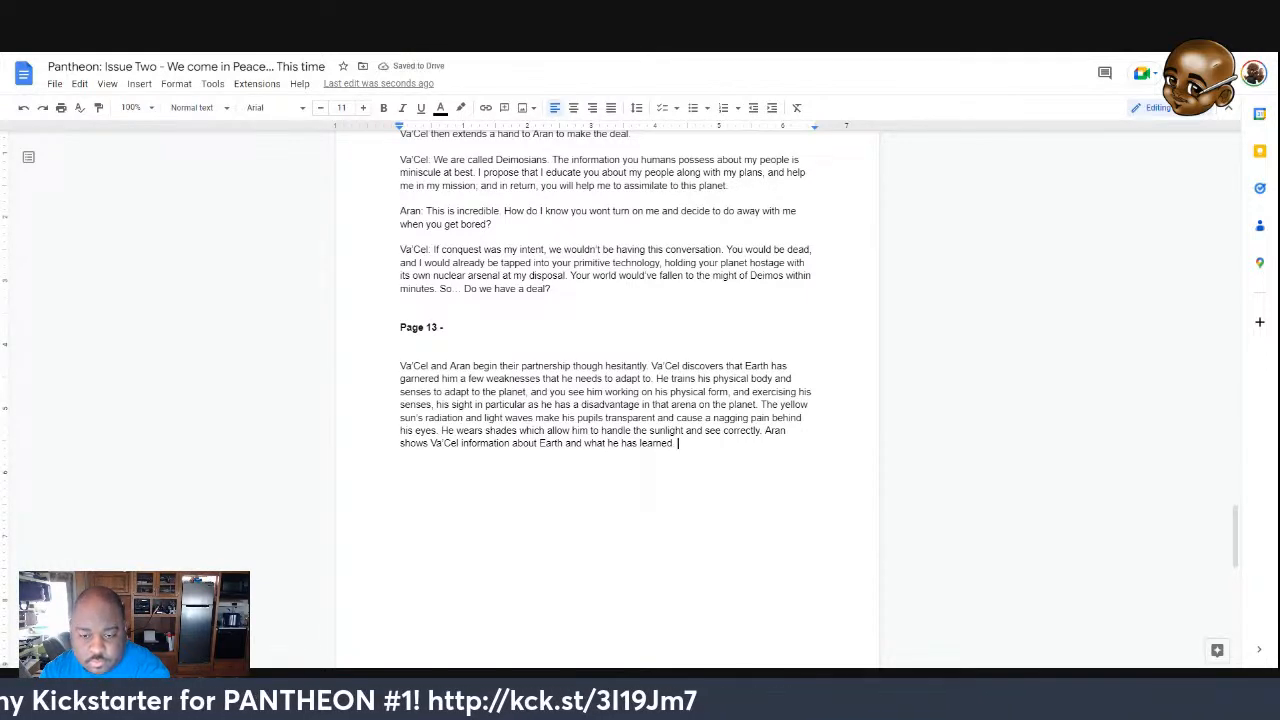
# Remove the period after "learned" and extend the sentence with "about the Deimosians and"
pyautogui.press('BackSpace')
pyautogui.press('BackSpace')
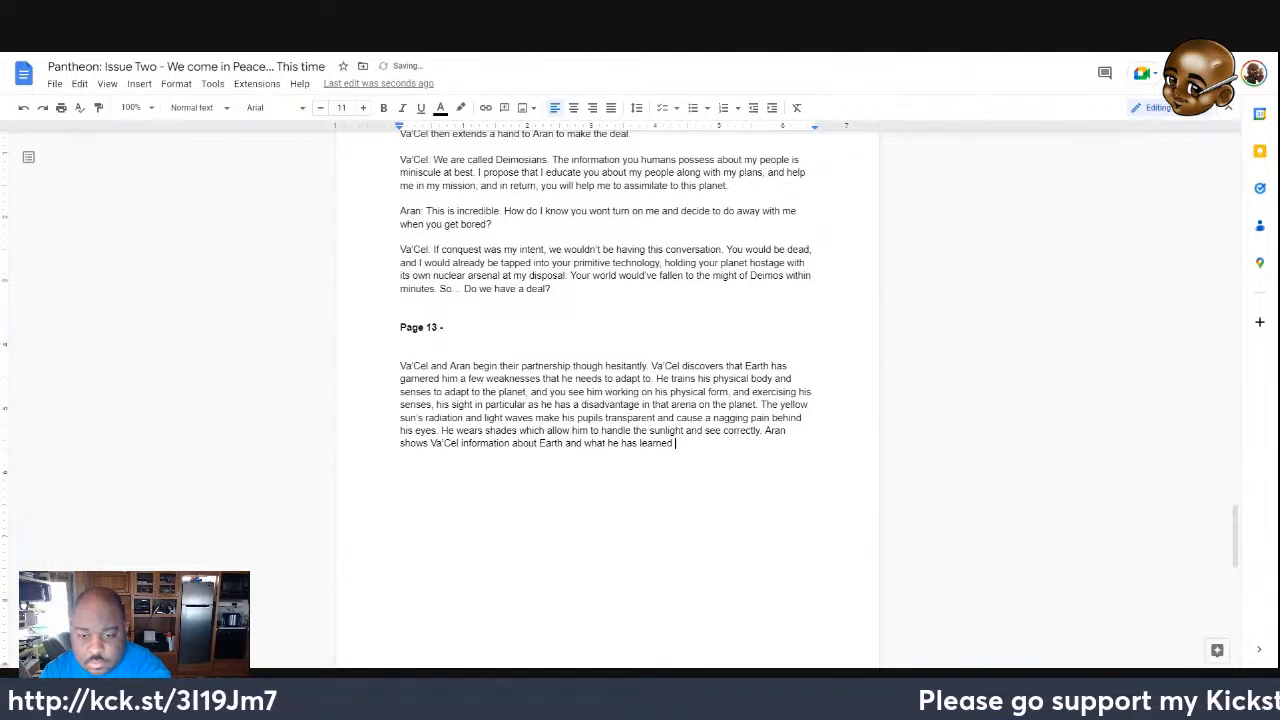
pyautogui.write('about the D')
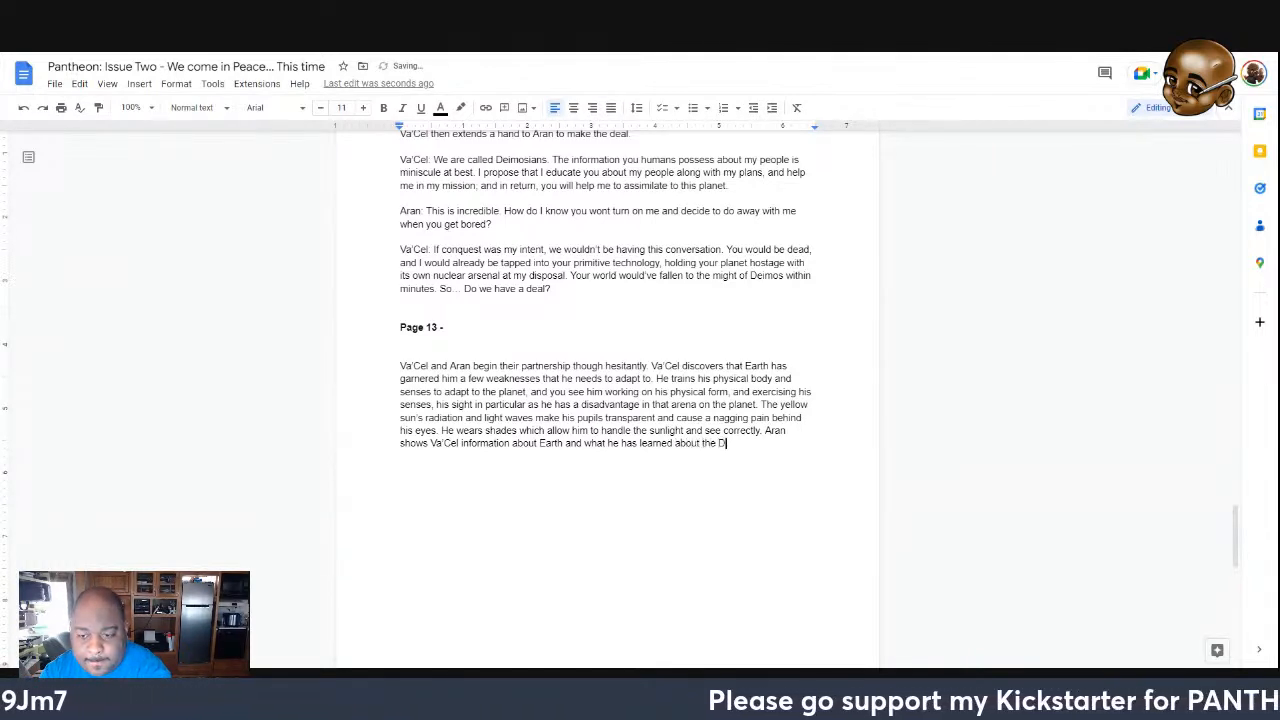
pyautogui.write('eimosians a')
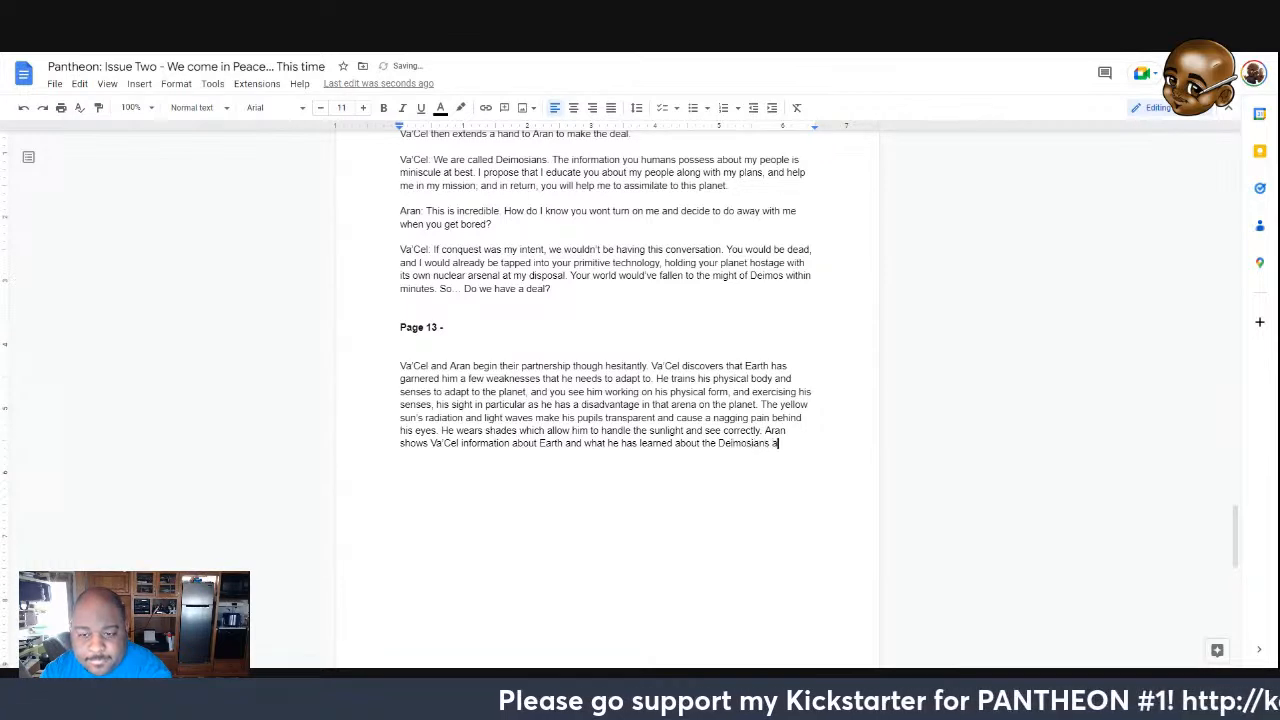
pyautogui.write('nd e')
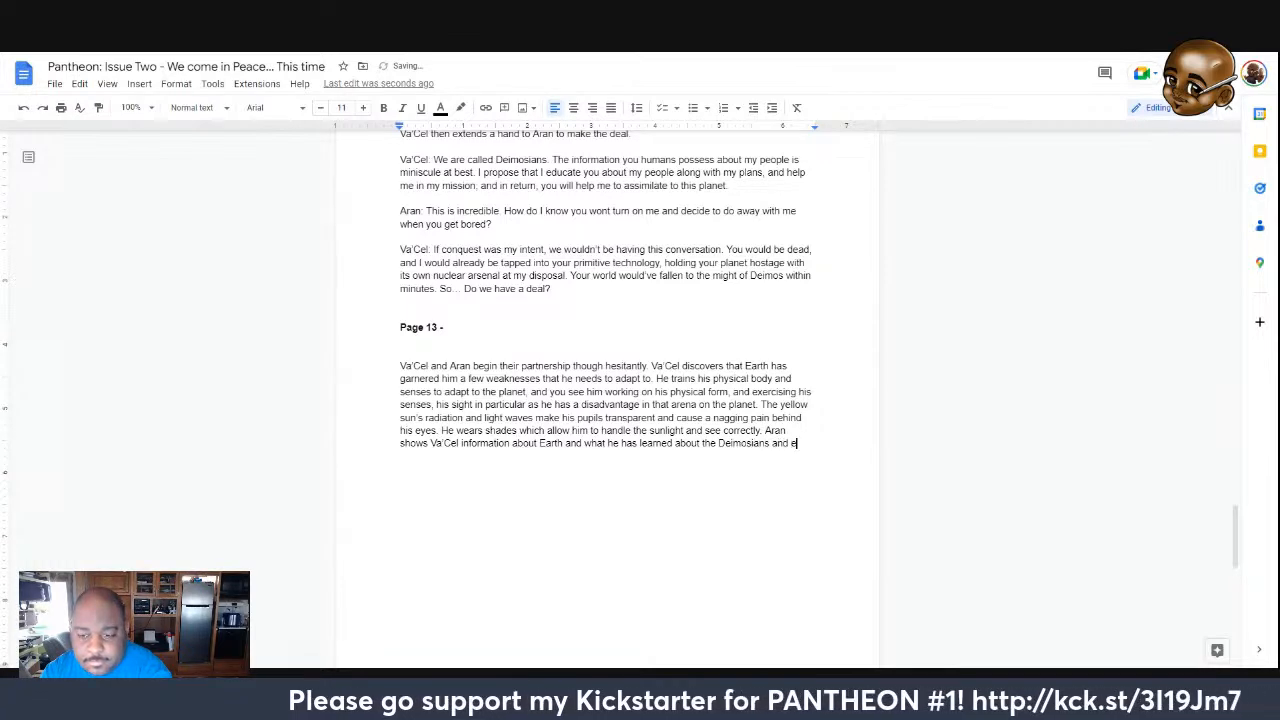
# Finish the sentence about what Aran has learned with "the evolution of humanity."
pyautogui.write('humanity')
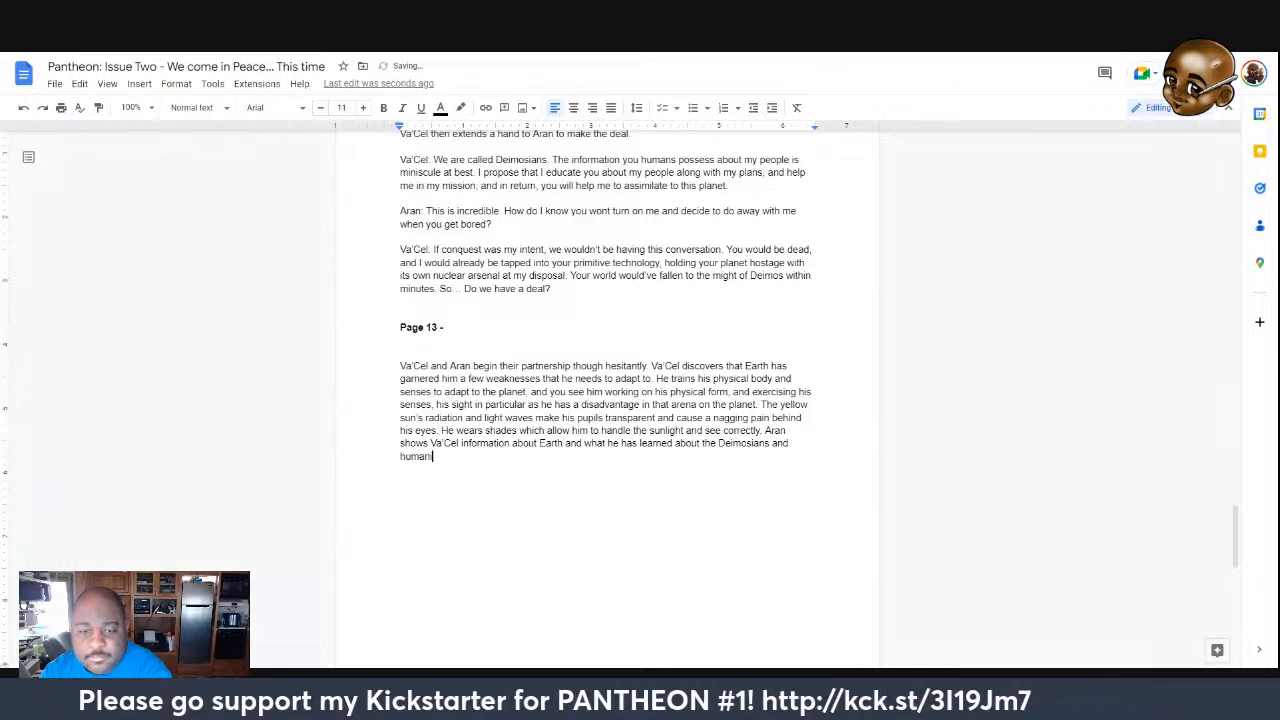
pyautogui.press('BackSpace')
pyautogui.press('BackSpace')
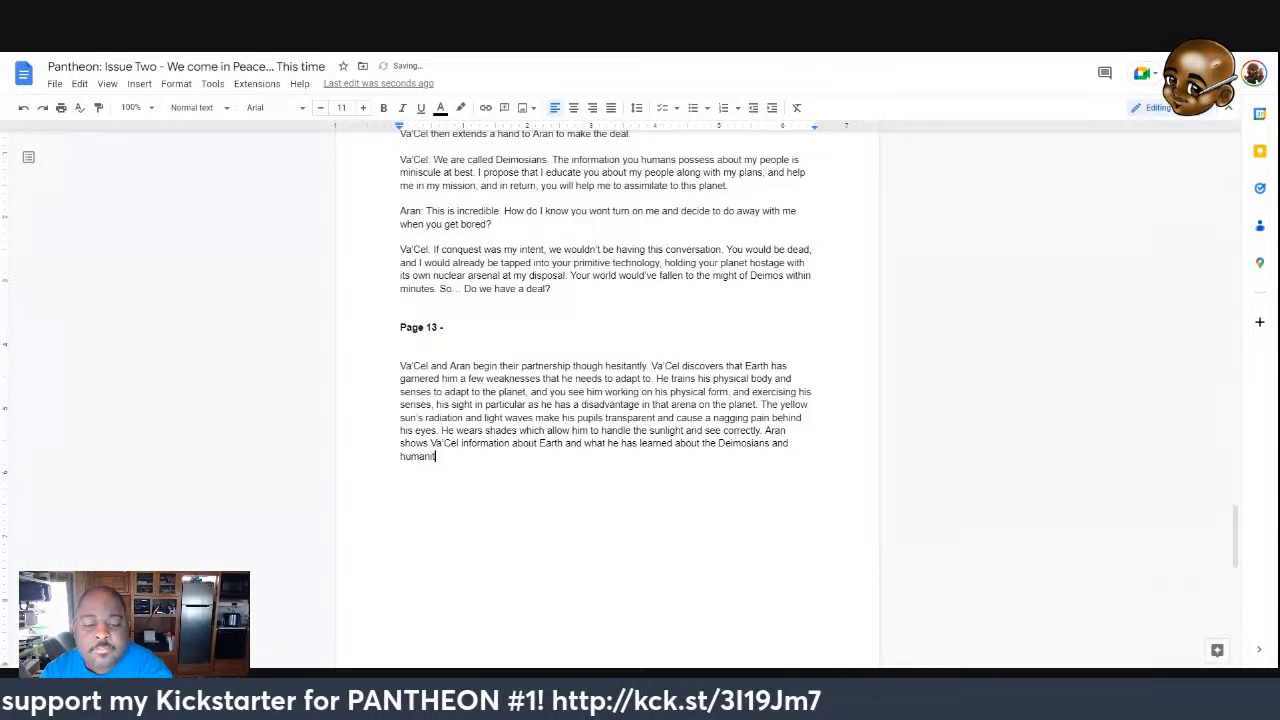
pyautogui.write('ity')
pyautogui.press('BackSpace')
pyautogui.press('BackSpace')
pyautogui.press('BackSpace')
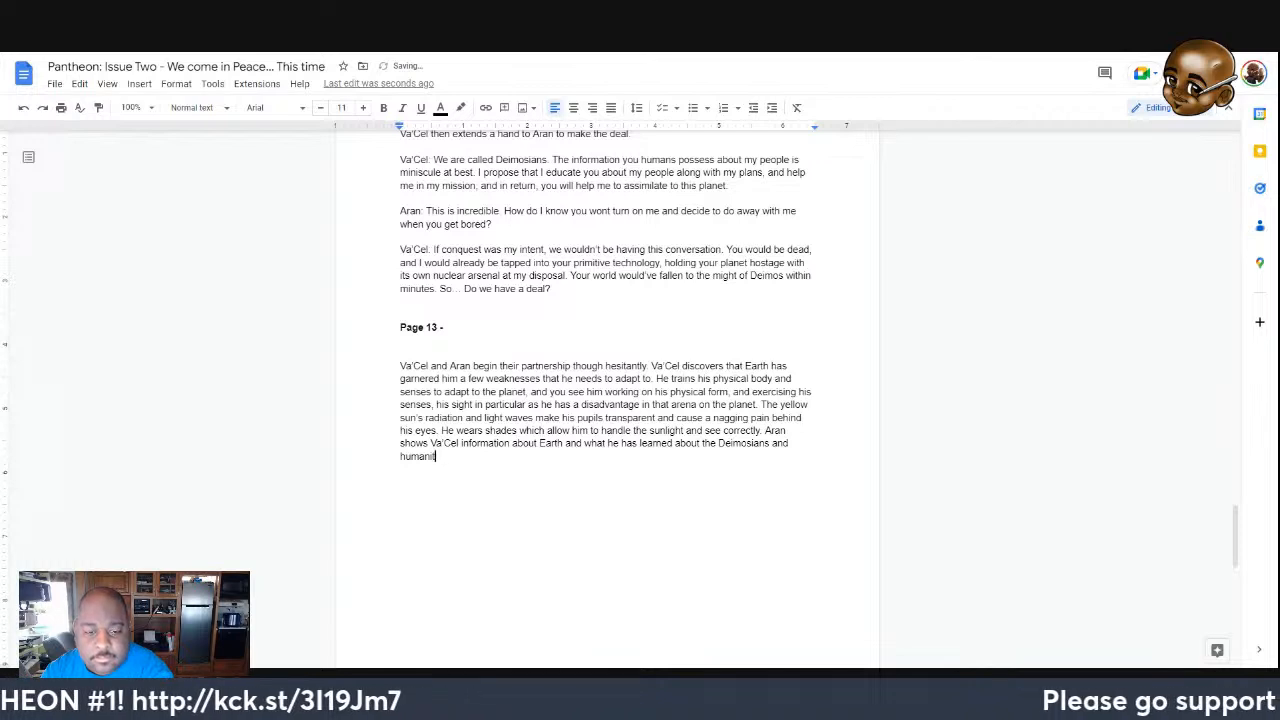
pyautogui.press('BackSpace')
pyautogui.press('BackSpace')
pyautogui.press('BackSpace')
pyautogui.write('the e')
pyautogui.write('volution of ')
pyautogui.write('humanity. ')
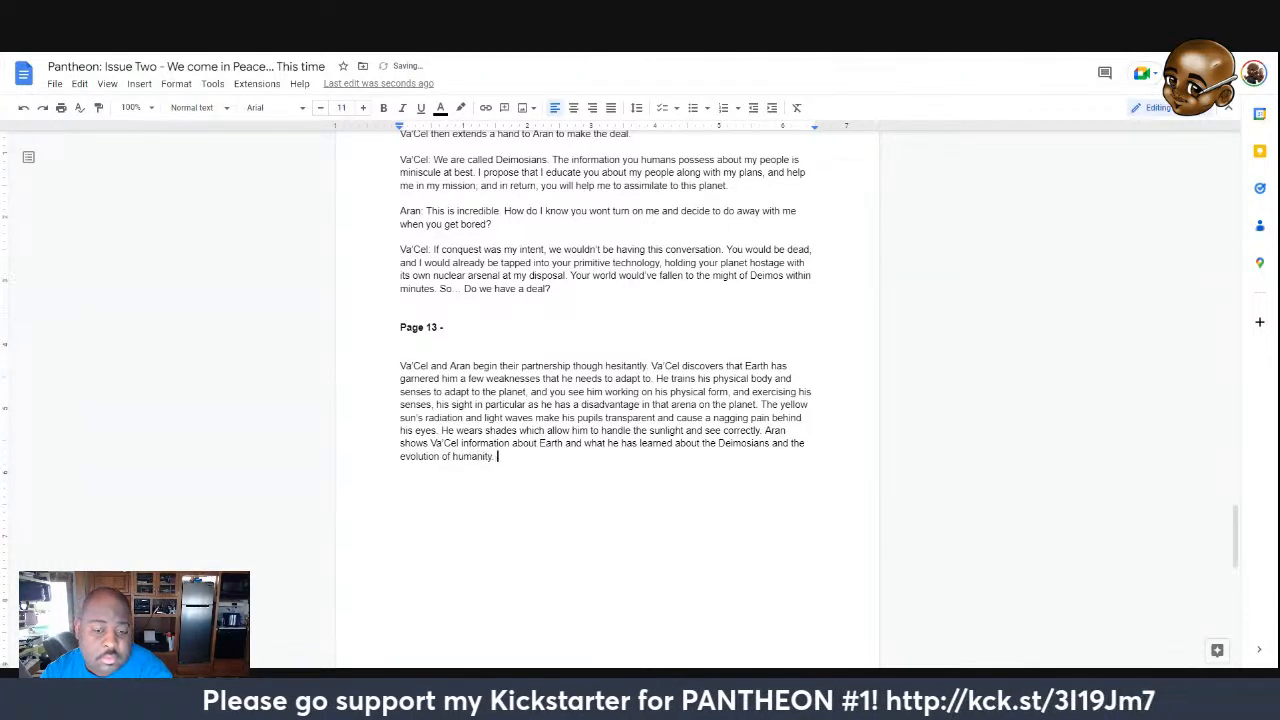
# Add "Va'Cel observes wars, political unrest etc." to the Page 13 description
pyautogui.write("Va'Cel c")
pyautogui.write('bserves wars, political ')
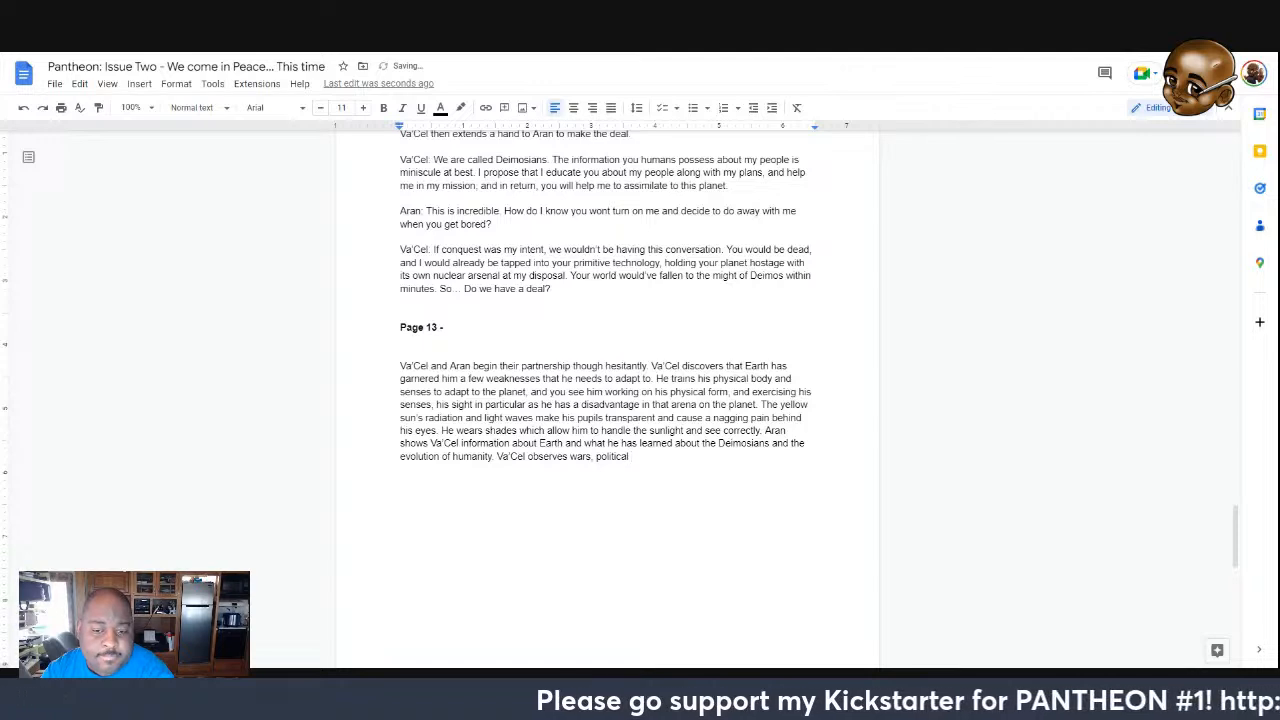
pyautogui.write('unrest')
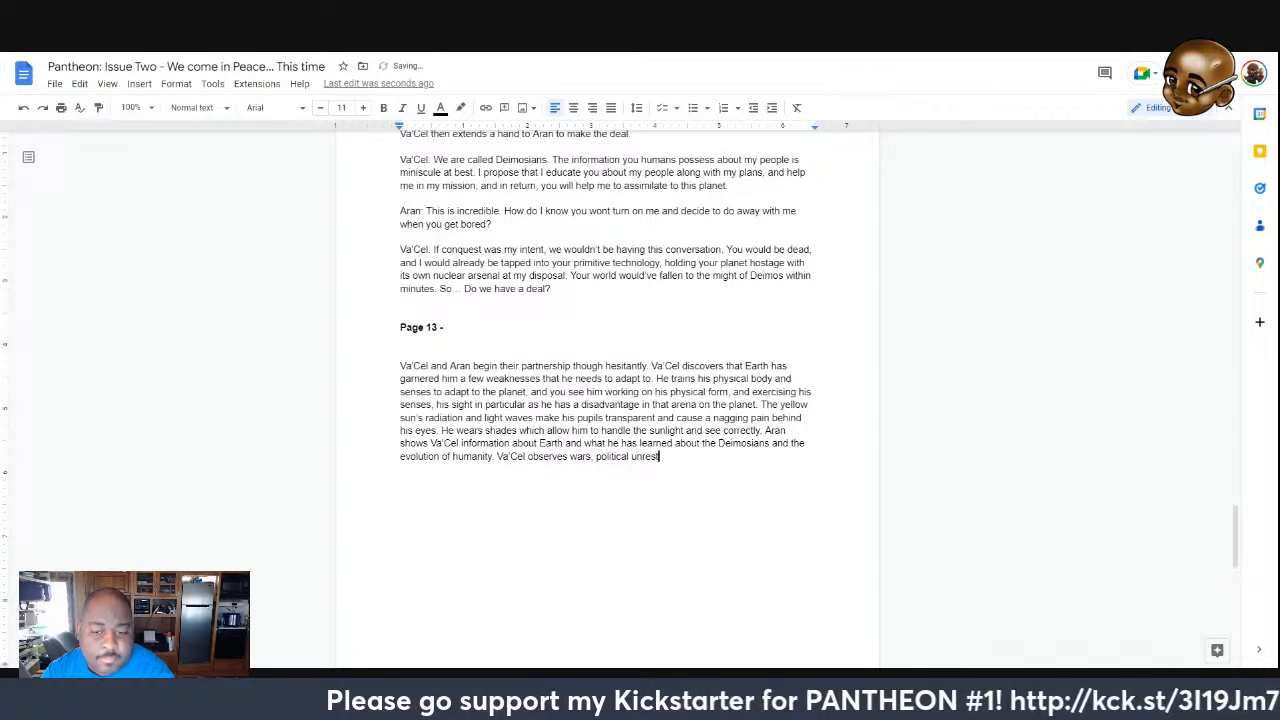
pyautogui.write(' etc')
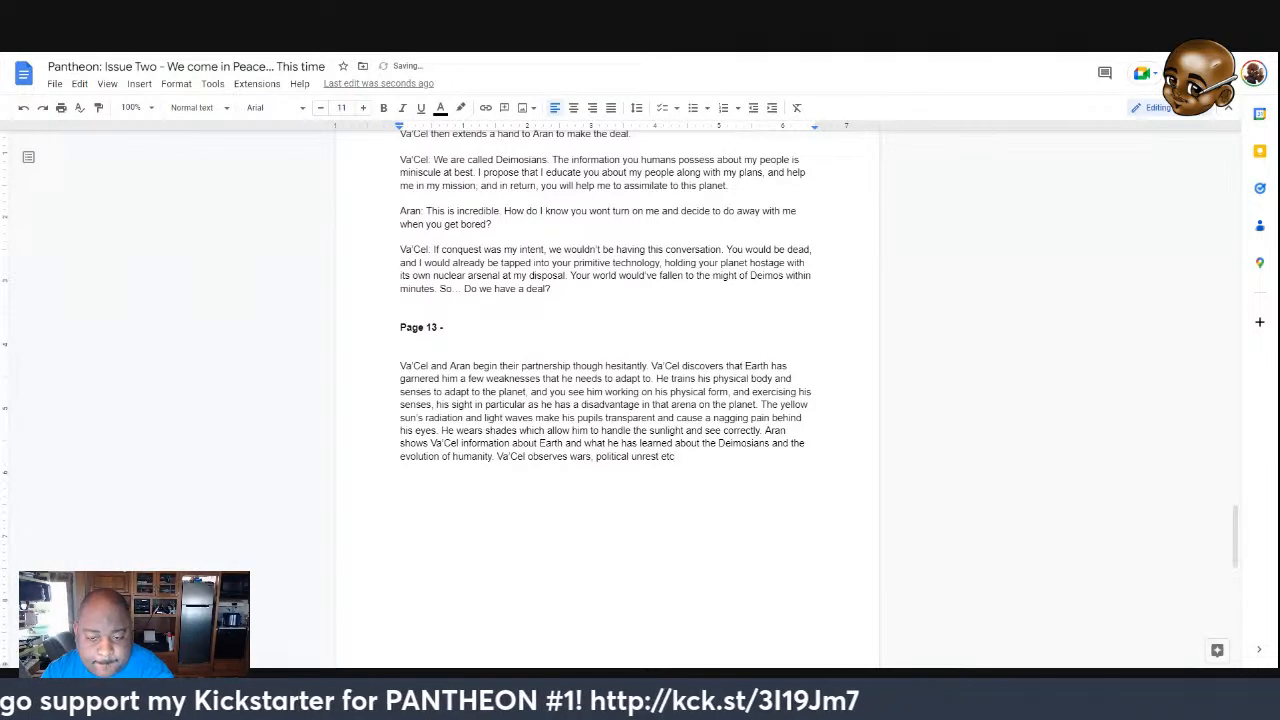
pyautogui.write('. ')
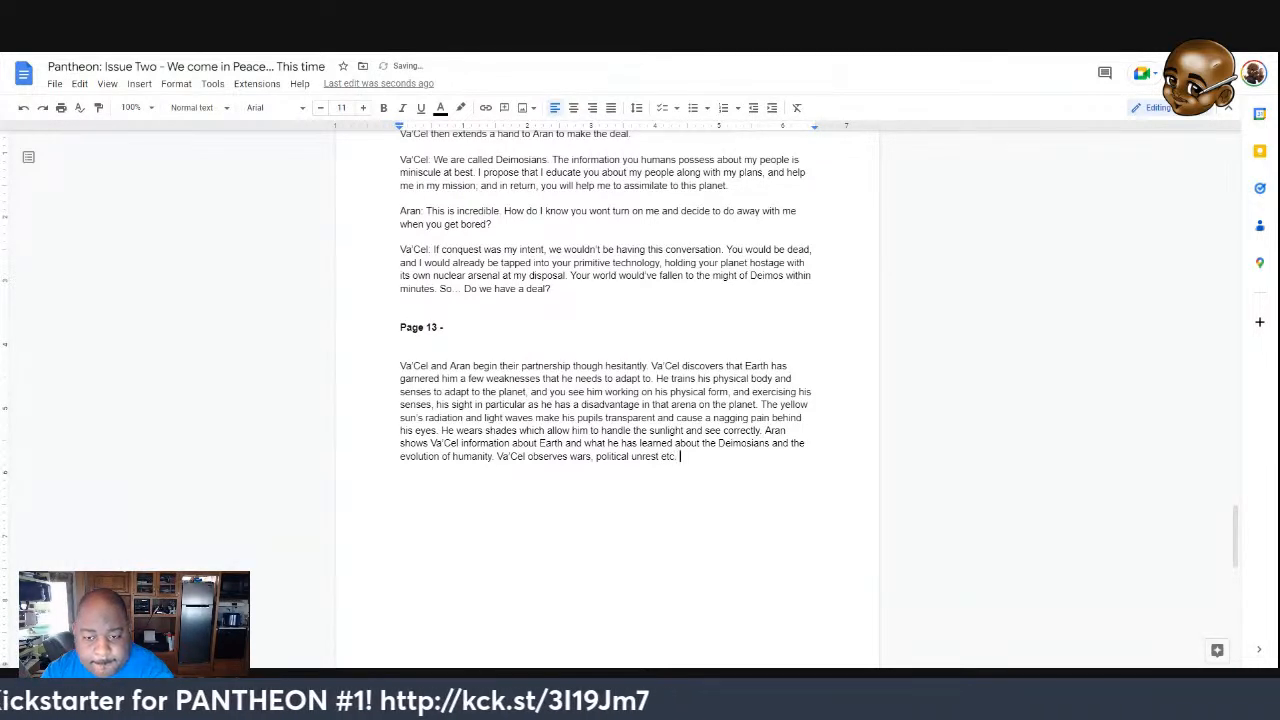
# Add "You also see Va'Cel and Aran working on the ship" to the end of the Page 13 description
pyautogui.write('You a')
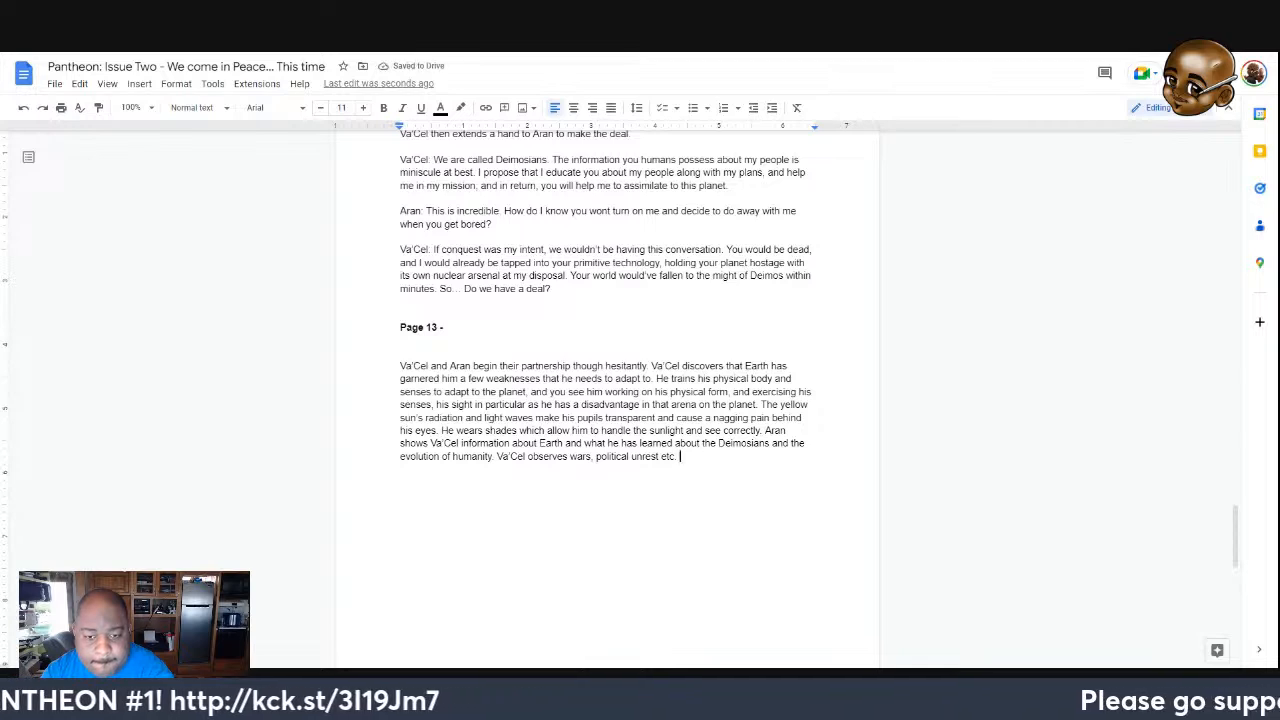
pyautogui.write('lso see')
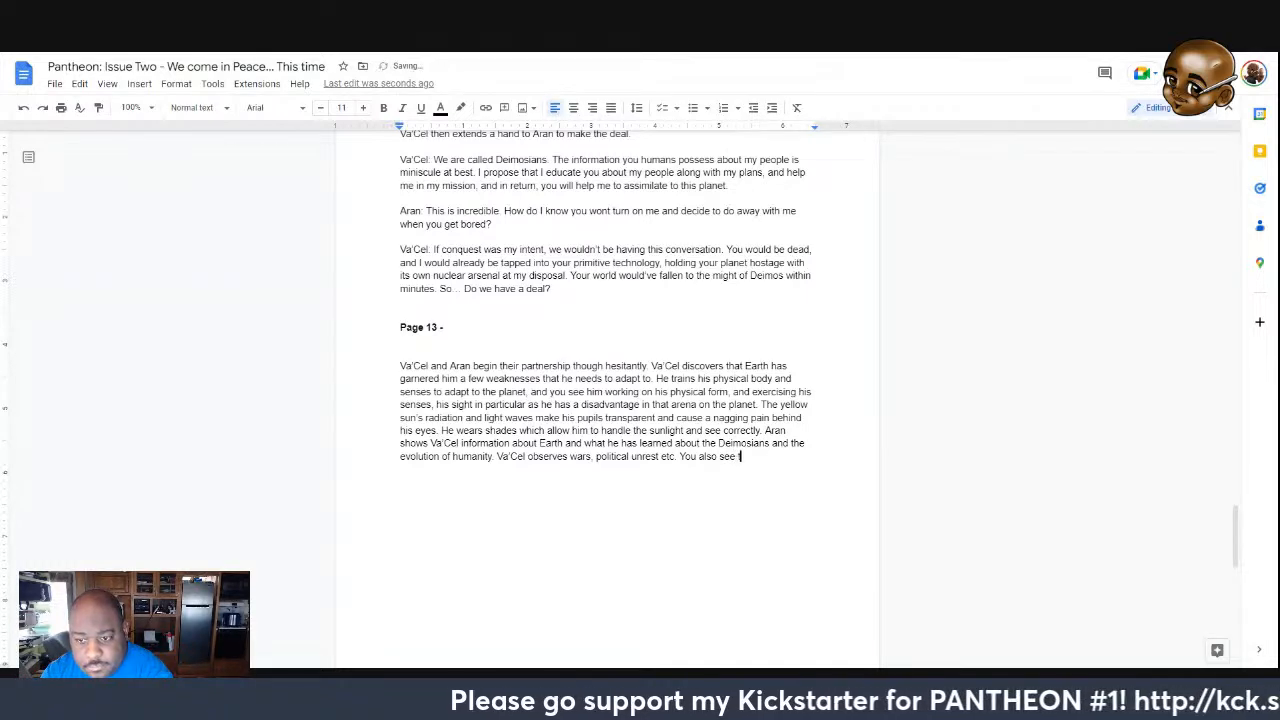
pyautogui.write("Va'")
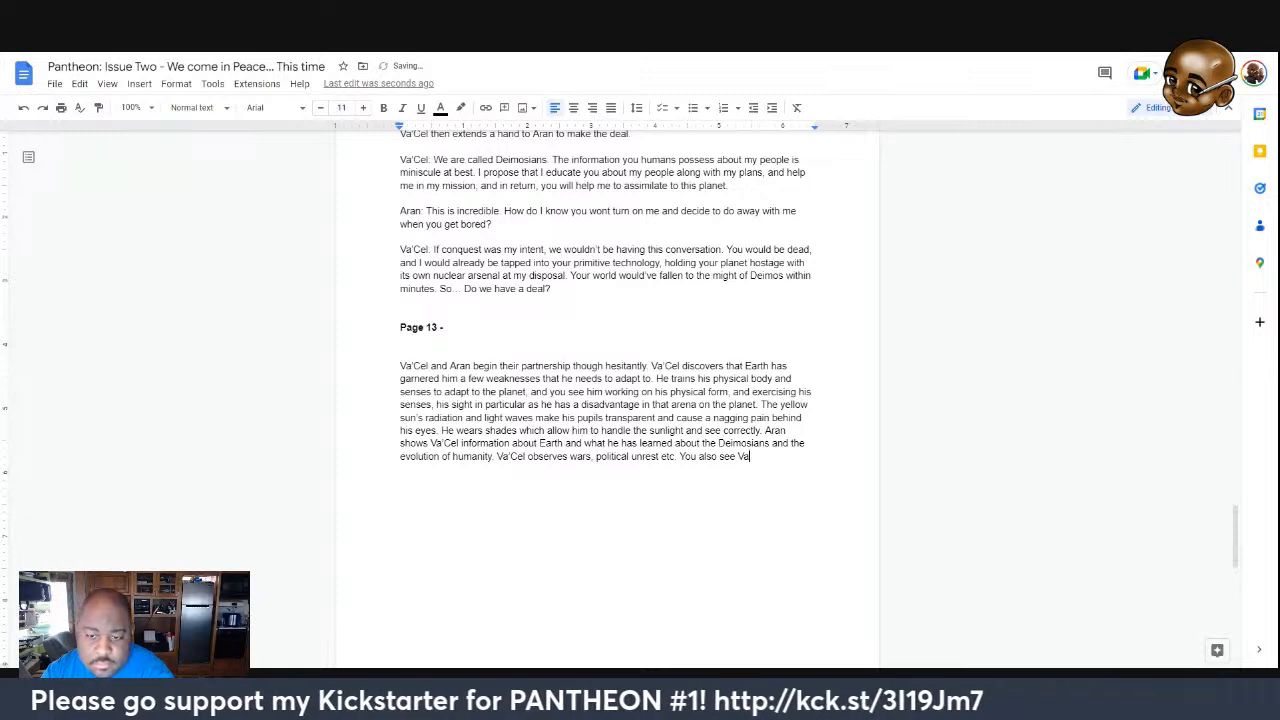
pyautogui.press('BackSpace')
pyautogui.write("'Cel")
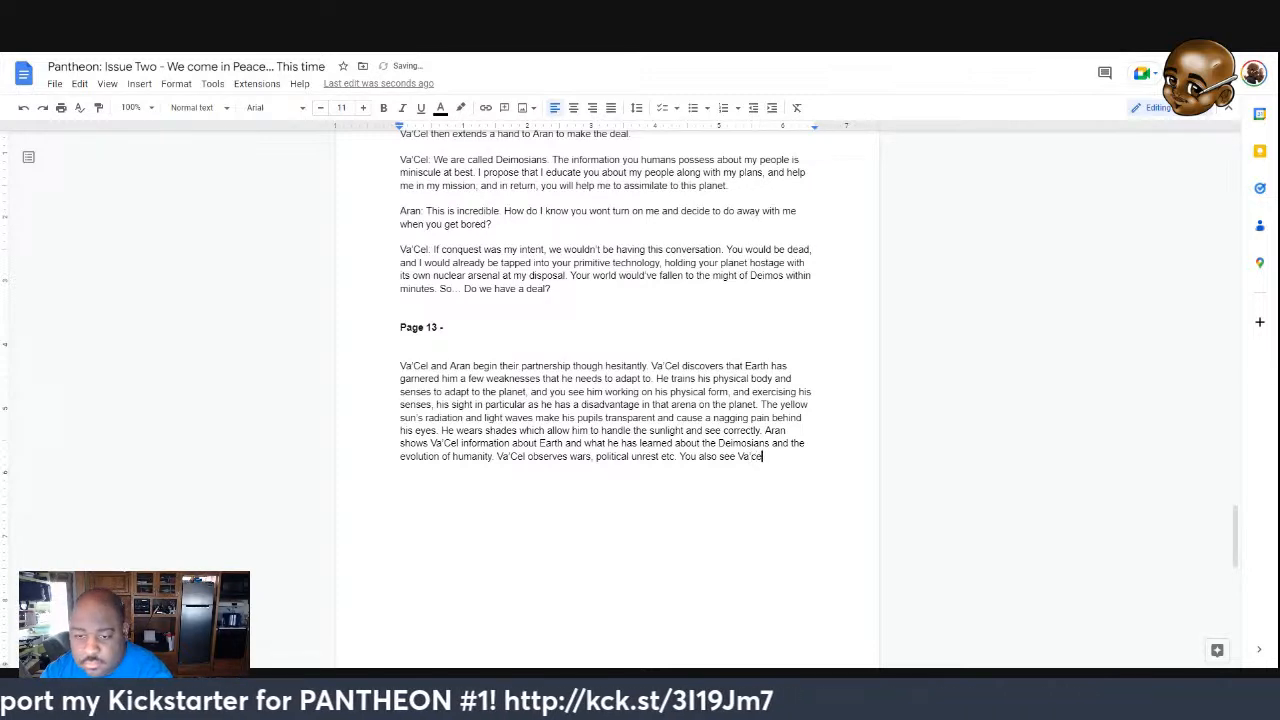
pyautogui.write(' a')
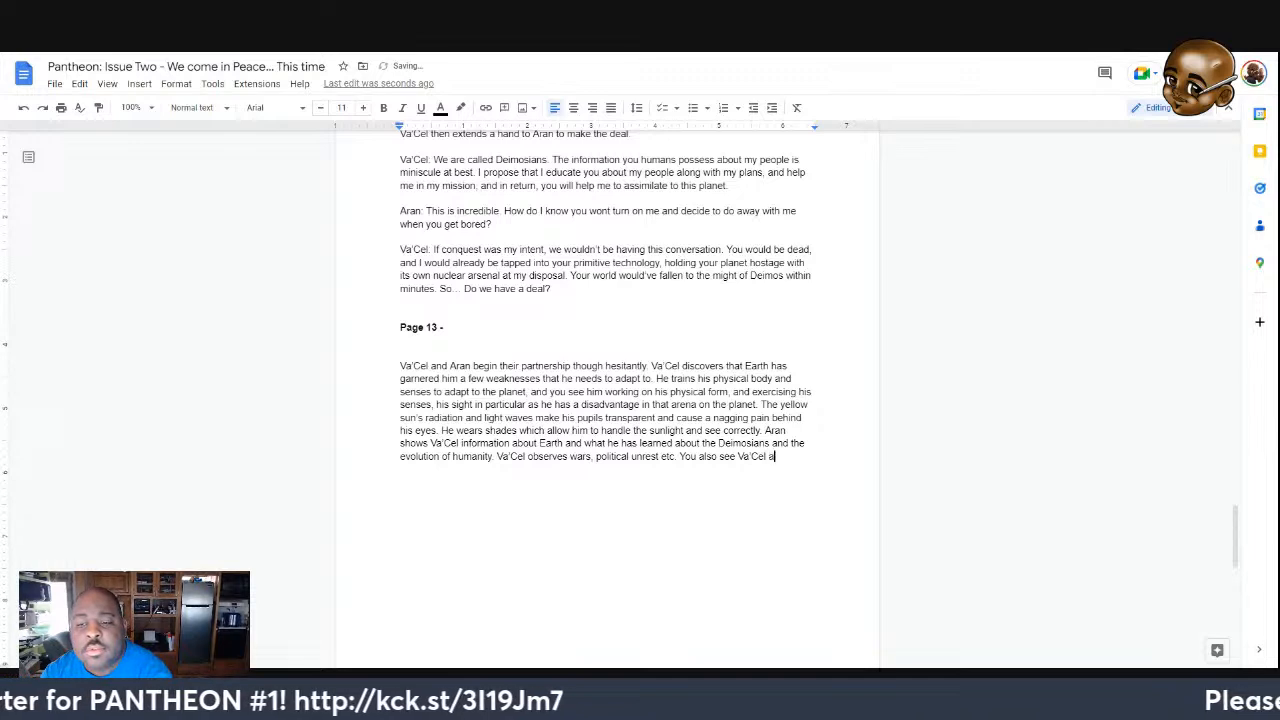
pyautogui.write('nd Aran work')
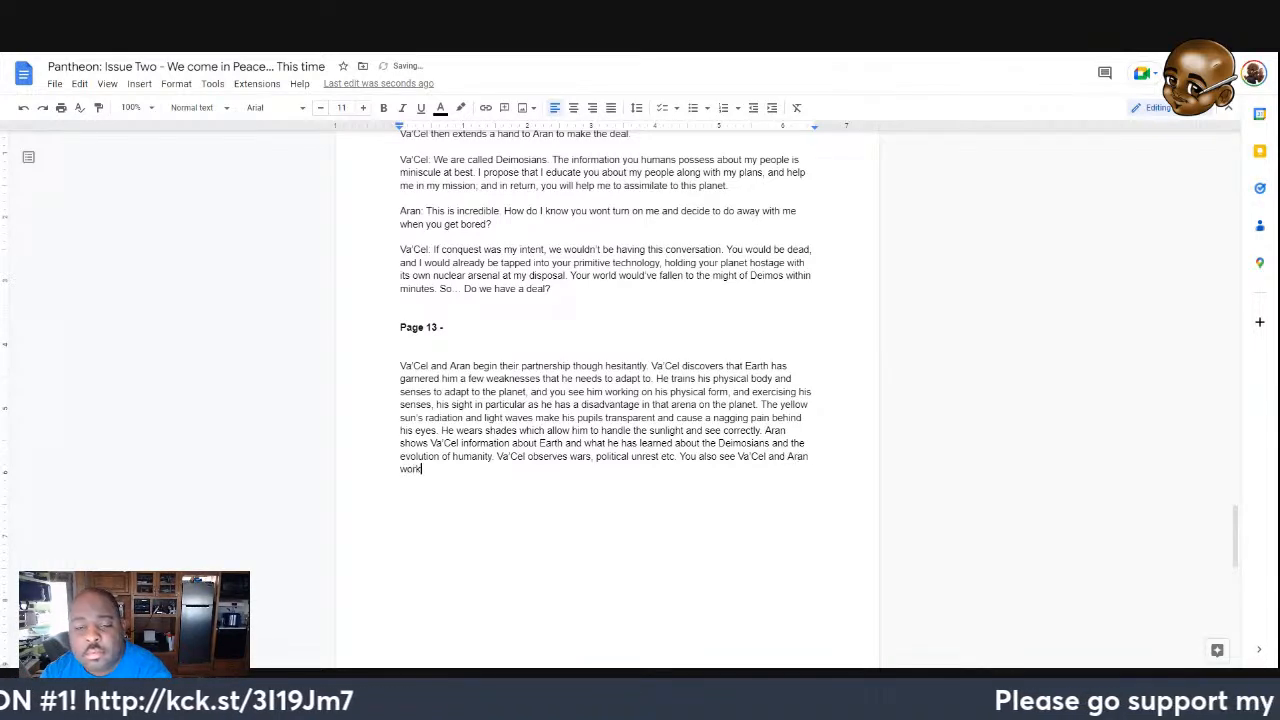
pyautogui.write('ing on the ship')
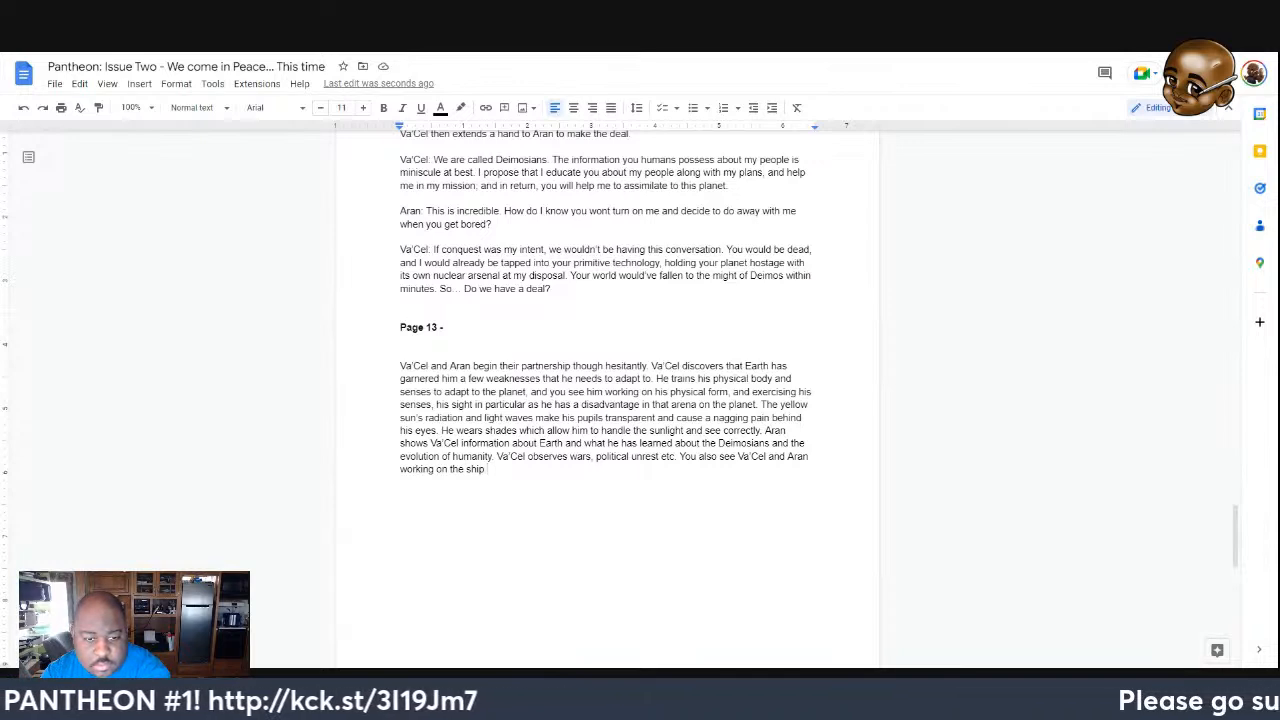
# Finish the sentence about working on the ship with "which has now become a permanent lair."
pyautogui.write('which ha')
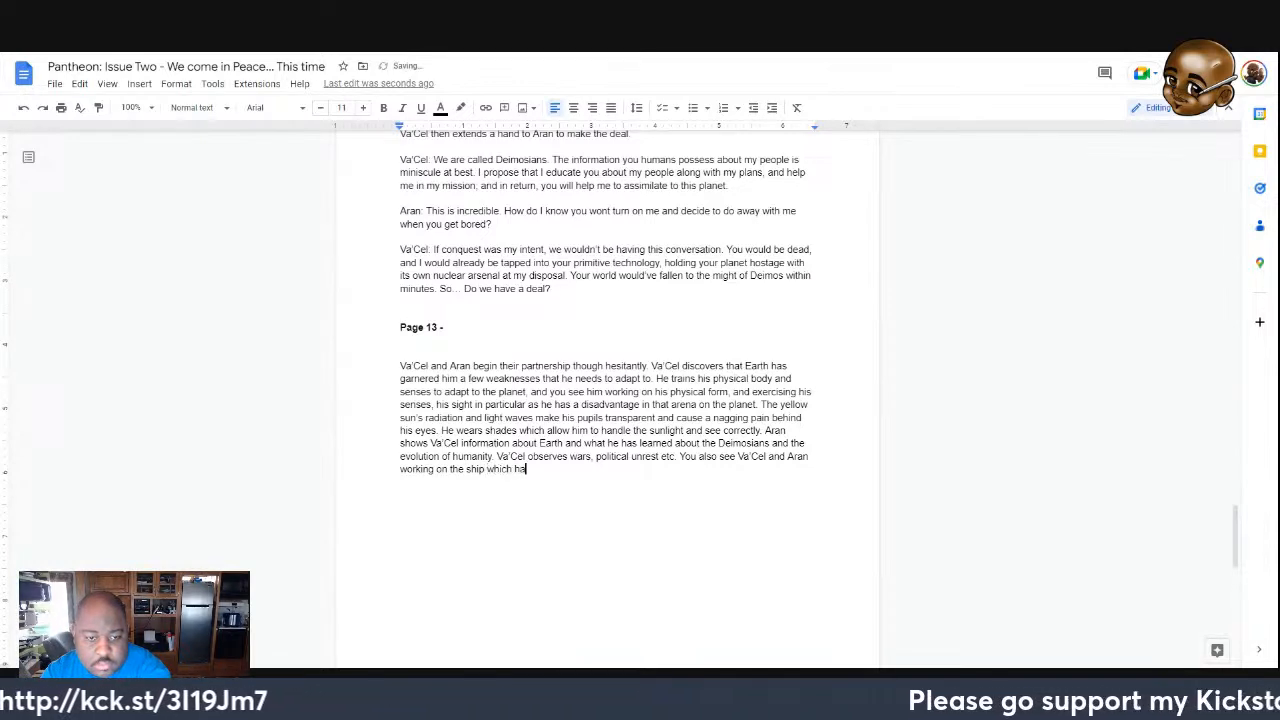
pyautogui.write('s now become')
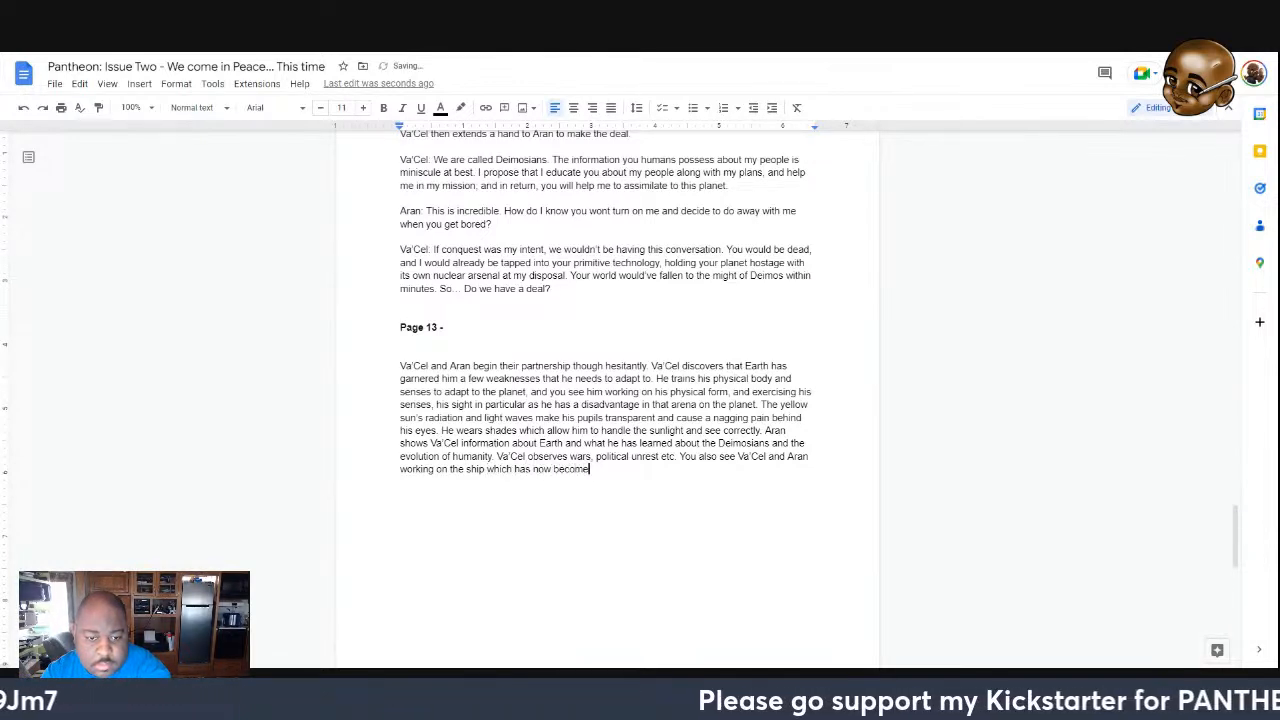
pyautogui.write(' a permanent lair')
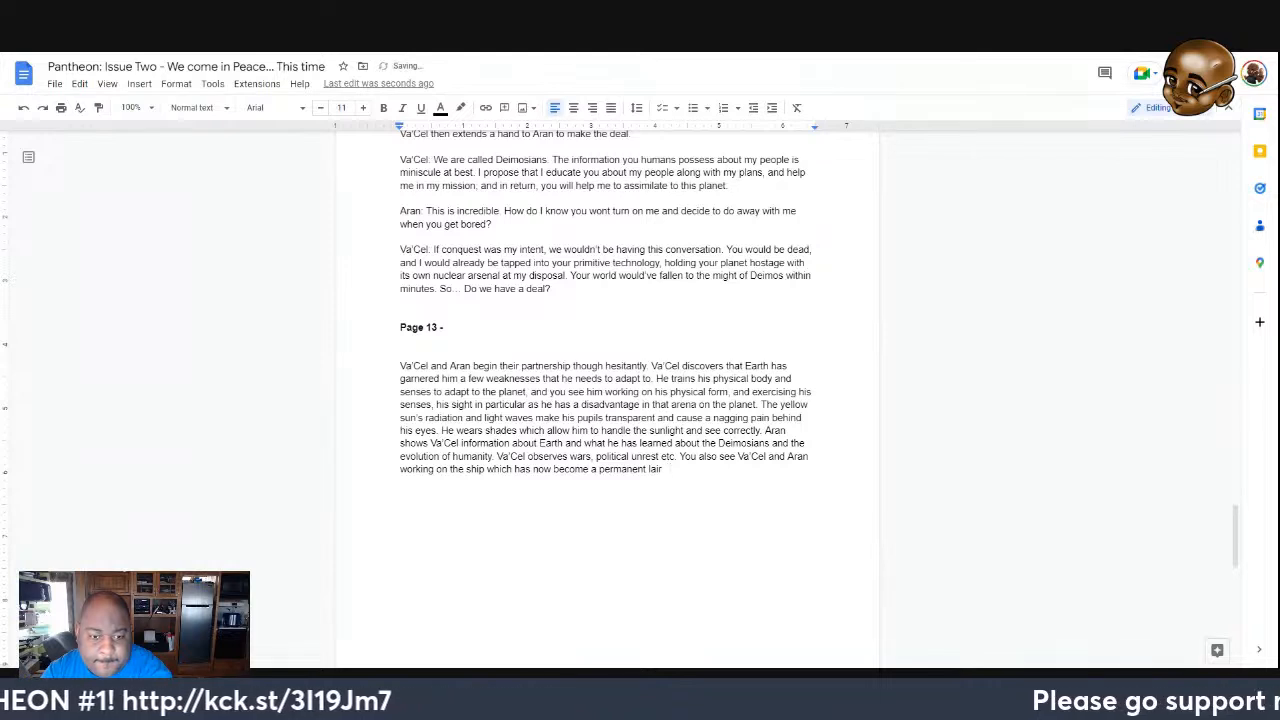
pyautogui.write('Va')
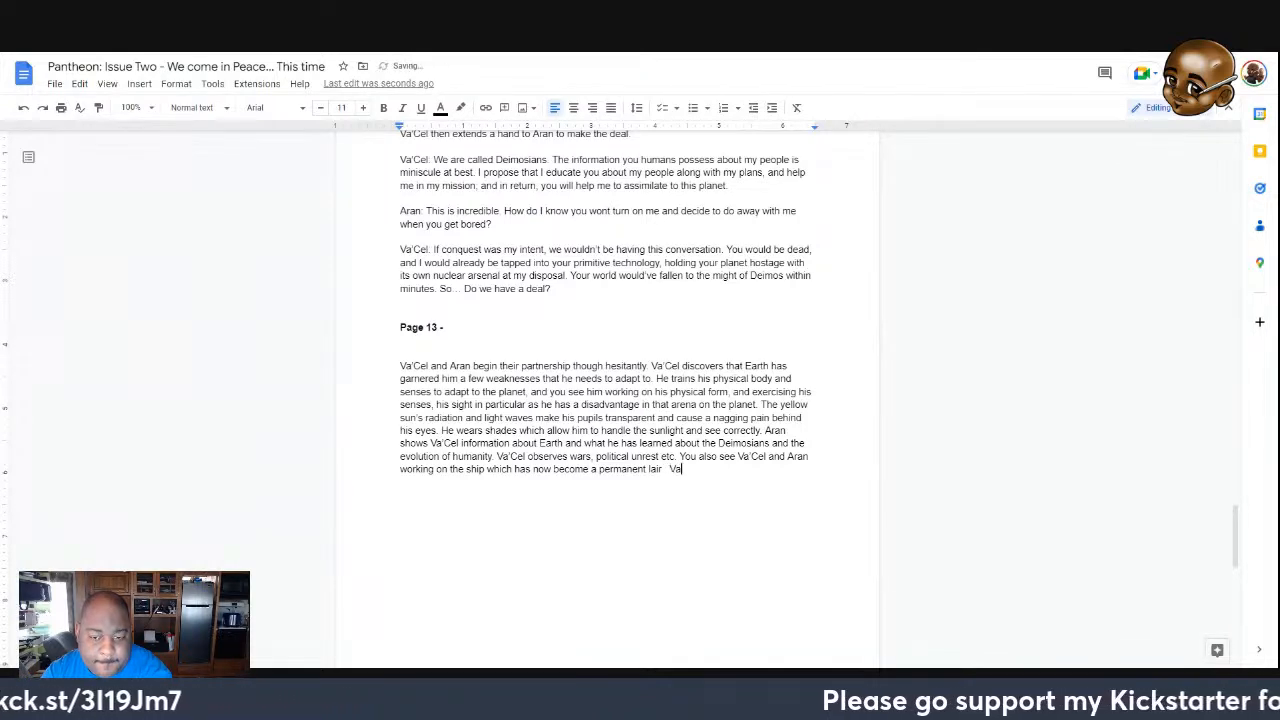
pyautogui.press('BackSpace')
pyautogui.press('BackSpace')
pyautogui.press('BackSpace')
pyautogui.press('BackSpace')
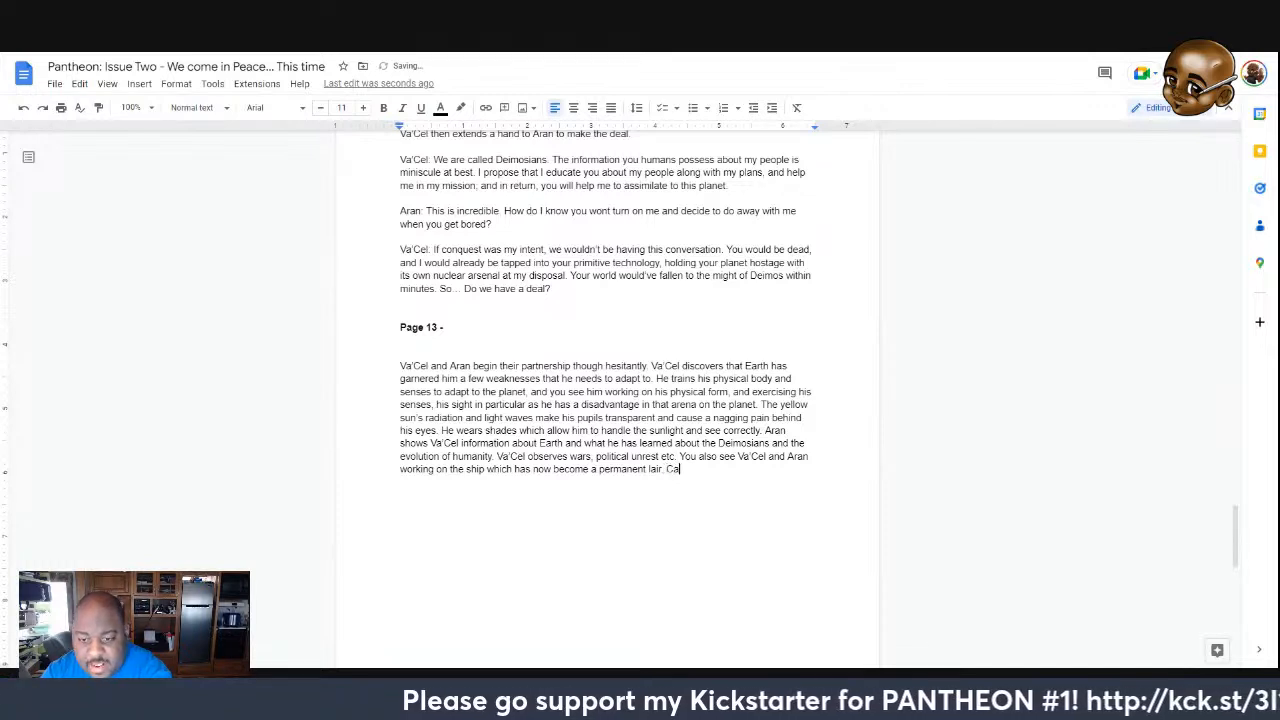
# Begin another Page 13 sentence with "Va'Cel presses a button on a console,"
pyautogui.write("Va'C")
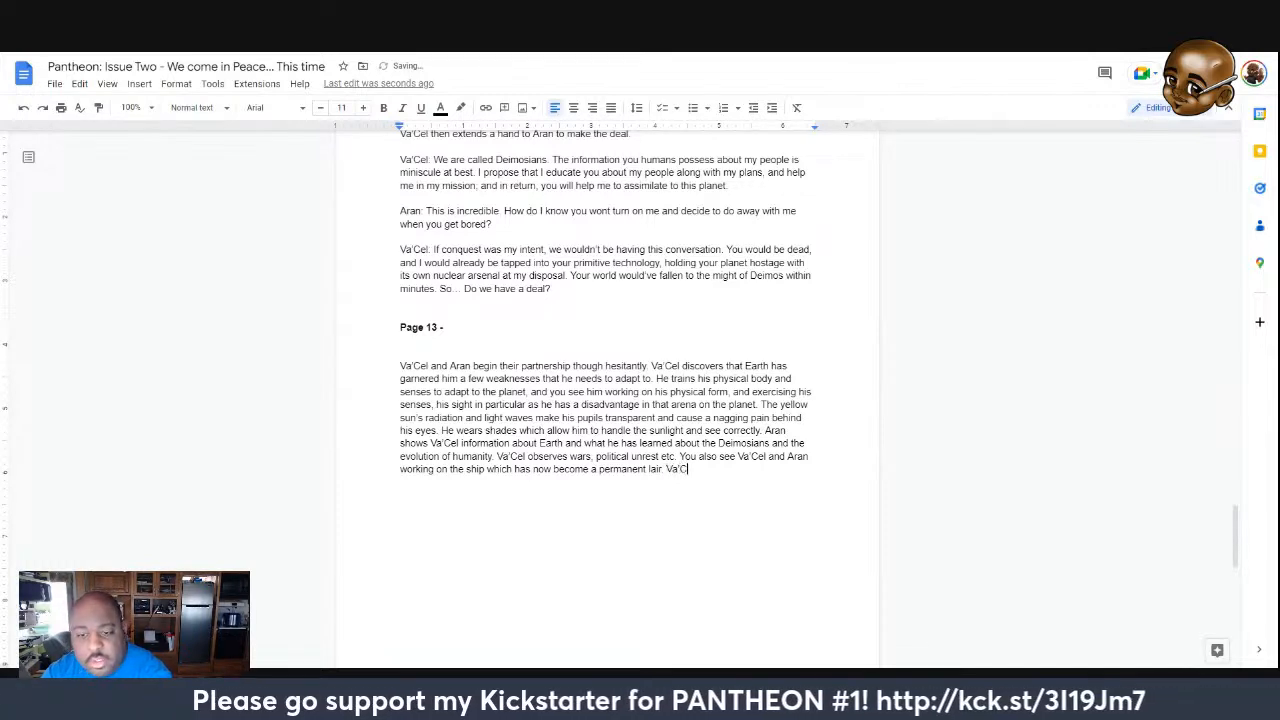
pyautogui.write('el presse')
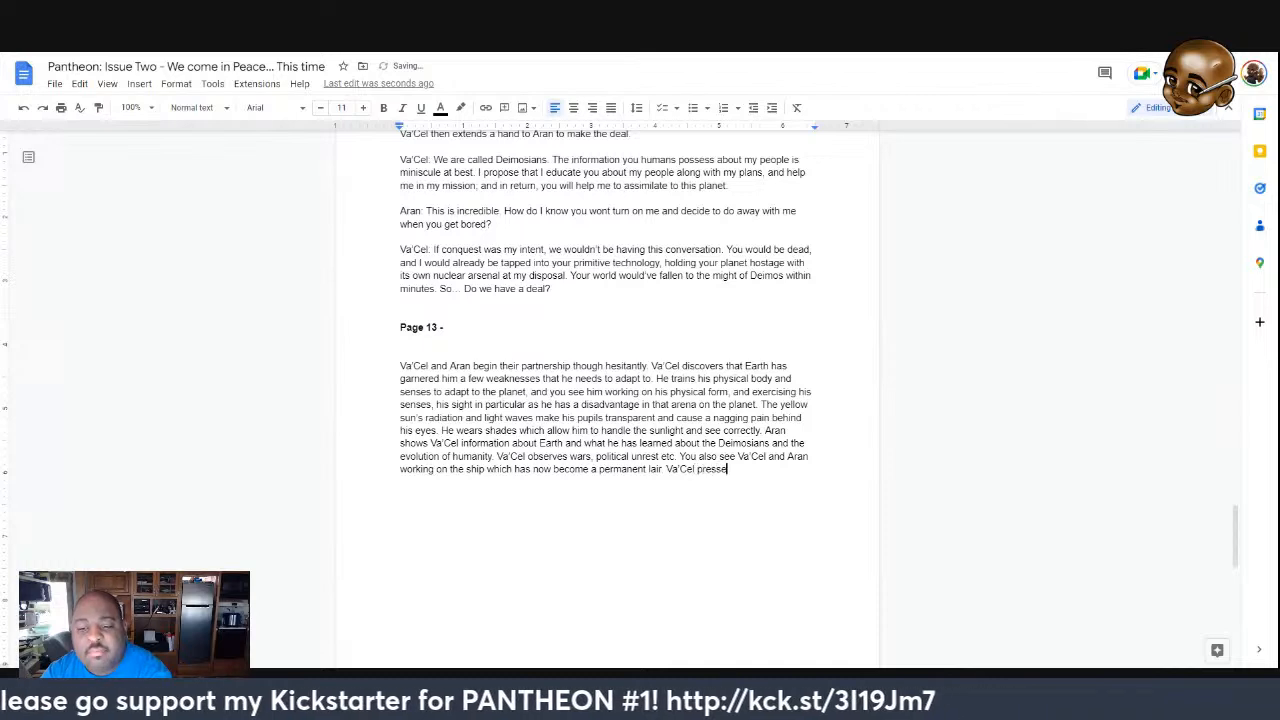
pyautogui.press('BackSpace')
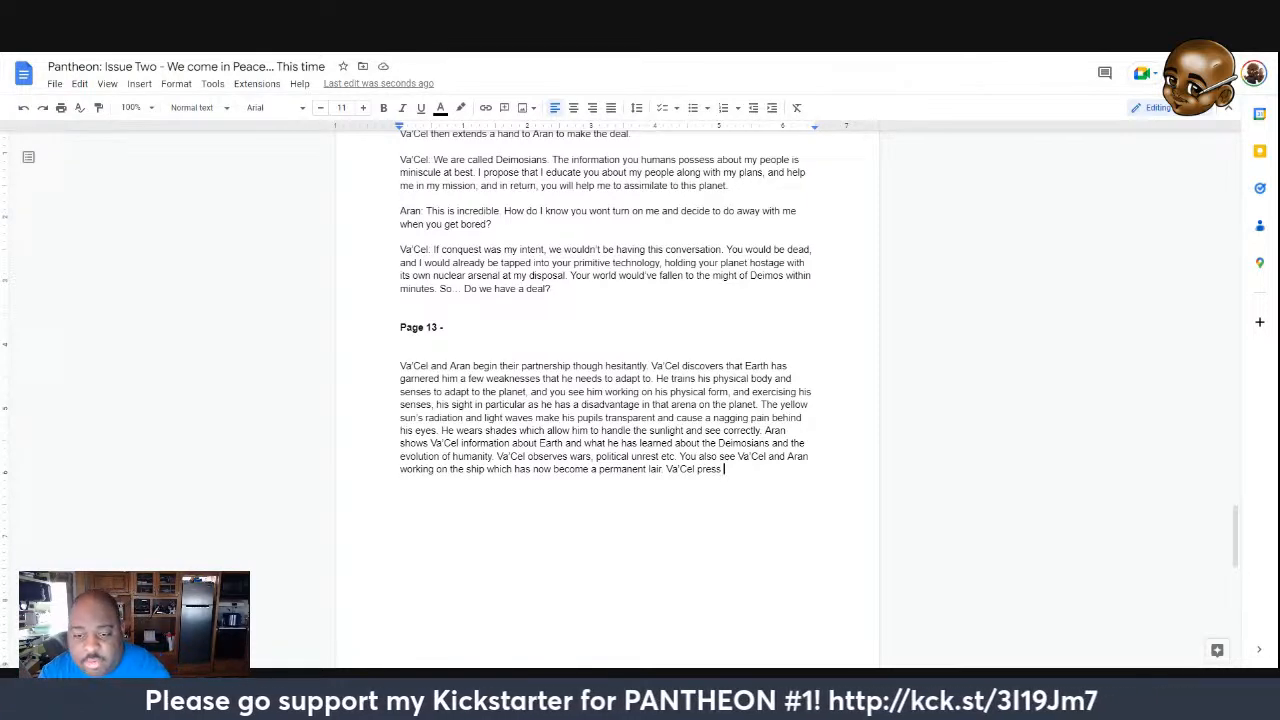
pyautogui.write('es a ')
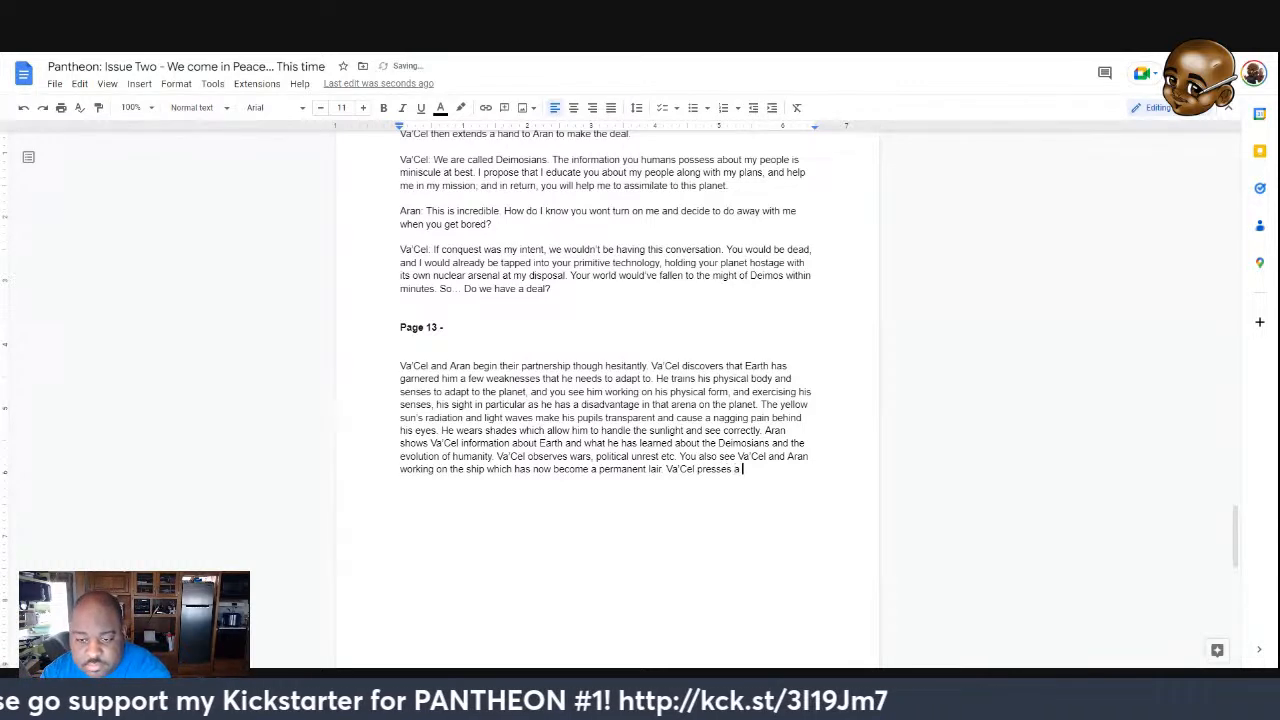
pyautogui.write('button o')
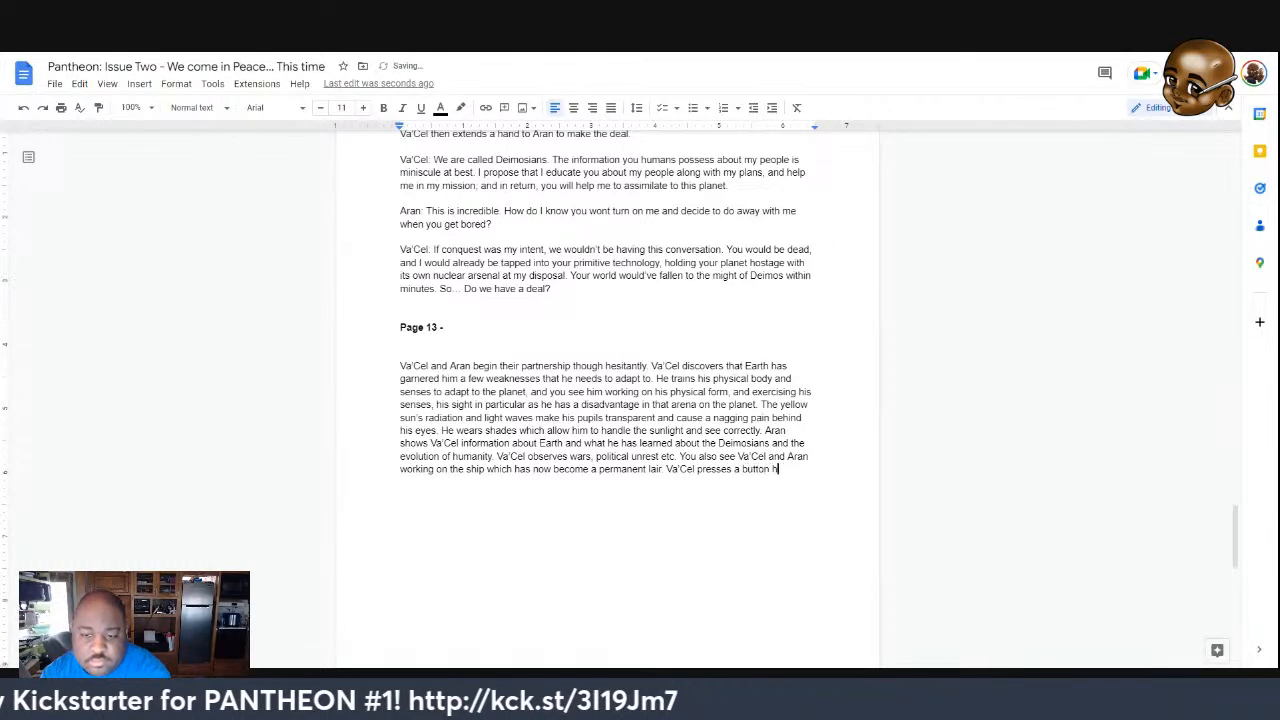
pyautogui.write('n a consu')
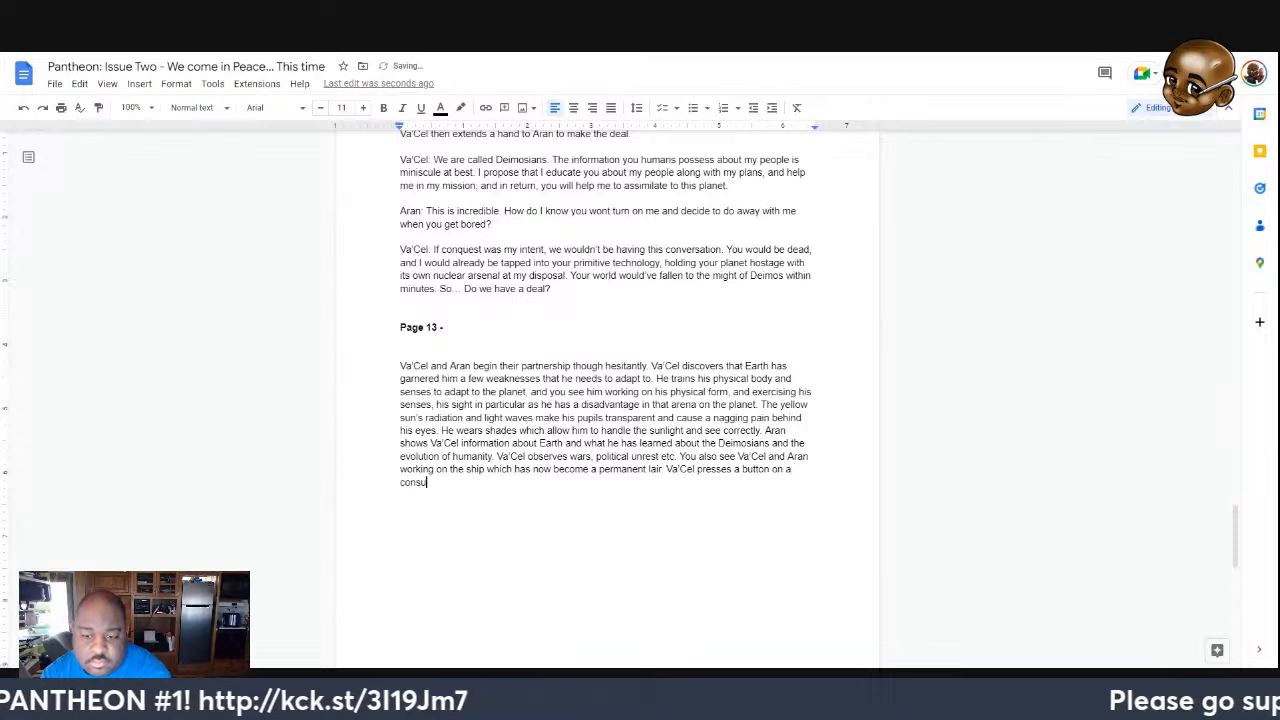
pyautogui.press('BackSpace')
pyautogui.write('ole, ')
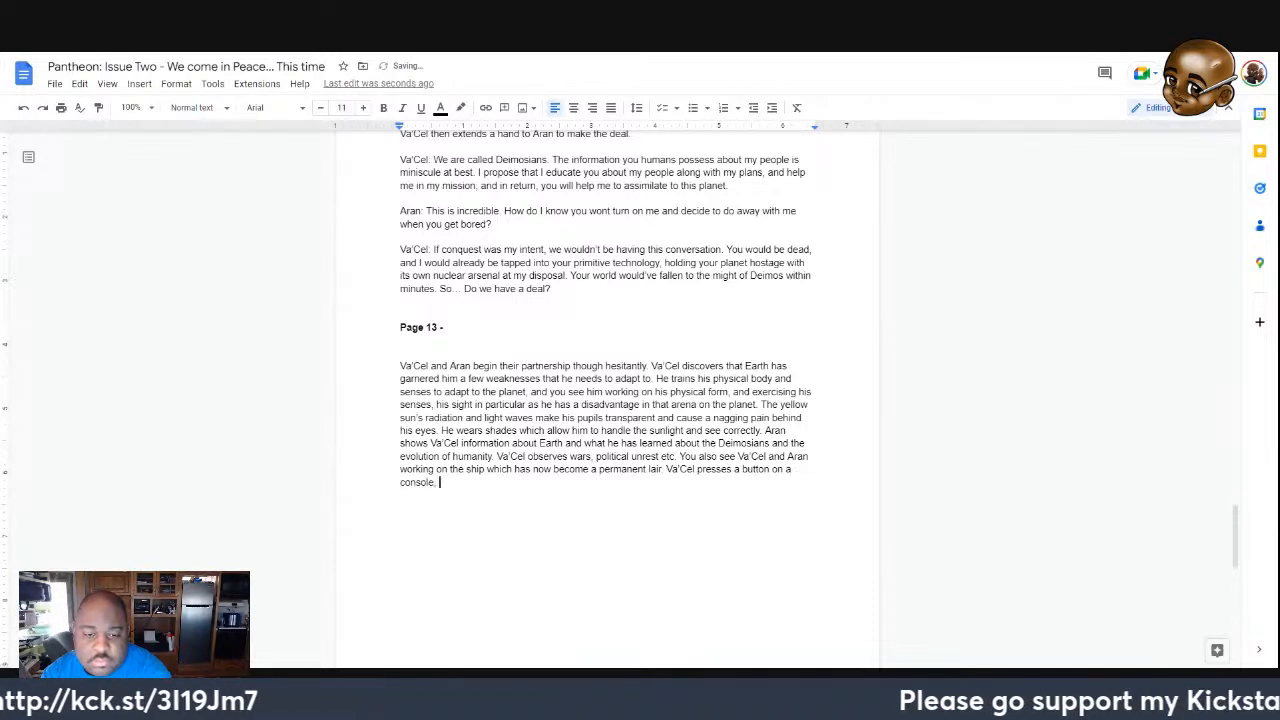
# Continue the console sentence with "and the entire ship changes and emits a holographic projection of a massive mountain range"
pyautogui.write('and the entire')
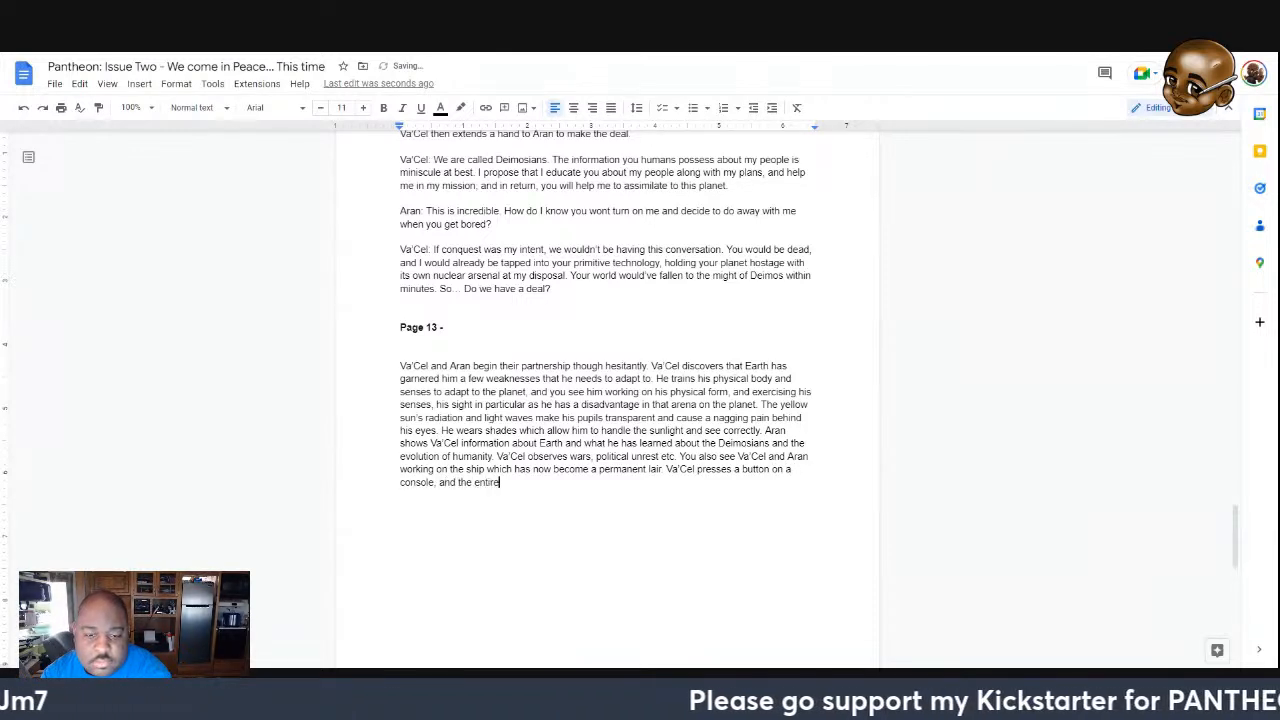
pyautogui.write(' ship changes ')
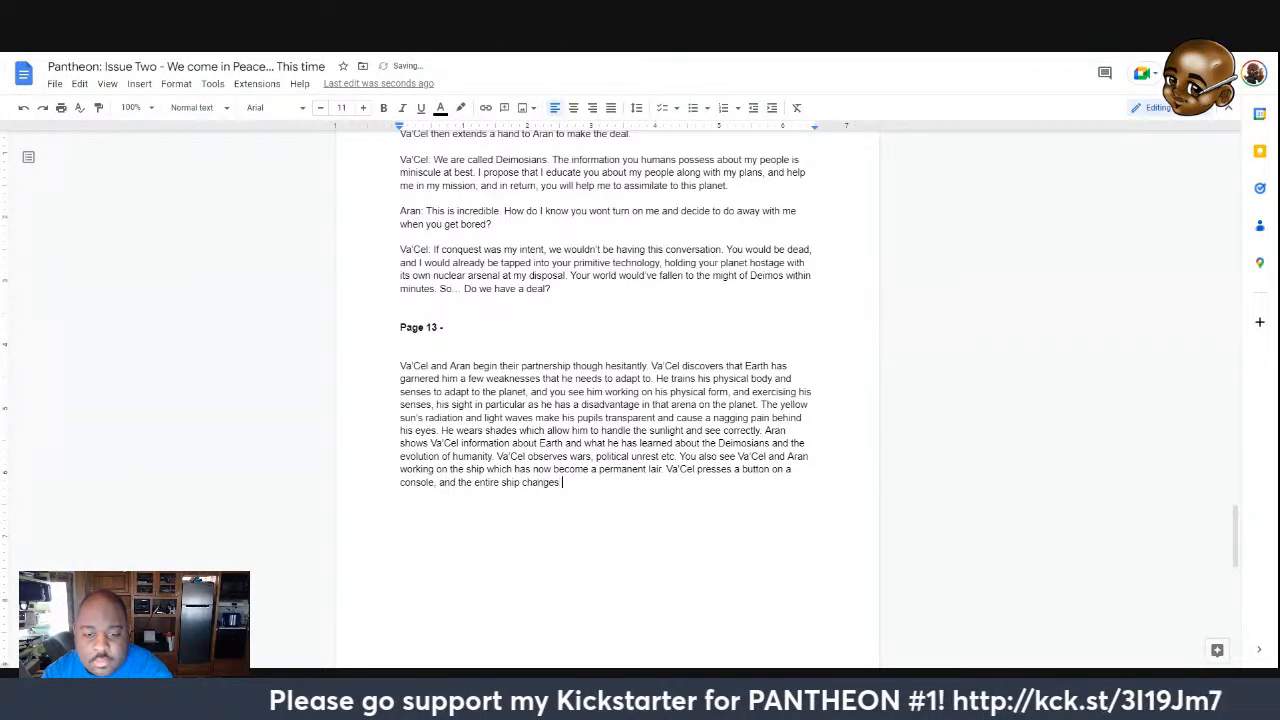
pyautogui.write('in')
pyautogui.press('BackSpace')
pyautogui.press('BackSpace')
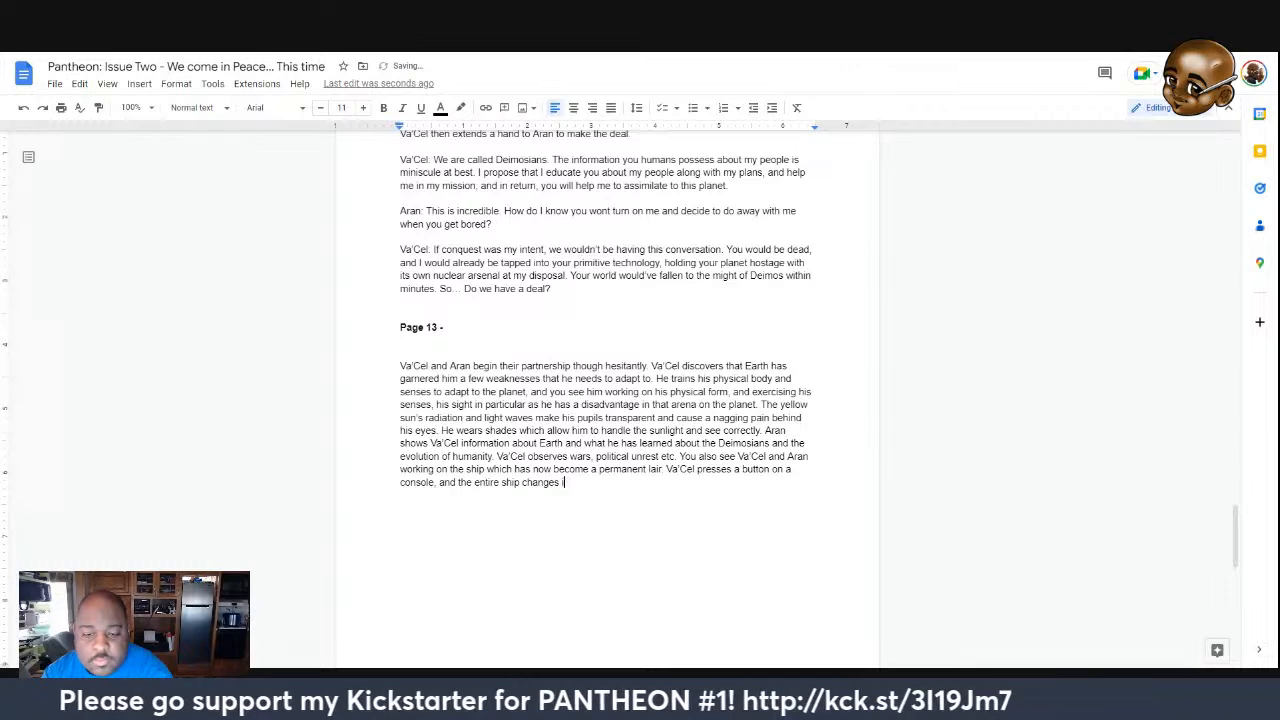
pyautogui.write('and e')
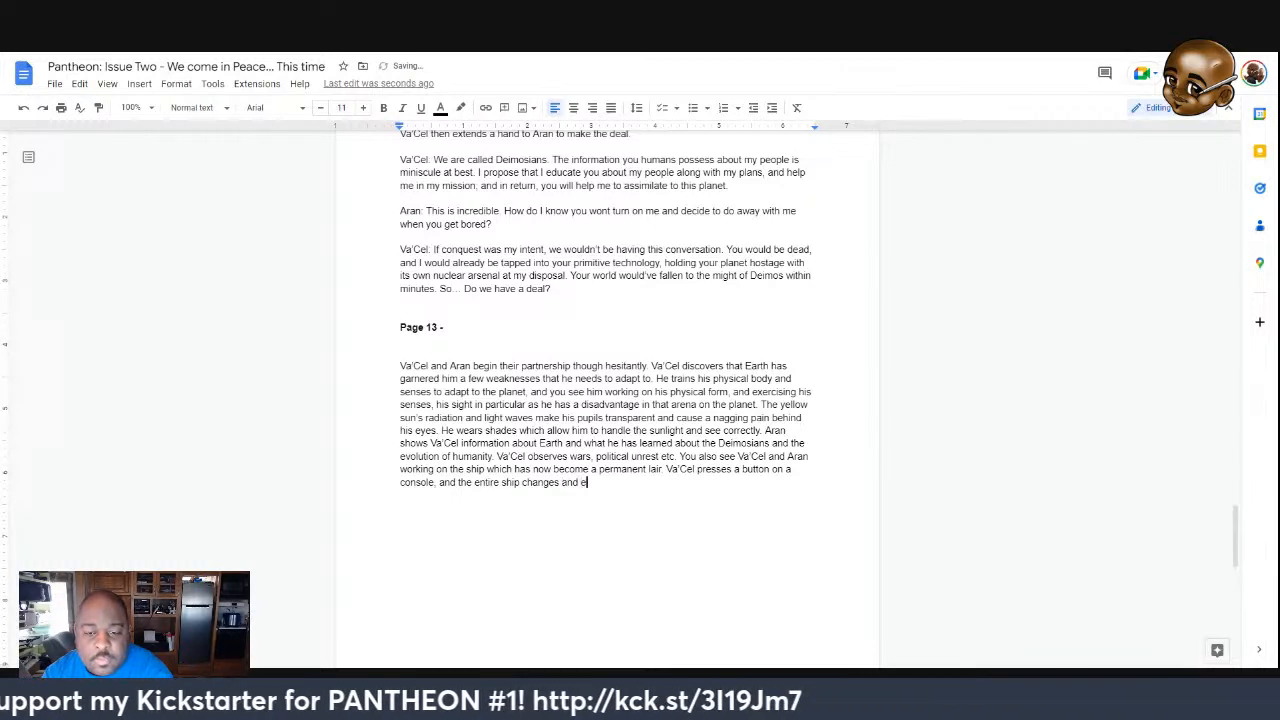
pyautogui.write('mits a ')
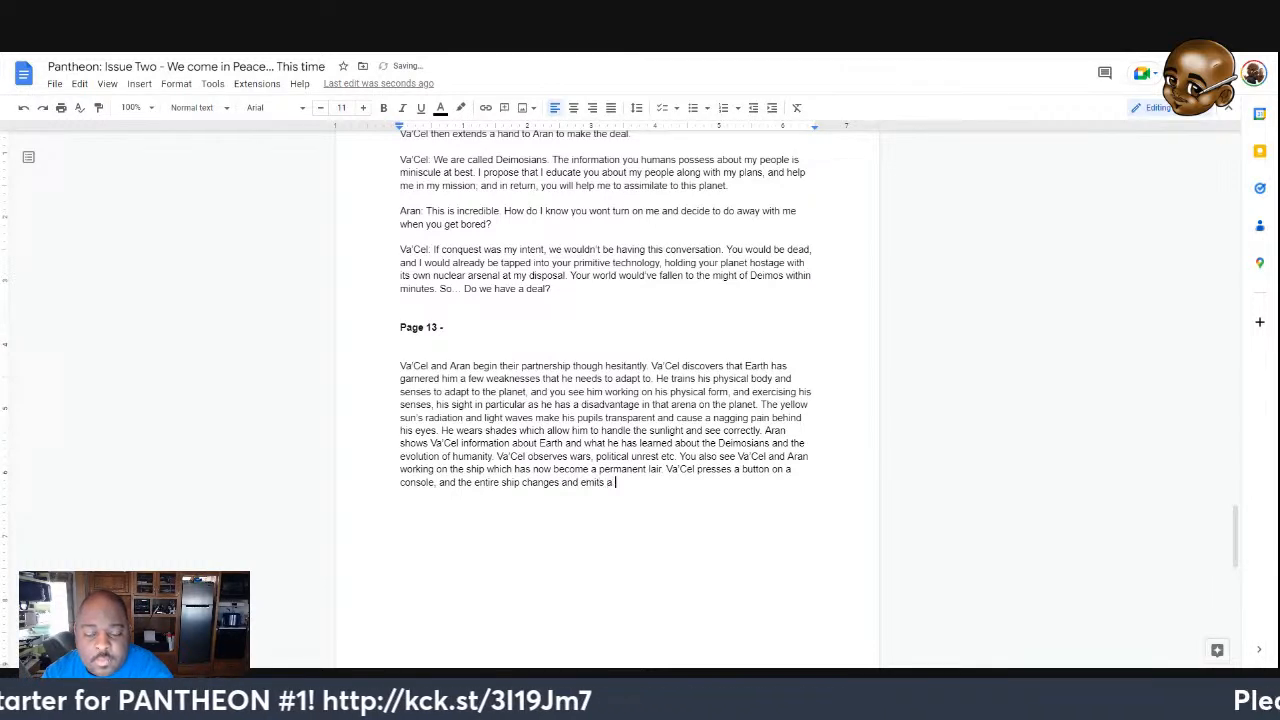
pyautogui.write('holographic ')
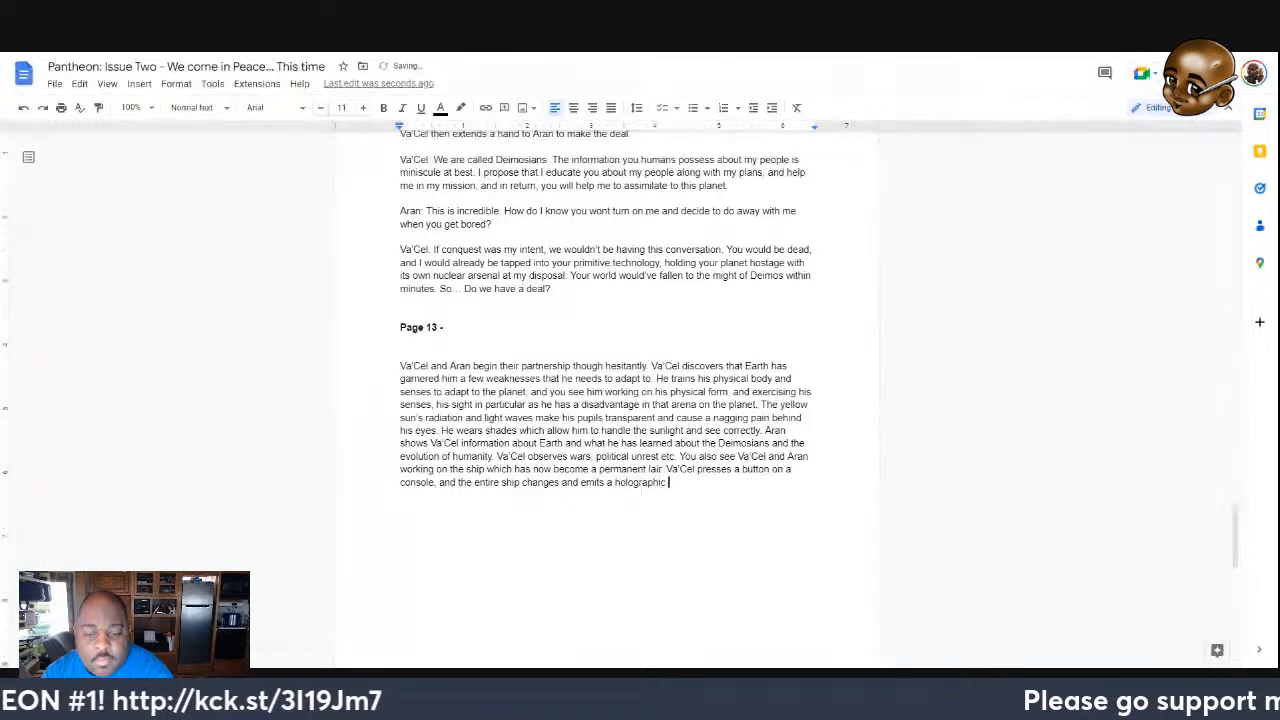
pyautogui.write('projection of')
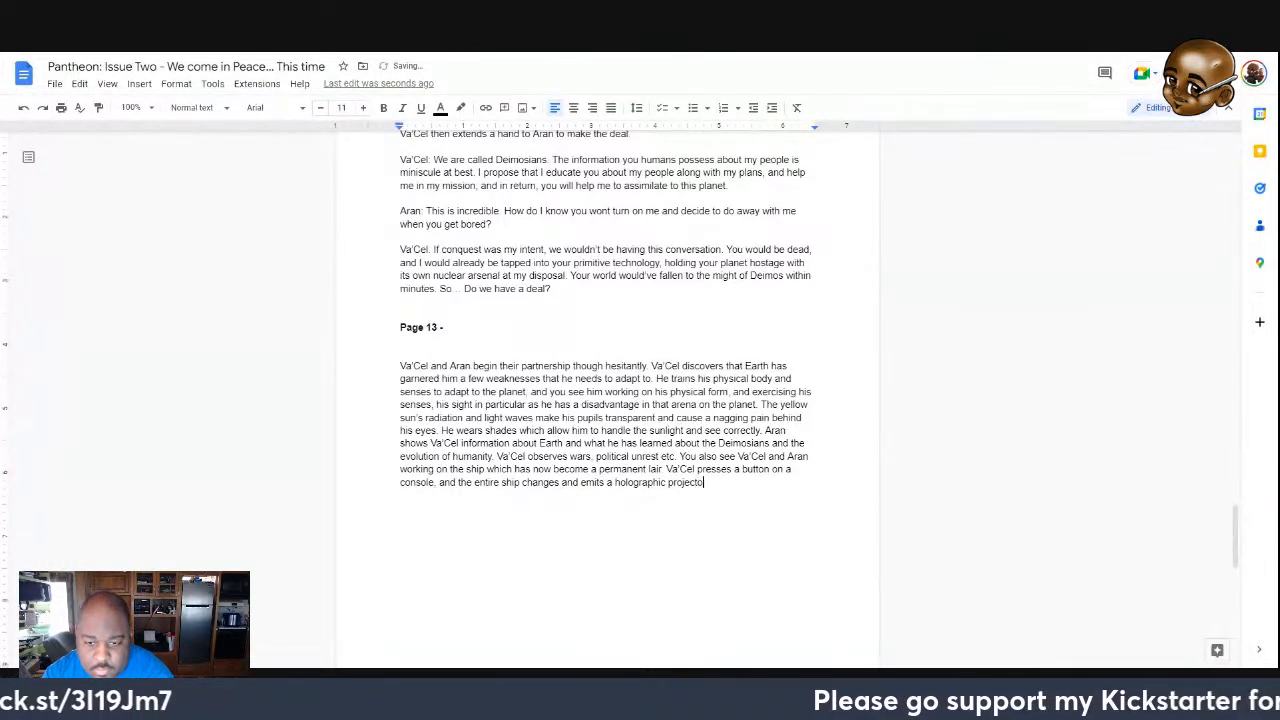
pyautogui.write(' a massive mountain range')
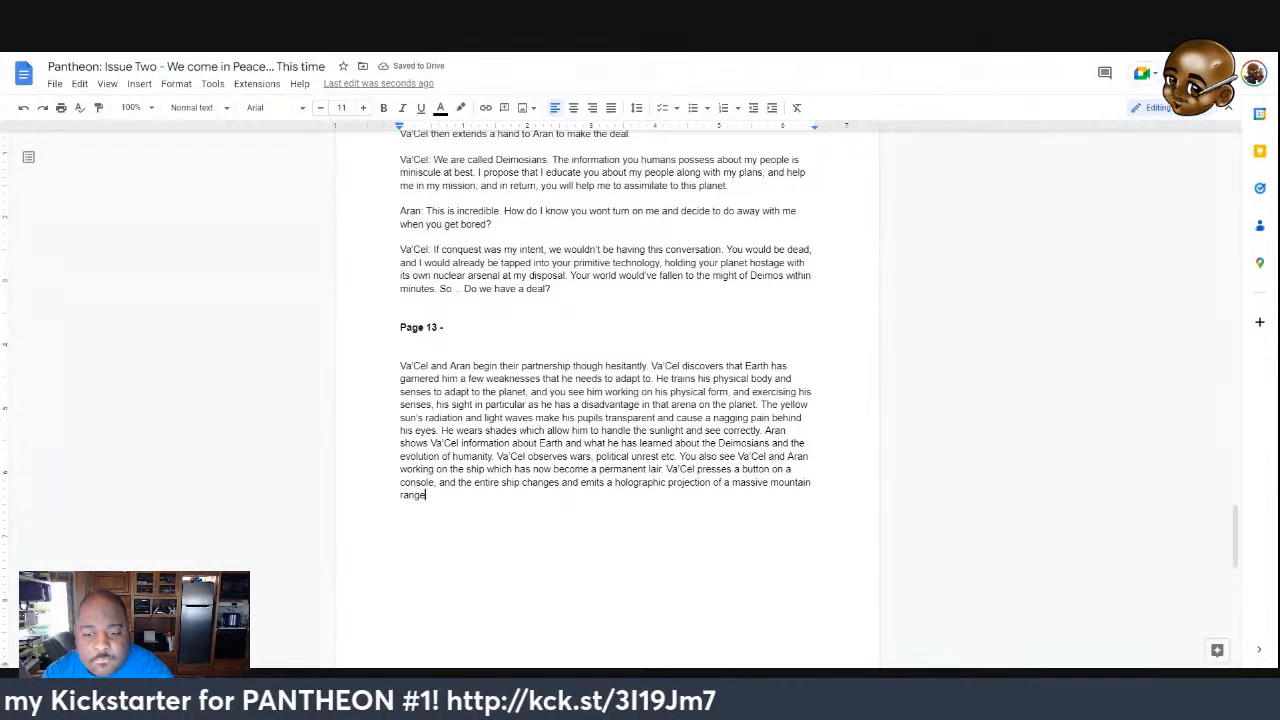
# Finish the mountain range sentence with "which camouflages with its surroundings.", correcting the spelling of "camouflages"
pyautogui.write('which camo')
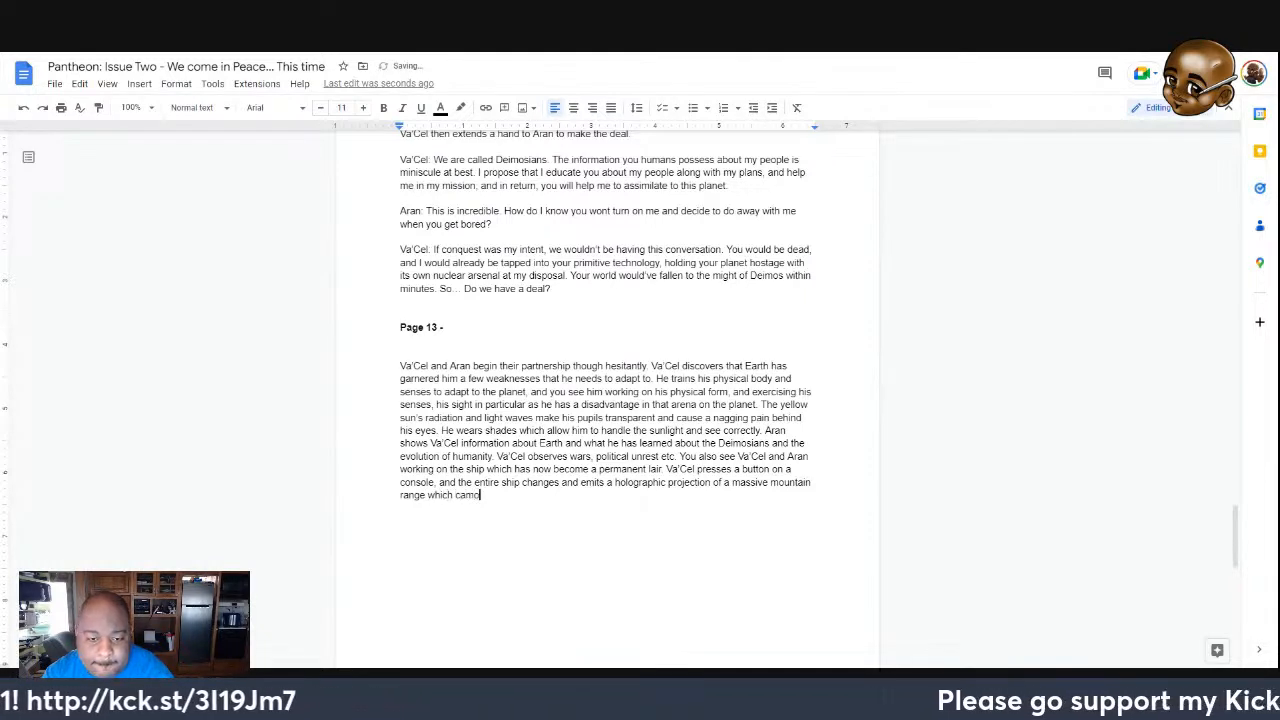
pyautogui.write('flauge')
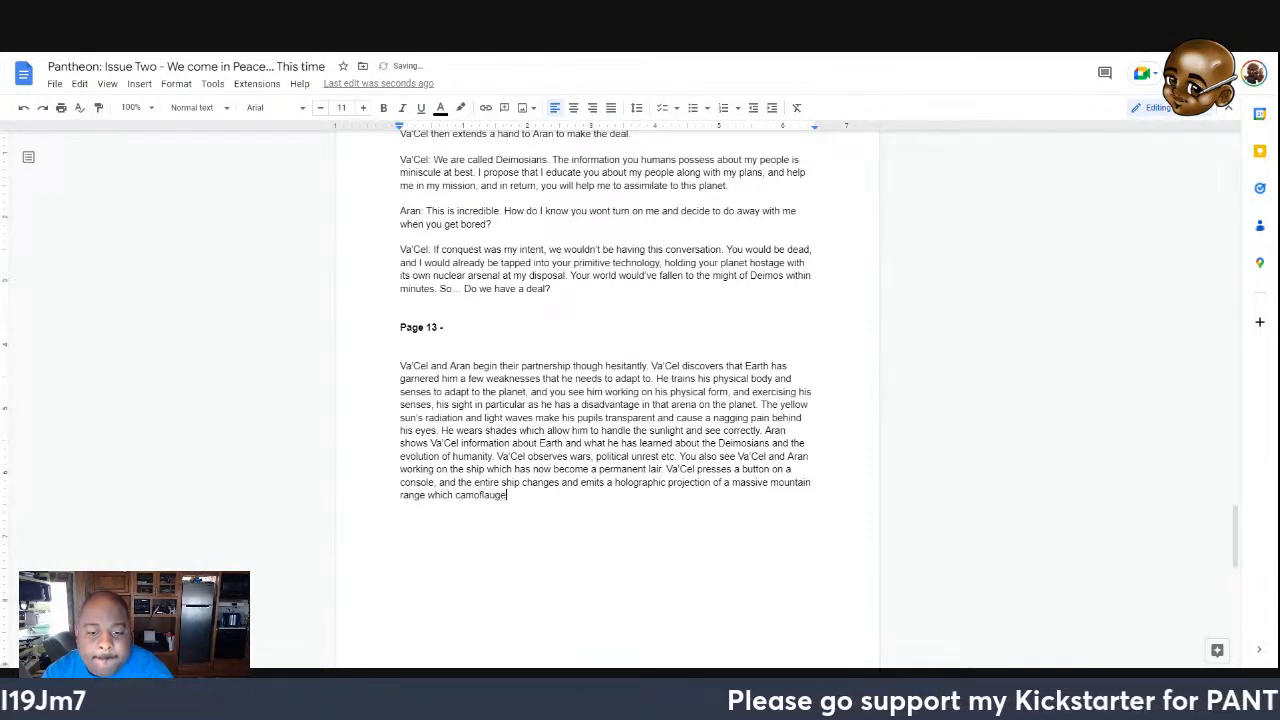
pyautogui.write('s w')
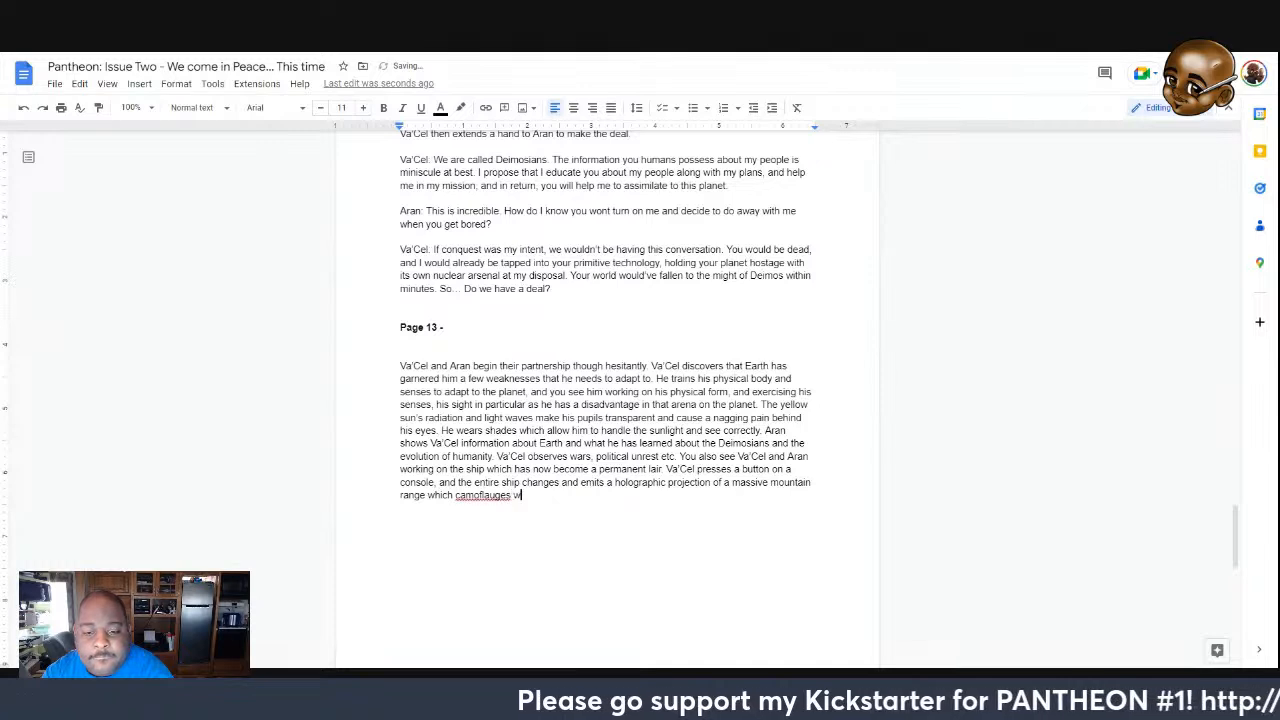
pyautogui.write('ith its surroundings.')
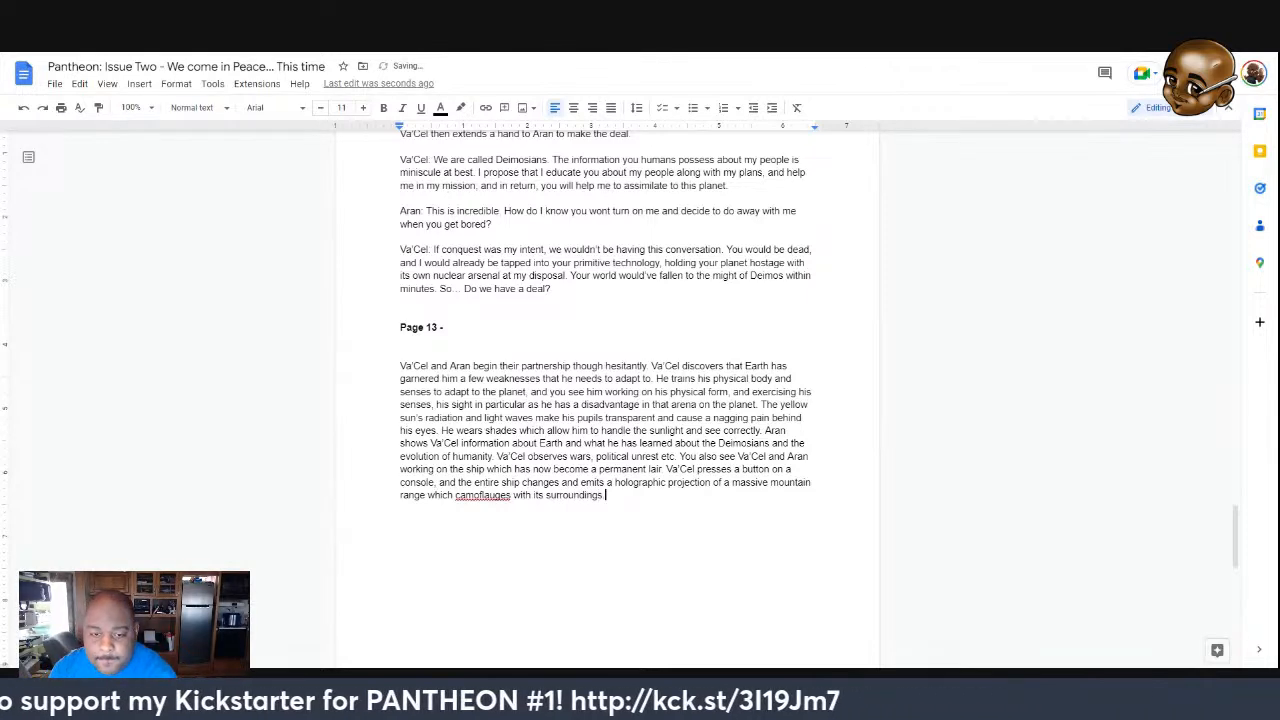
pyautogui.click(490, 493)
pyautogui.click(490, 478)
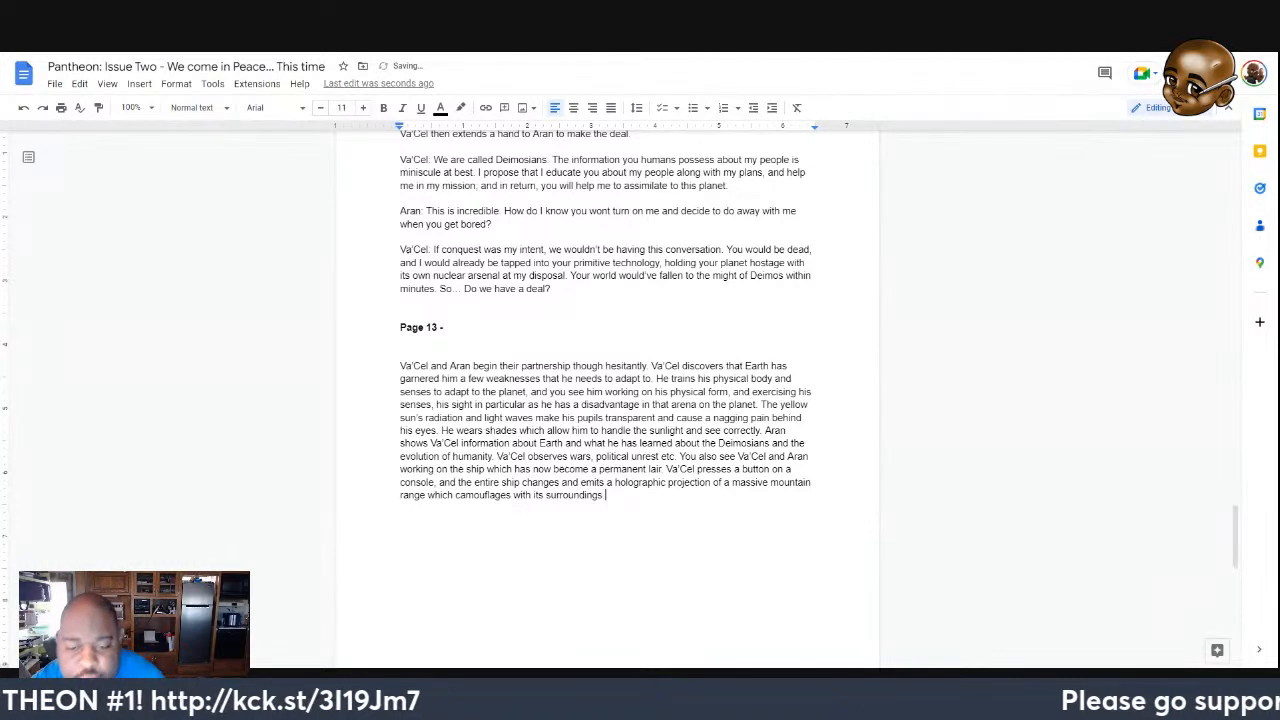
pyautogui.write('The')
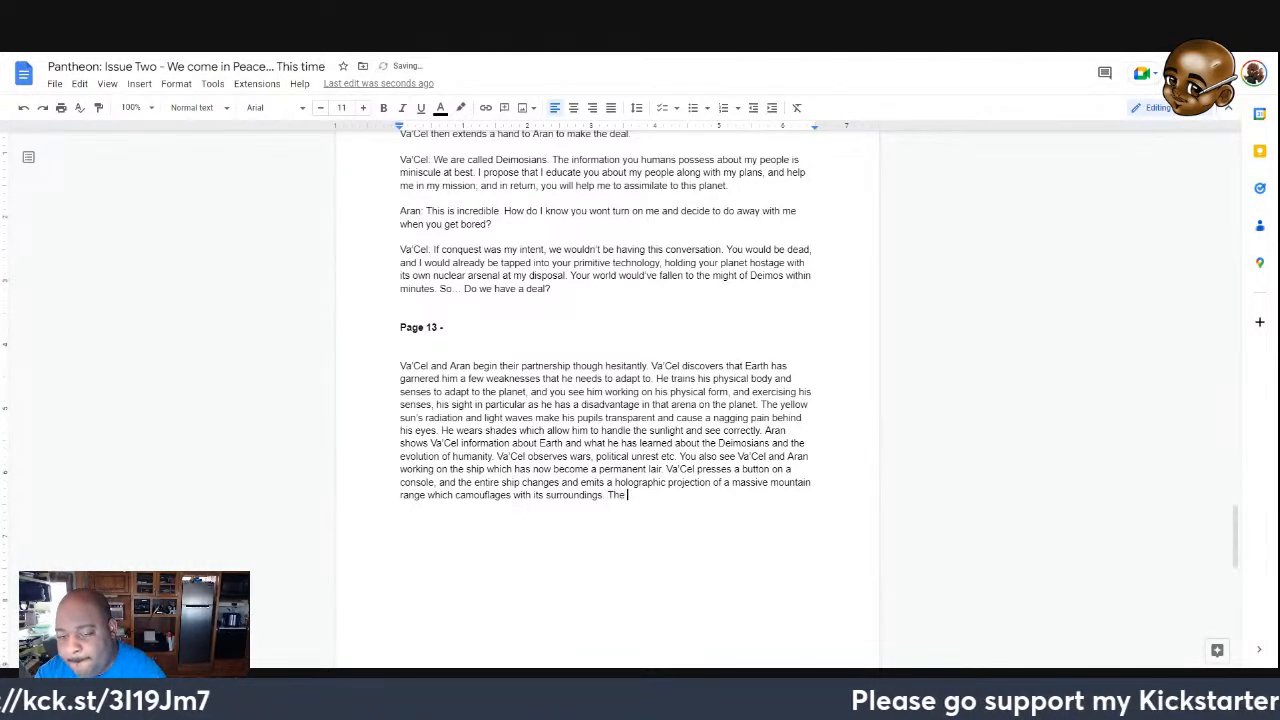
pyautogui.press('BackSpace')
pyautogui.press('BackSpace')
pyautogui.press('BackSpace')
pyautogui.press('BackSpace')
# Add the sentence "Aran seems genuinely pleased." after the camouflage sentence and start a new paragraph
pyautogui.write('Aran seem')
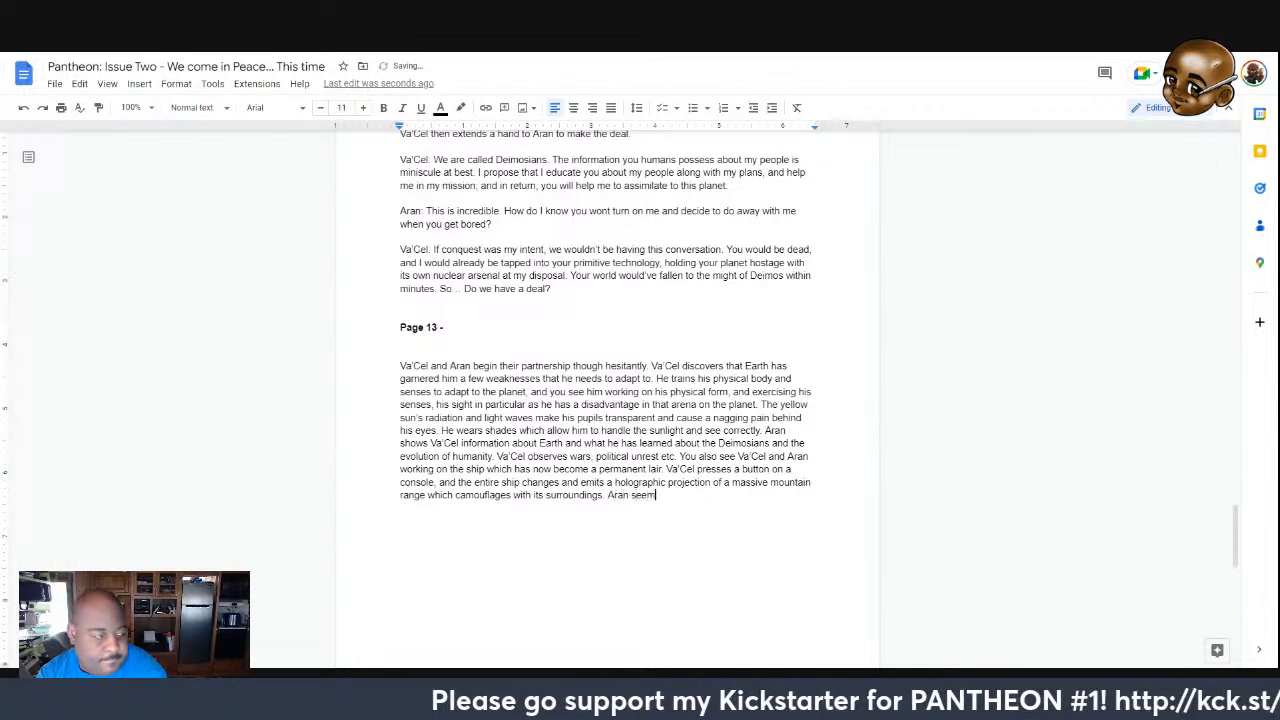
pyautogui.write('s genuin')
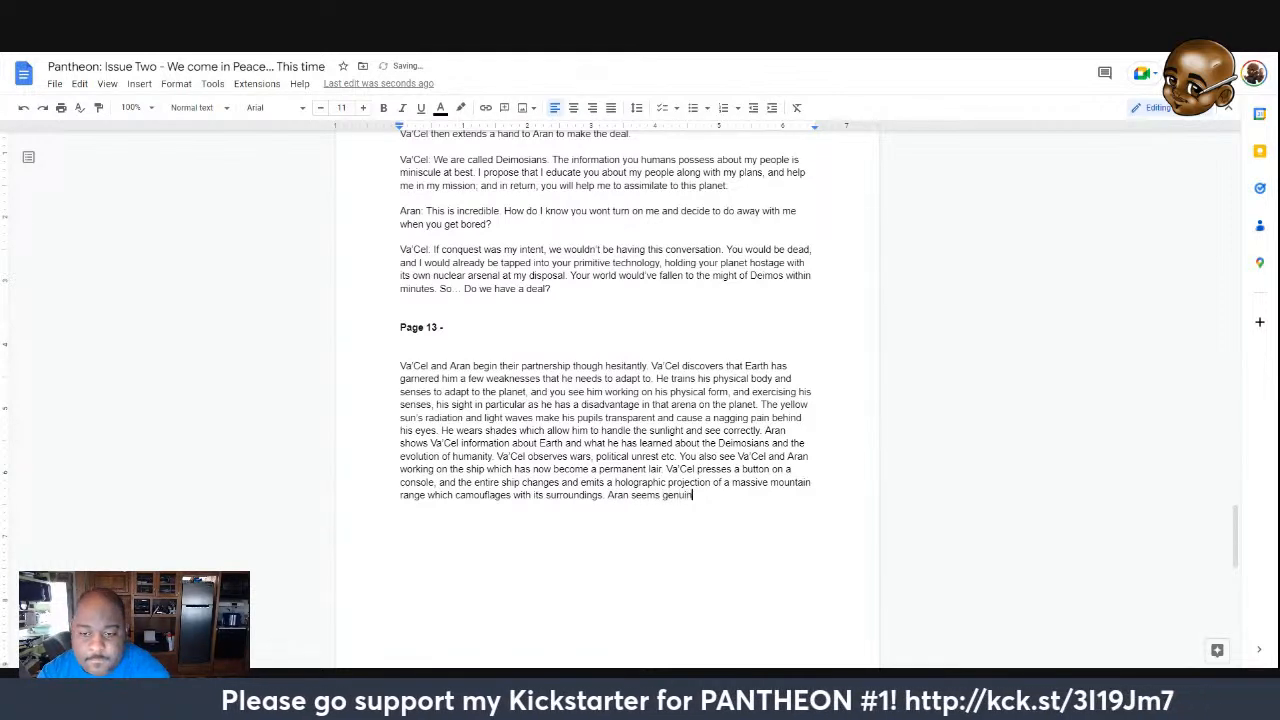
pyautogui.write('ely pleased.')
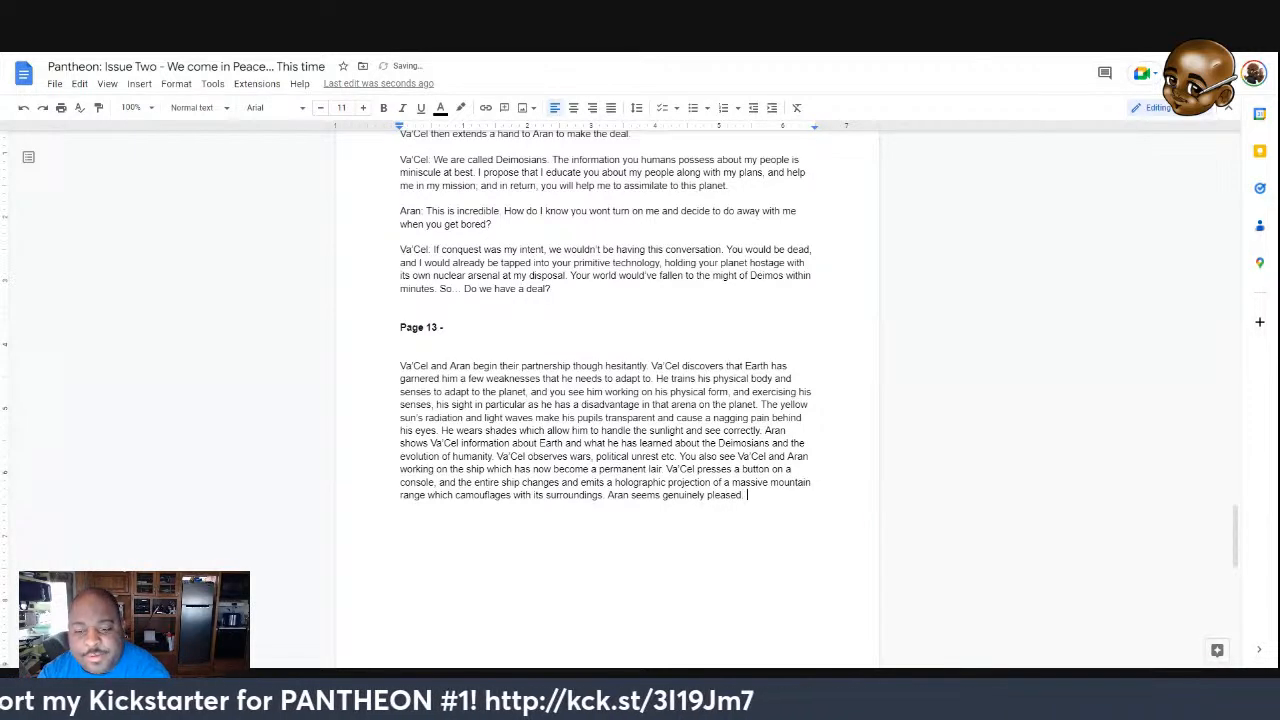
pyautogui.press('Return')
pyautogui.press('Return')
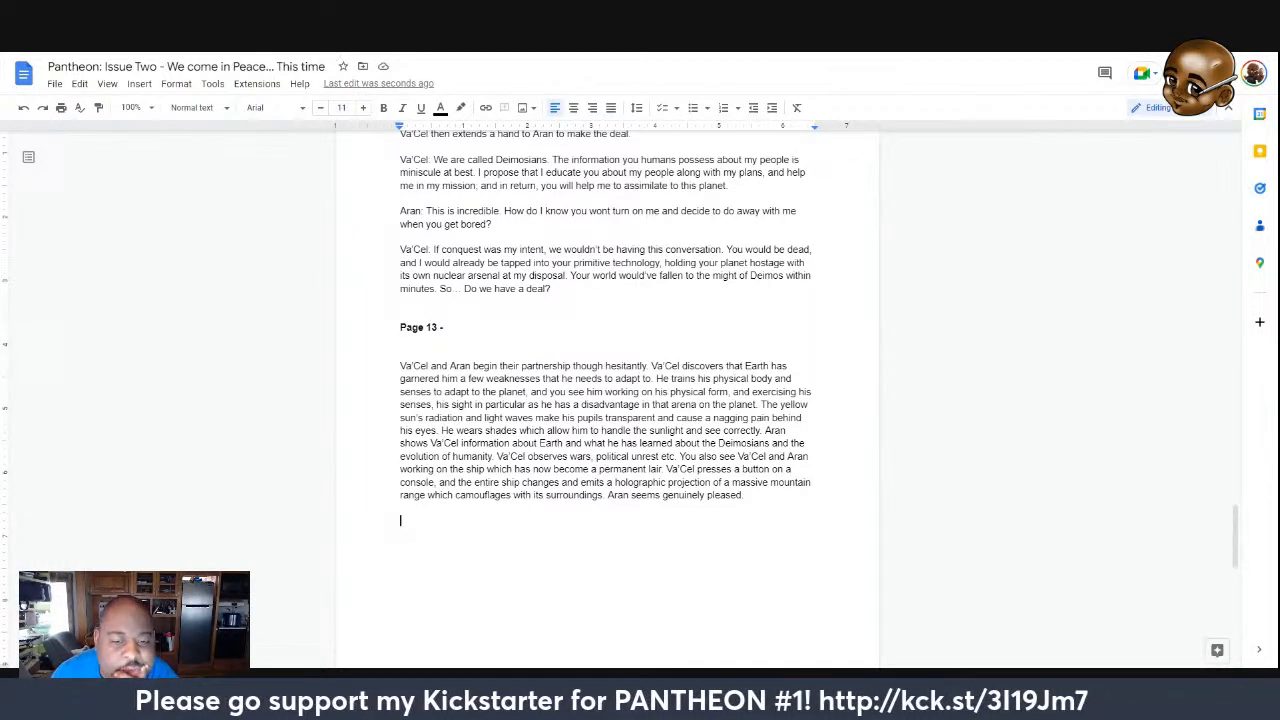
# Change the Page 13 heading to "Page 13-16:", with a colon in place of the dash
pyautogui.click(438, 327)
pyautogui.press('Delete')
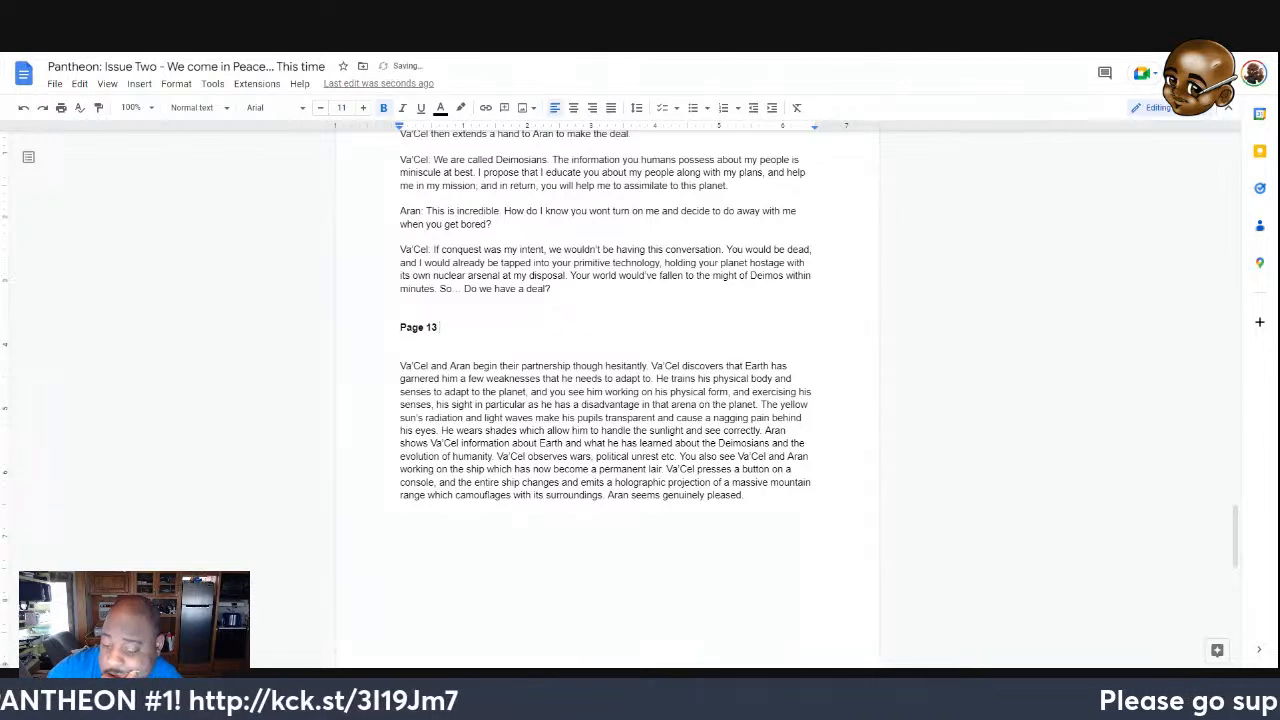
pyautogui.write('-16 -')
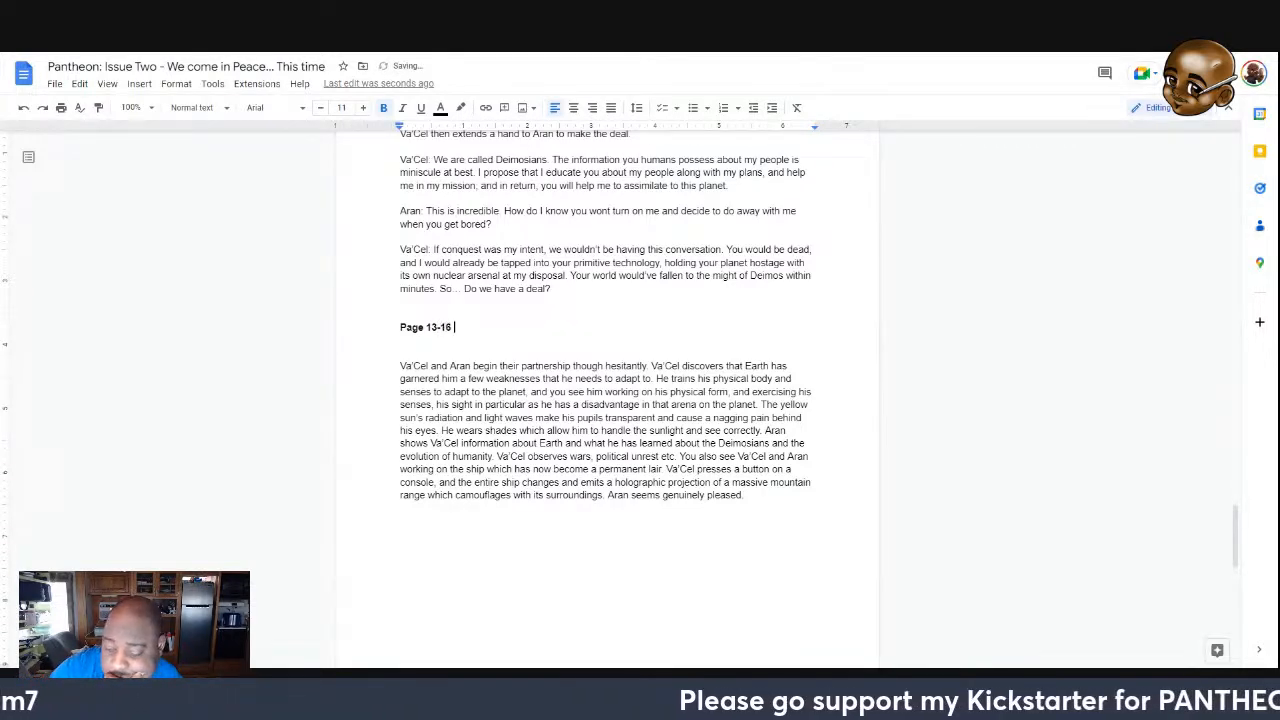
pyautogui.scroll(4, 607, 400)
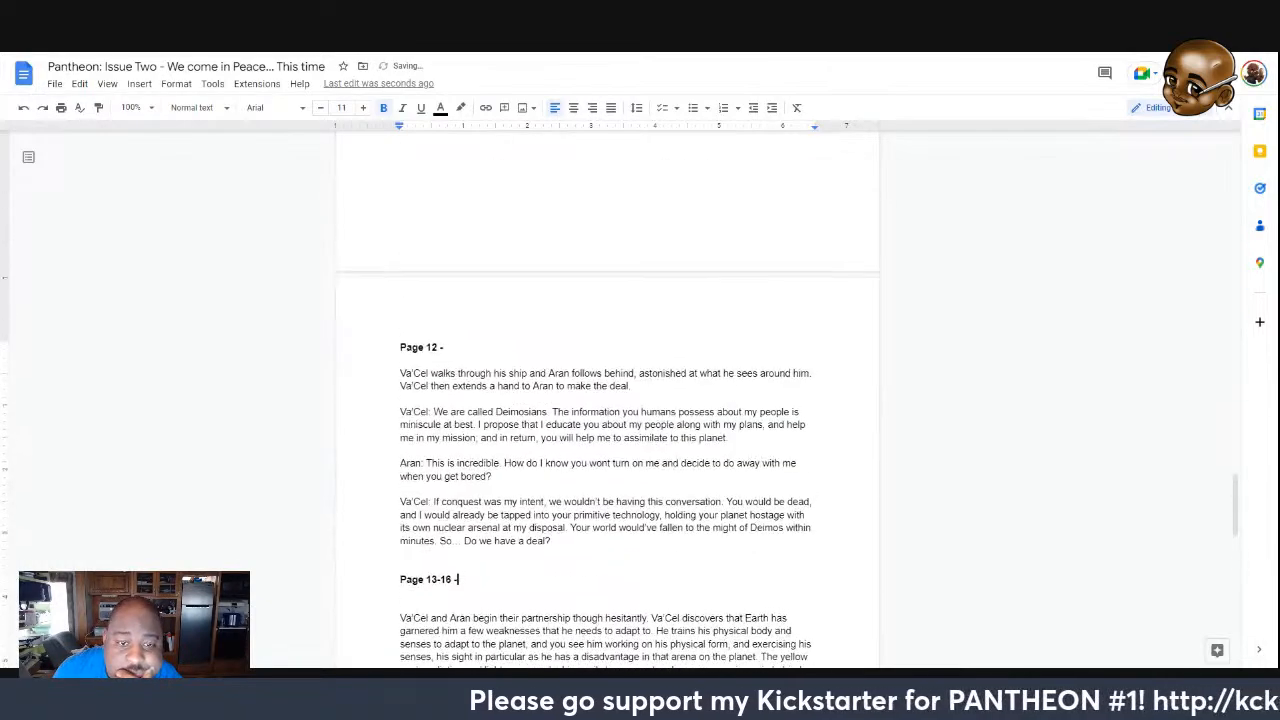
pyautogui.scroll(-2, 607, 400)
pyautogui.scroll(-2, 607, 400)
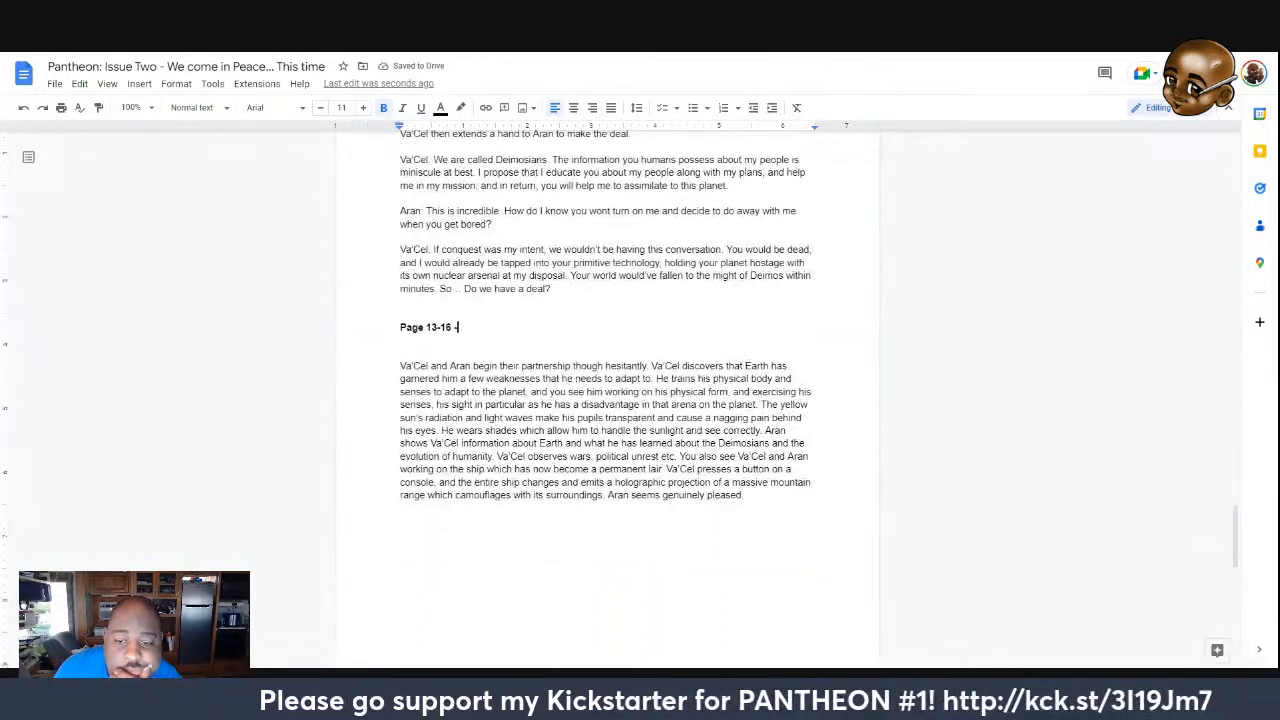
pyautogui.press('BackSpace')
pyautogui.press('BackSpace')
pyautogui.write(':')
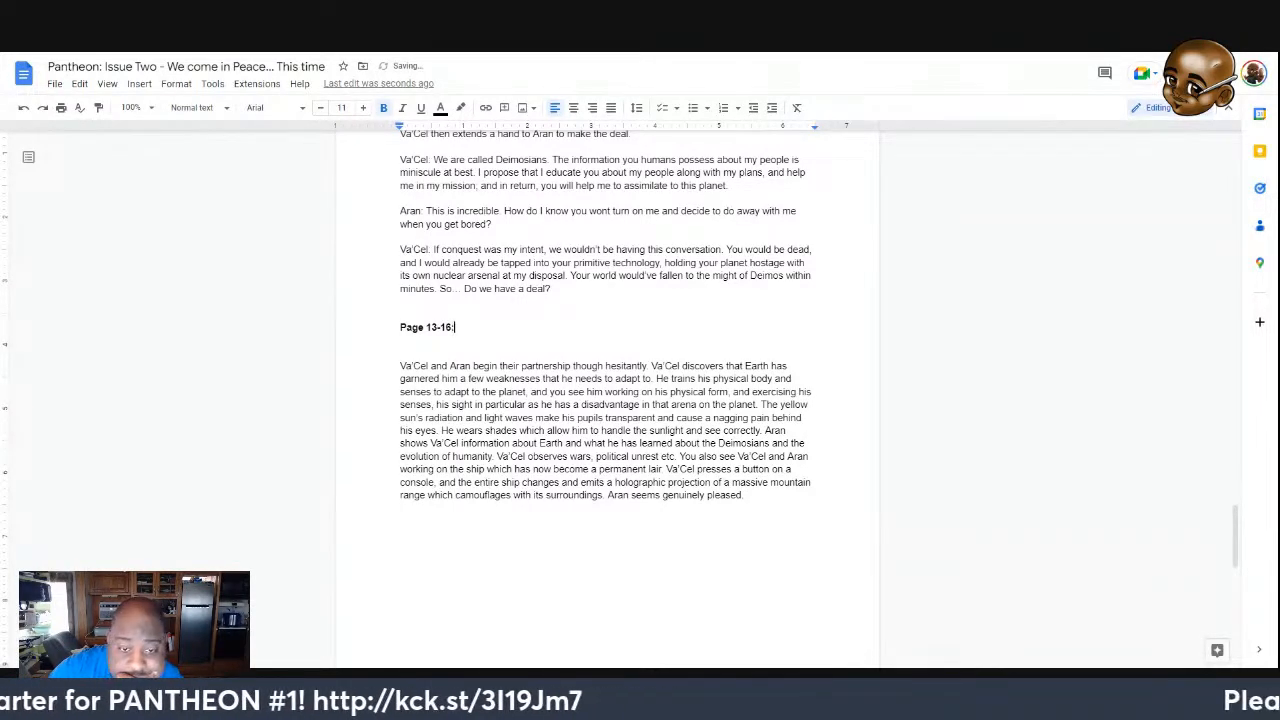
# Begin a new paragraph below the Page 13-16 description with "Aran has Va'Cel trying on some clothing which"
pyautogui.click(401, 353)
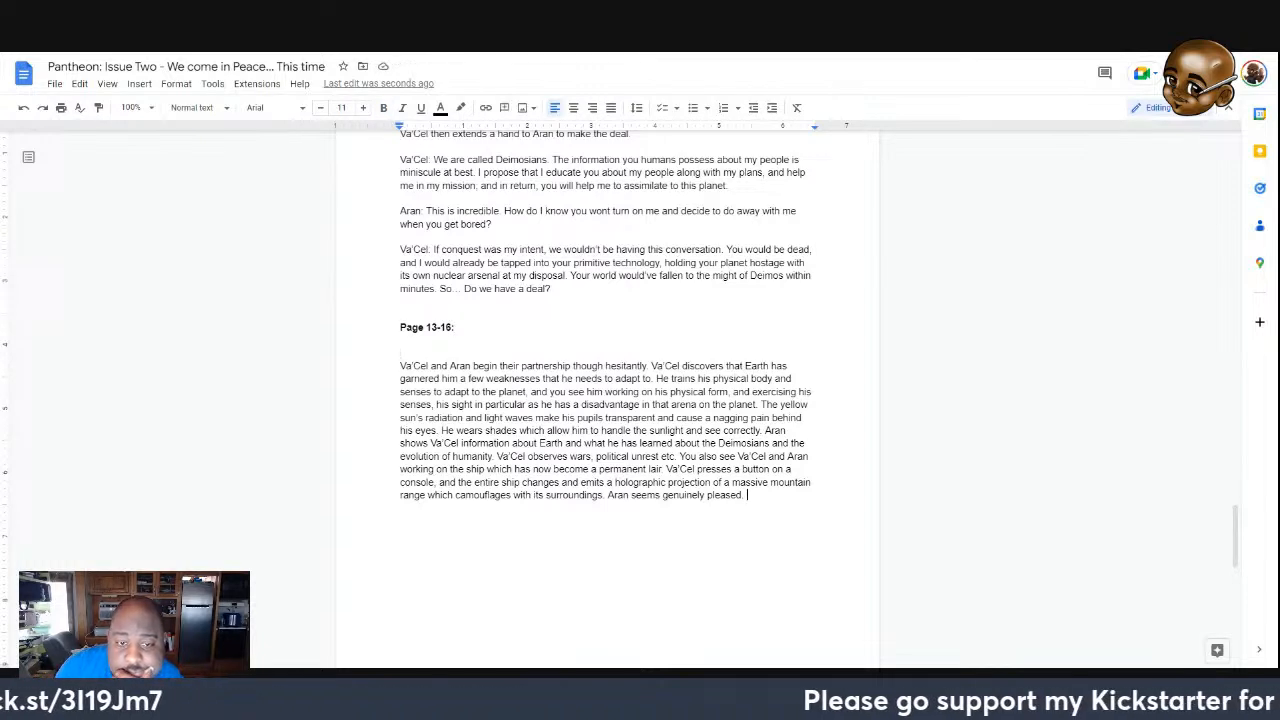
pyautogui.press('Return')
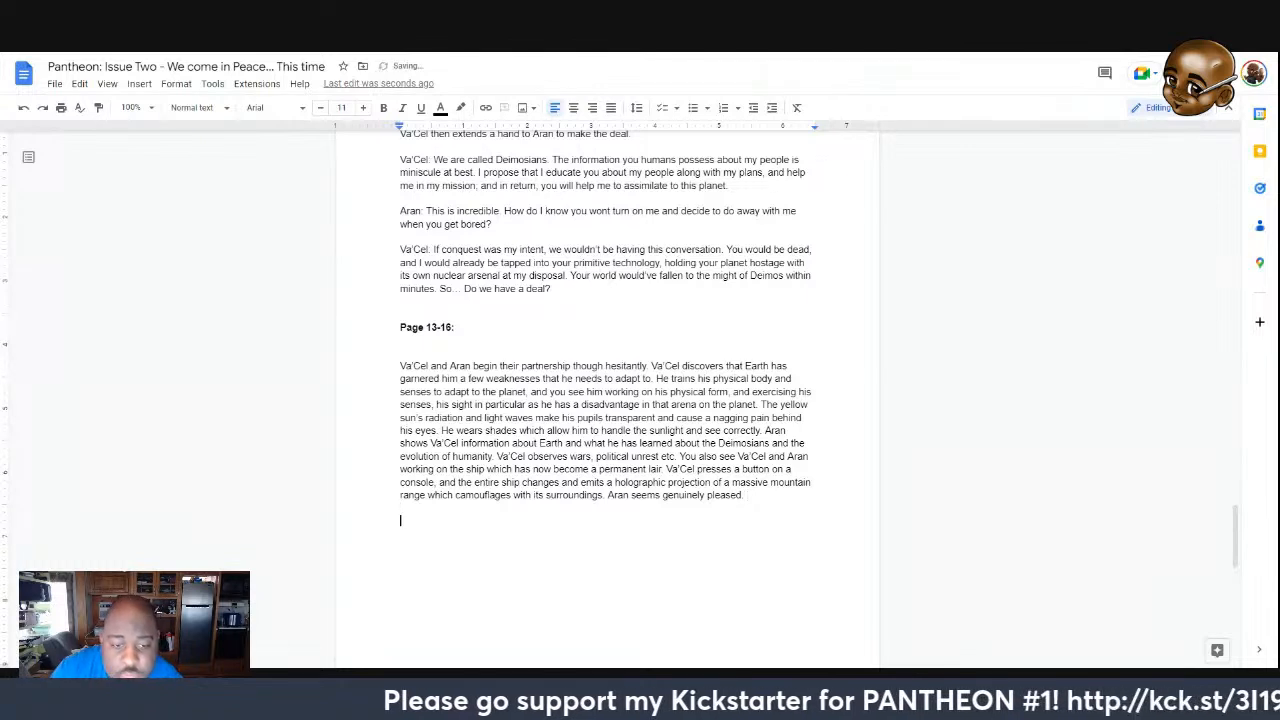
pyautogui.write('Ara')
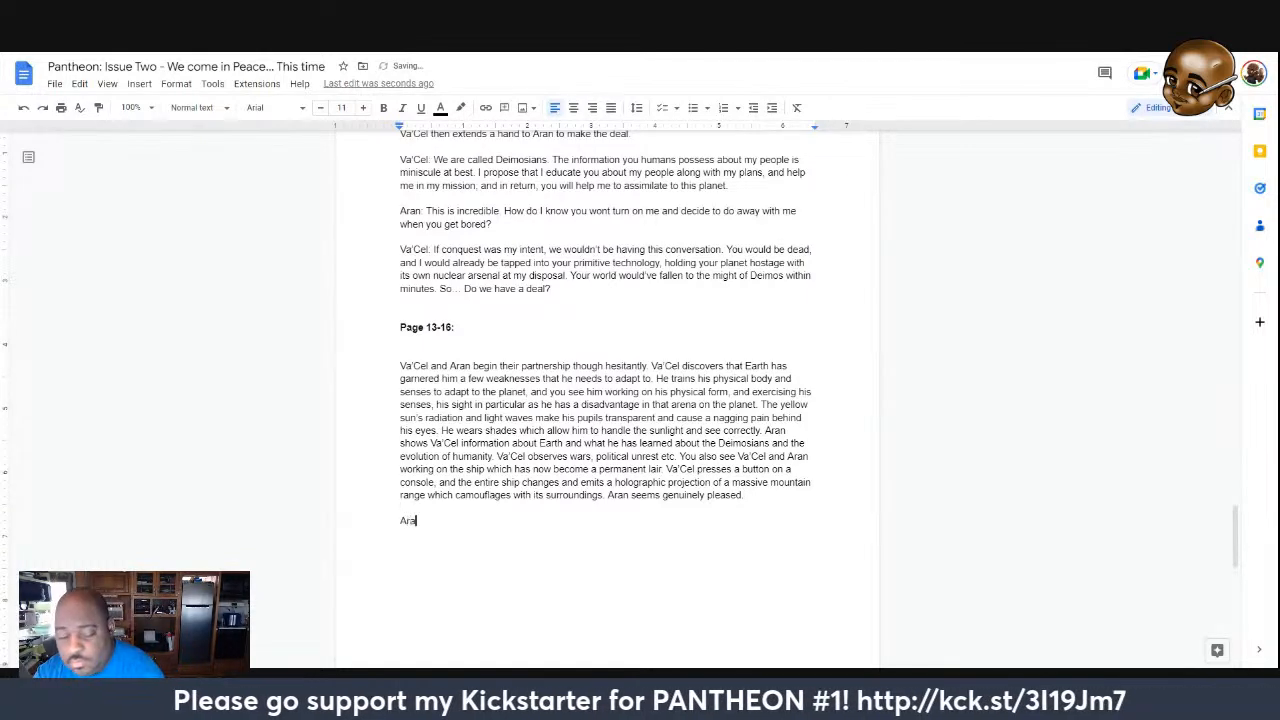
pyautogui.write("n has Va'Ce")
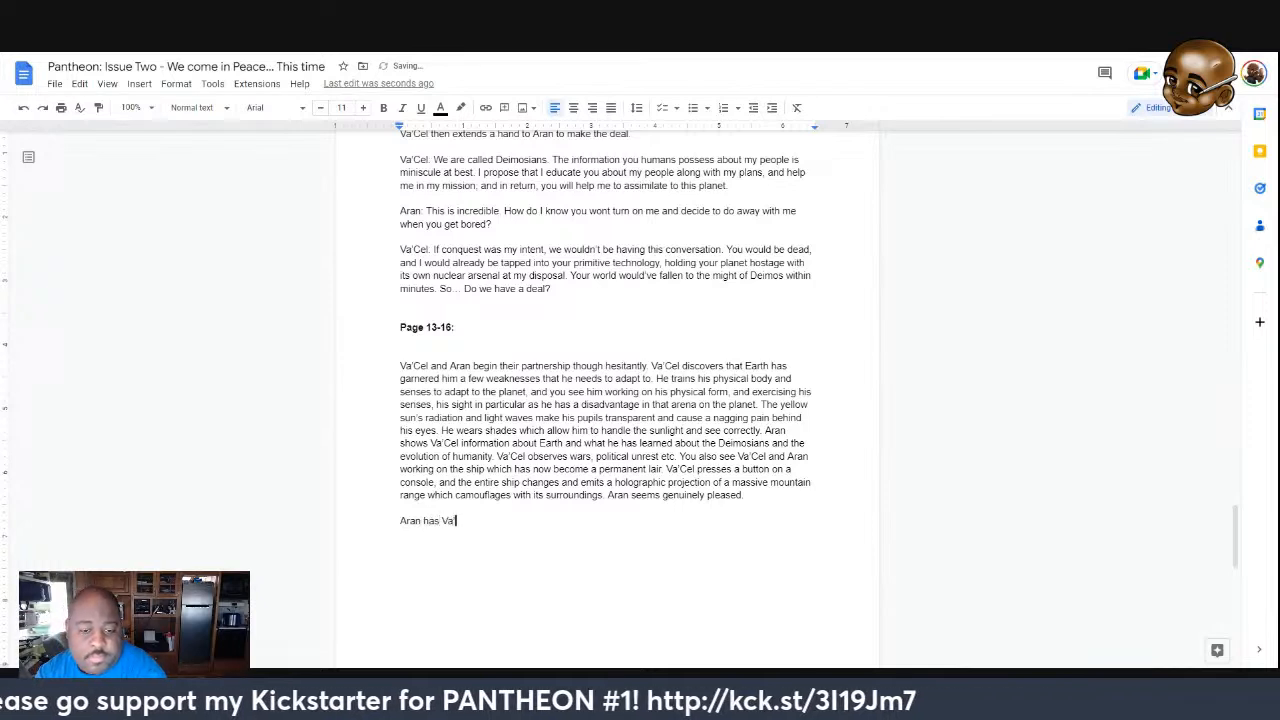
pyautogui.write('l ')
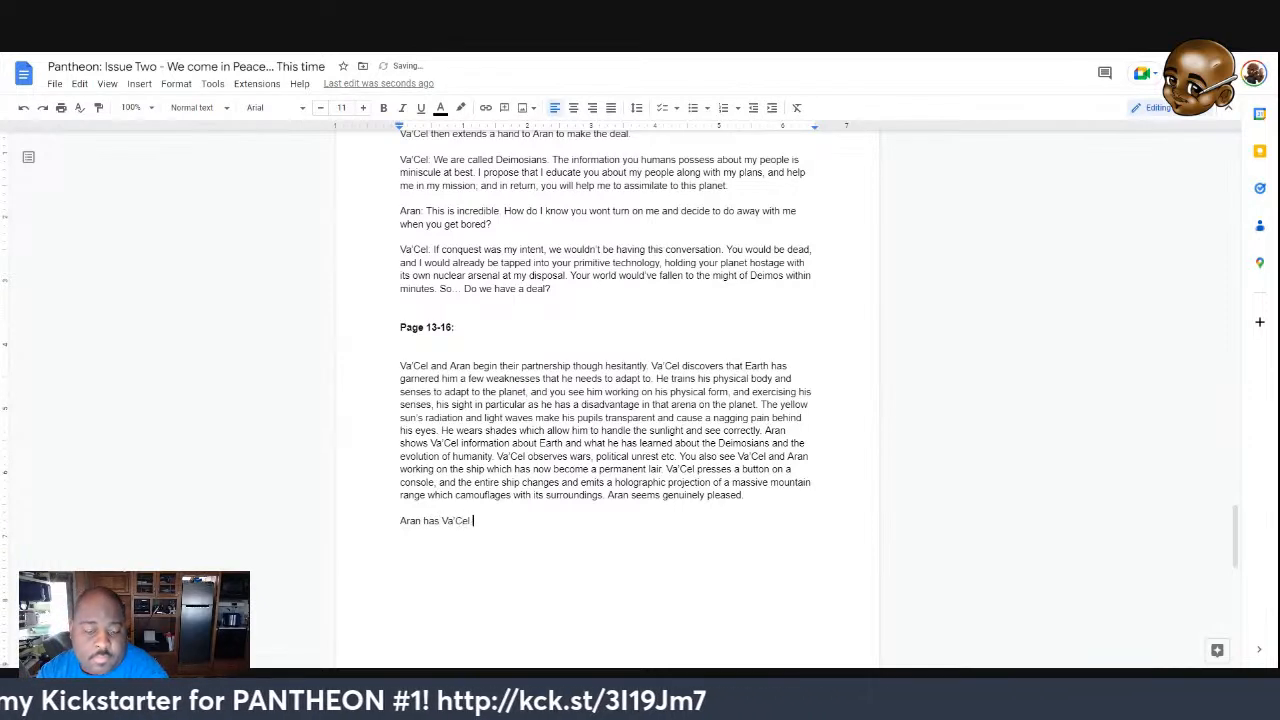
pyautogui.write('trying on some ')
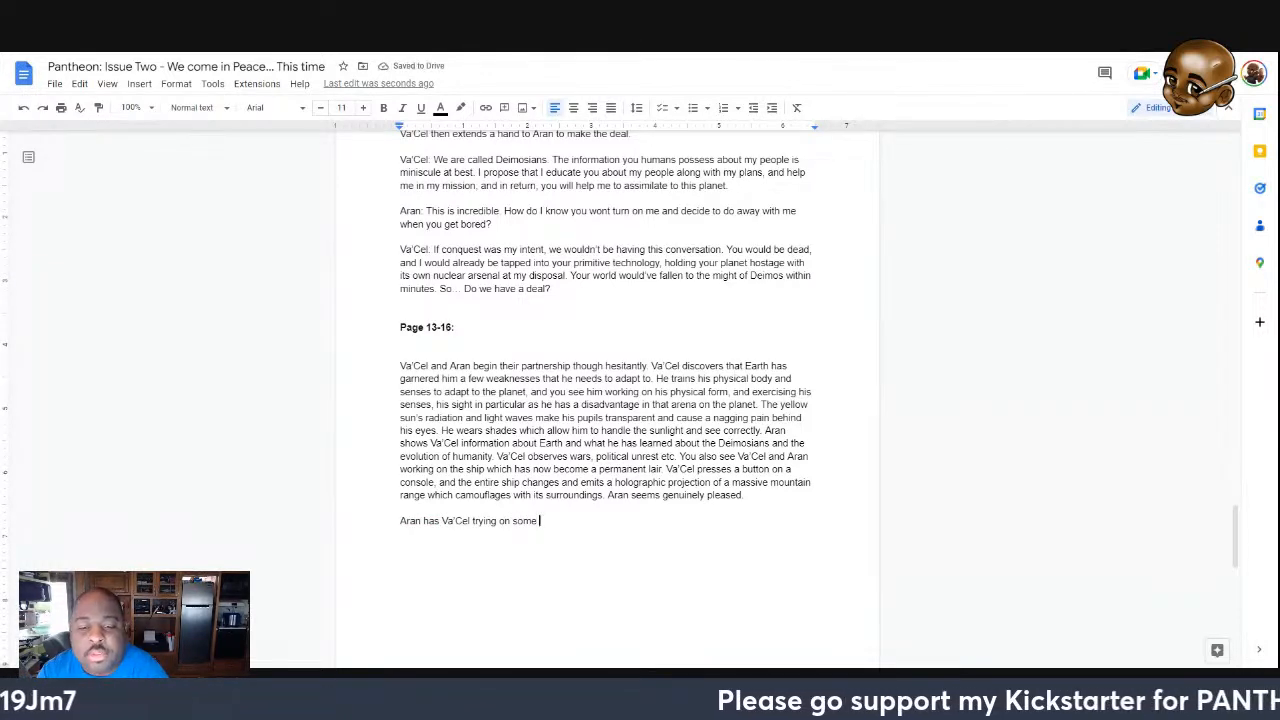
pyautogui.write('clothing which ')
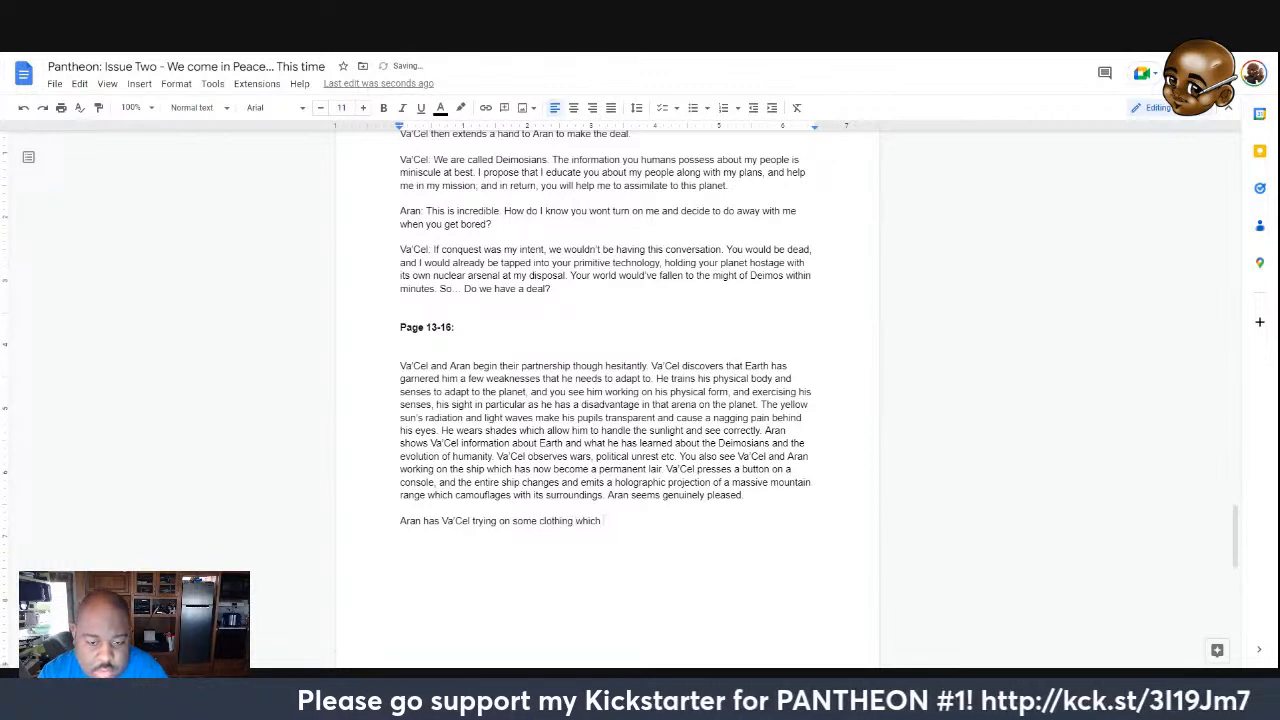
# Continue the clothing sentence with "will allow him to blend in with people on the planet"
pyautogui.write('will allow him o')
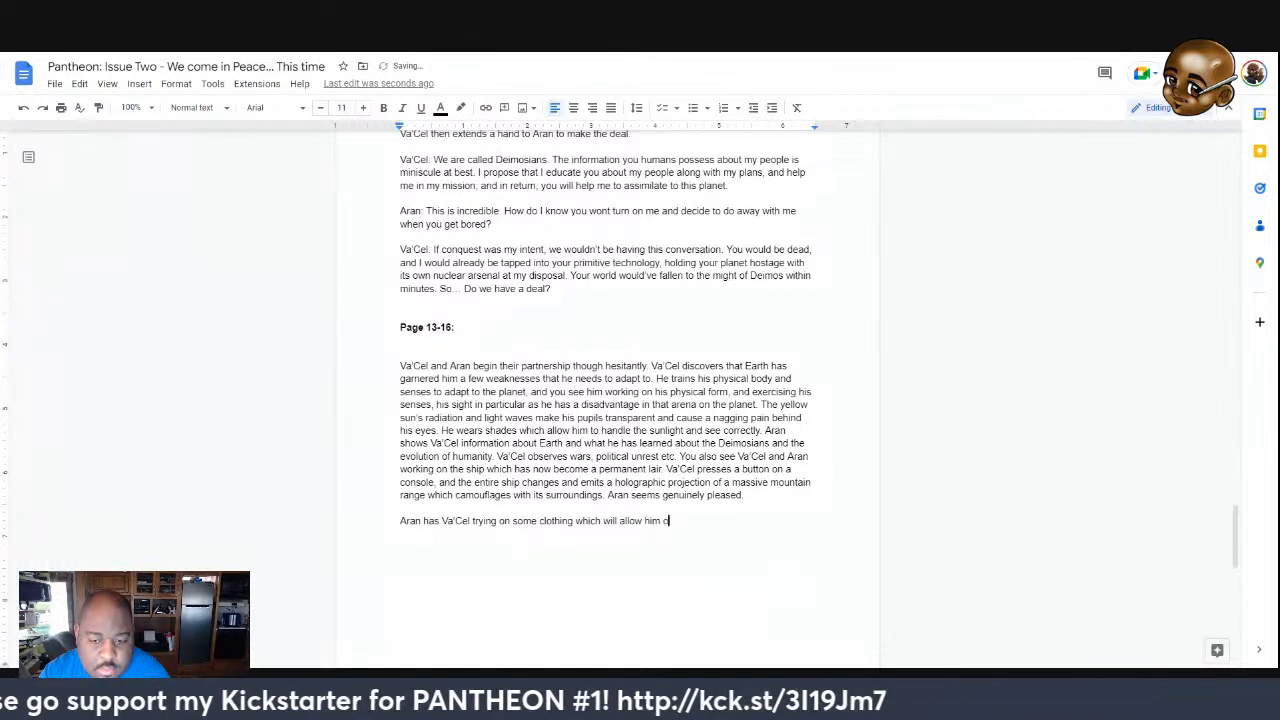
pyautogui.press('BackSpace')
pyautogui.write('to bl')
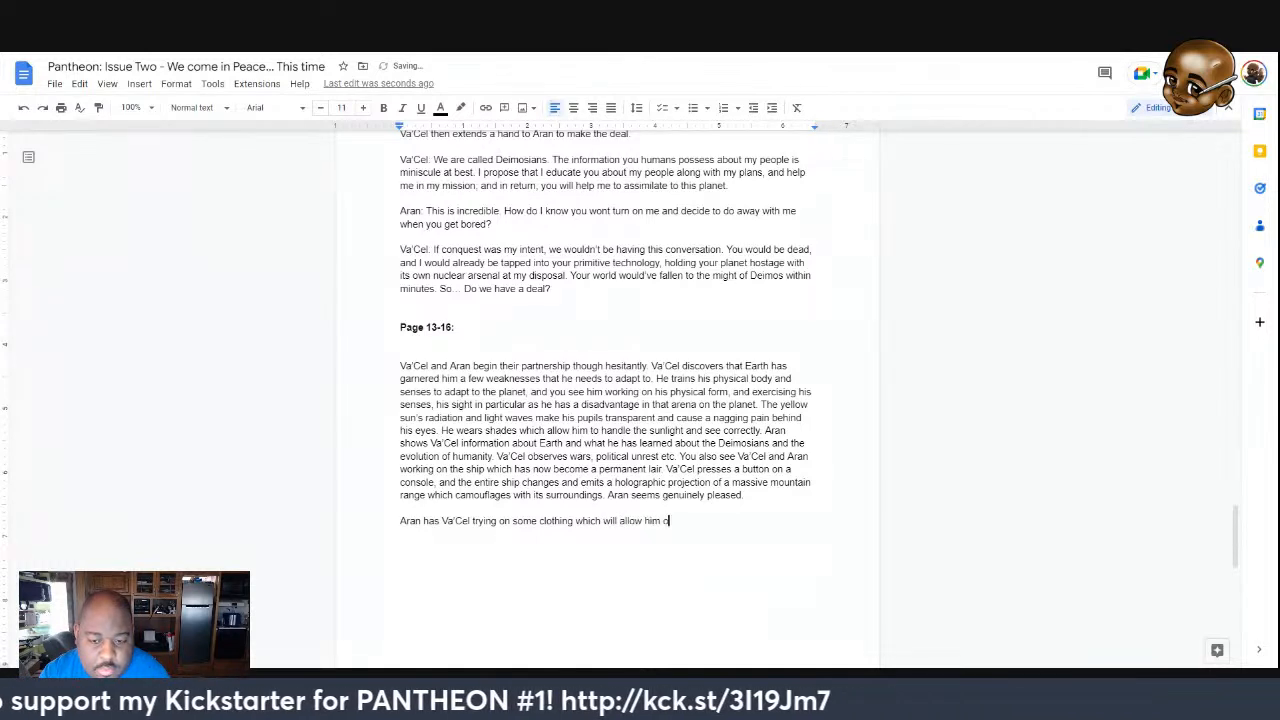
pyautogui.write('end in t')
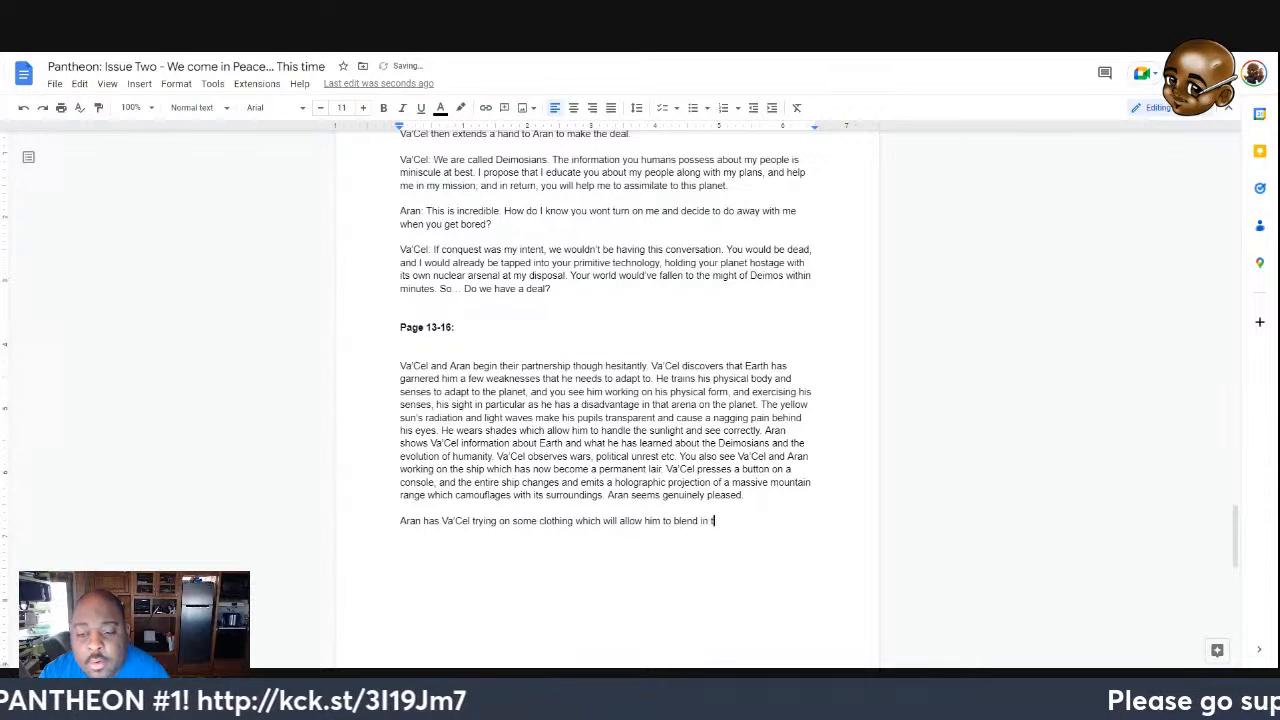
pyautogui.press('BackSpace')
pyautogui.write('w')
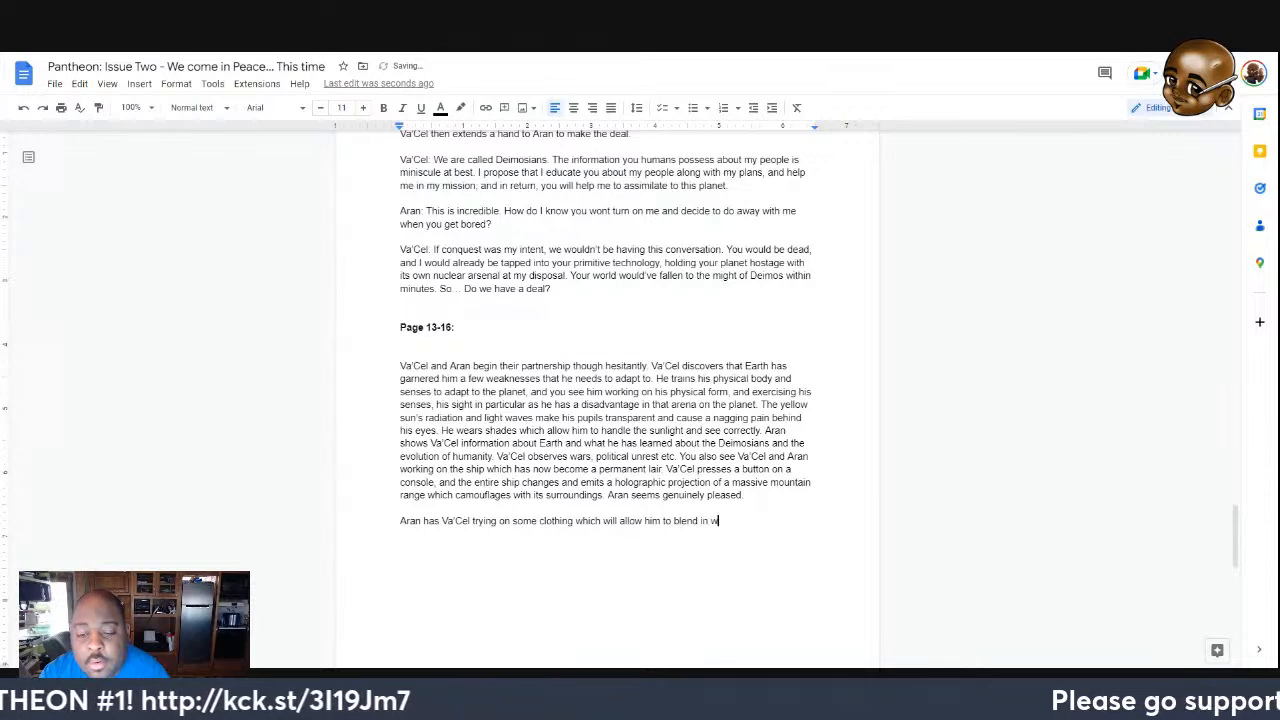
pyautogui.write('ith')
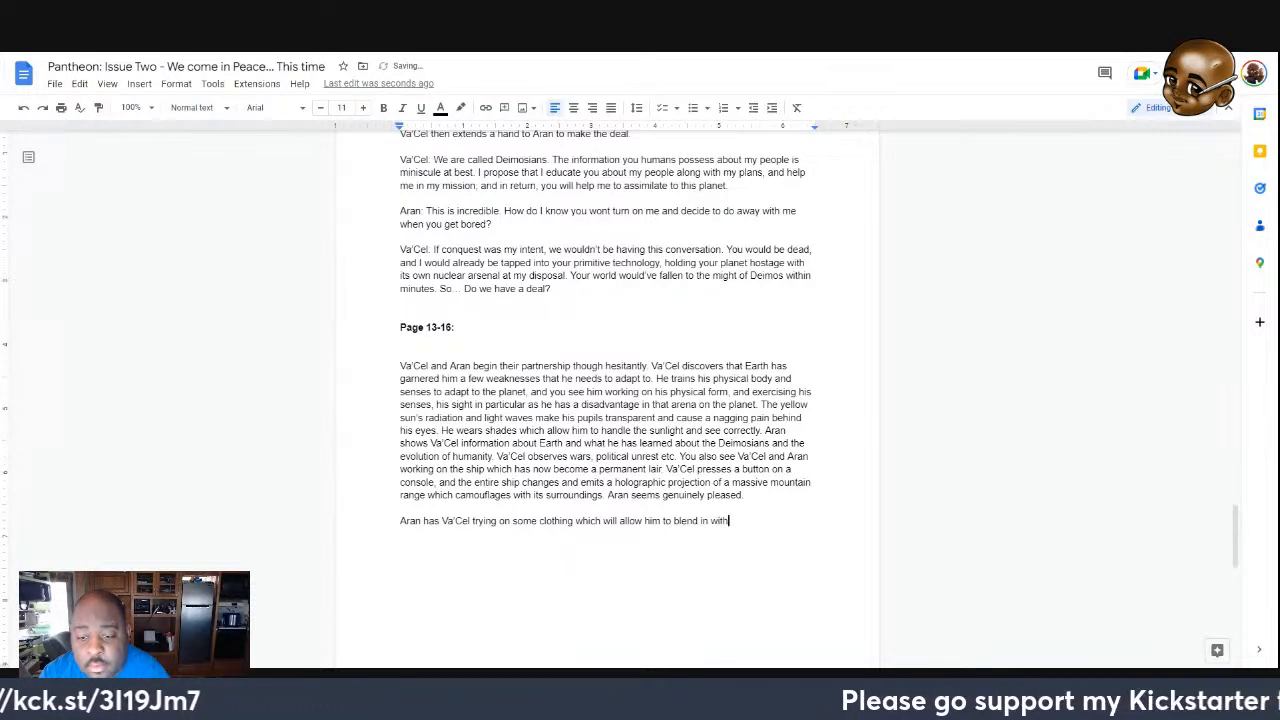
pyautogui.write(' people on ')
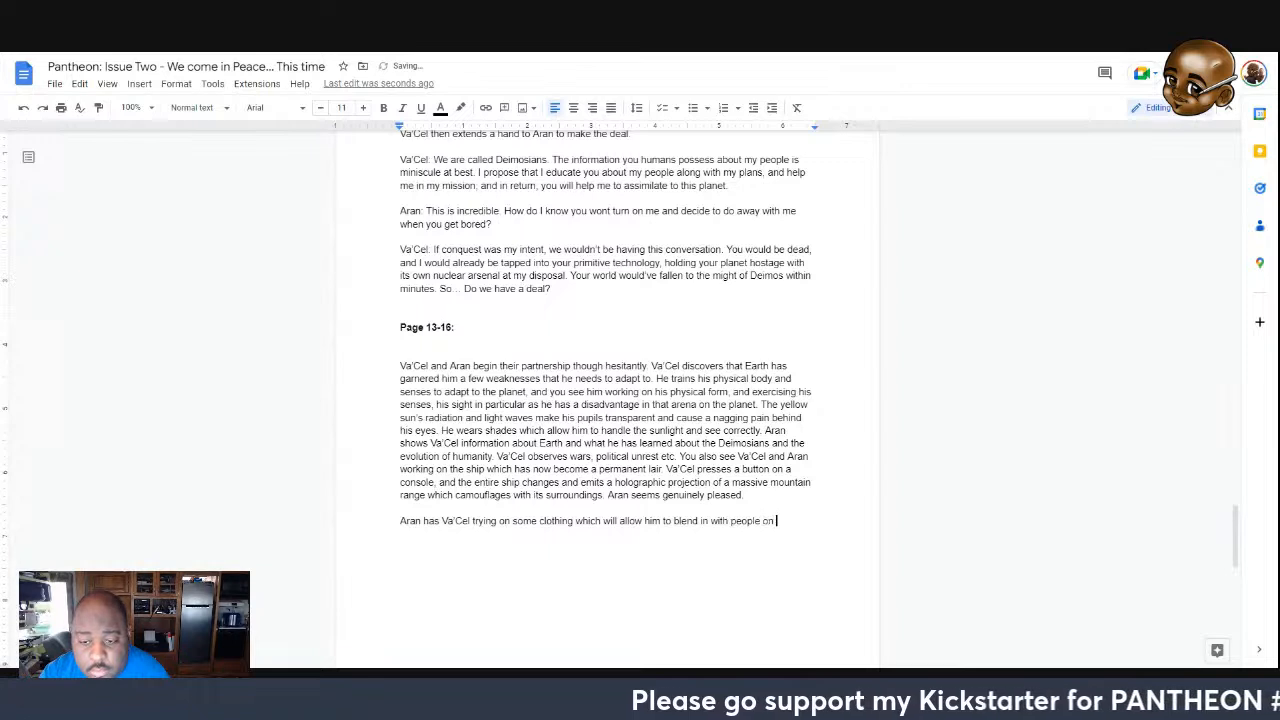
pyautogui.write('the planet')
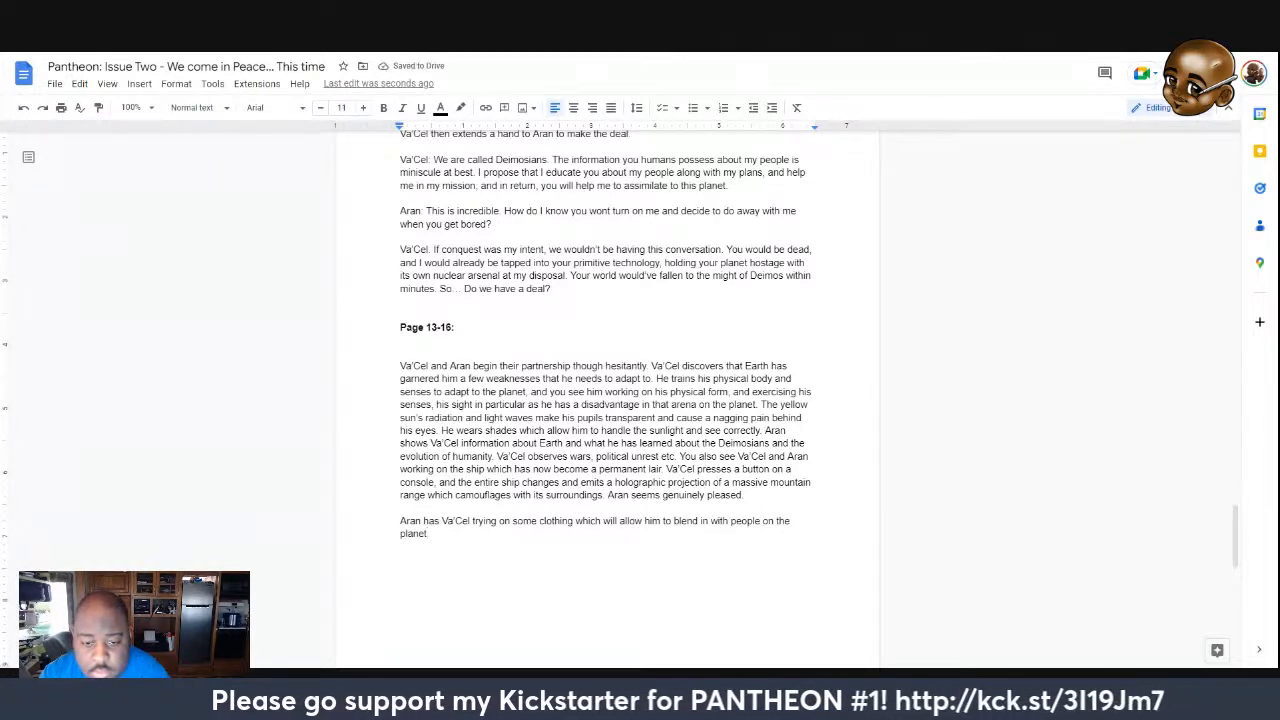
# Extend the clothing sentence with ", a nice suit of some kind, and a pair of shades"
pyautogui.write(', a nic')
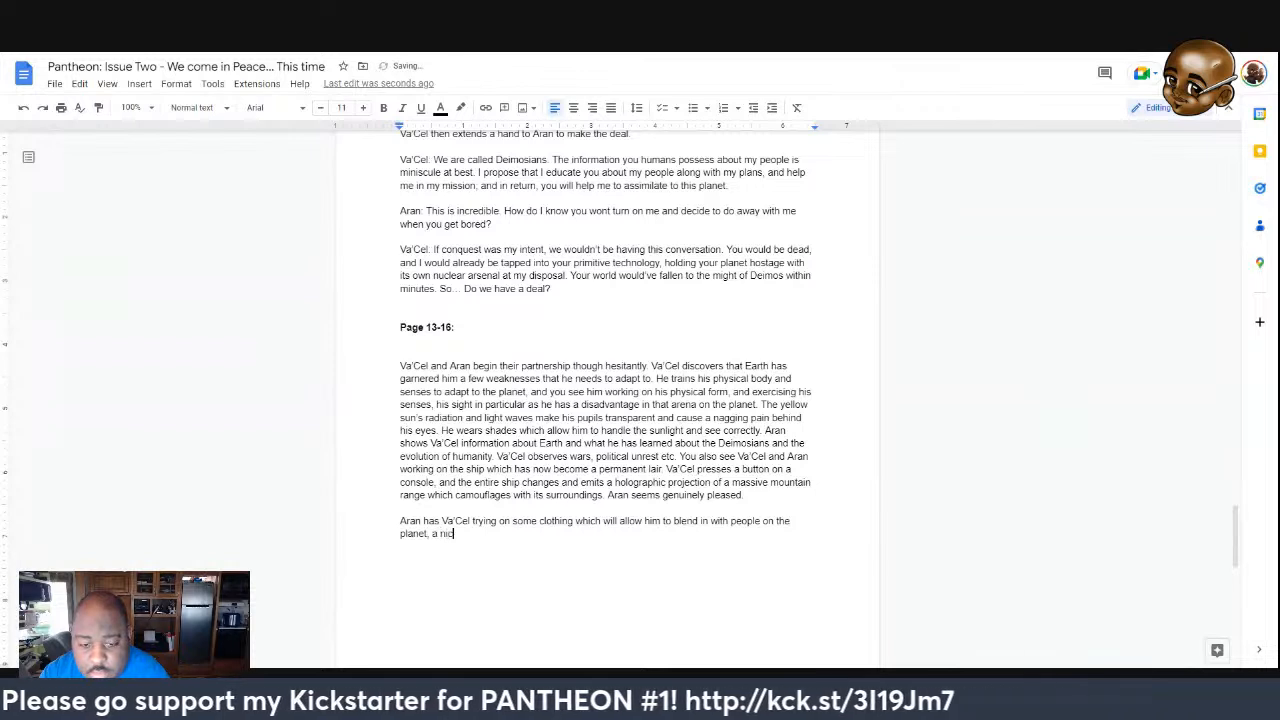
pyautogui.write('e suit')
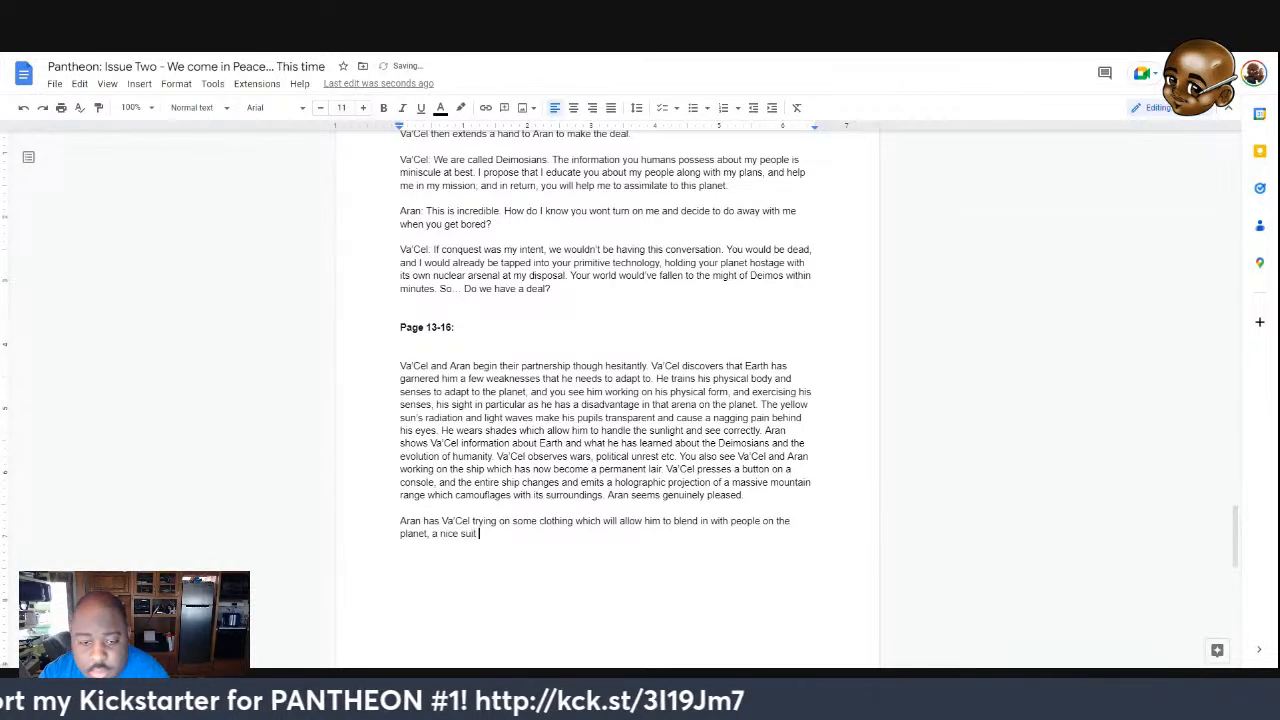
pyautogui.write(' of s')
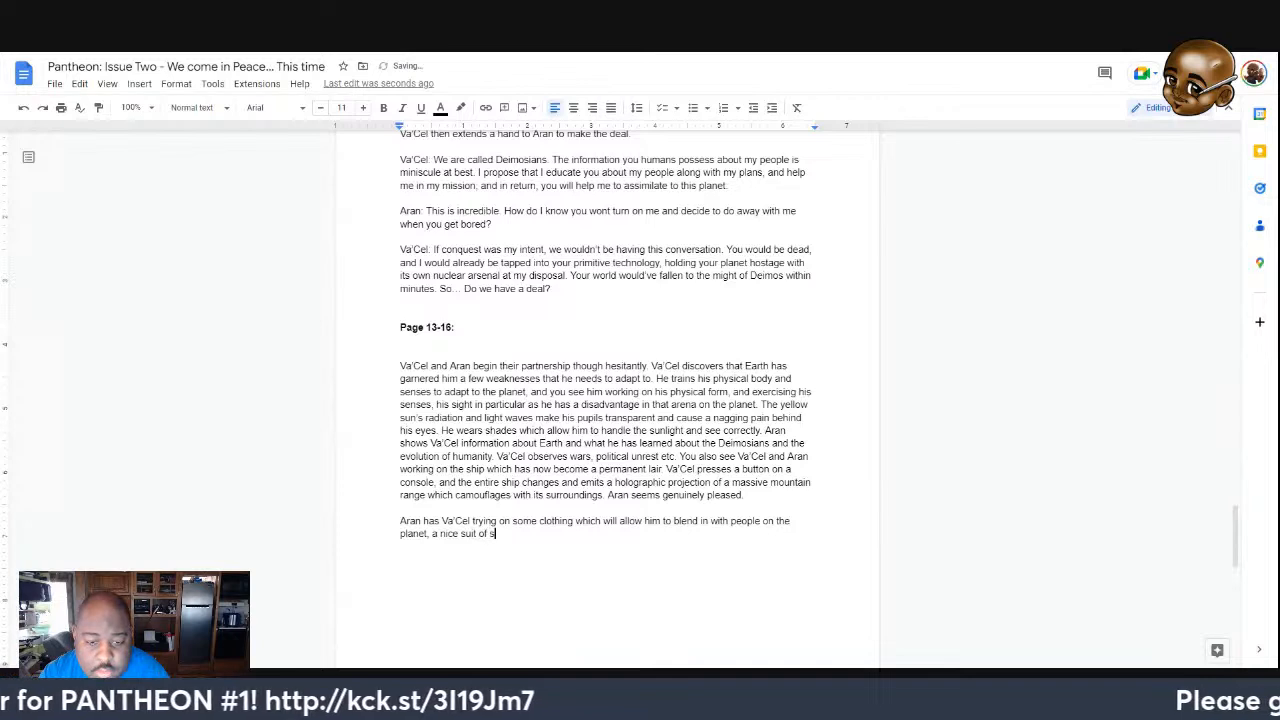
pyautogui.write('ome kind')
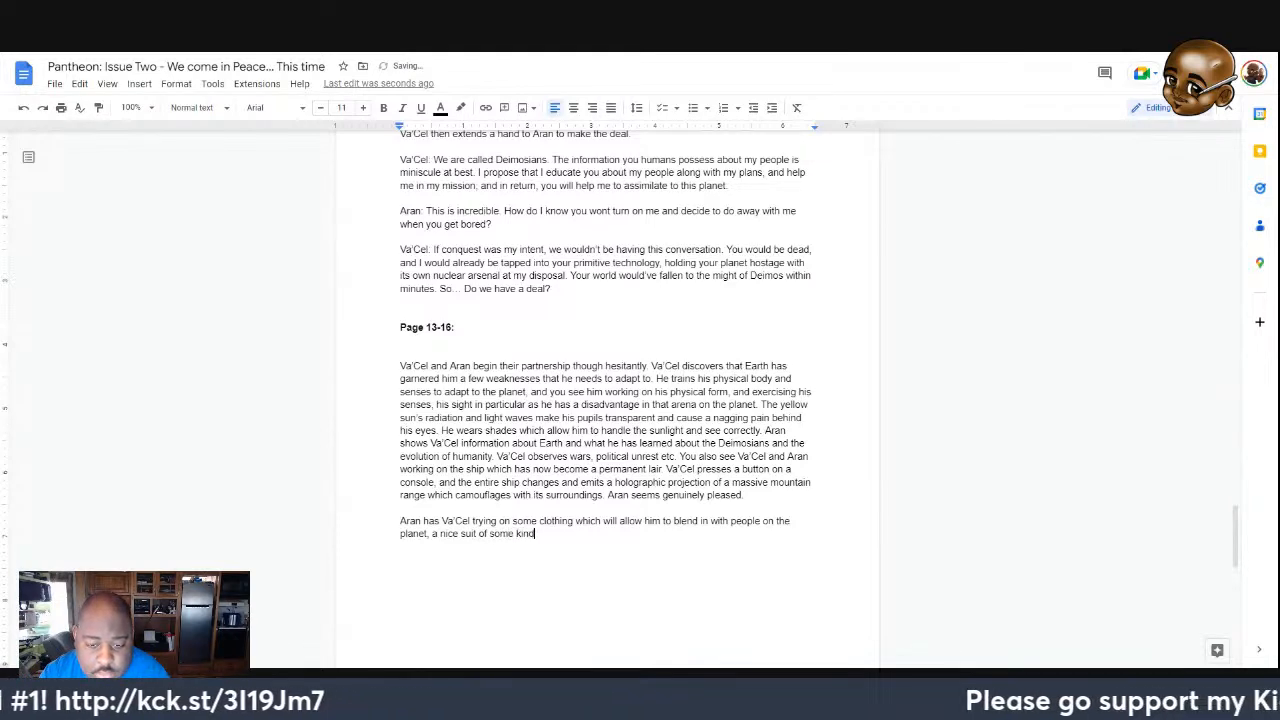
pyautogui.write(', and a pai')
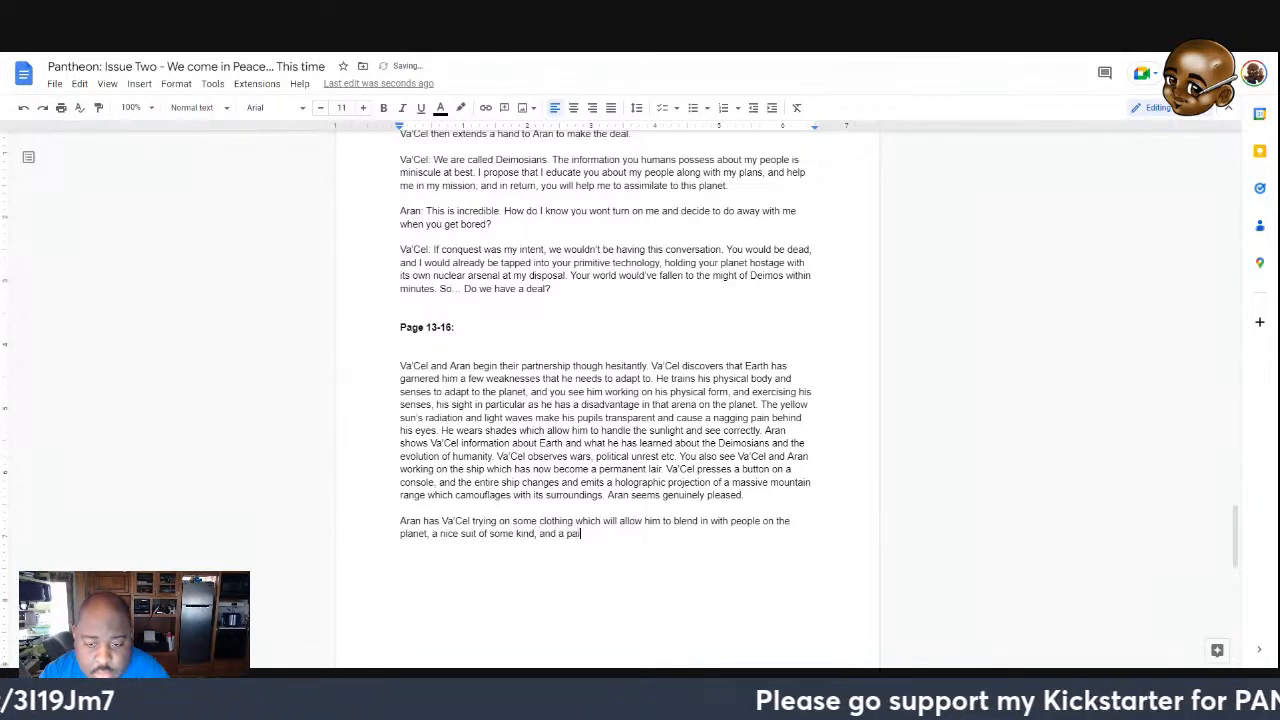
pyautogui.write('r of shades')
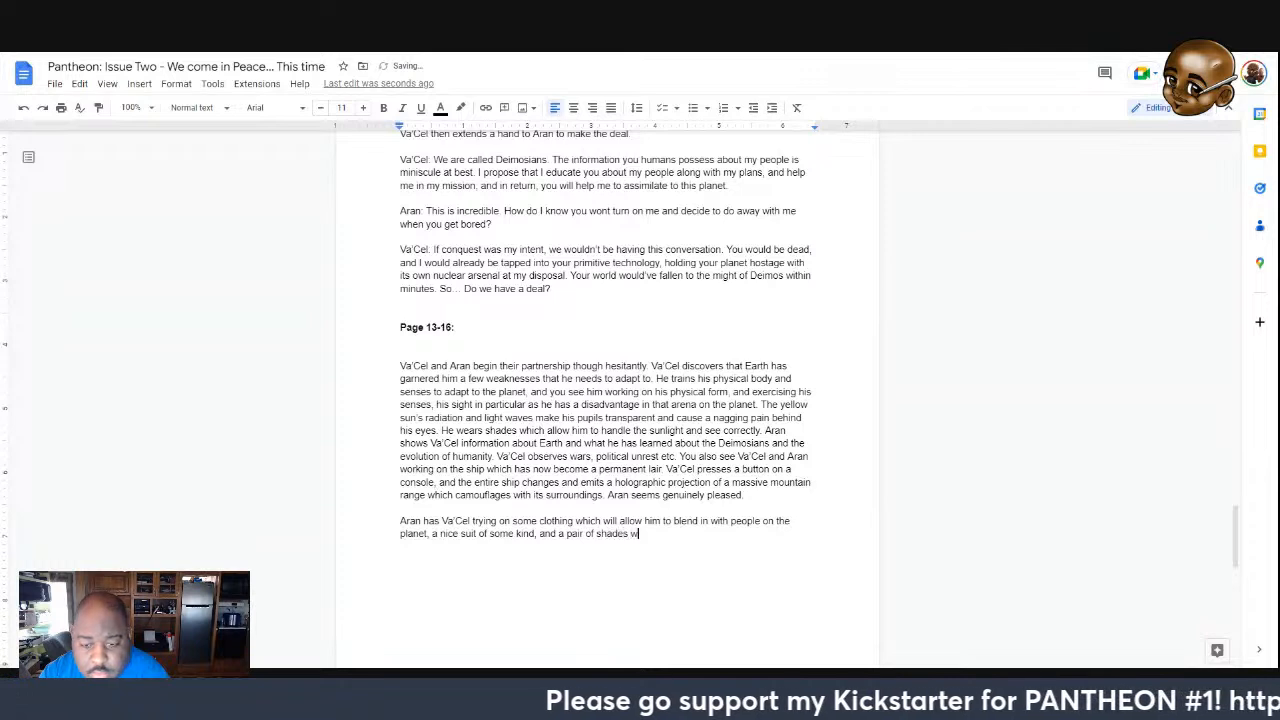
# Finish the sentence about the suit and shades with "that helps his eyesight."
pyautogui.write(' that')
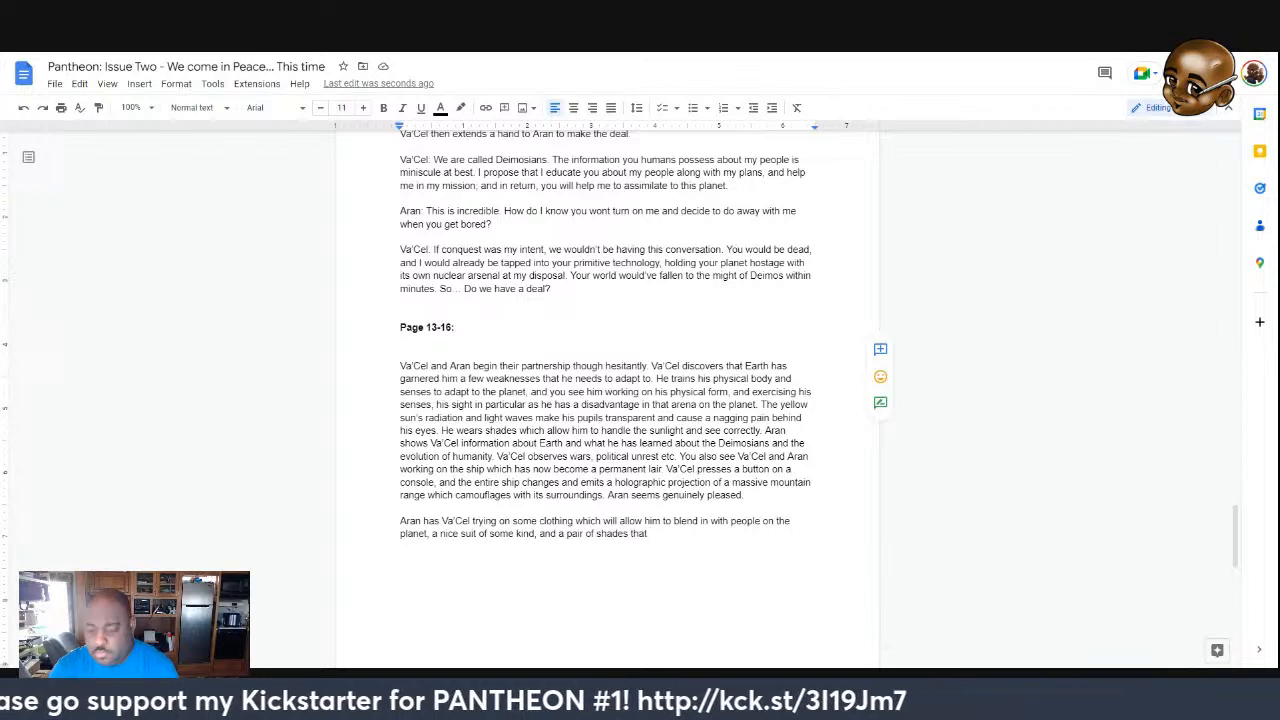
pyautogui.write('helps his ')
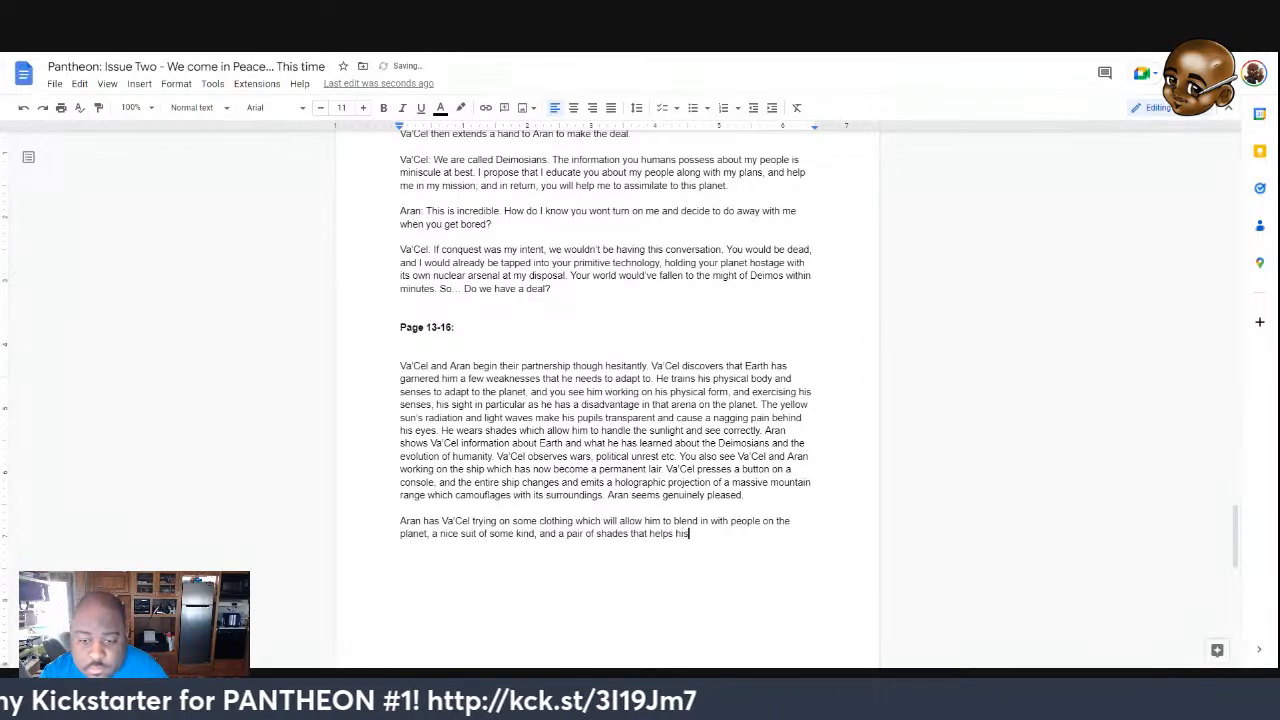
pyautogui.write('eyu')
pyautogui.write('sight.')
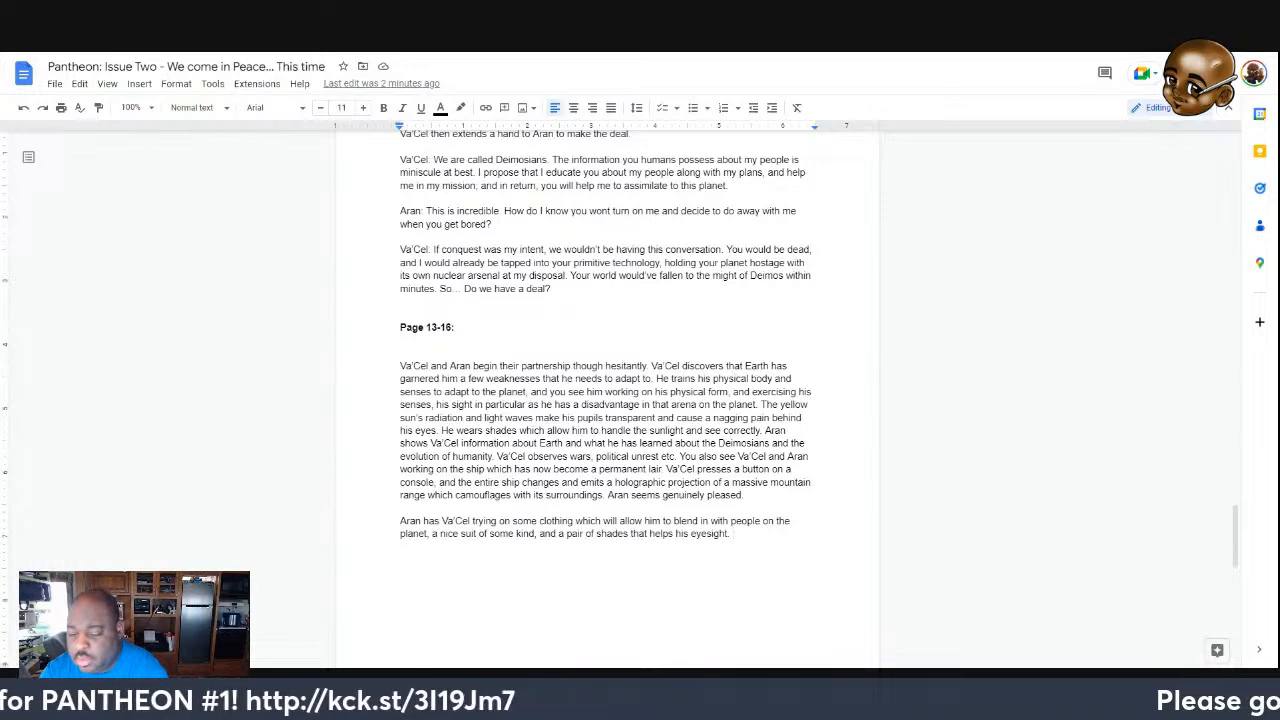
# Add a new sentence after the eyesight sentence beginning "Va'Cel also takes the time to adapt to powers"
pyautogui.write('Va')
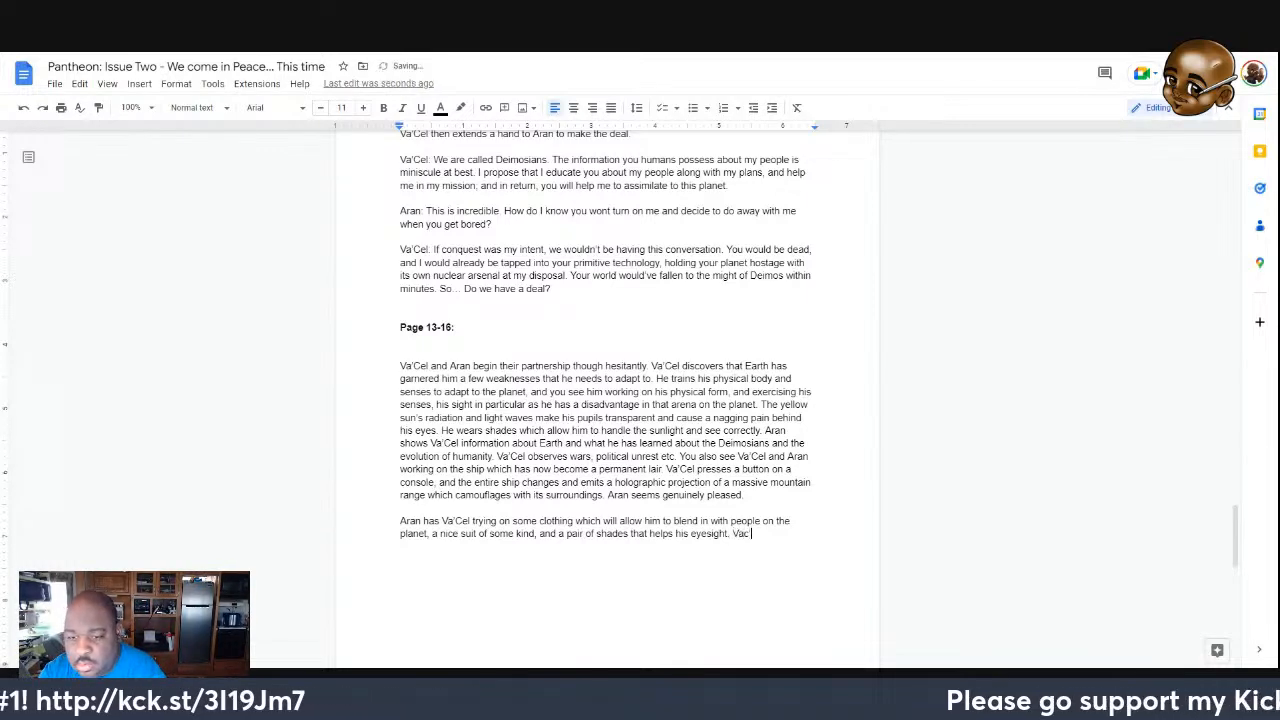
pyautogui.write("'Cel i")
pyautogui.press('BackSpace')
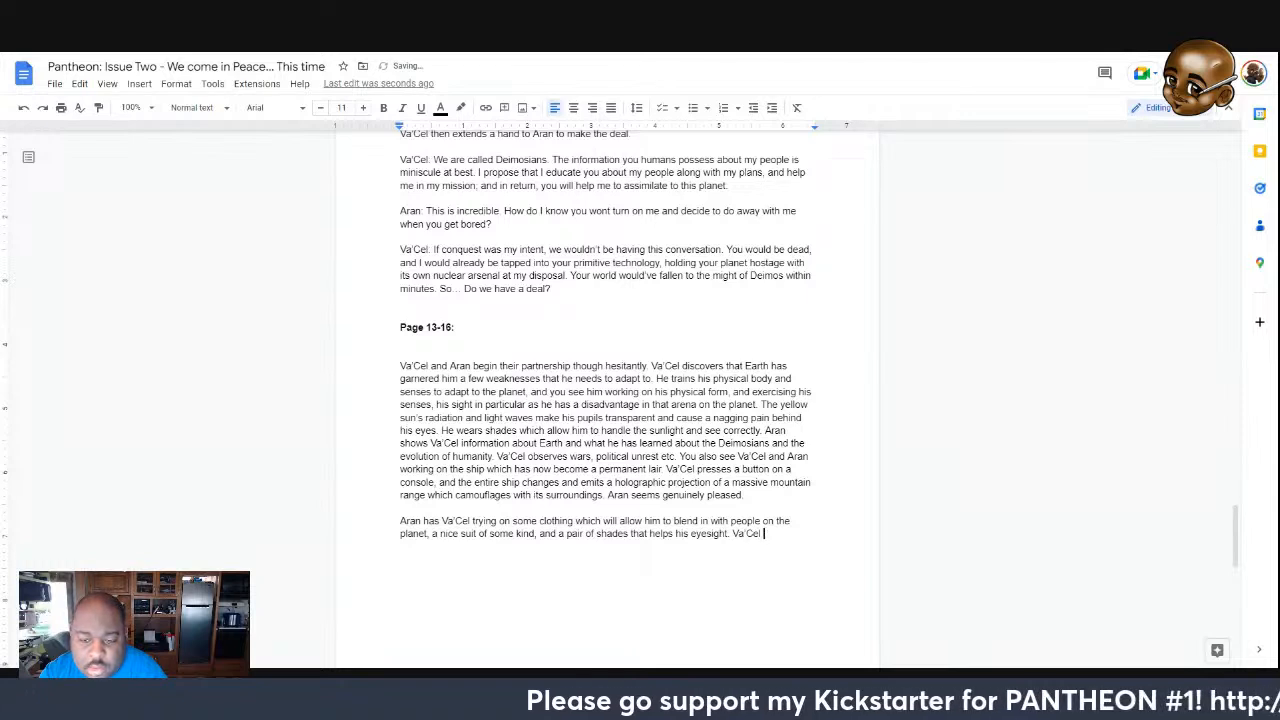
pyautogui.write('also takes t')
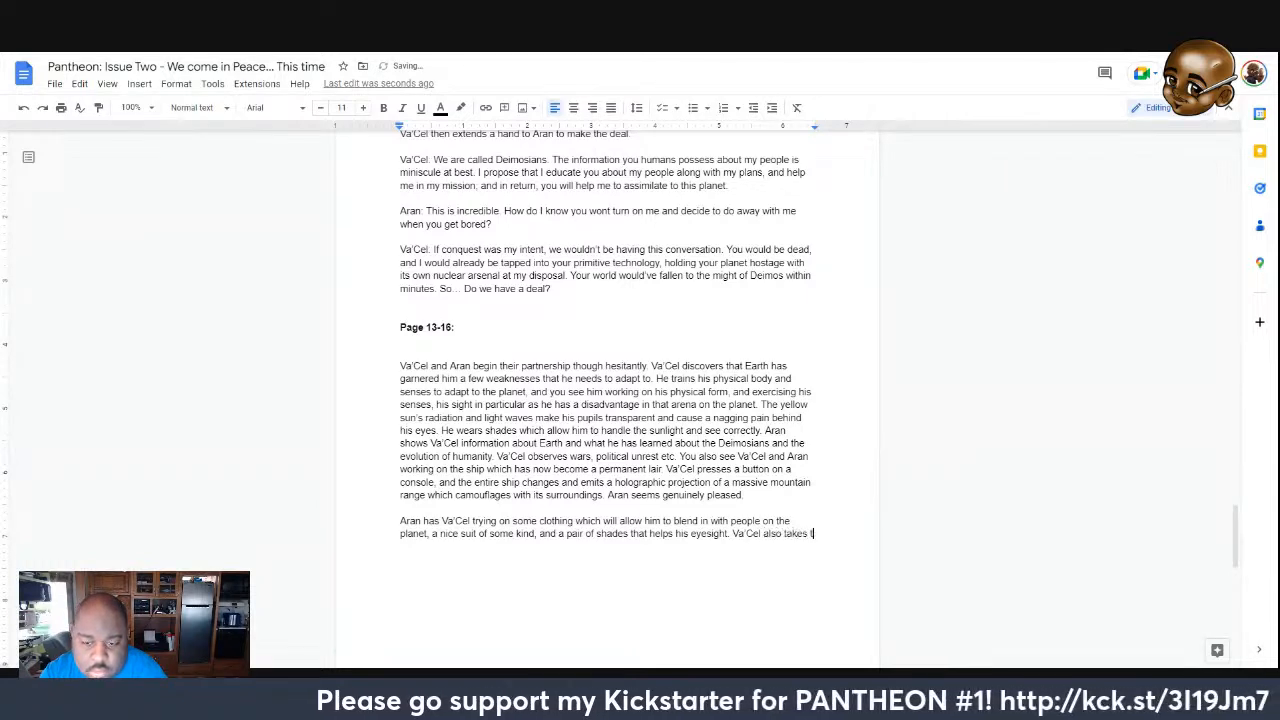
pyautogui.write('he time to adapt')
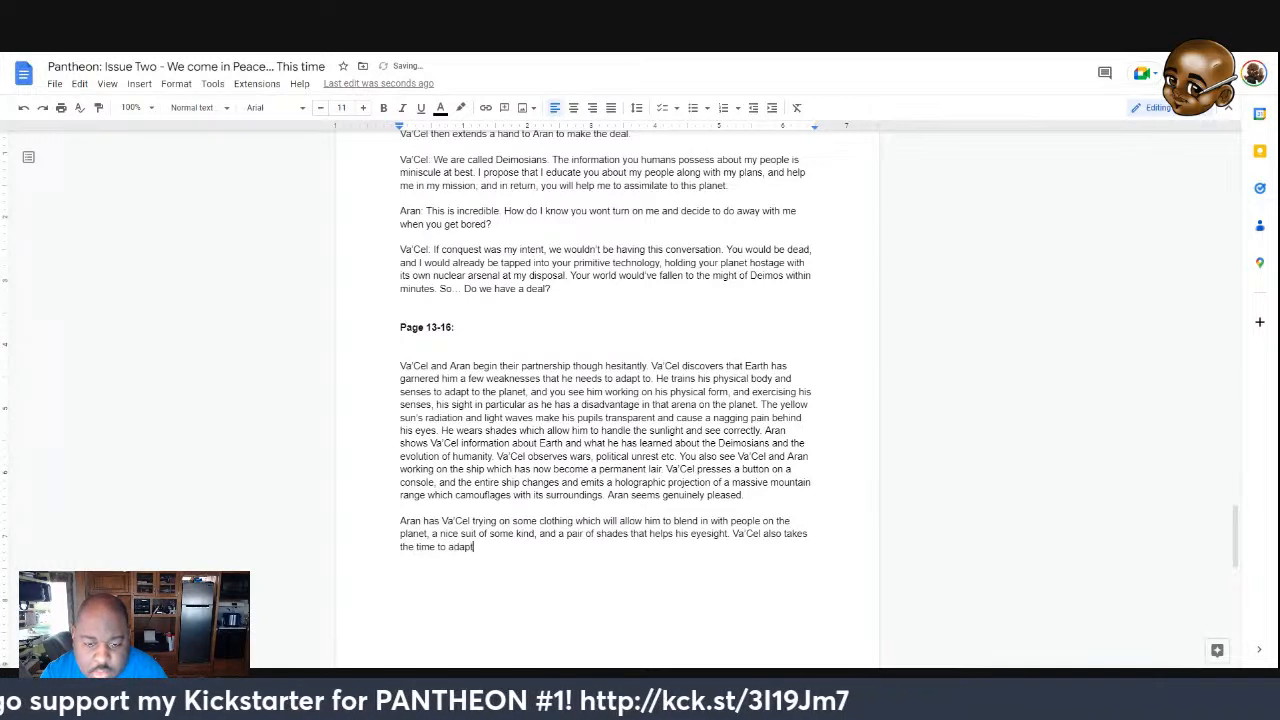
pyautogui.write(' to')
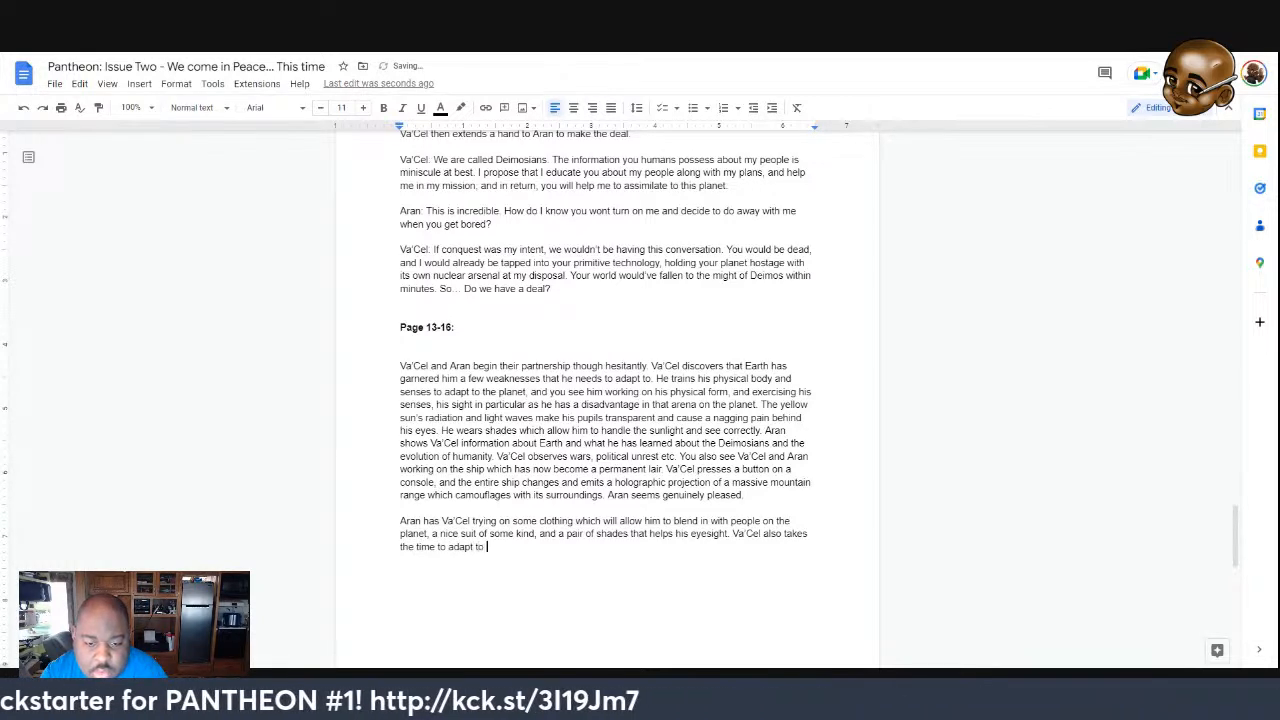
pyautogui.write(' power')
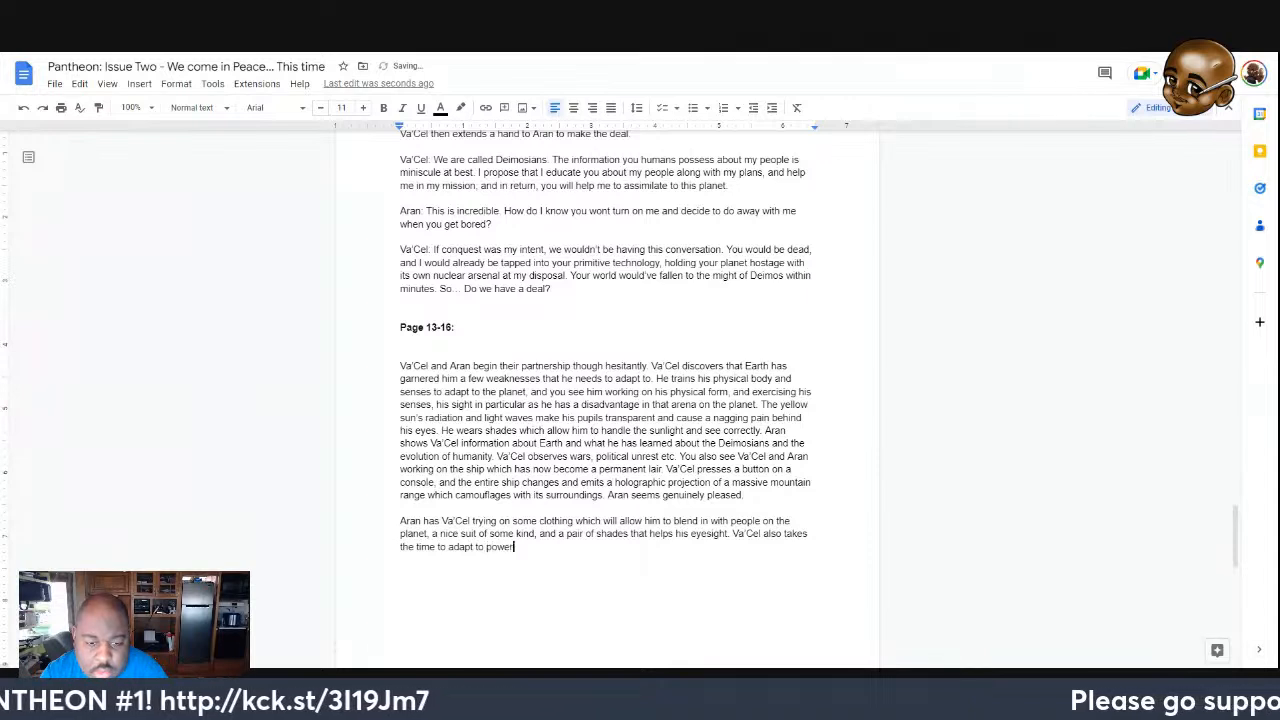
# Continue the sentence about Va'Cel's powers with "that have developed while on Earth and"
pyautogui.write('s that have ')
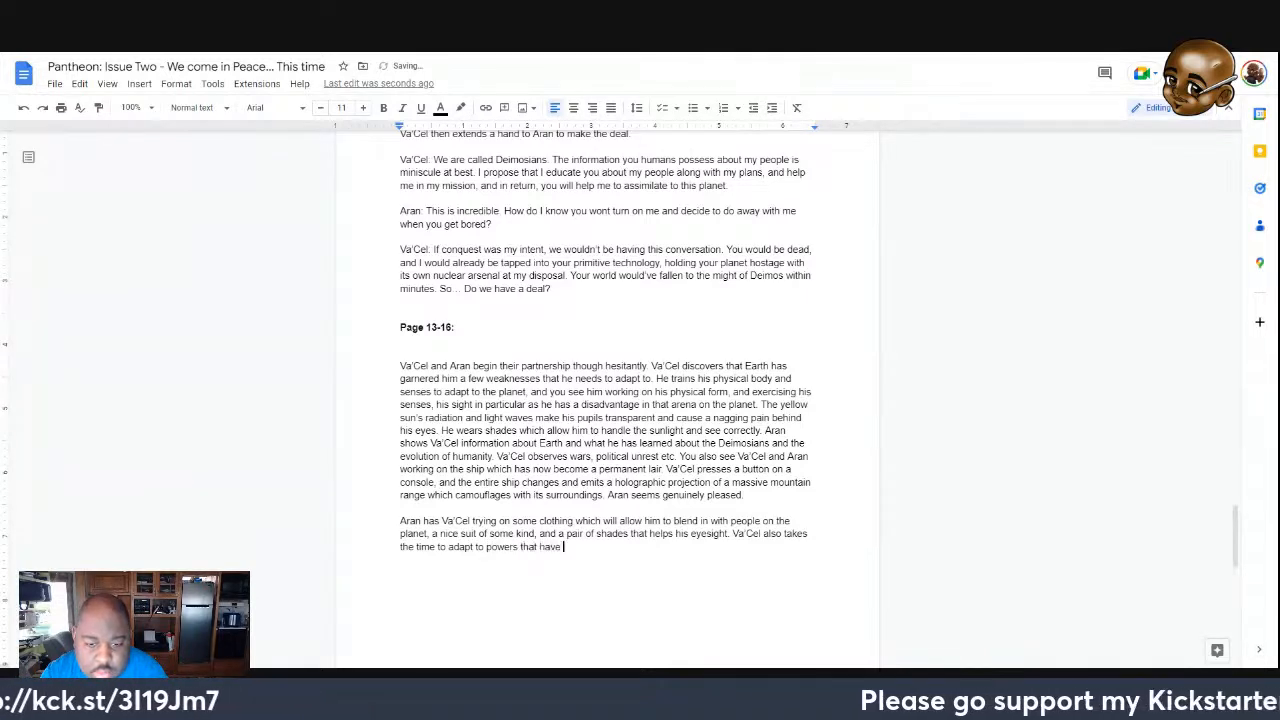
pyautogui.write('deve')
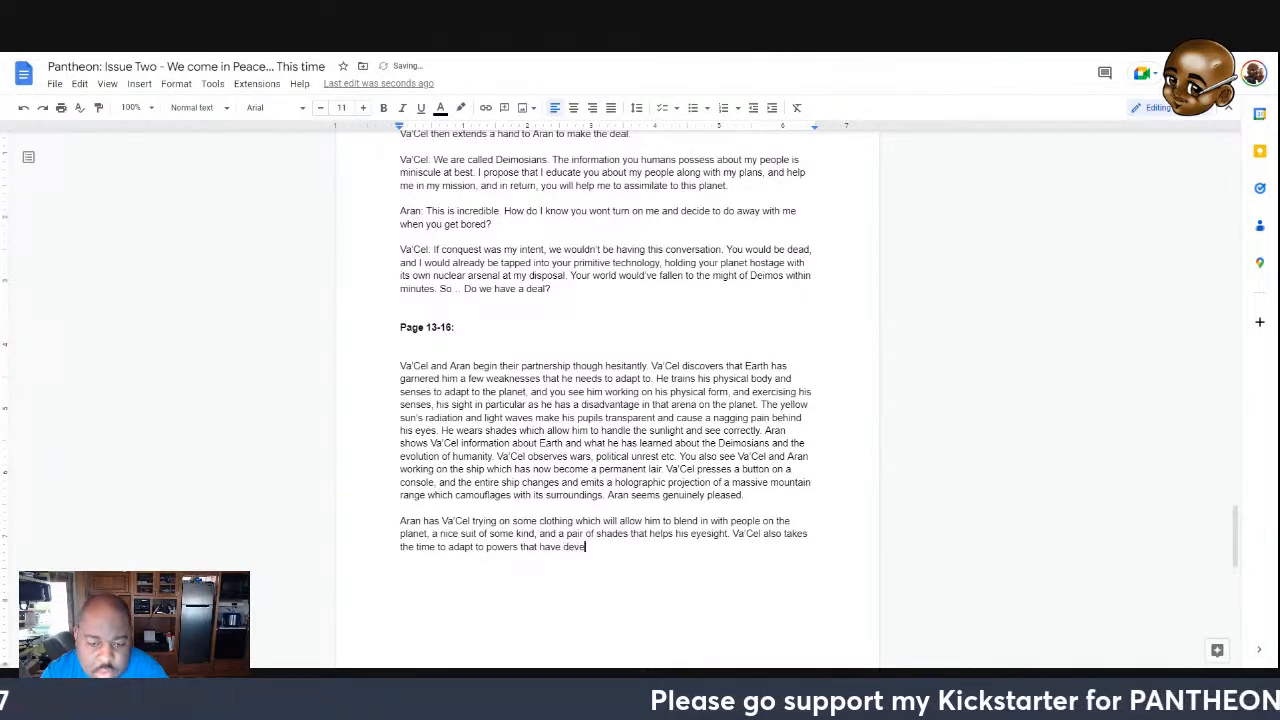
pyautogui.write('lopp')
pyautogui.write('d ')
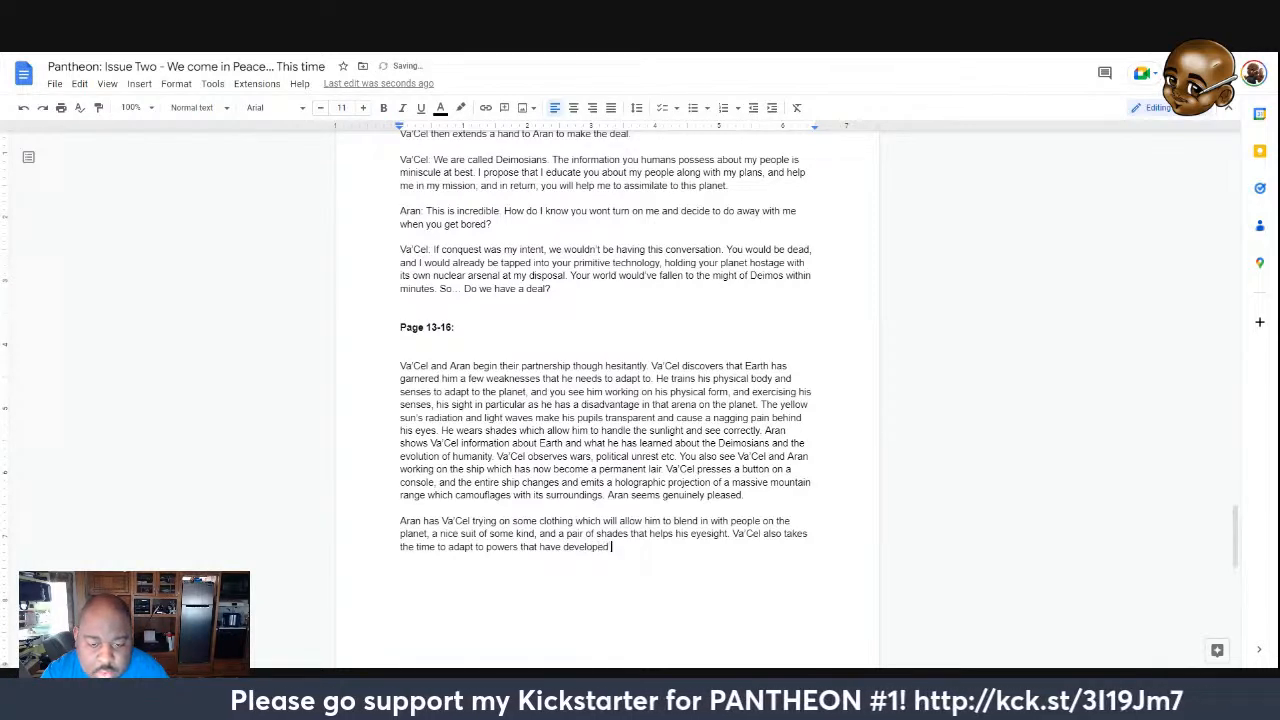
pyautogui.write('whi')
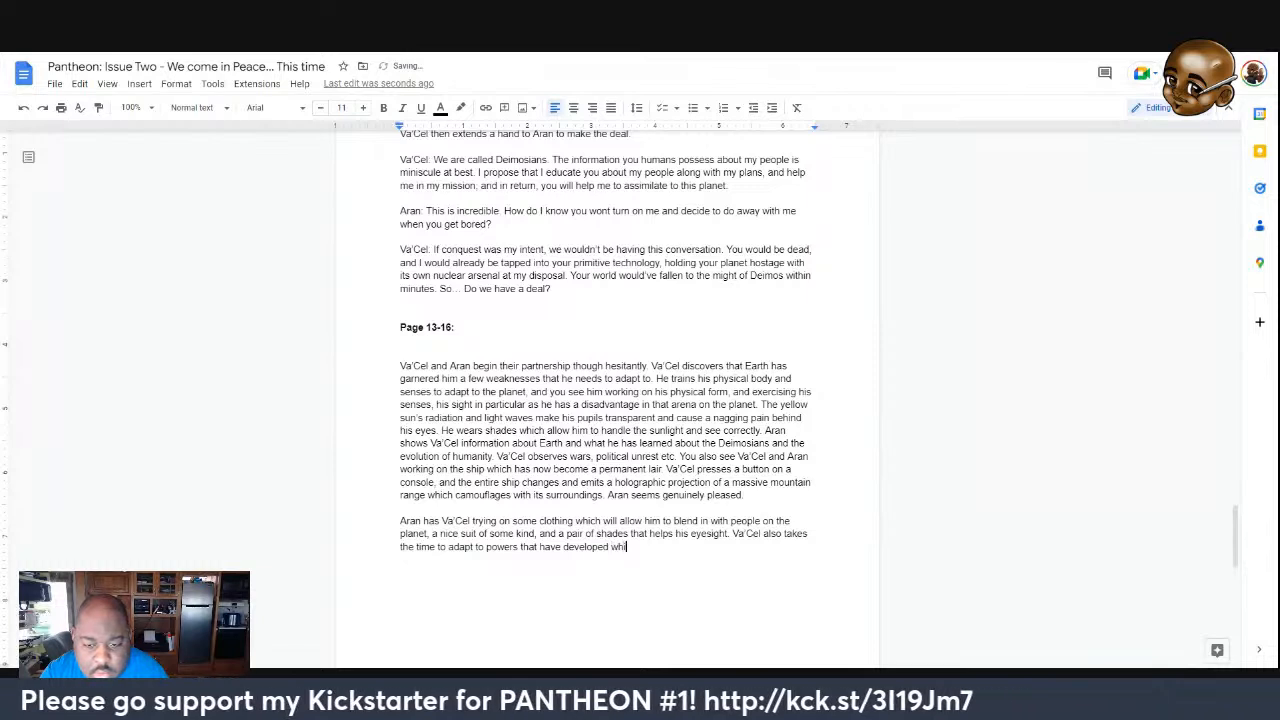
pyautogui.write('le on E')
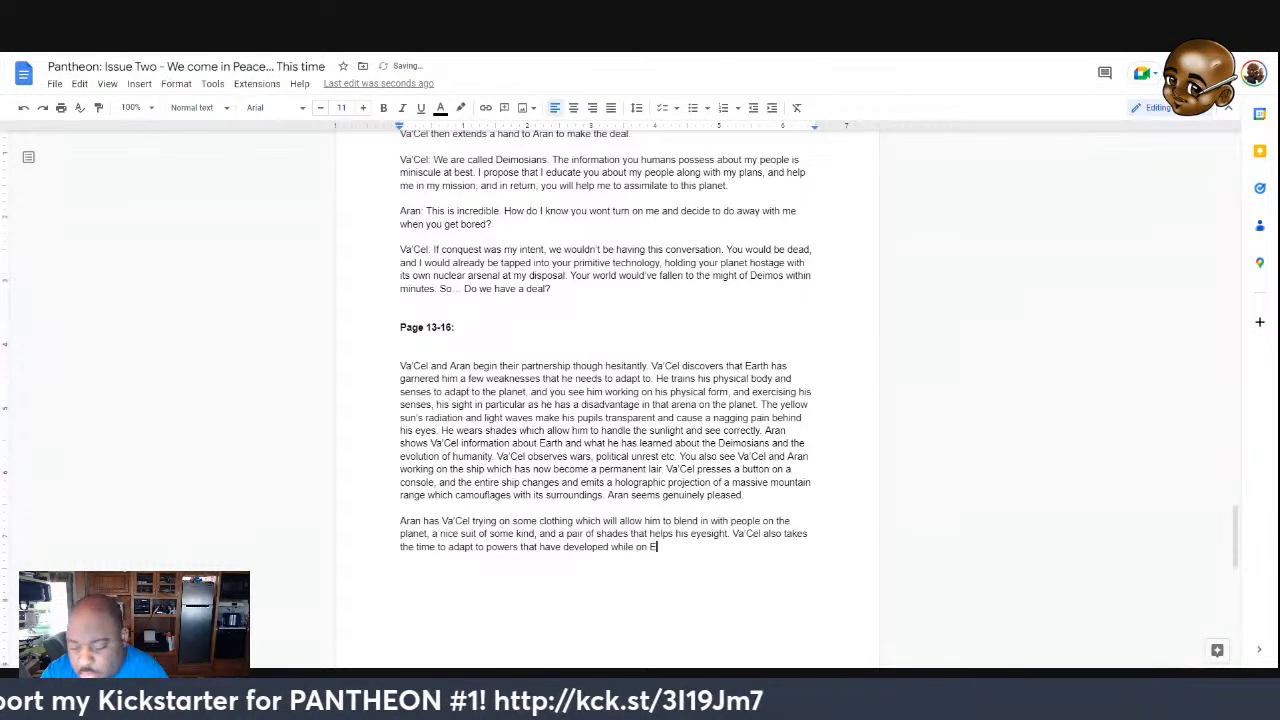
pyautogui.write('arth and ho')
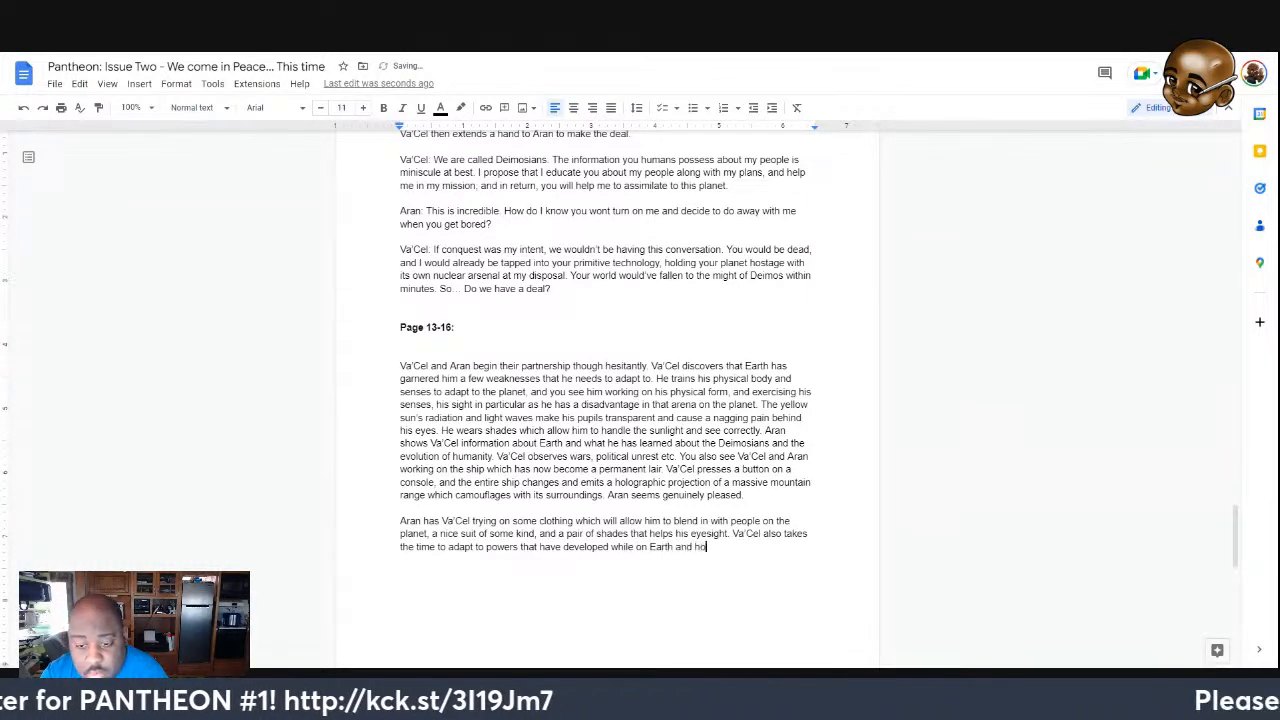
# Finish the powers sentence with "honing the powers he currently has by training himself."
pyautogui.write('ning the p')
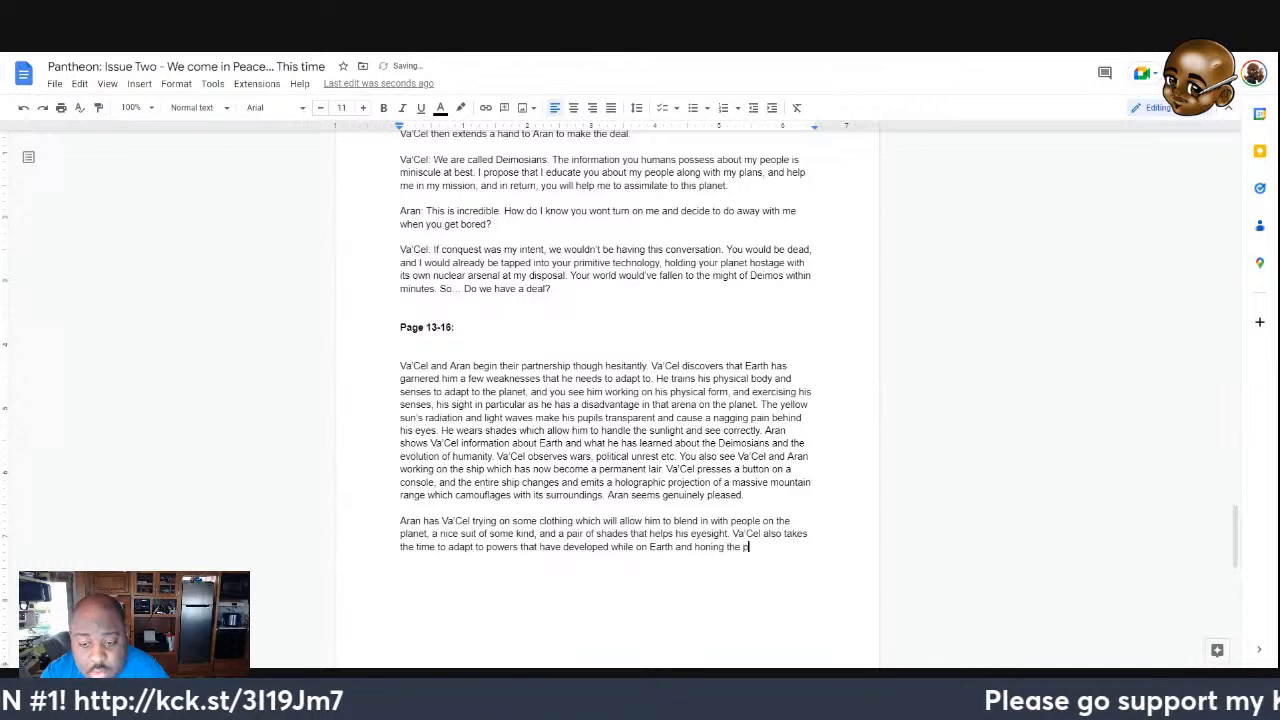
pyautogui.write('owers he curren')
pyautogui.write('tly has')
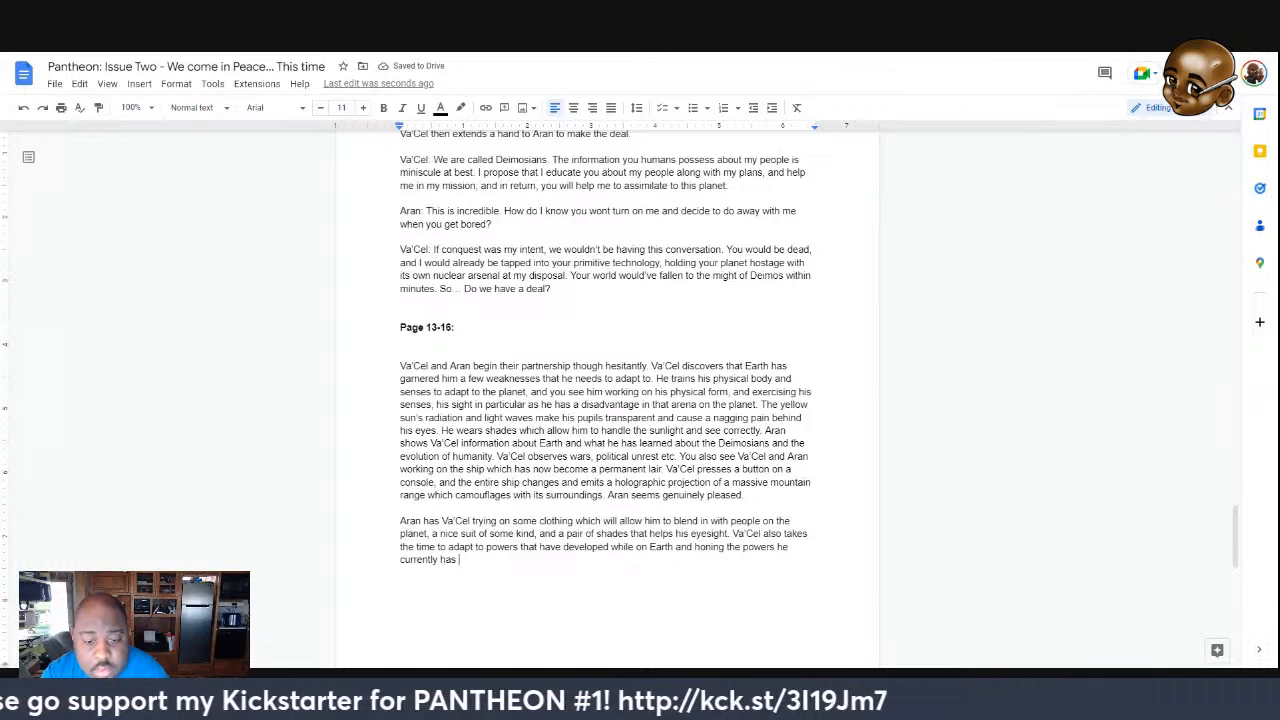
pyautogui.press('BackSpace')
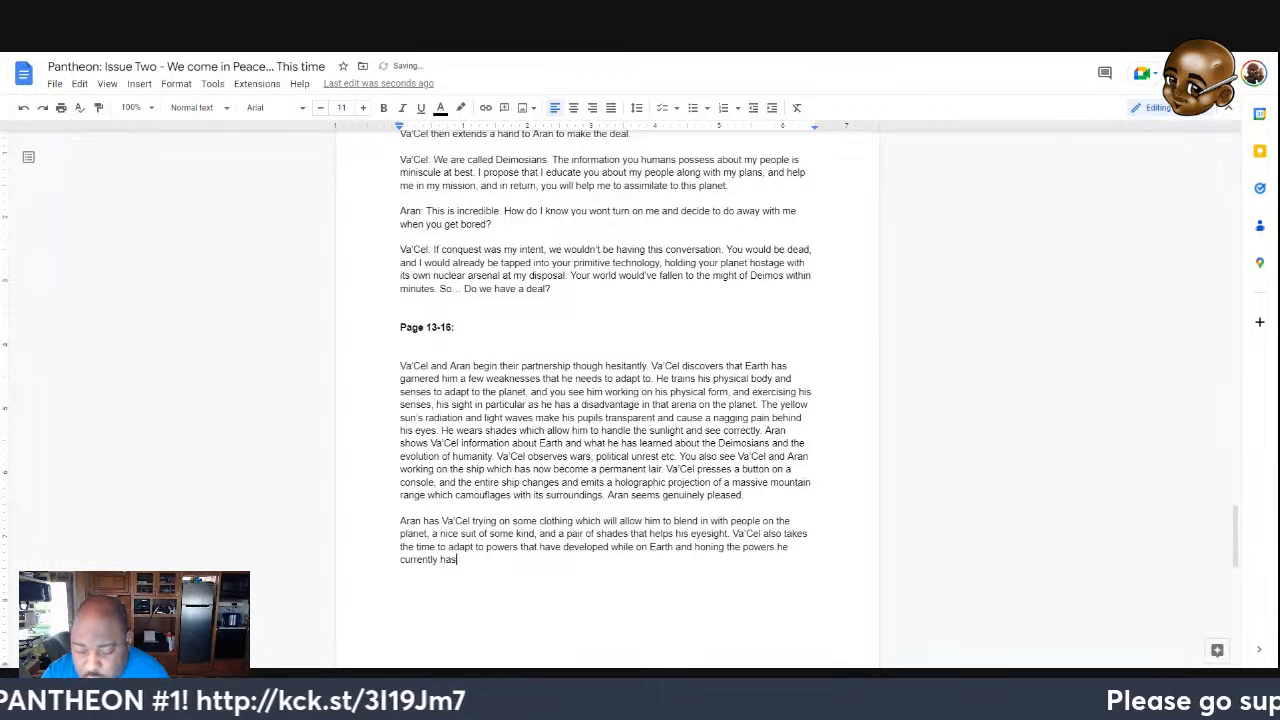
pyautogui.write('by training')
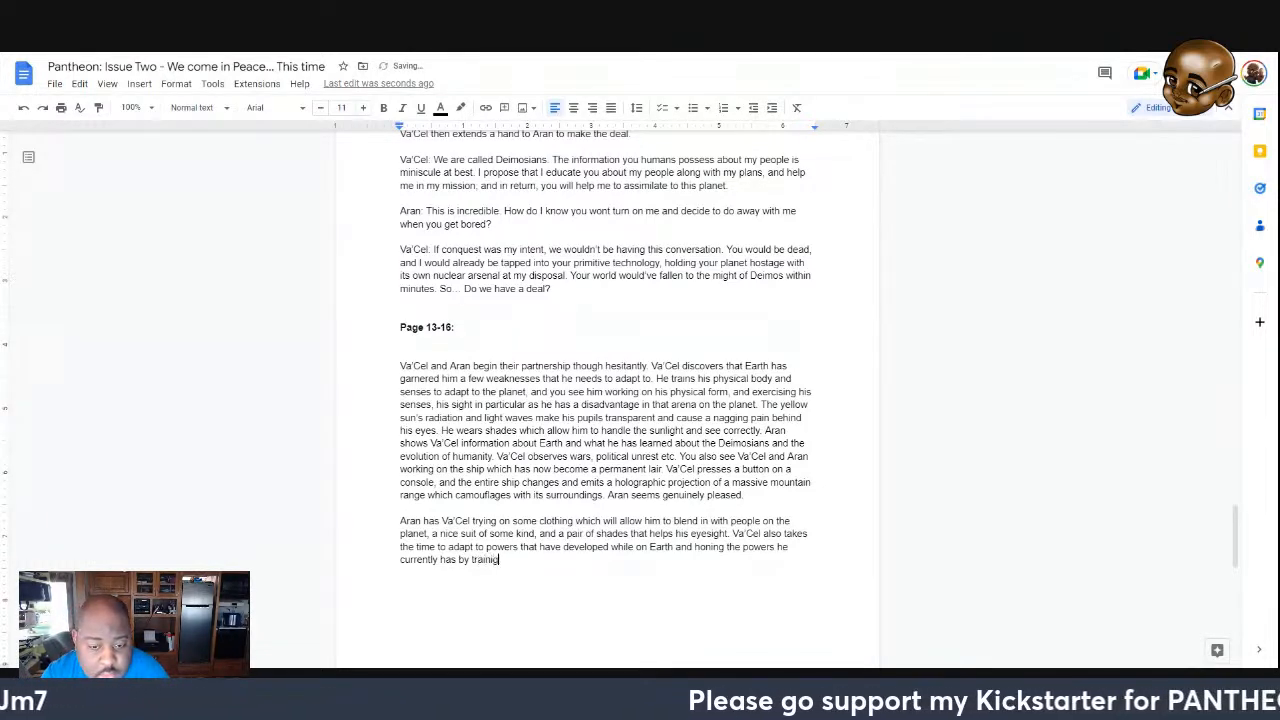
pyautogui.write(' himself')
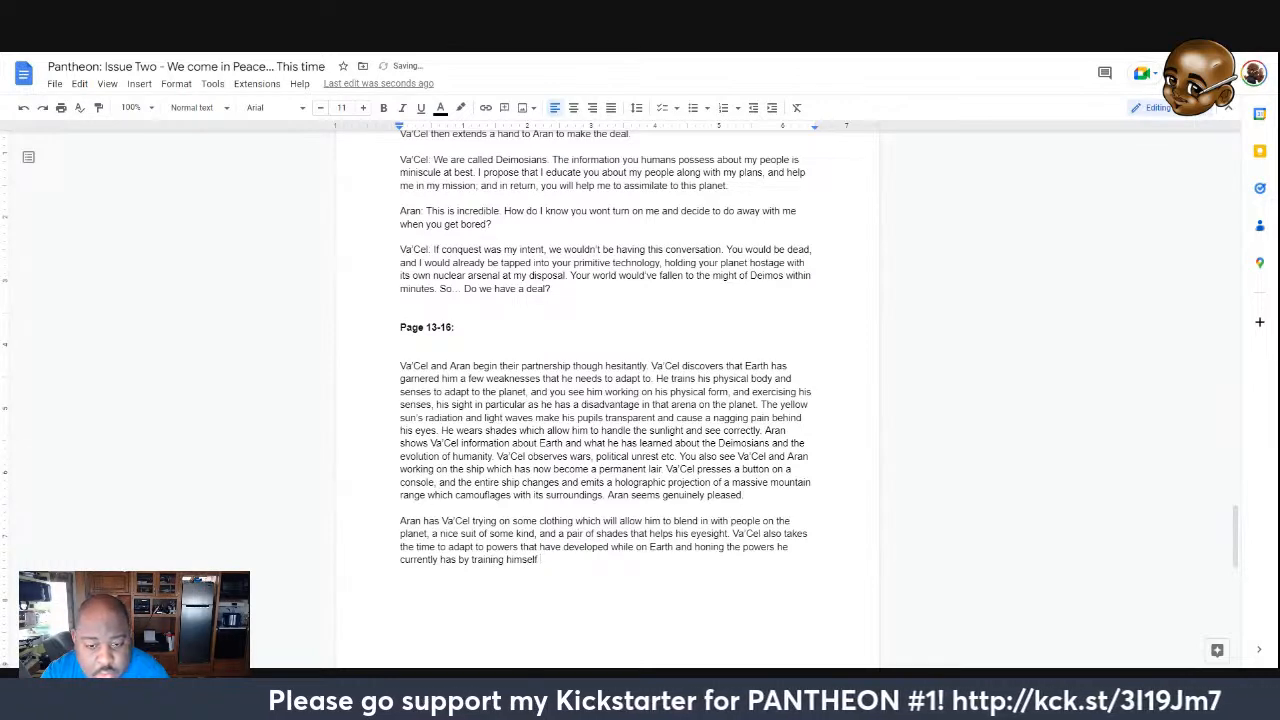
pyautogui.press('BackSpace')
pyautogui.write('.')
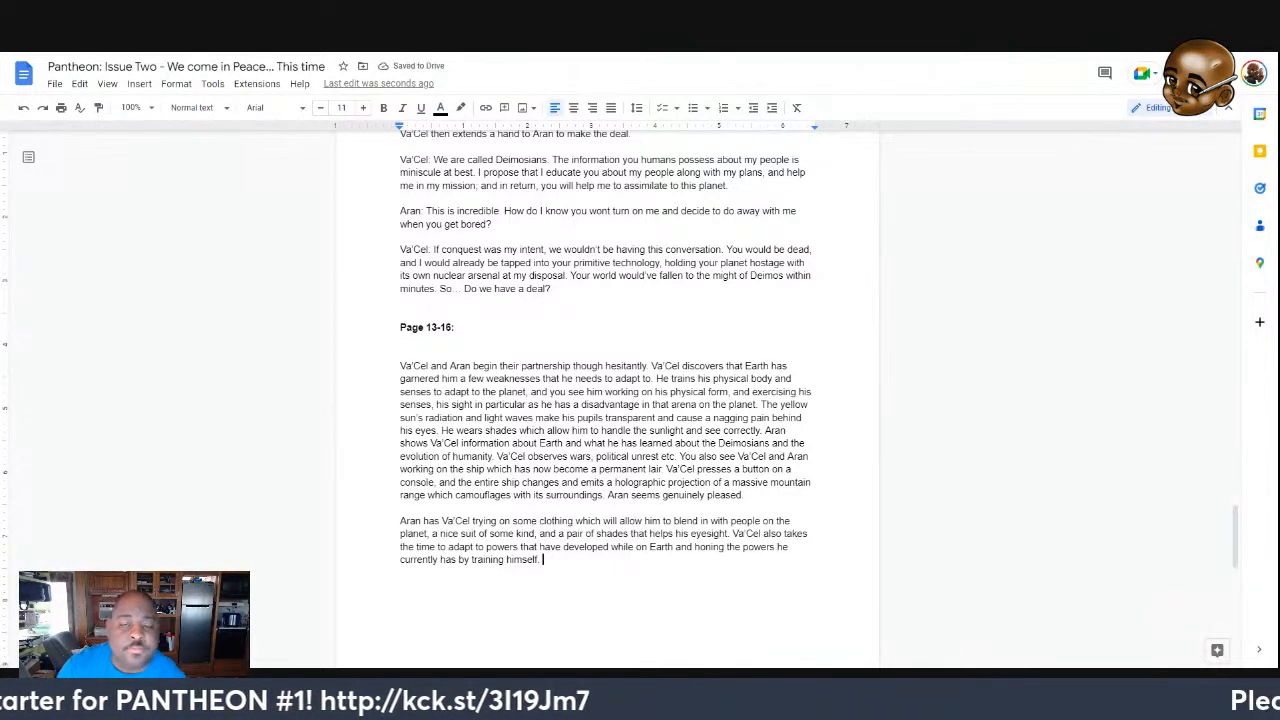
# Start the following sentence with "Va'Cel and Aran are seen going on what seem to be expeditions"
pyautogui.scroll(2, 606, 400)
pyautogui.scroll(-2, 606, 400)
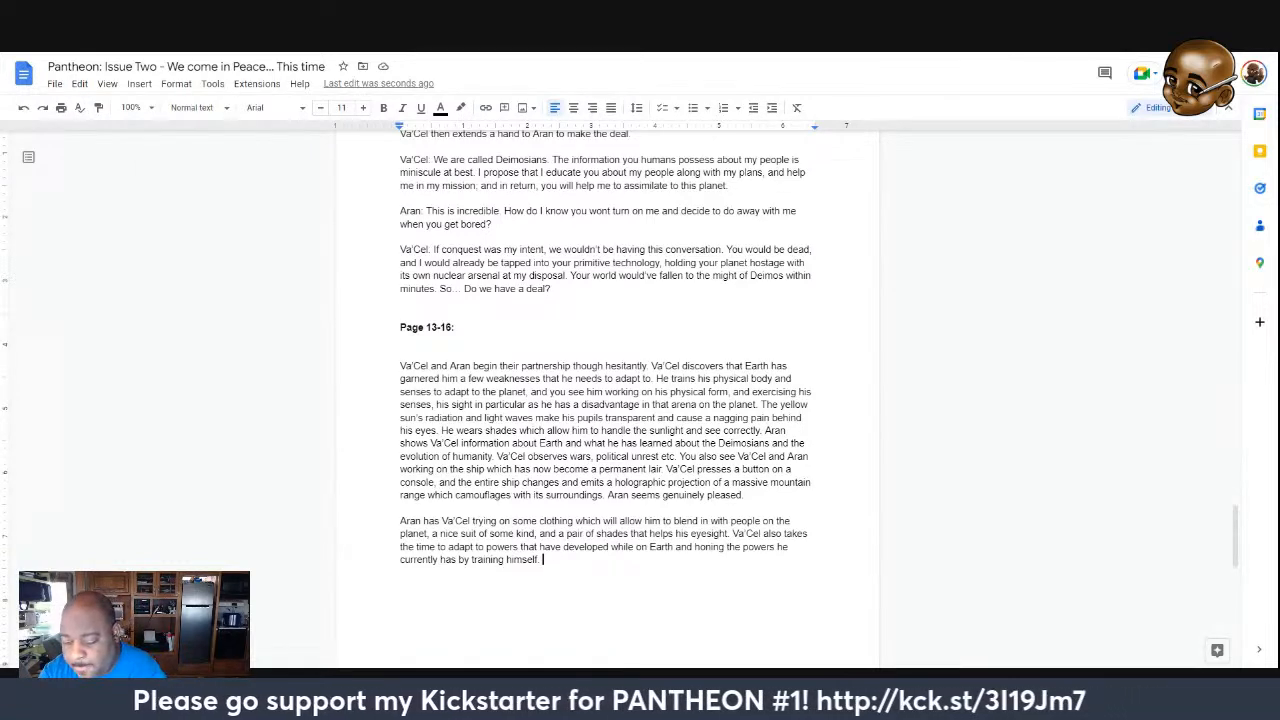
pyautogui.write('Va')
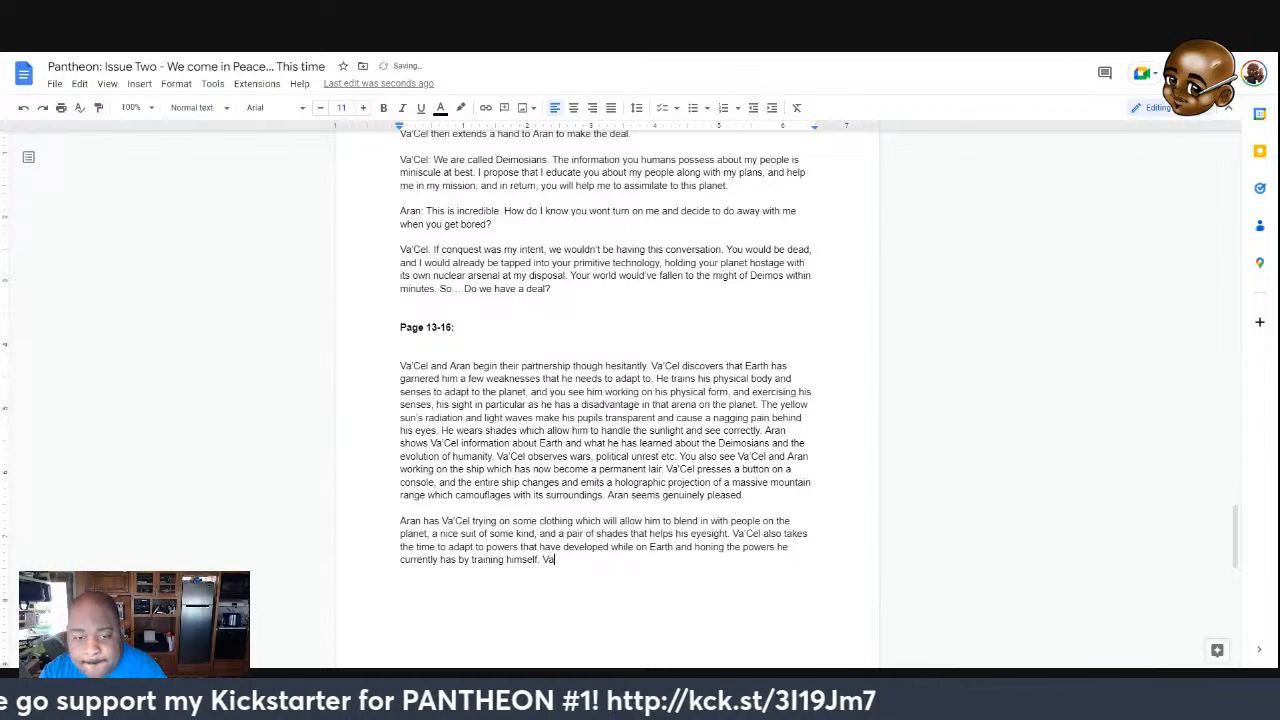
pyautogui.write("'Cel and ")
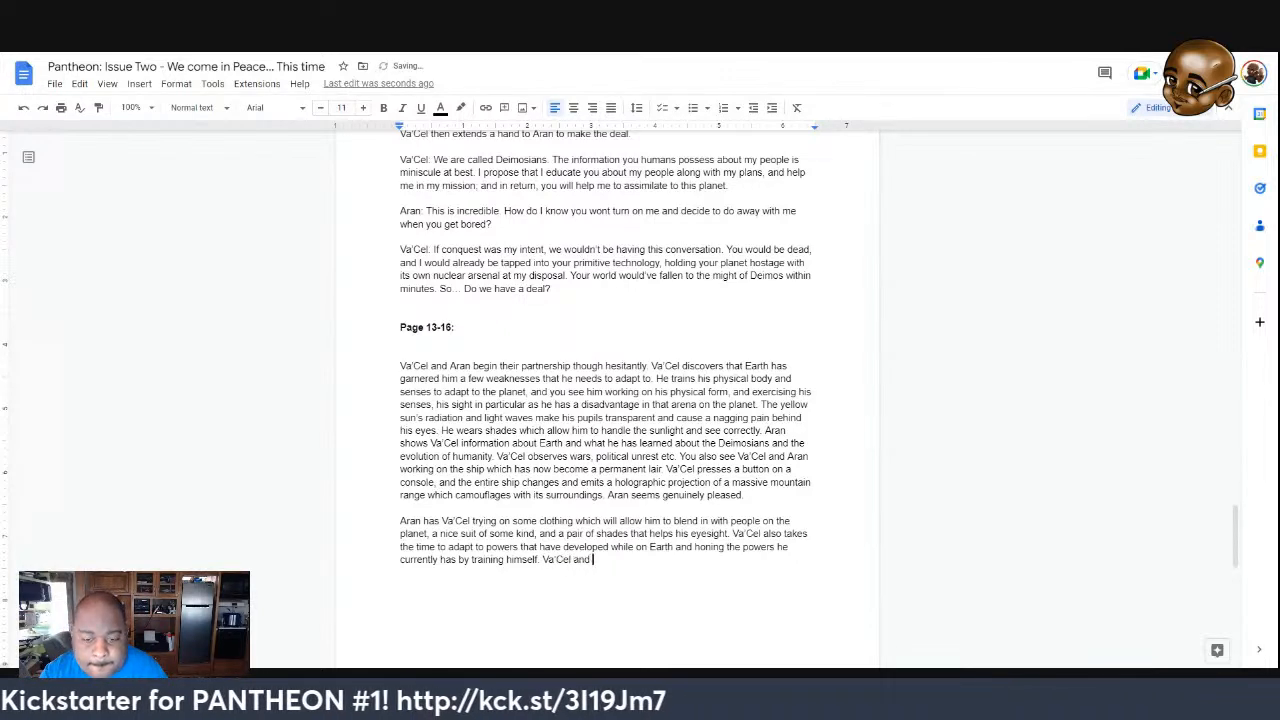
pyautogui.write('Aran are ')
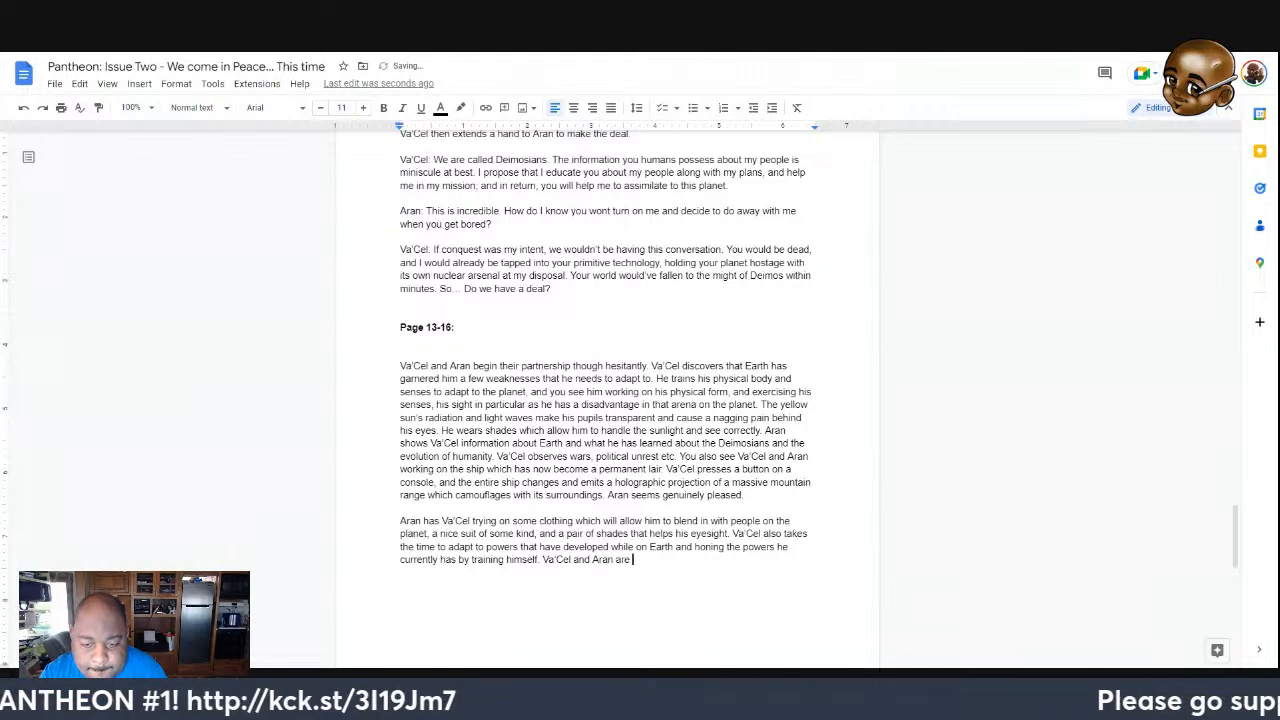
pyautogui.write('seen ')
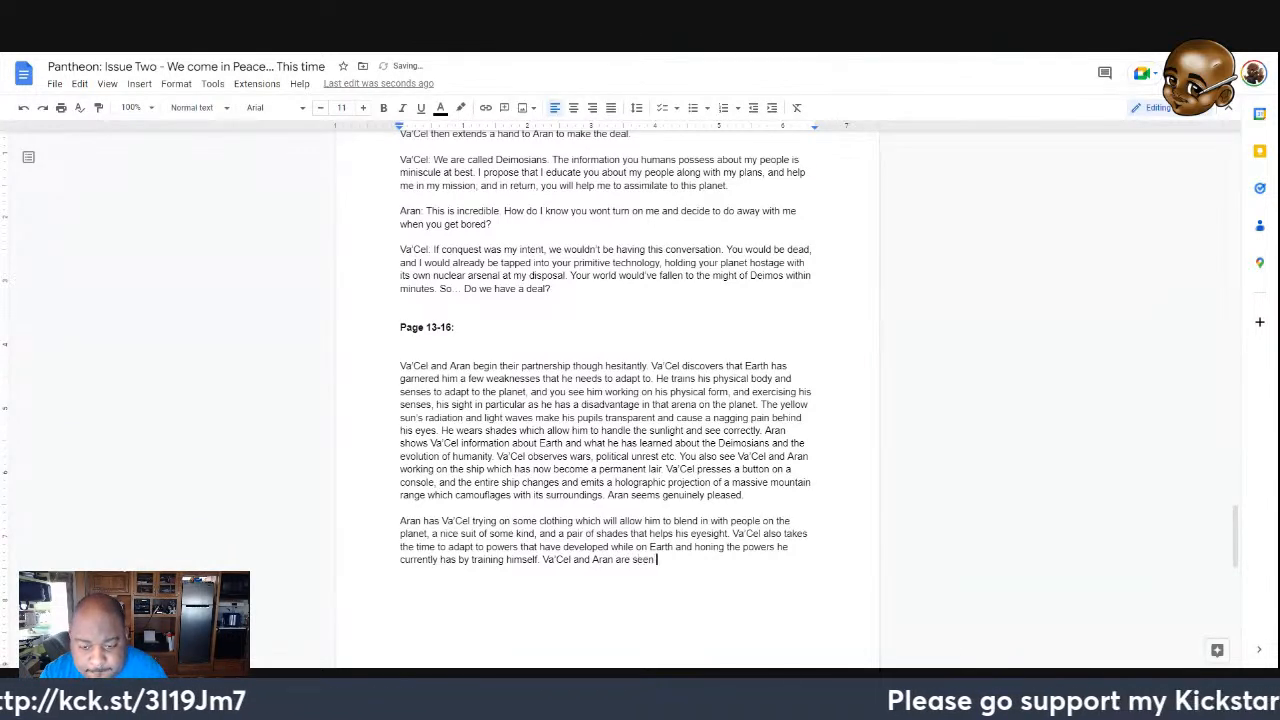
pyautogui.write('going on ')
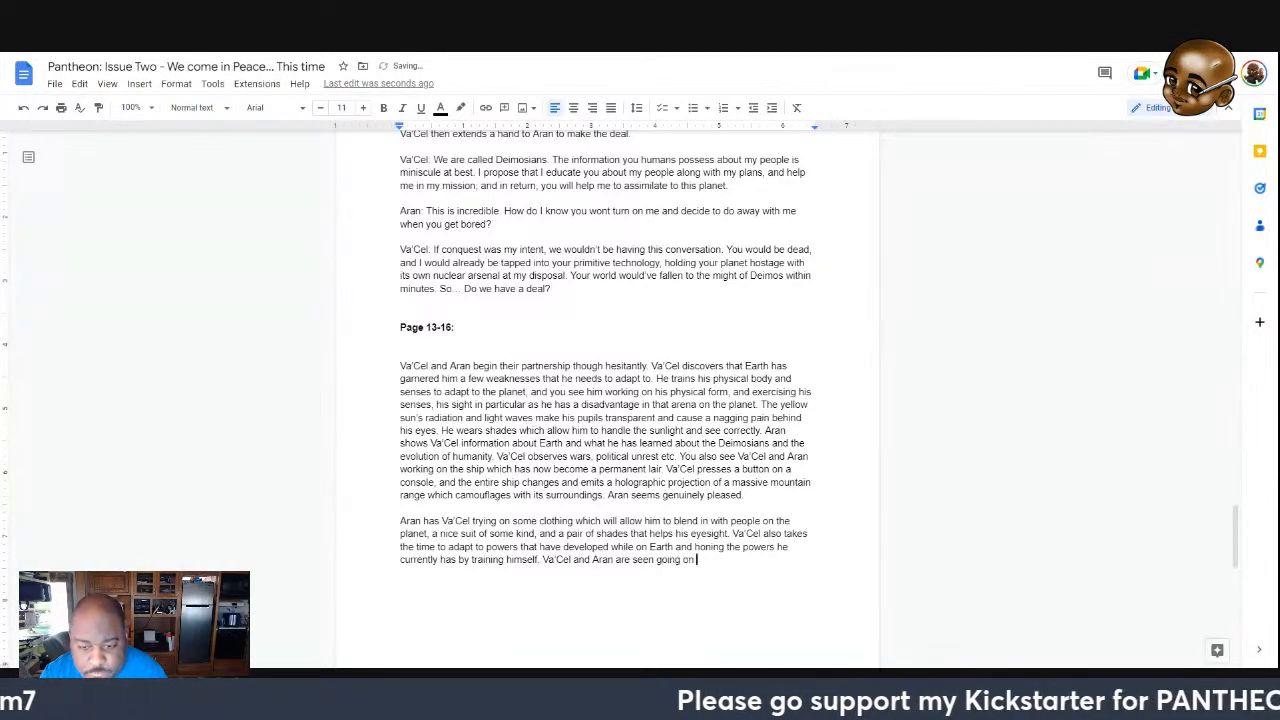
pyautogui.write('what seem to t')
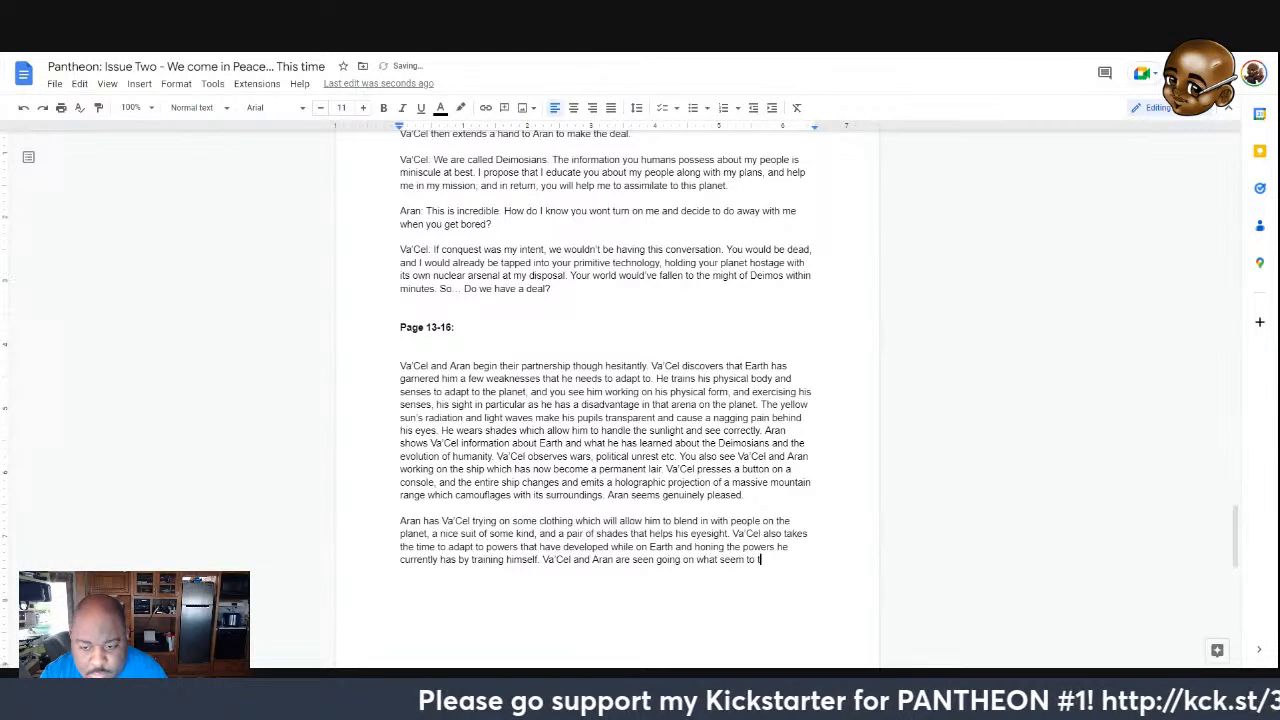
pyautogui.press('BackSpace')
pyautogui.write('be ex')
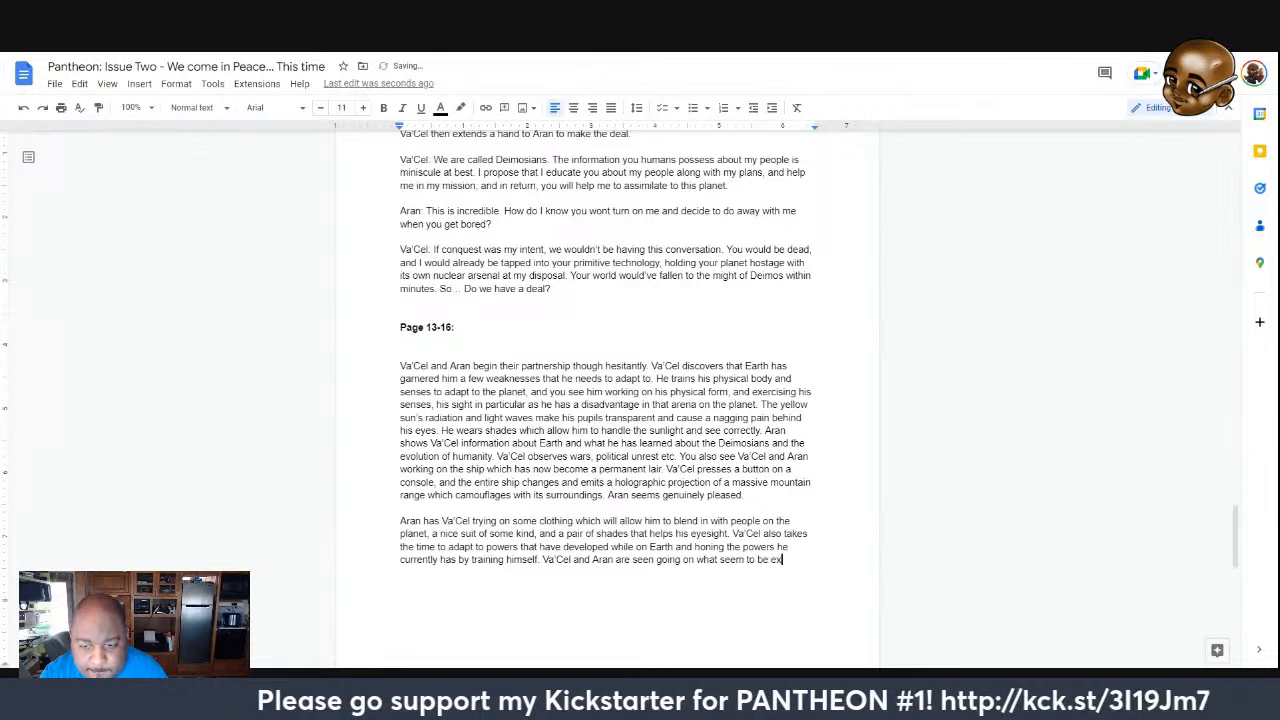
pyautogui.write('peditions. ')
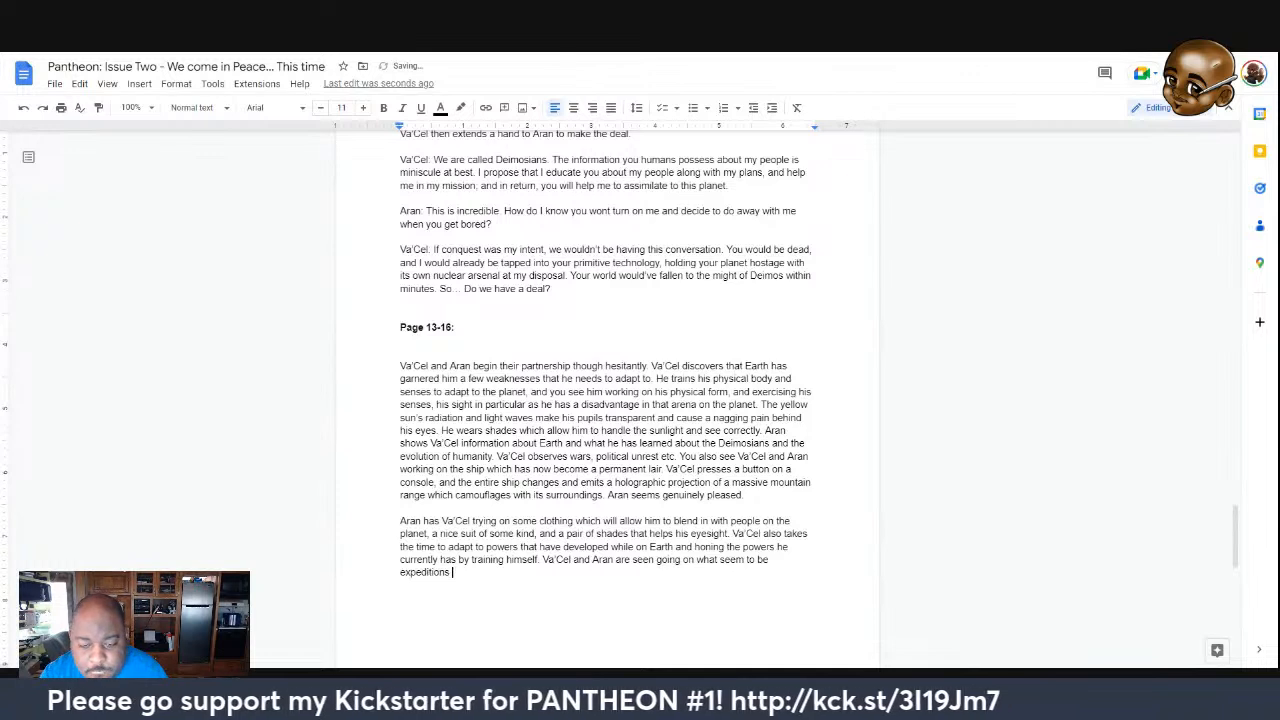
# Complete the expeditions sentence with "looking for Deimosian tech and find a few." and begin another with "And"
pyautogui.press('BackSpace')
pyautogui.press('BackSpace')
pyautogui.write(' looking for ')
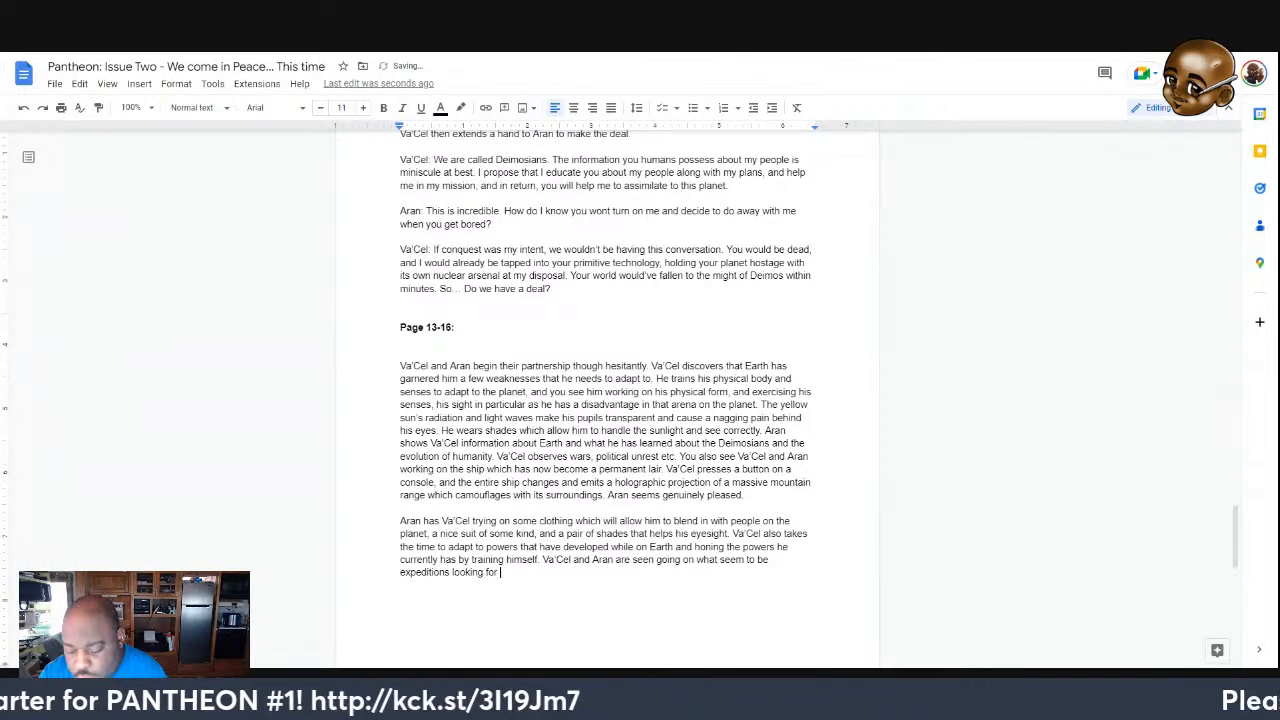
pyautogui.write('Deimosian te')
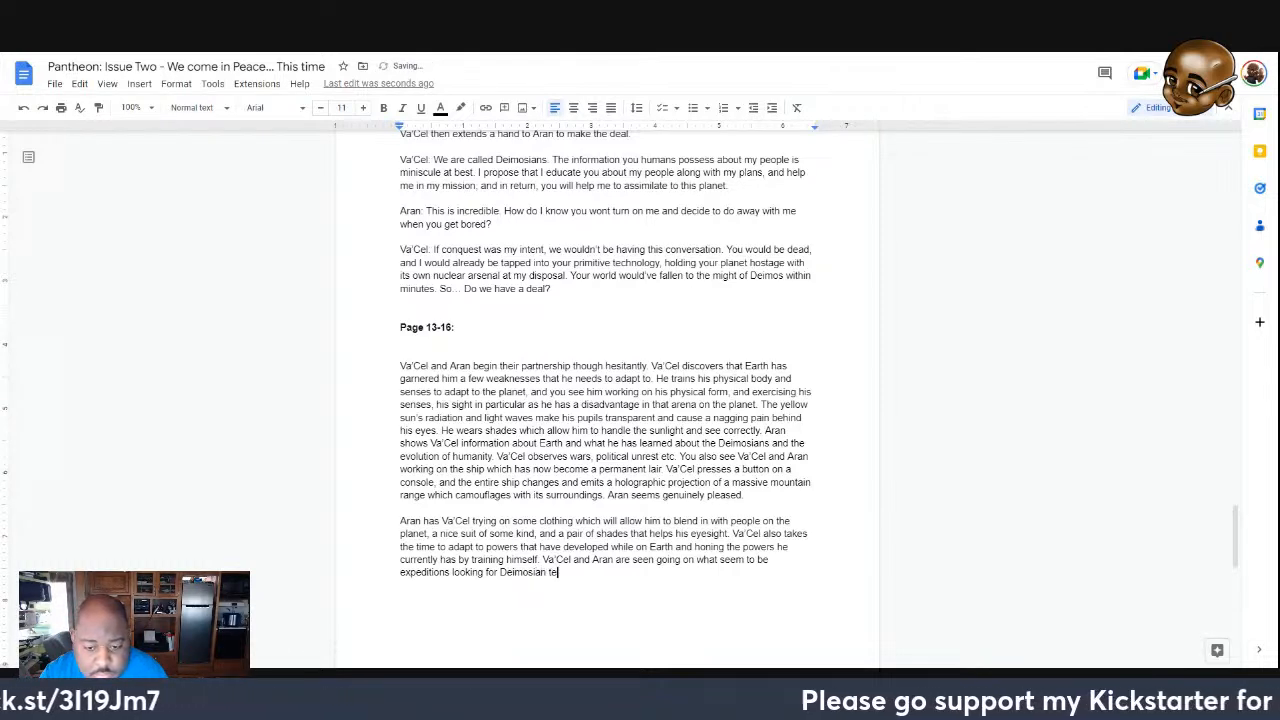
pyautogui.write('ch an')
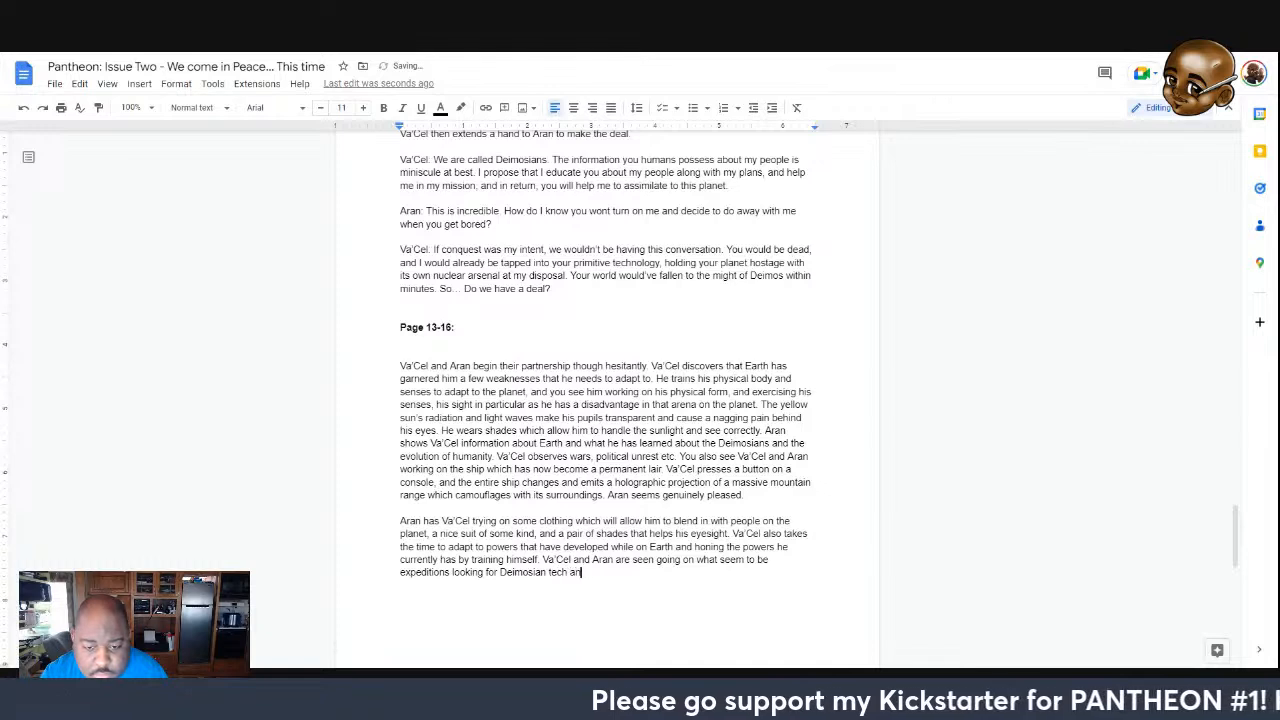
pyautogui.write('d find a f')
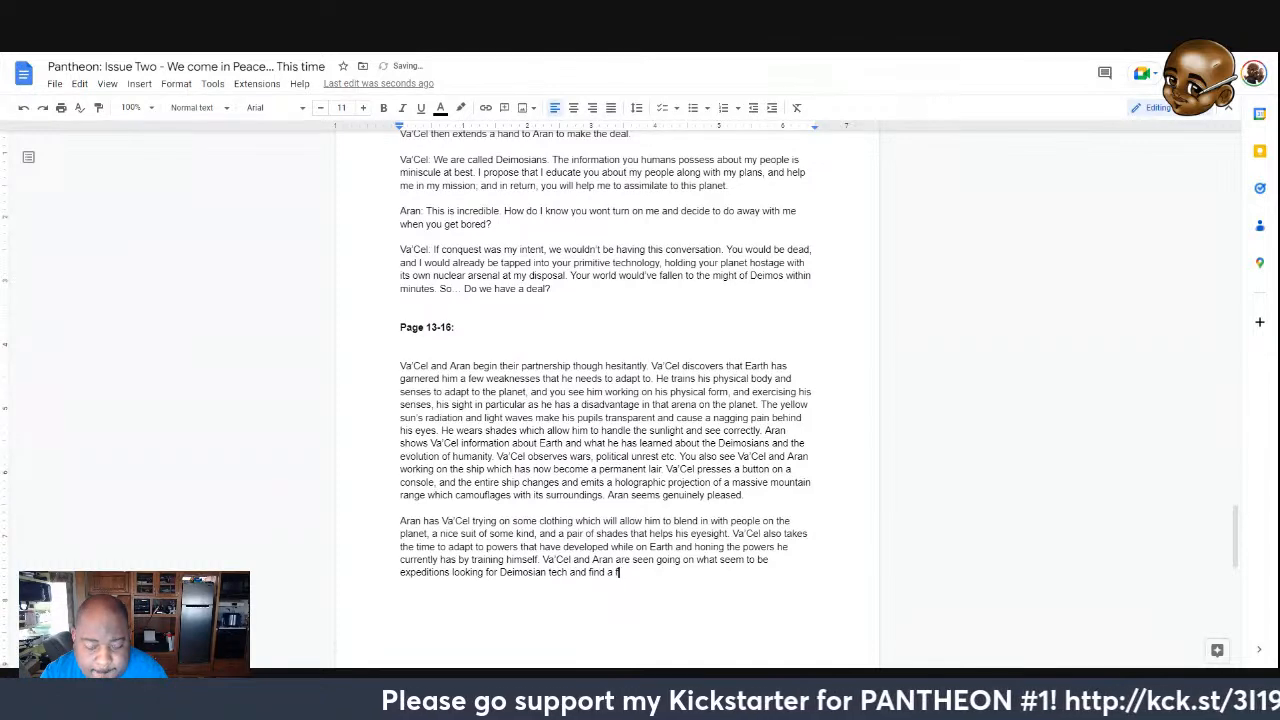
pyautogui.write('ew. And')
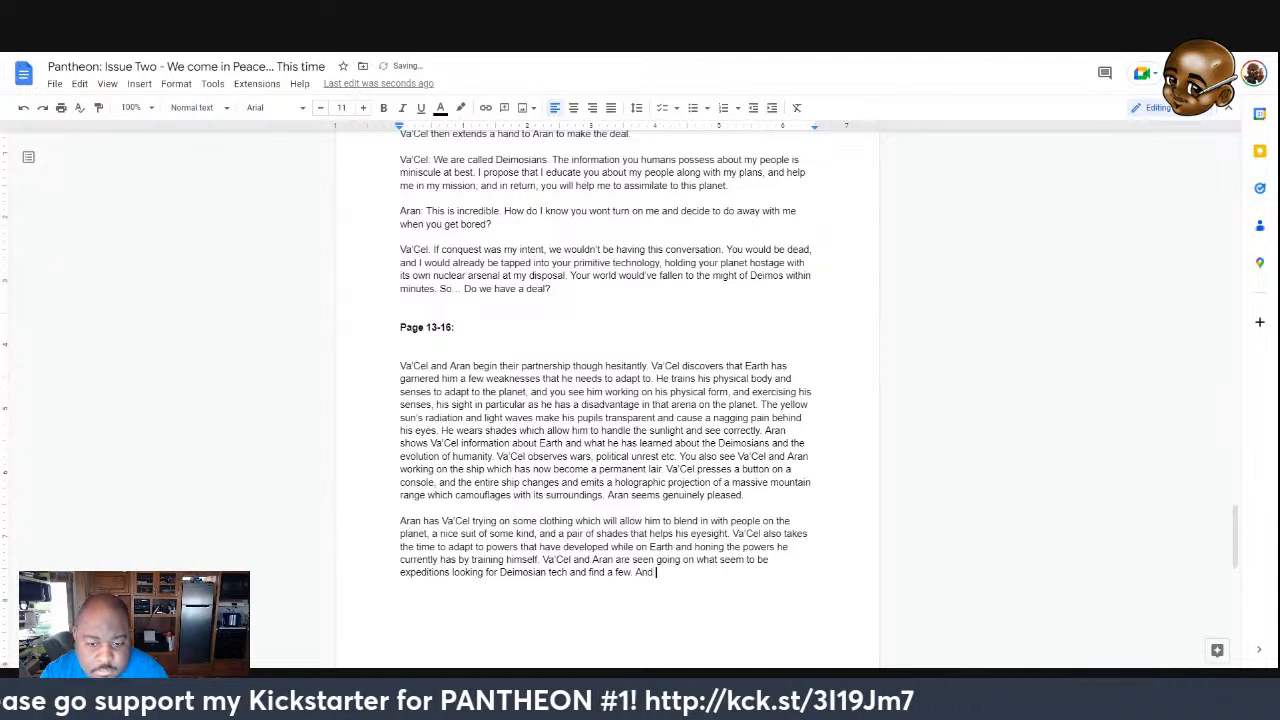
# Complete the sentence after "And" with "he seems to have found a few pieces and has a team behind him that are helping find it."
pyautogui.write(' he see')
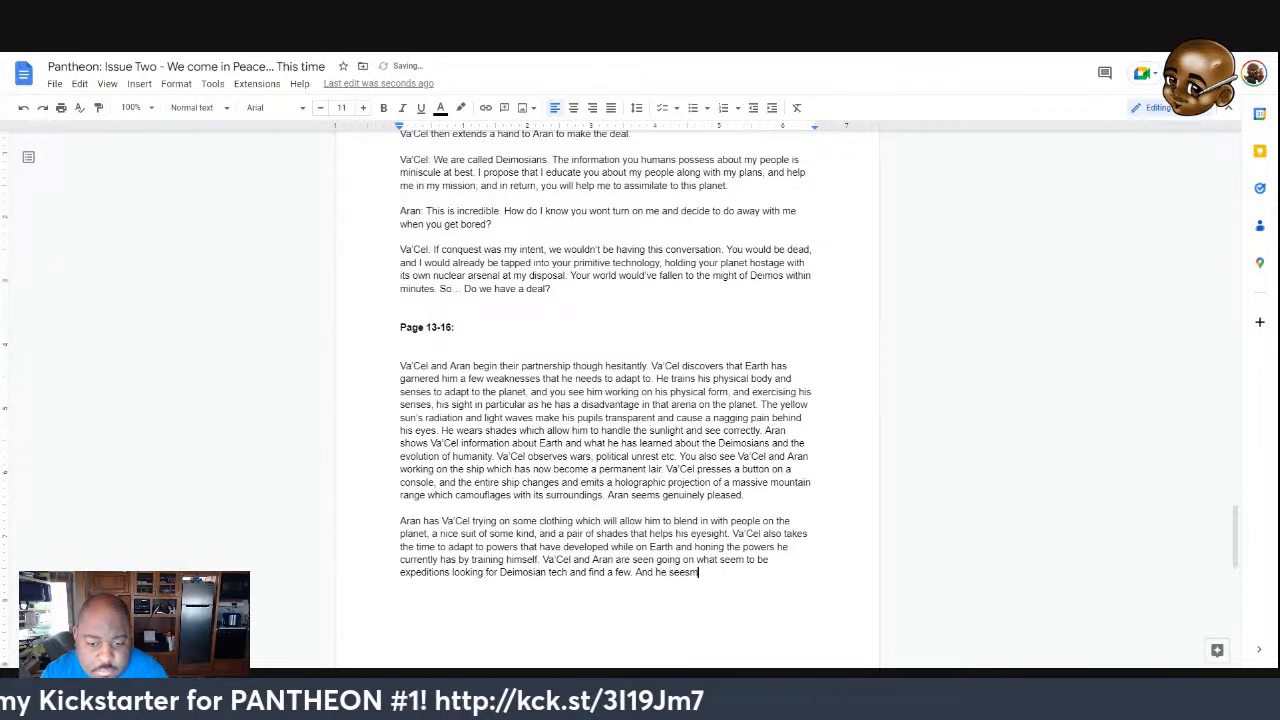
pyautogui.write('ms to have ')
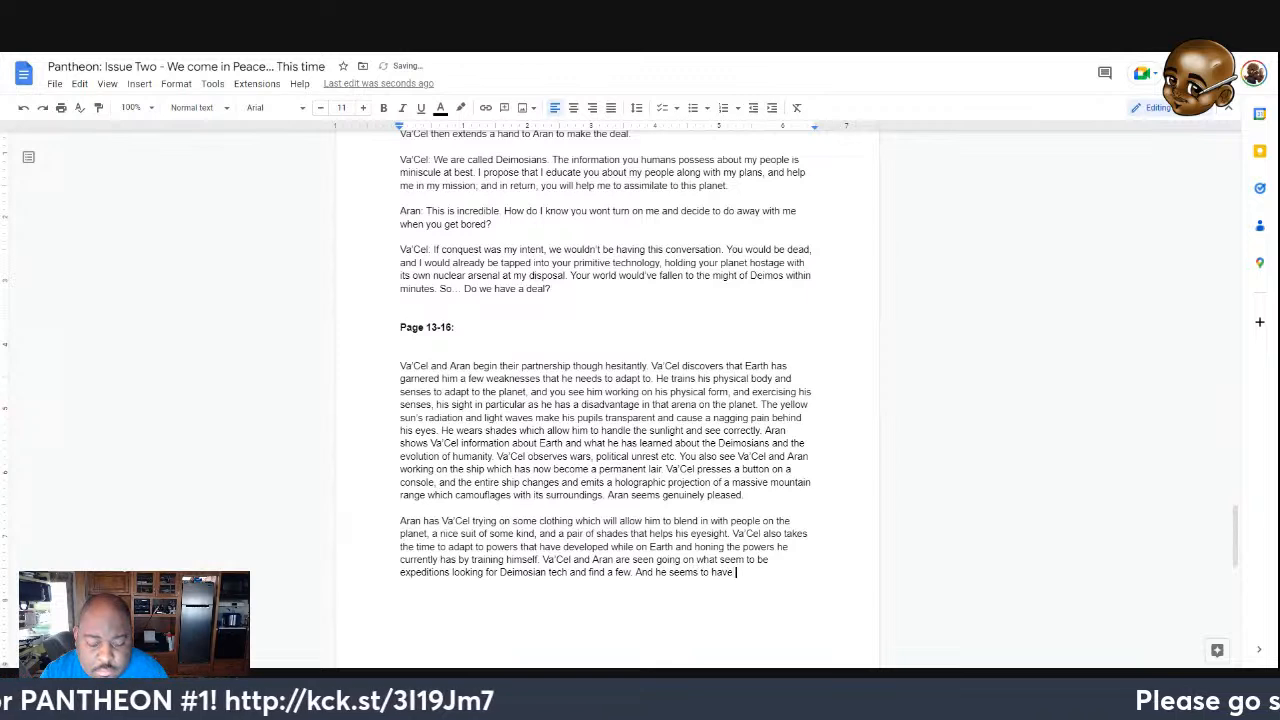
pyautogui.write('found')
pyautogui.write(' a few piec')
pyautogui.write('es and has')
pyautogui.write(' a team beh')
pyautogui.write('ind him')
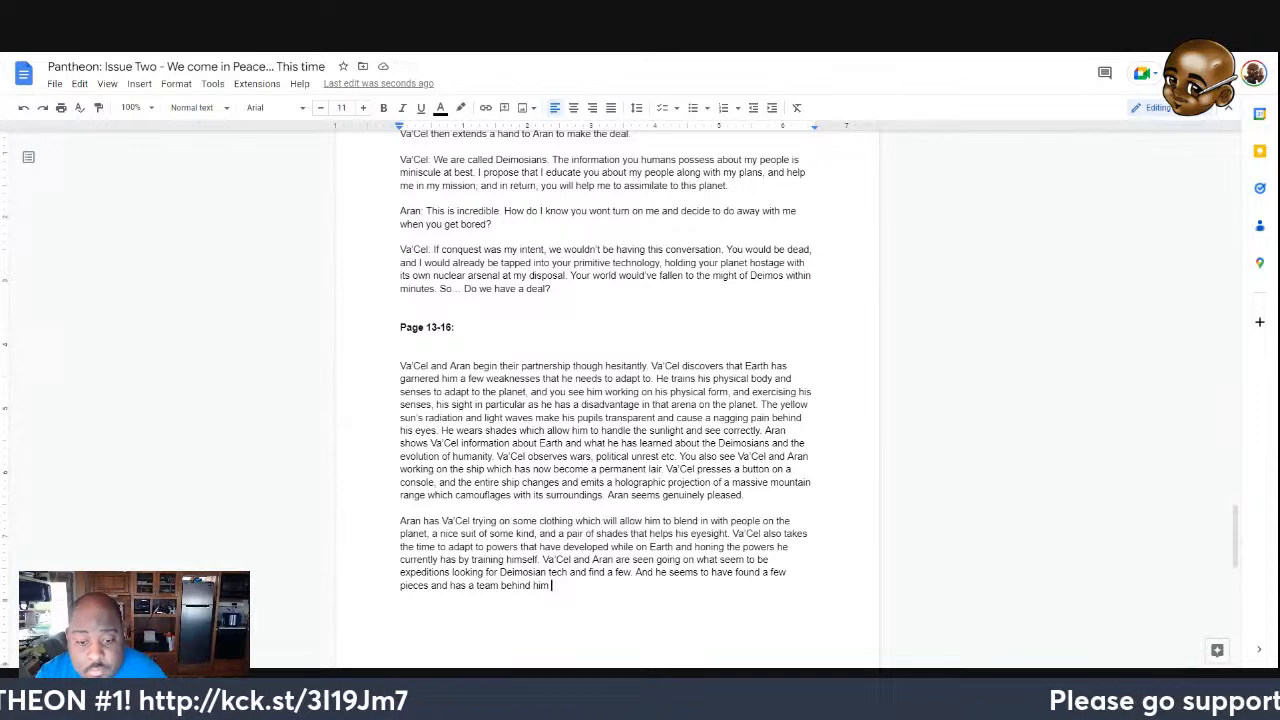
pyautogui.write('that are helping find it.')
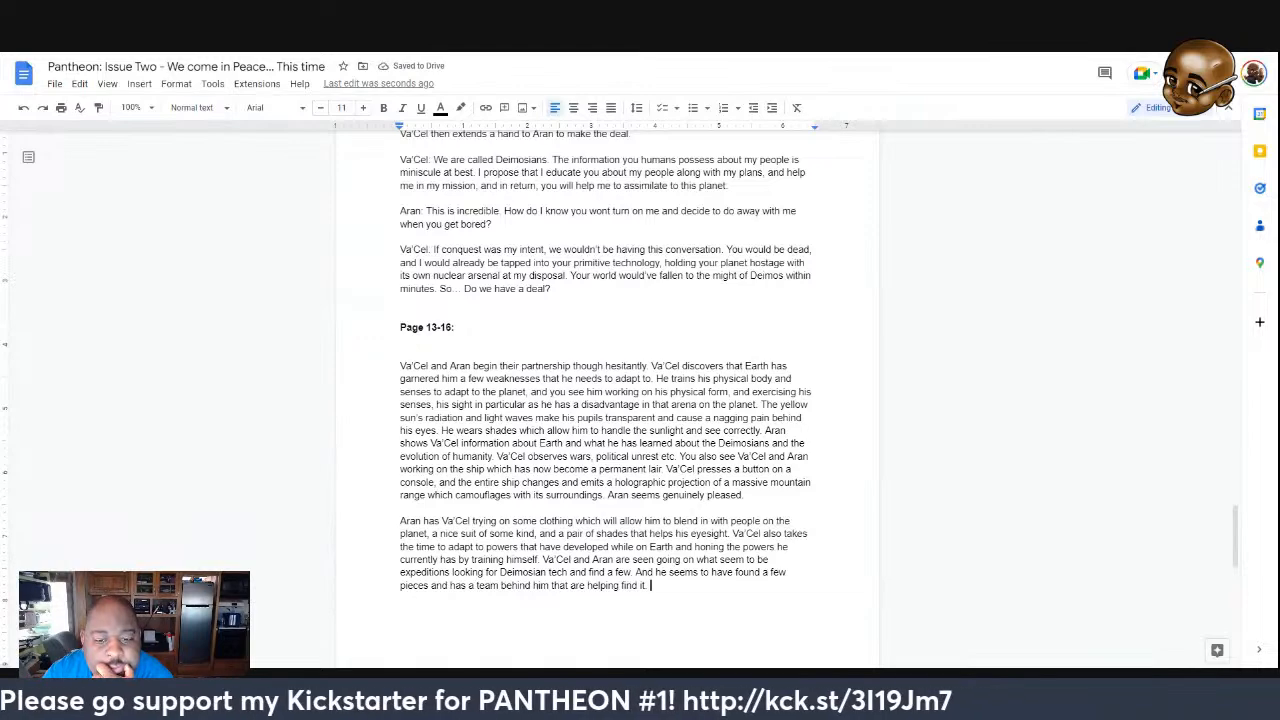
# Review the earlier Issue Two script pages back to Page 5, then return to the end of the Page 13-16 text
pyautogui.scroll(3, 608, 400)
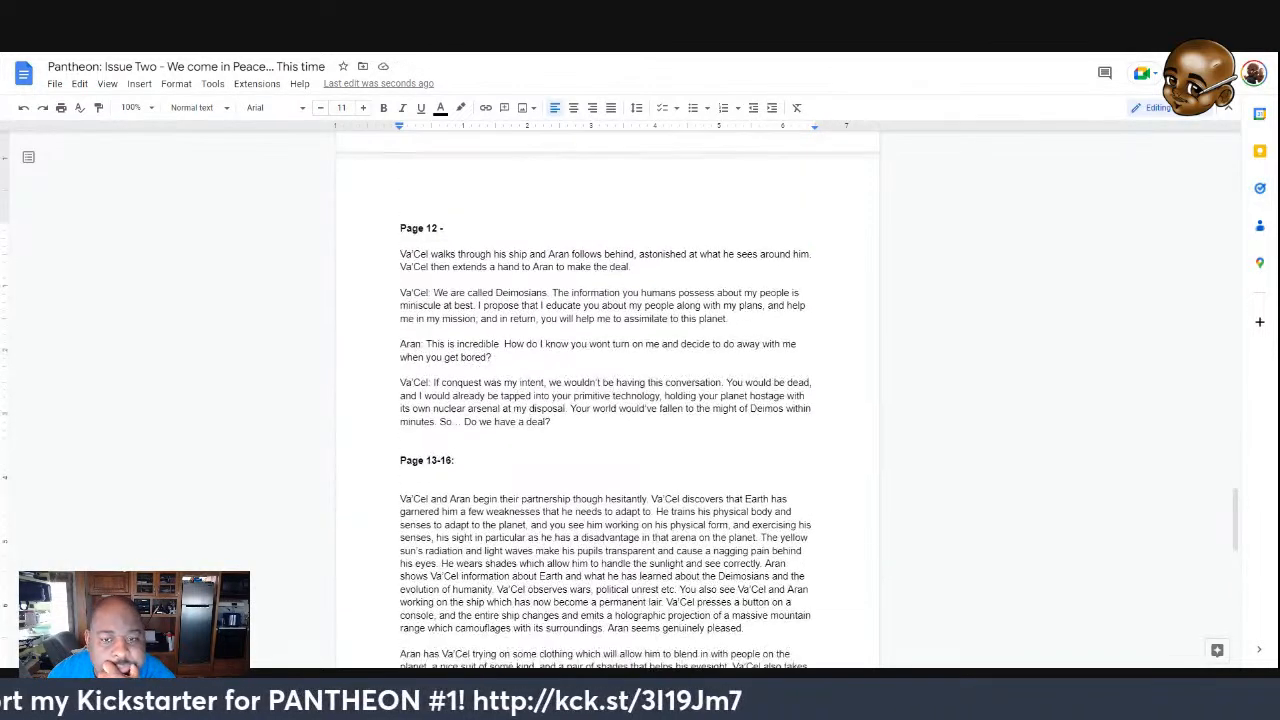
pyautogui.scroll(10, 608, 400)
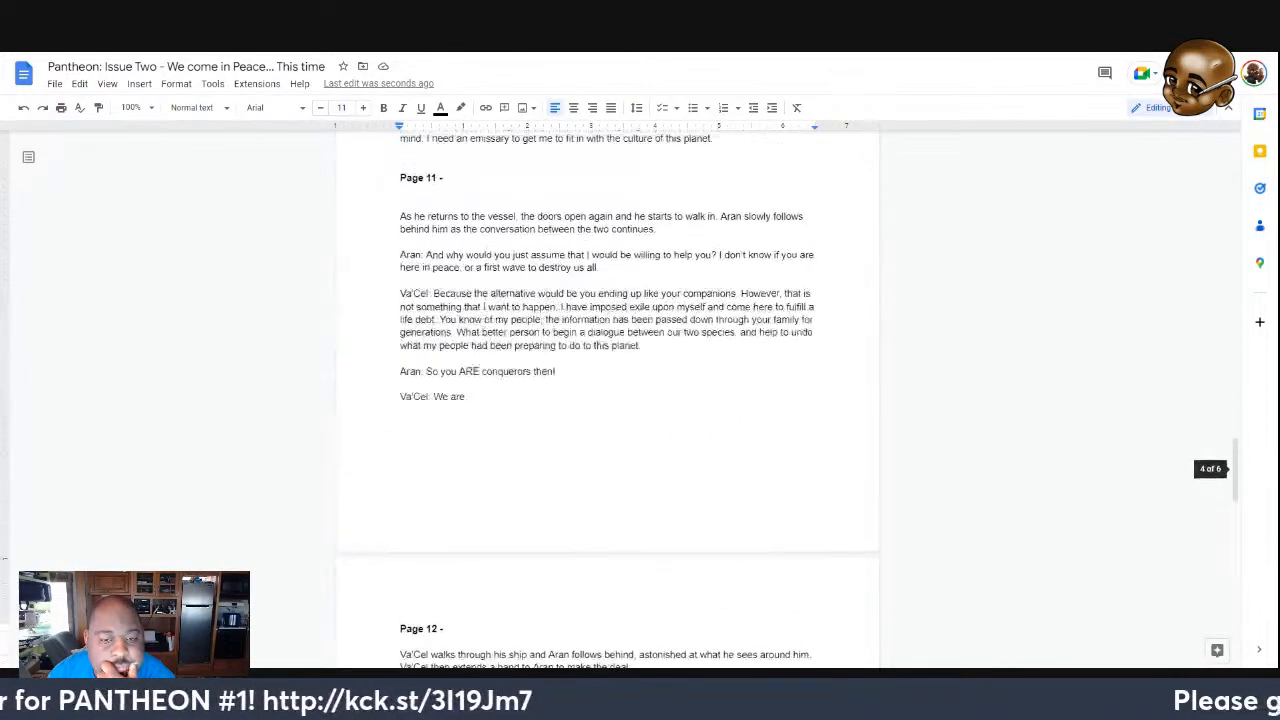
pyautogui.scroll(-18, 608, 400)
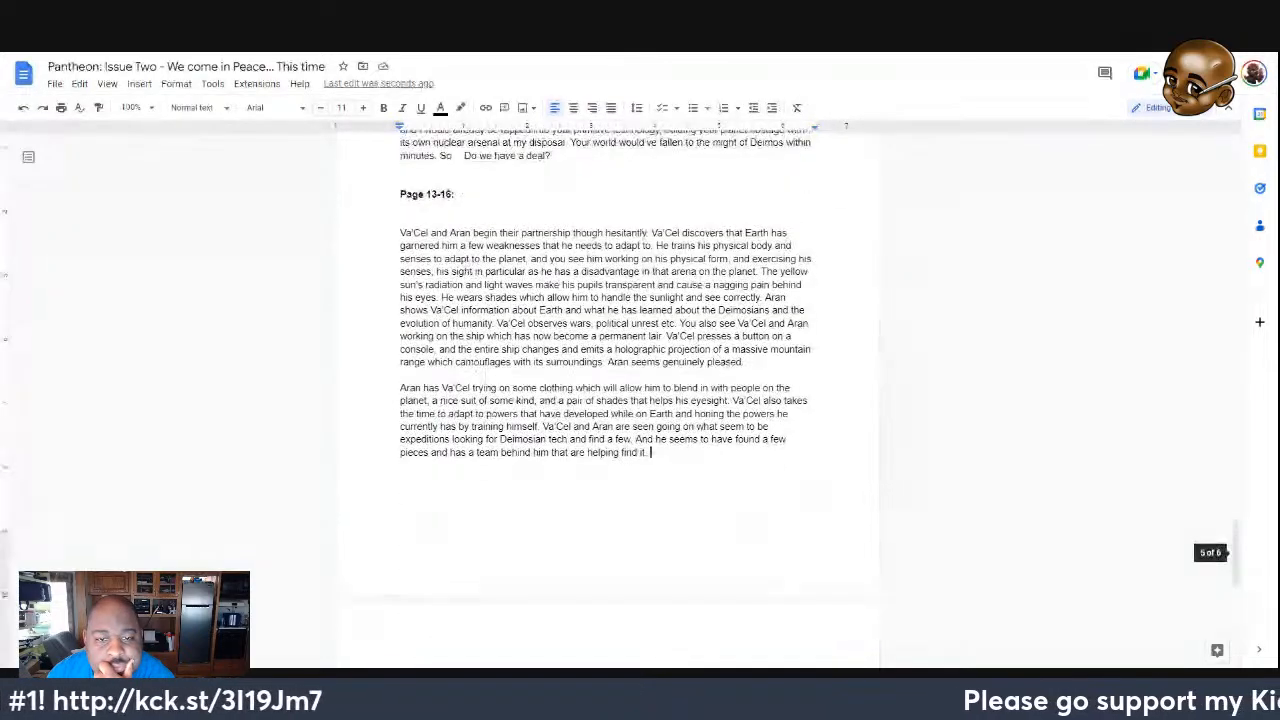
pyautogui.scroll(-1, 608, 400)
pyautogui.scroll(20, 608, 400)
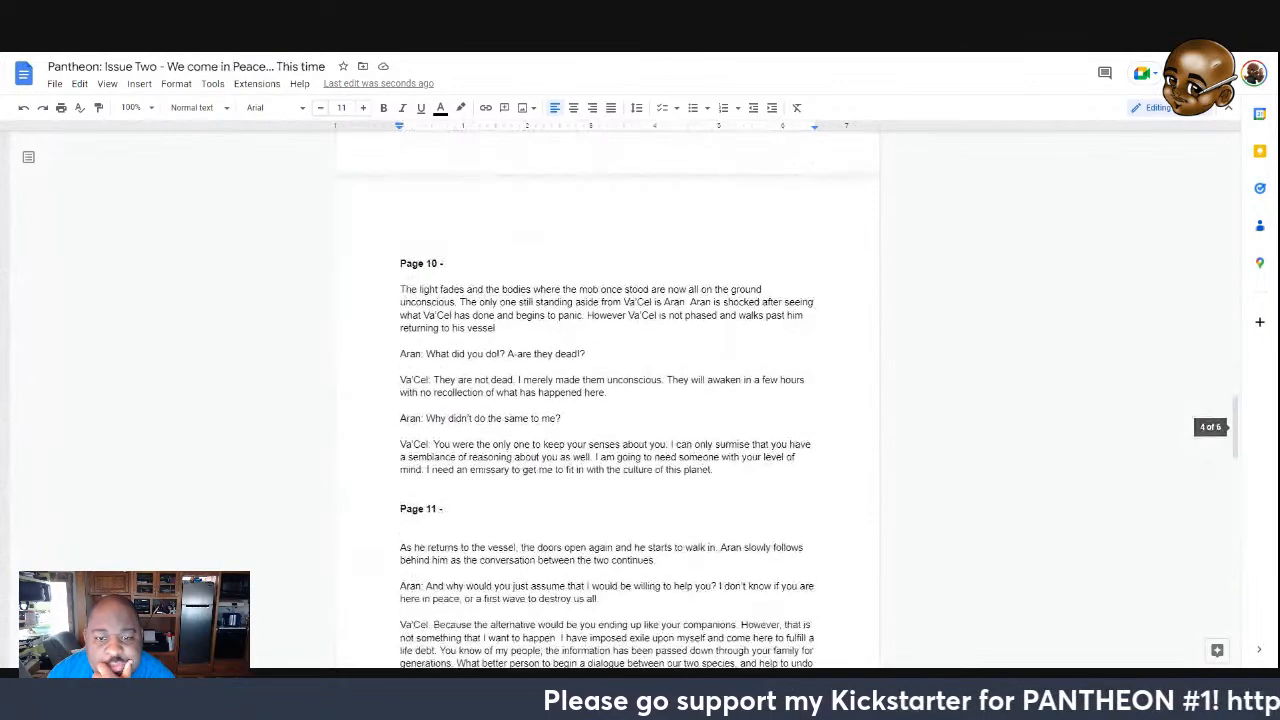
pyautogui.scroll(10, 608, 400)
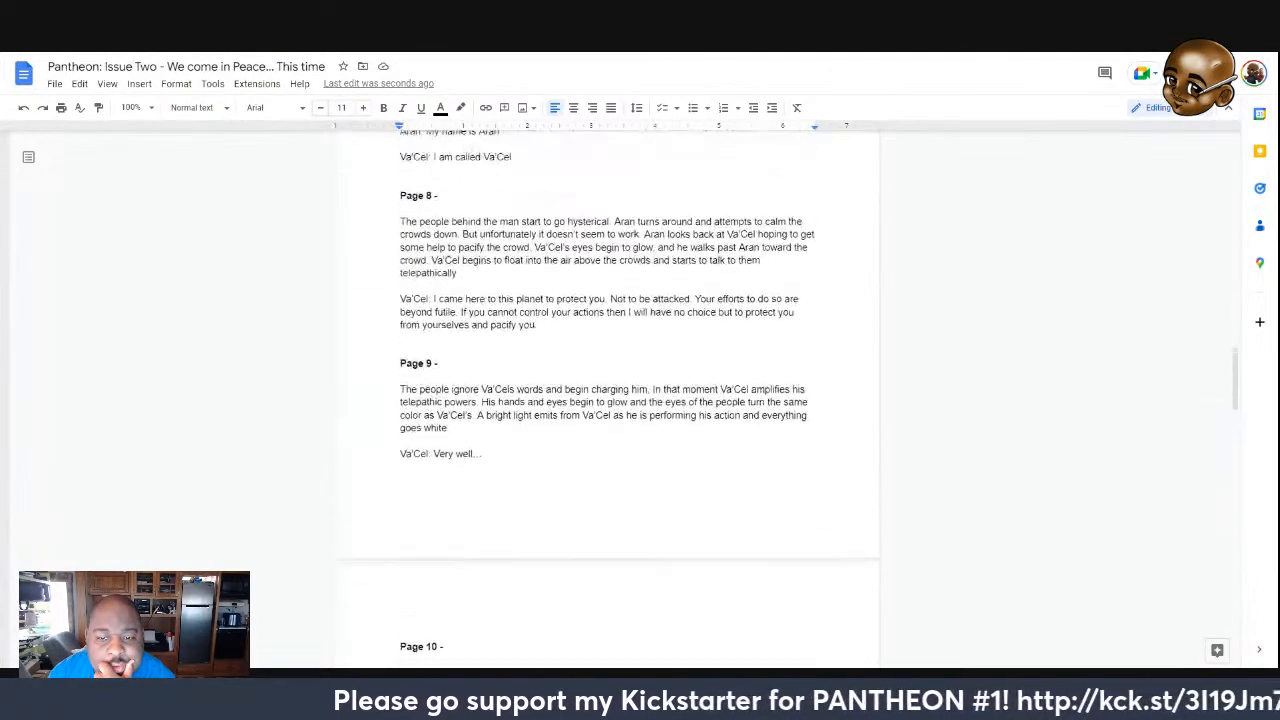
pyautogui.scroll(3, 608, 400)
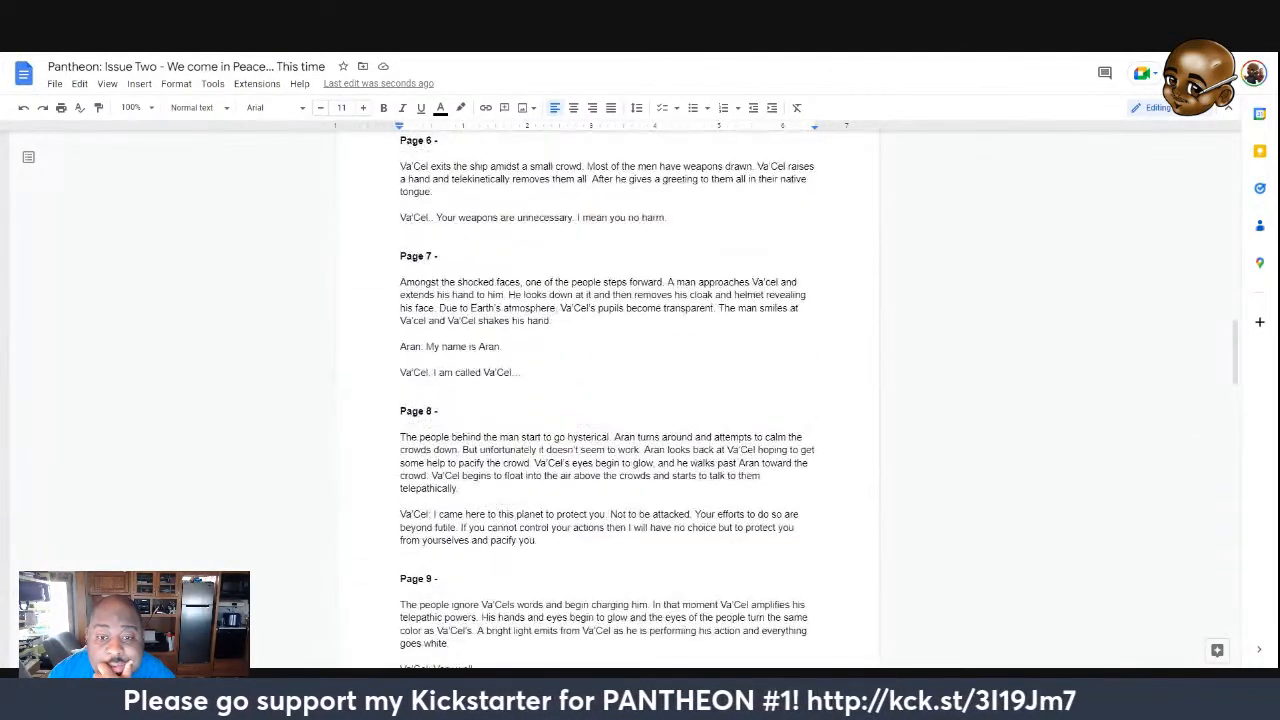
pyautogui.scroll(10, 608, 400)
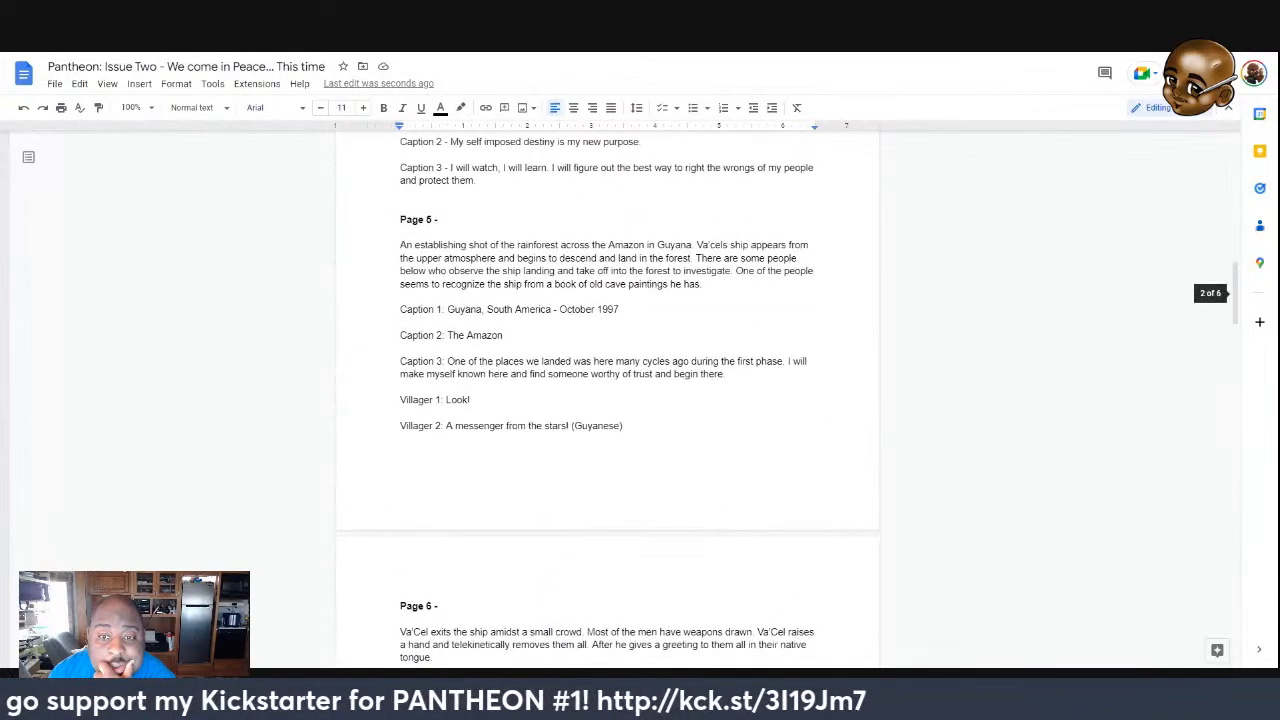
pyautogui.scroll(-20, 608, 400)
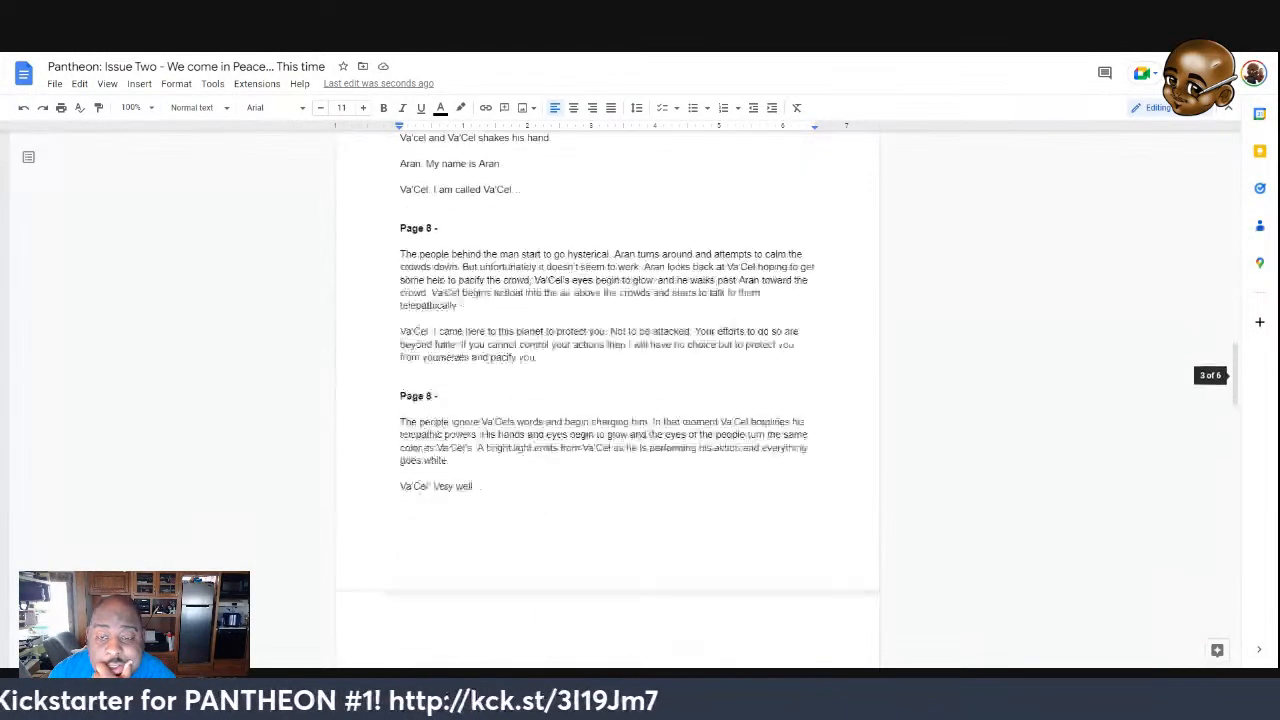
pyautogui.scroll(-20, 608, 400)
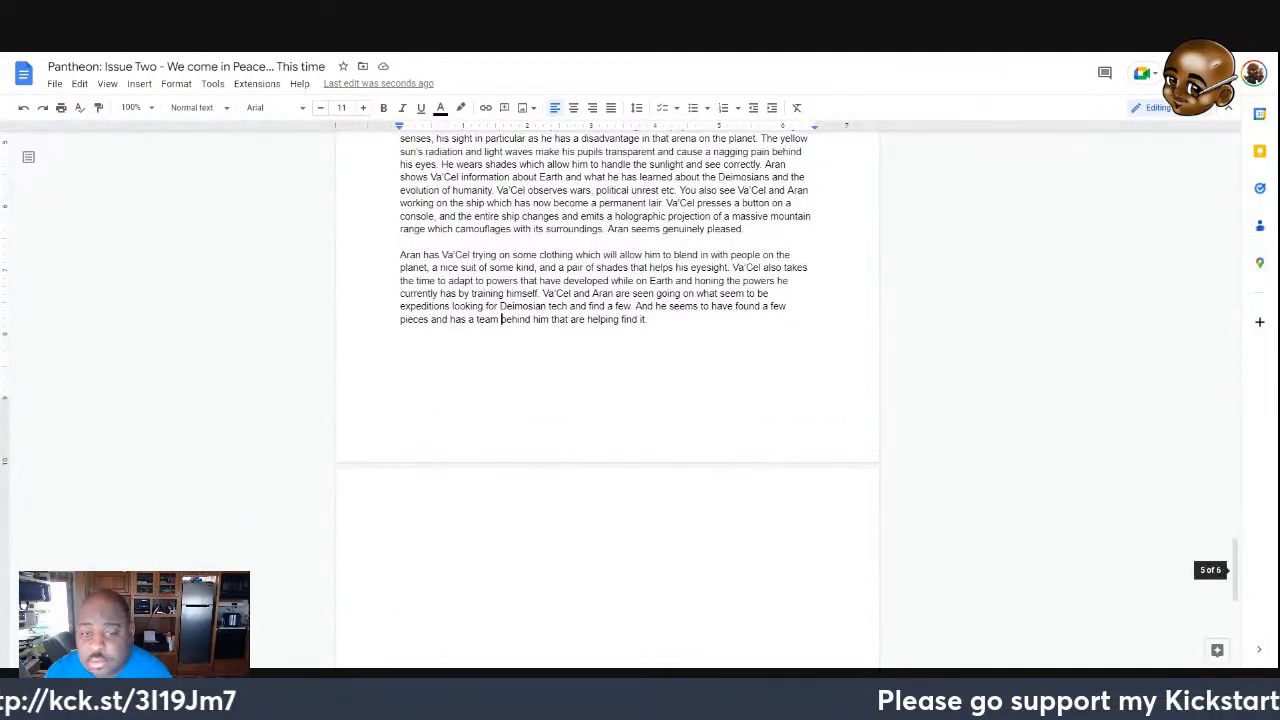
# Insert the parenthetical "(Guyanan citizens)" after "has a team" in the last sentence
pyautogui.write('(Cuyana')
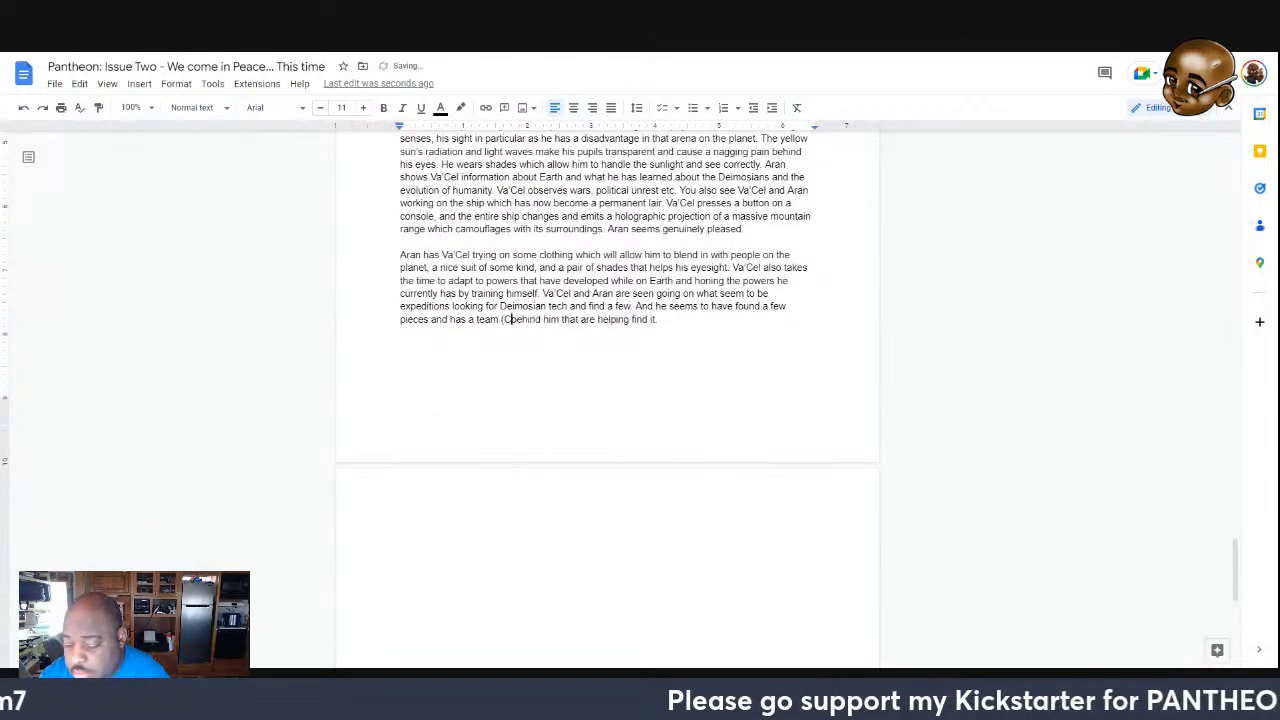
pyautogui.press('BackSpace')
pyautogui.press('BackSpace')
pyautogui.press('BackSpace')
pyautogui.press('BackSpace')
pyautogui.press('BackSpace')
pyautogui.press('BackSpace')
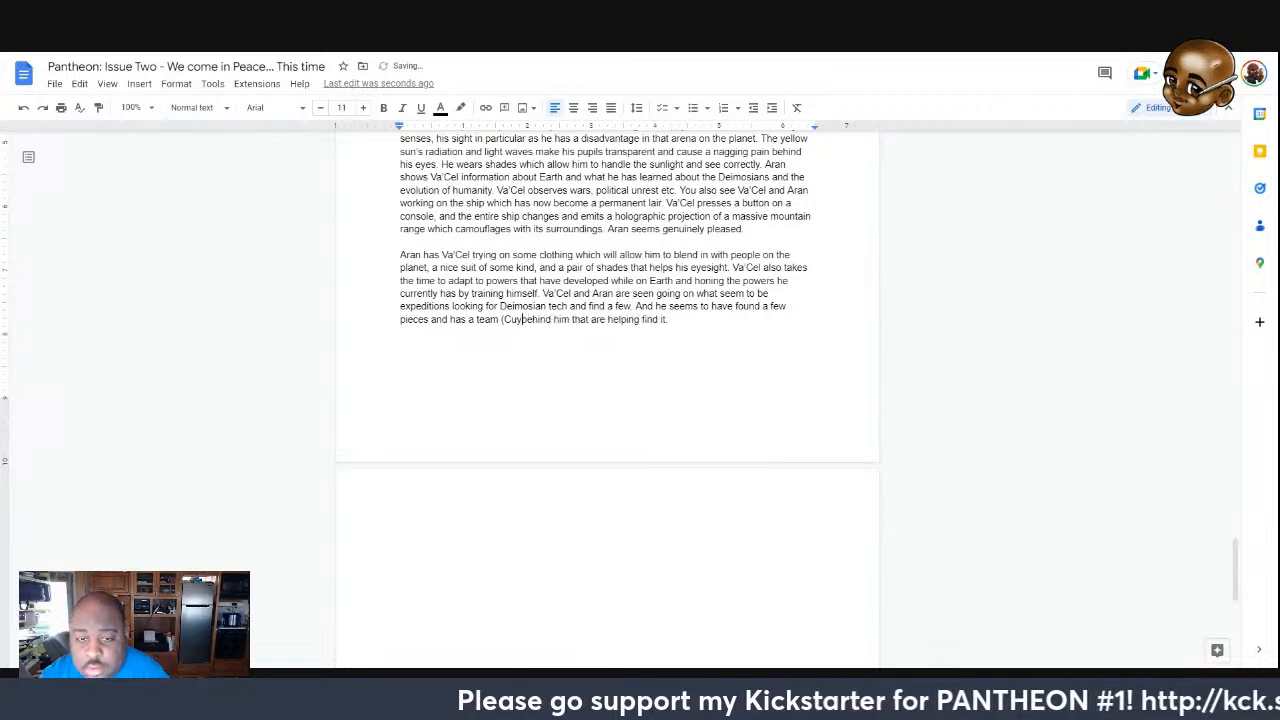
pyautogui.write('Guyan')
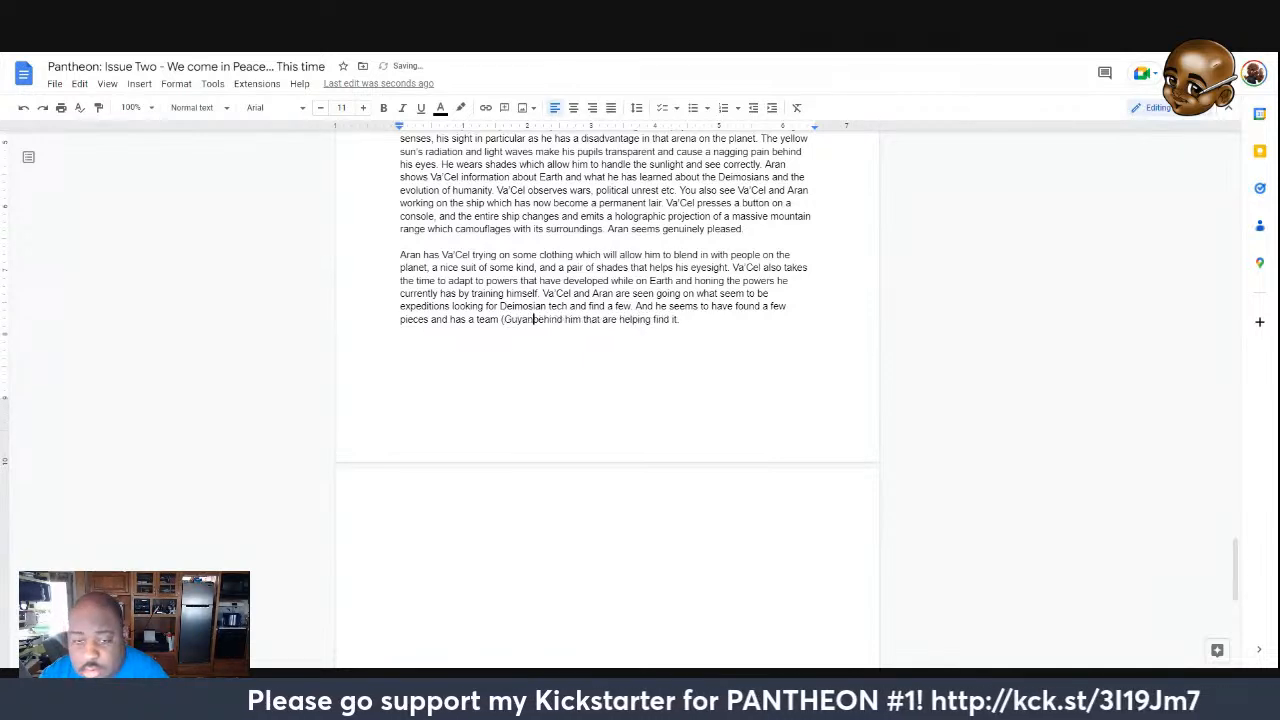
pyautogui.write('an ')
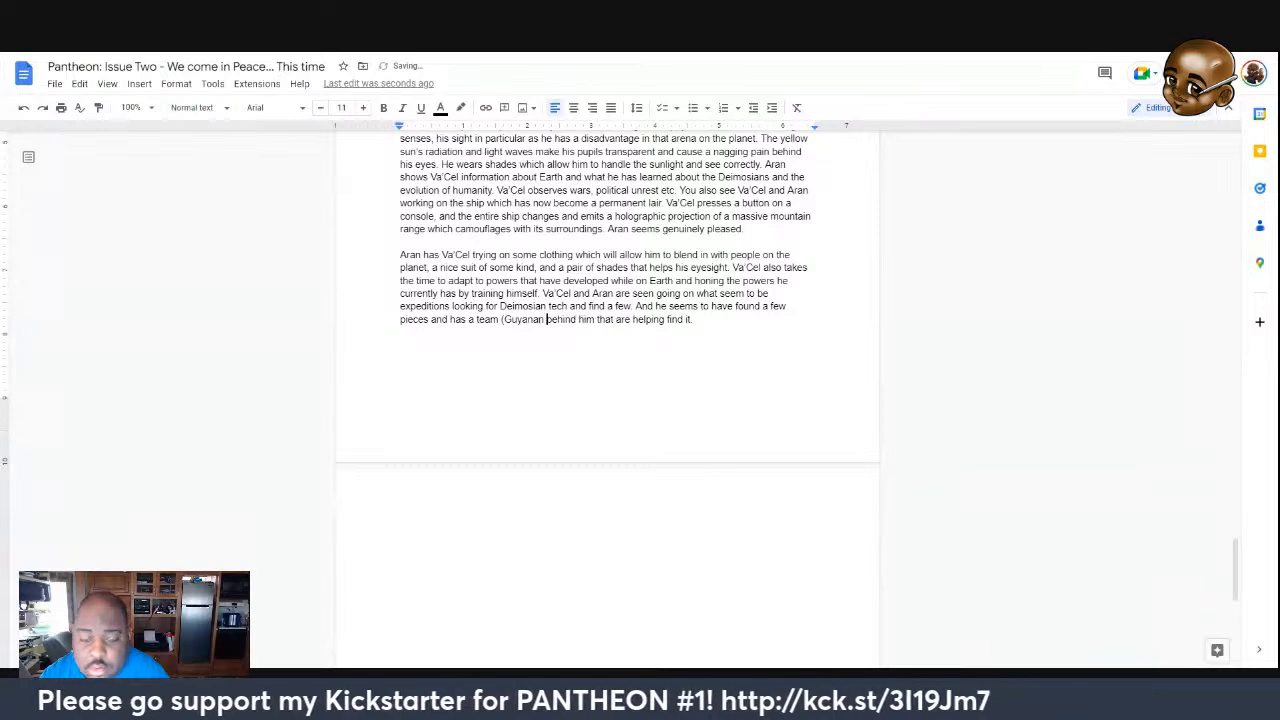
pyautogui.write('citizens')
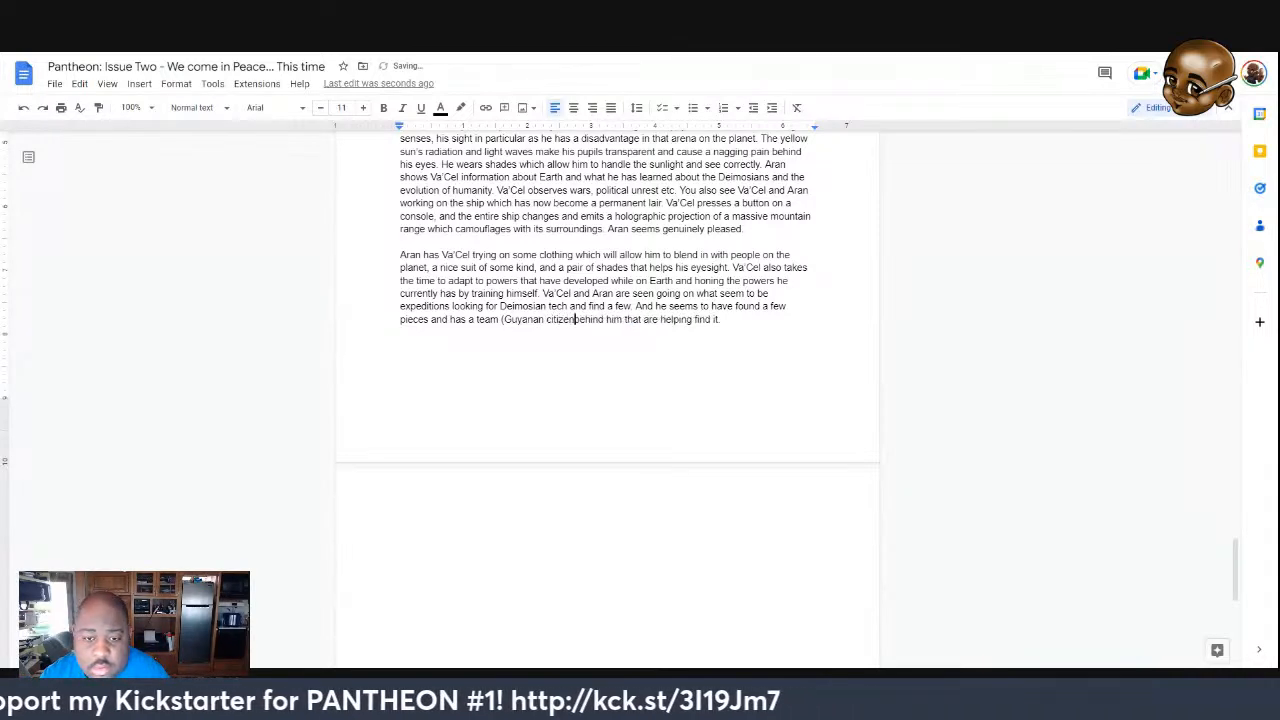
pyautogui.write(')')
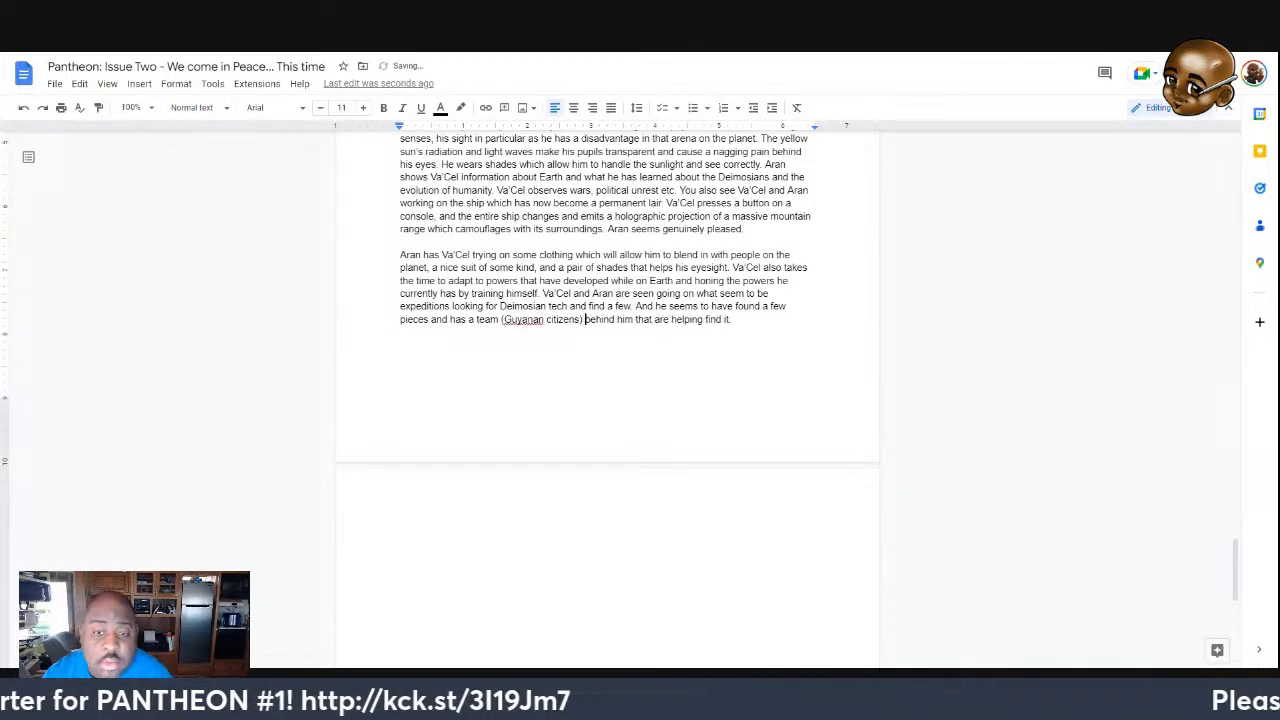
# Correct "Guyanan" to the suggested spelling "Guyana" and italicize the parenthetical "(Guyana citizens)"
pyautogui.click(522, 319)
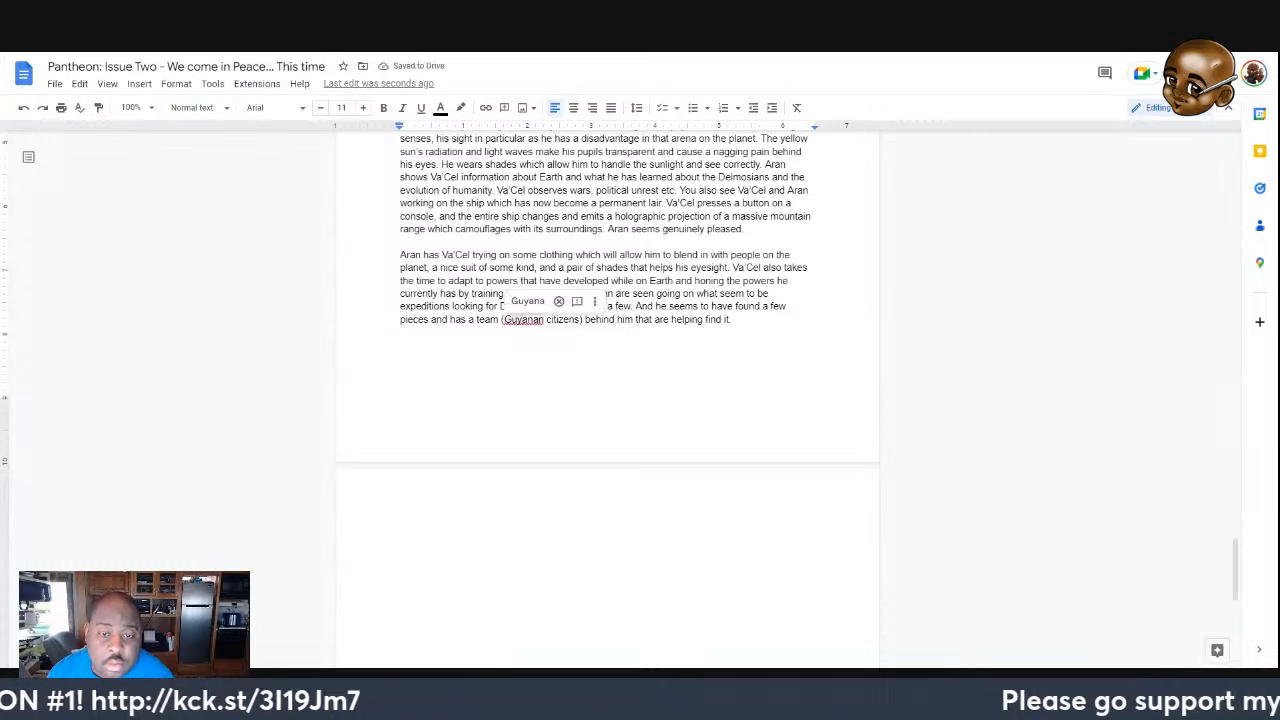
pyautogui.click(519, 302)
pyautogui.moveTo(501, 319); pyautogui.dragTo(577, 320)
pyautogui.click(402, 107)
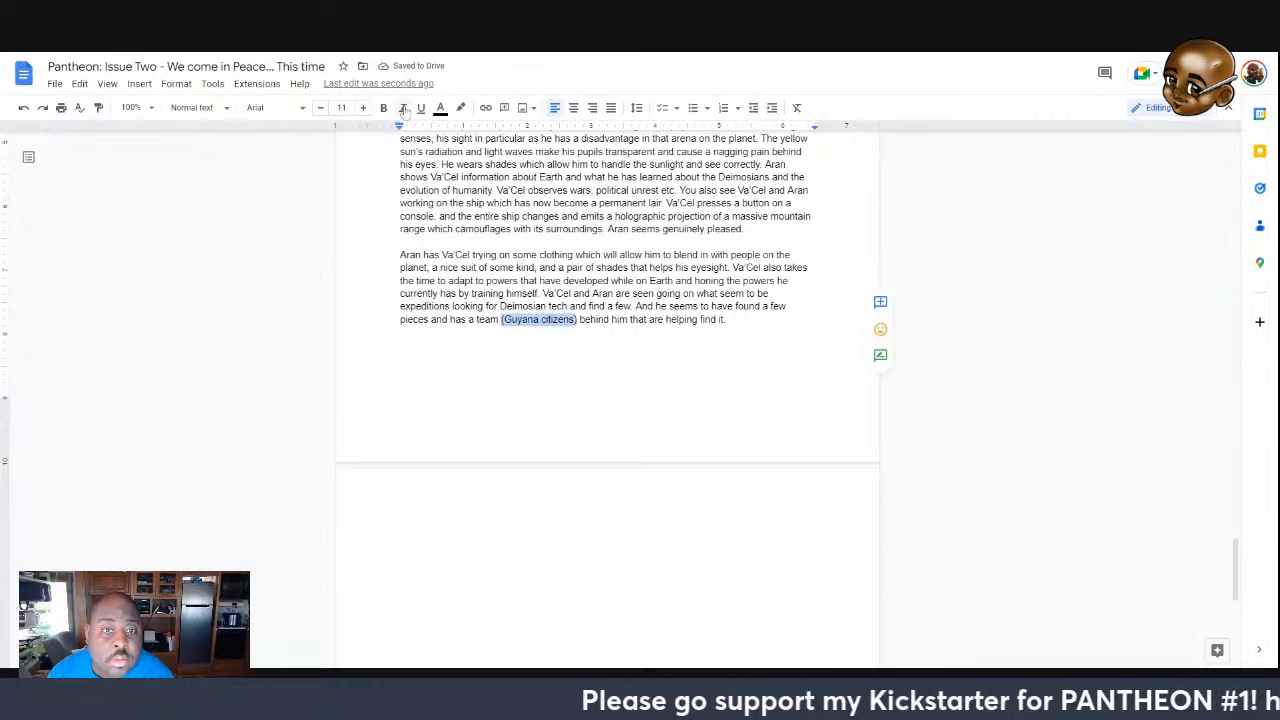
pyautogui.click(731, 320)
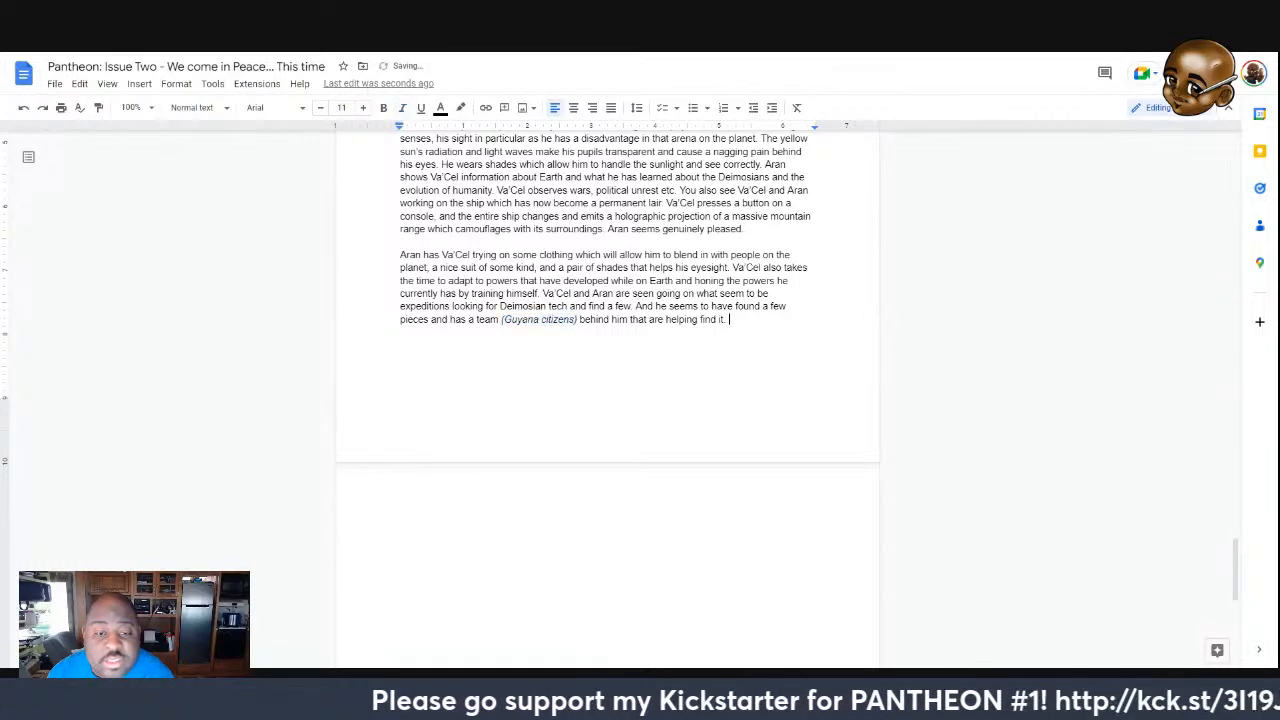
# Change the heading above the partnership description to "Page 13-18:" and return to the end of the last paragraph
pyautogui.scroll(5, 607, 400)
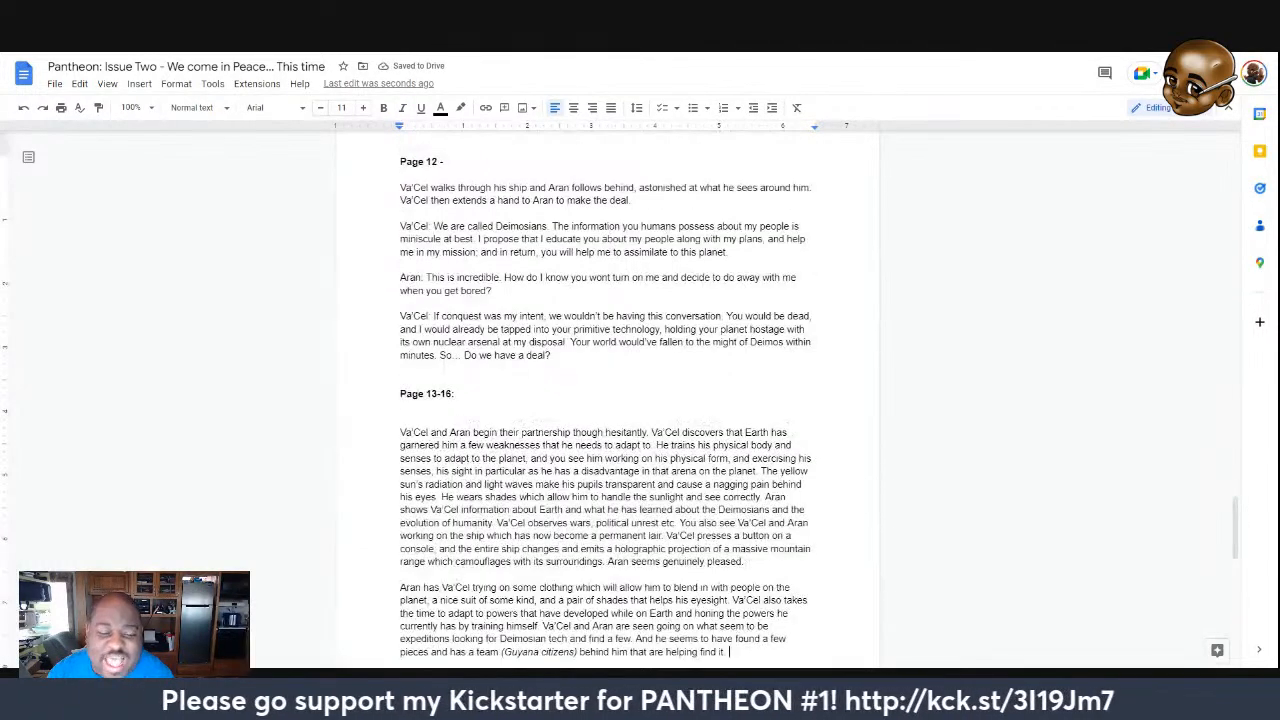
pyautogui.write('.')
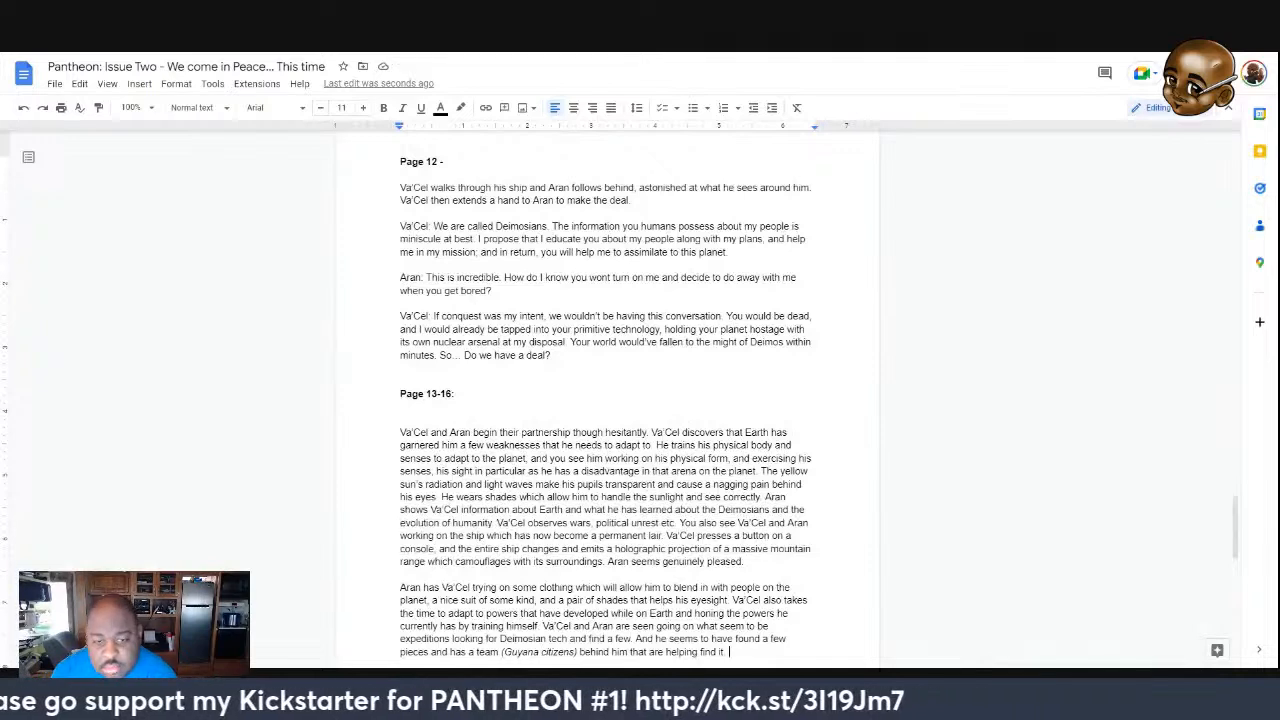
pyautogui.click(453, 394)
pyautogui.press('BackSpace')
pyautogui.press('BackSpace')
pyautogui.write('8')
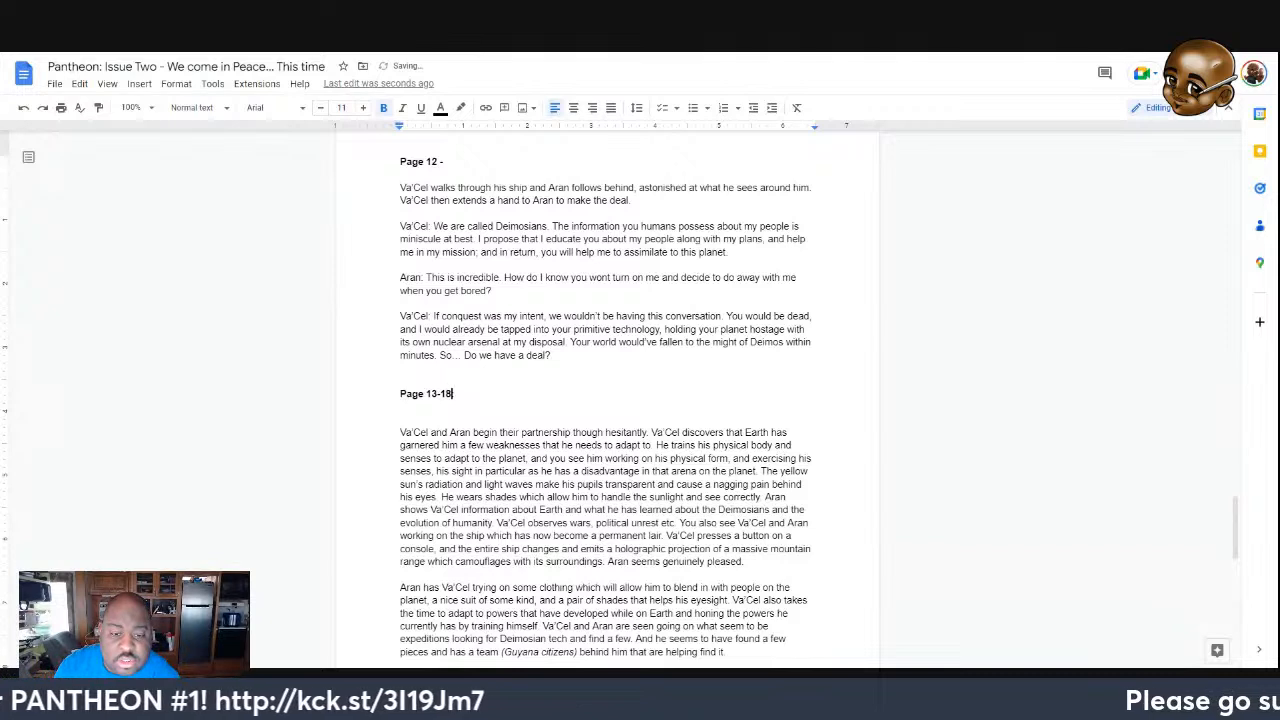
pyautogui.write(':')
pyautogui.press('BackSpace')
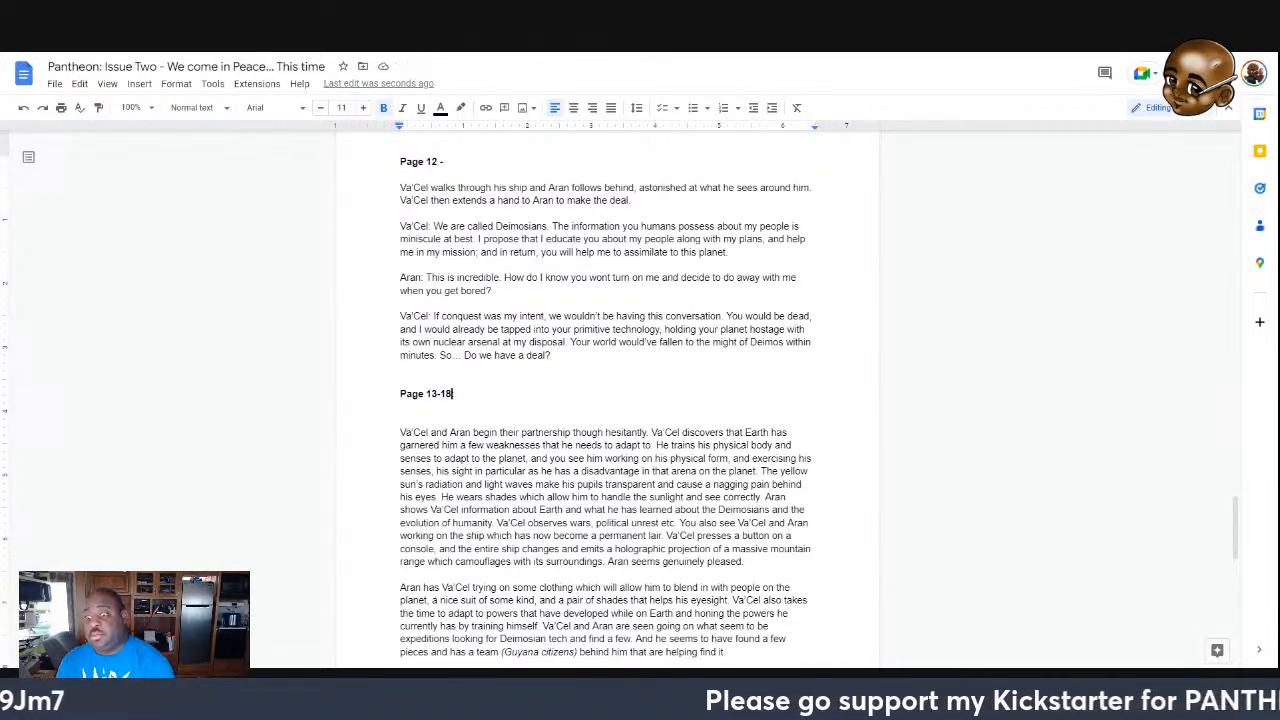
pyautogui.scroll(-1, 606, 400)
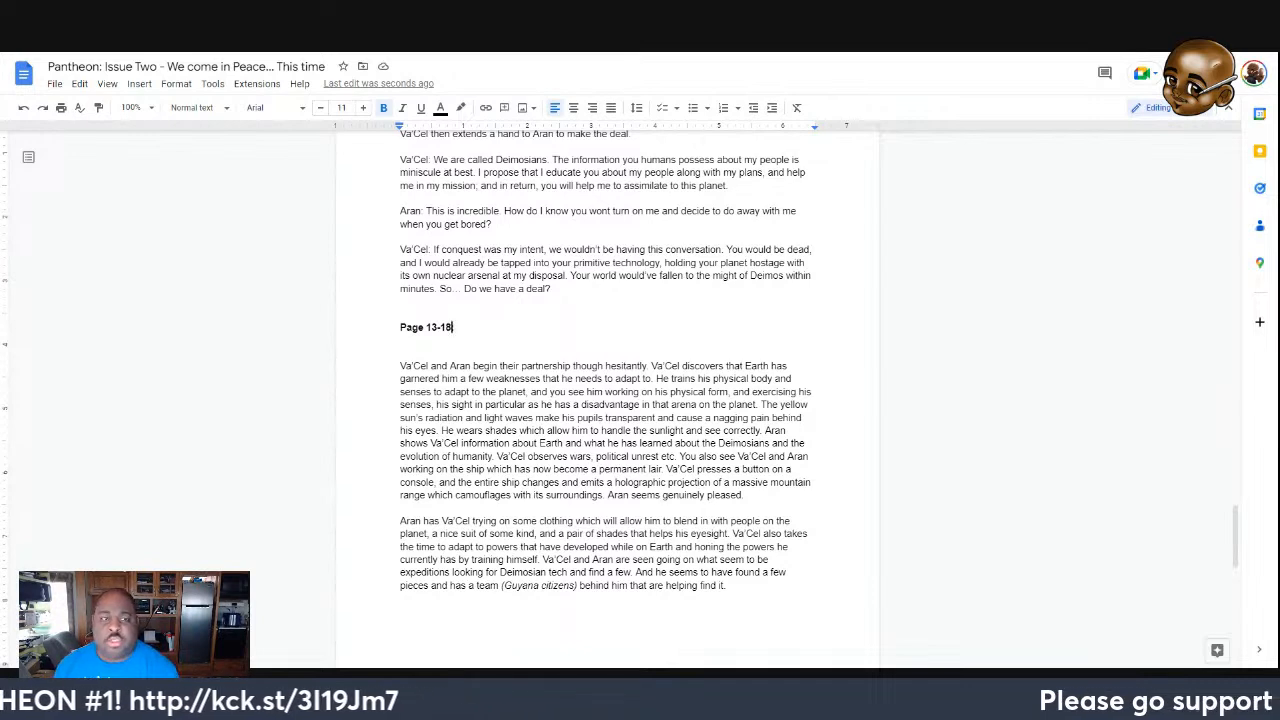
pyautogui.press('BackSpace')
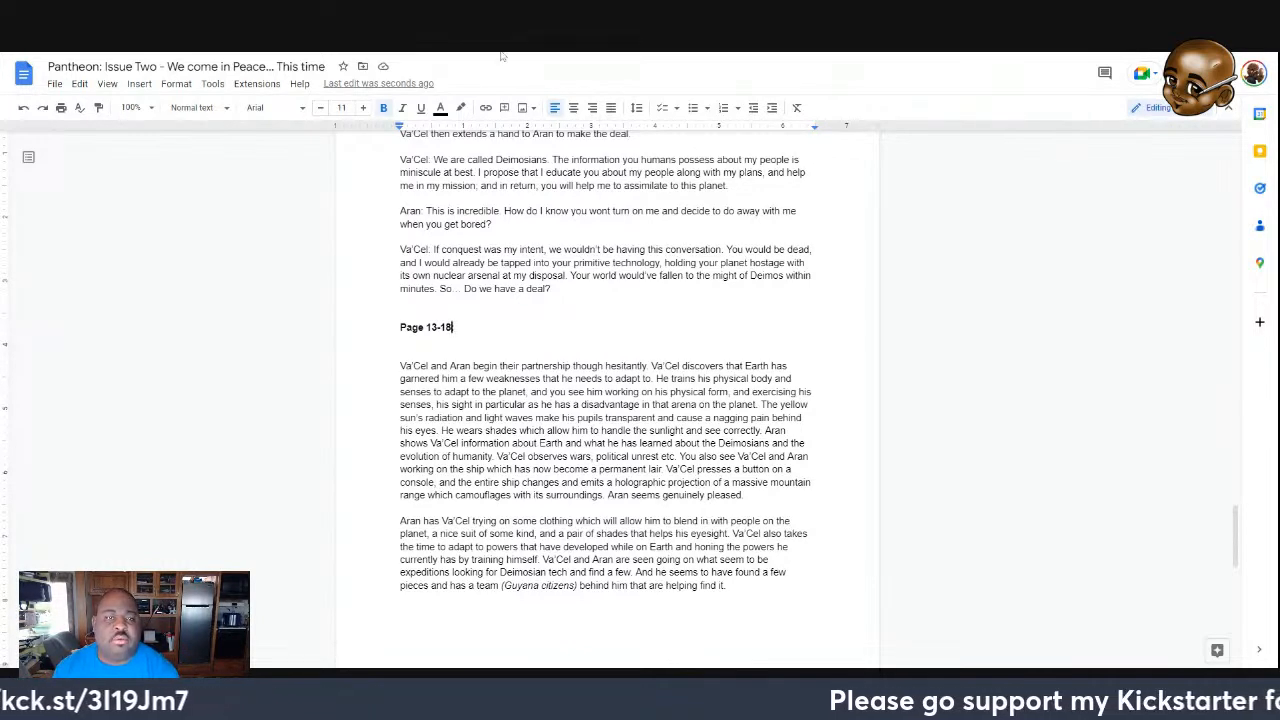
pyautogui.write(':')
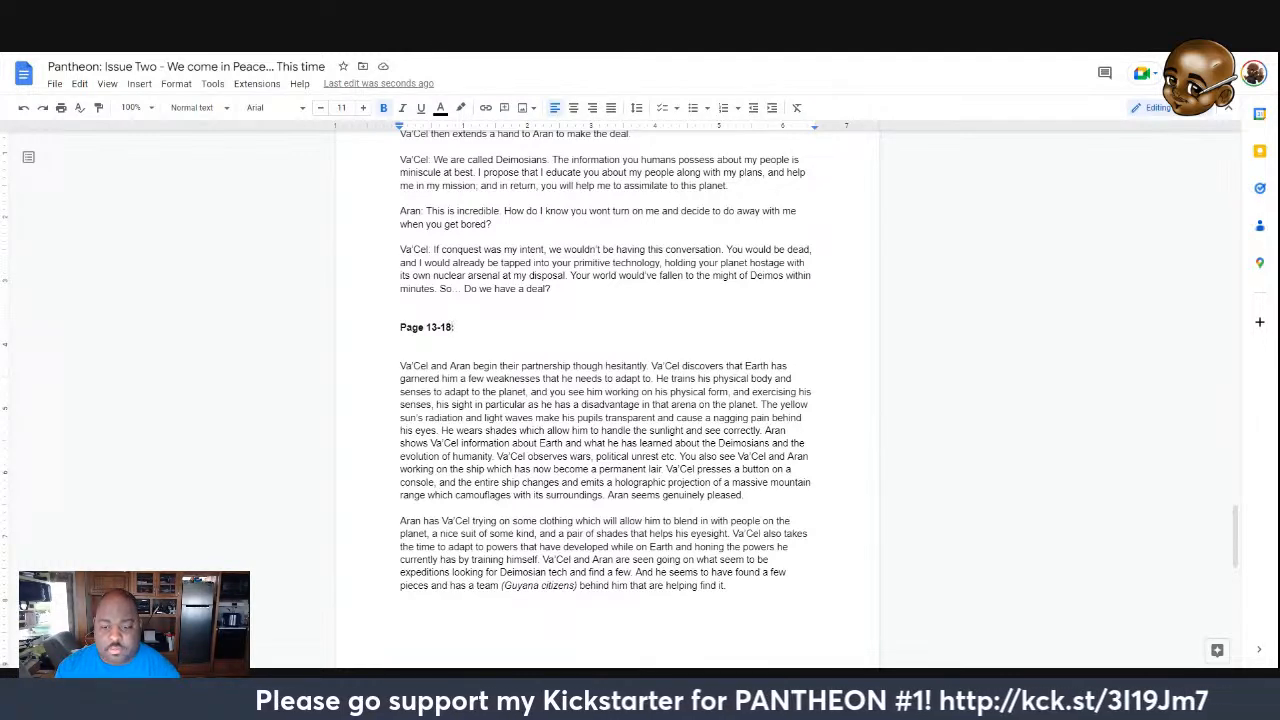
pyautogui.click(730, 586)
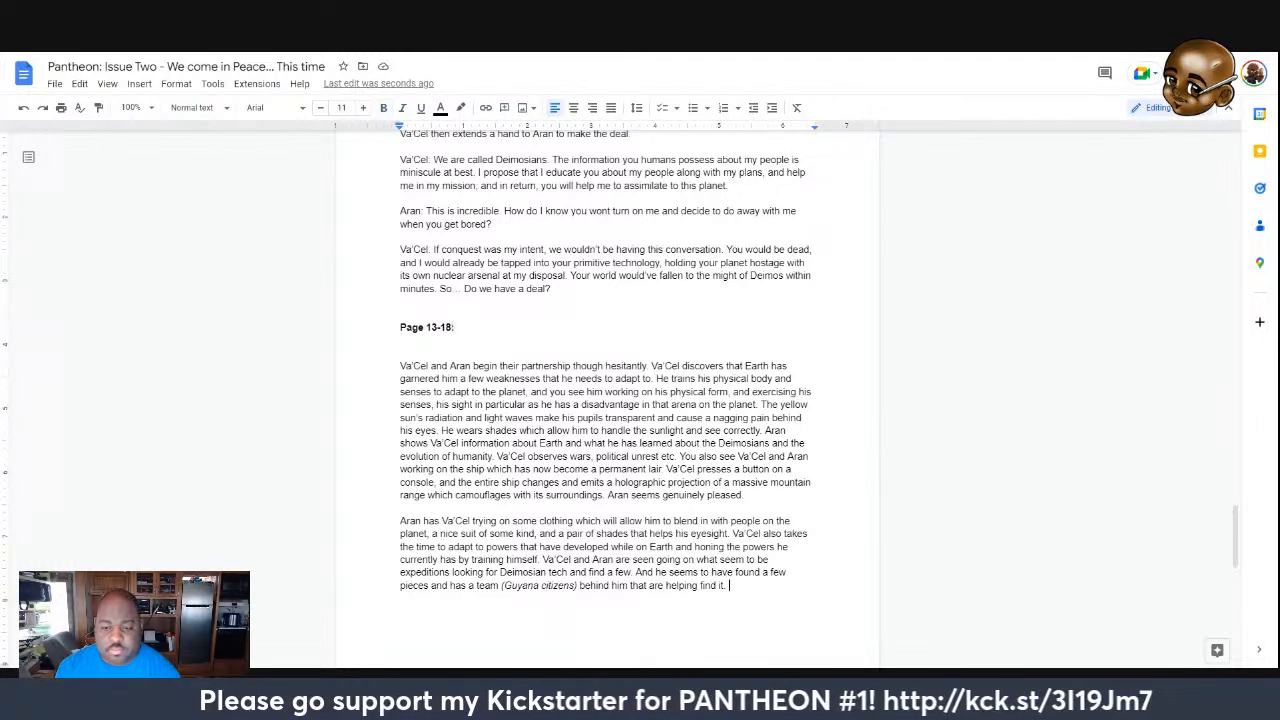